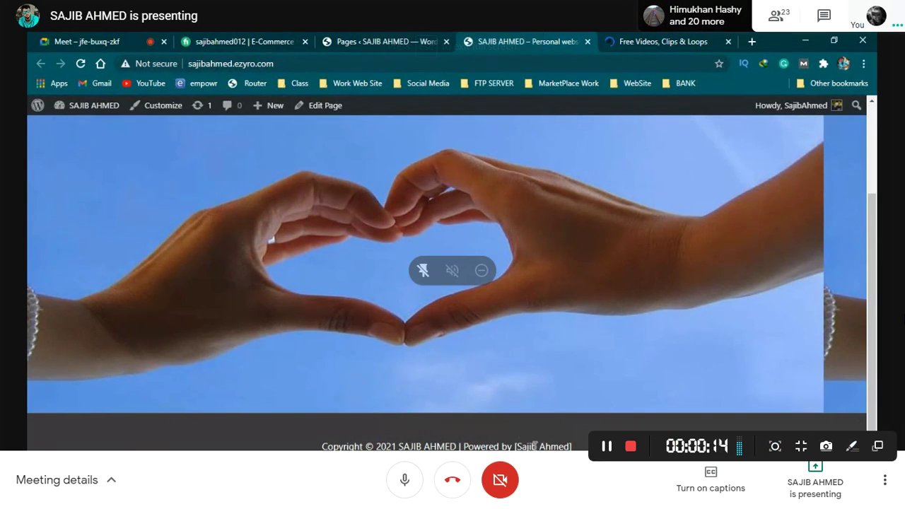
Mute the meeting microphone and open the Footer Bar settings in the website's theme customizer
left_click(404, 480)
left_click(161, 111)
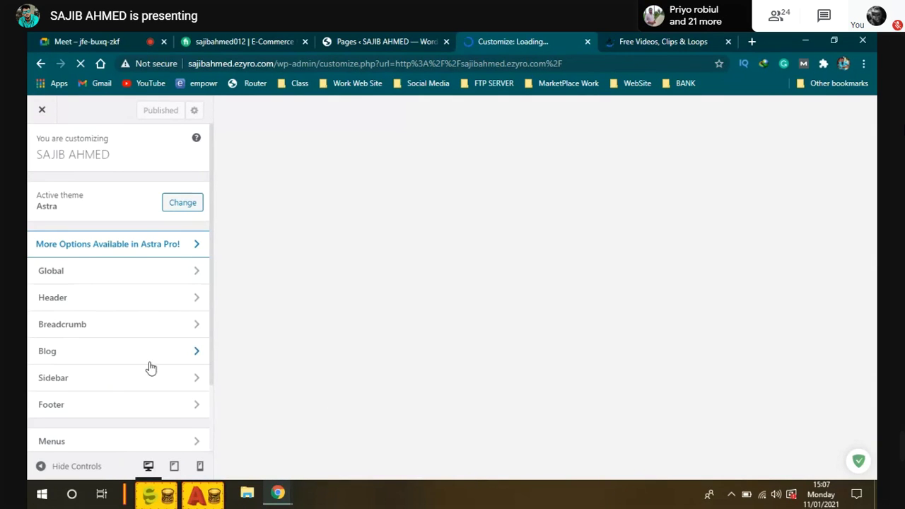
scroll(57, 421, "down", 1)
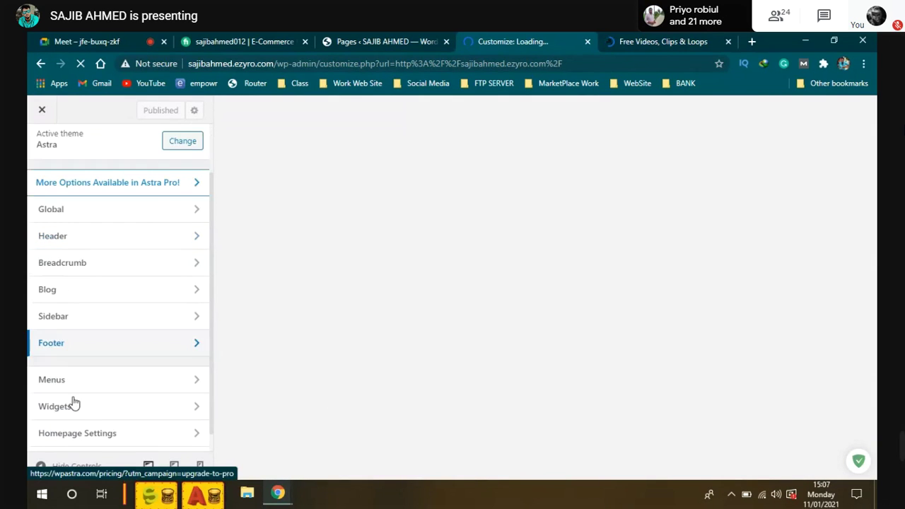
left_click(51, 343)
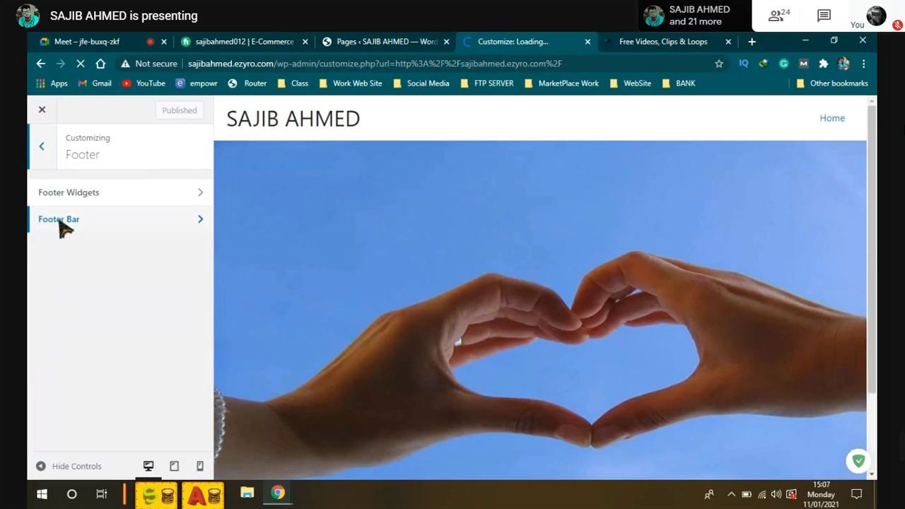
left_click(60, 222)
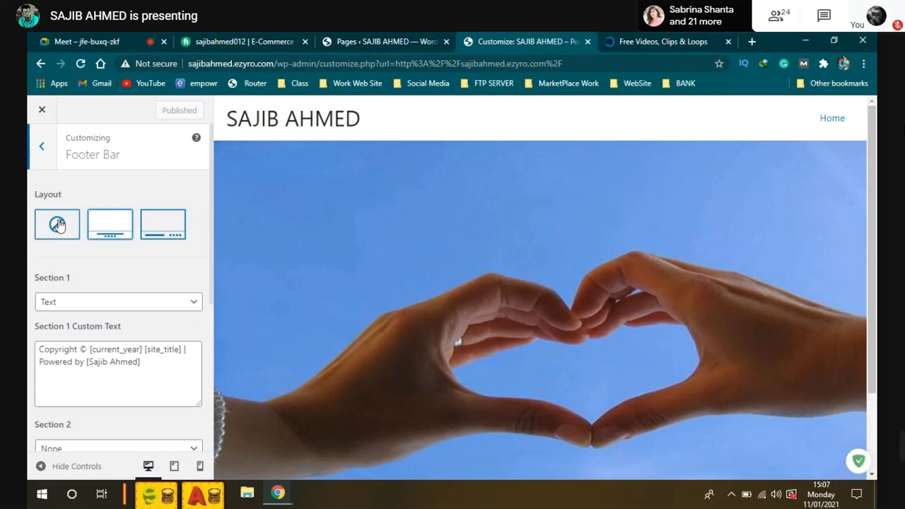
Replace the bracketed name in the footer's Section 1 custom text with ZERO BYTE IT and publish the change
scroll(113, 374, "down", 1)
scroll(71, 311, "down", 3)
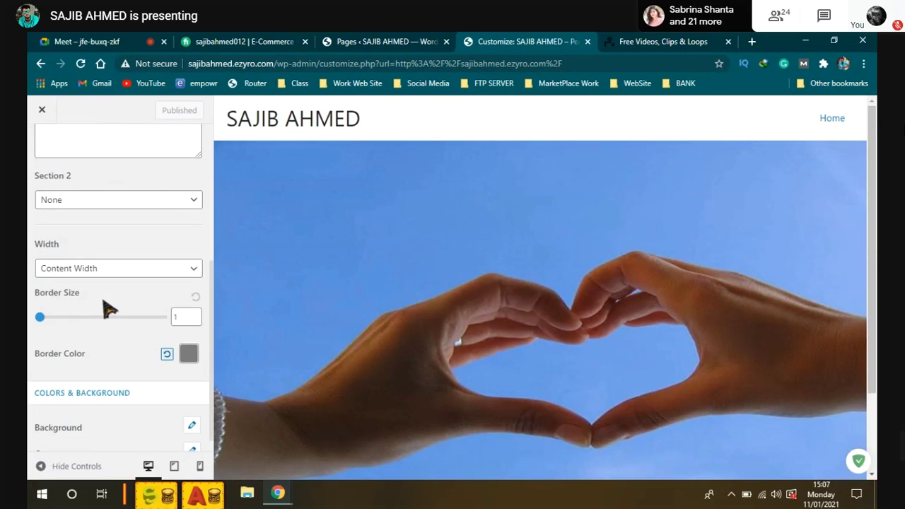
scroll(268, 452, "down", 3)
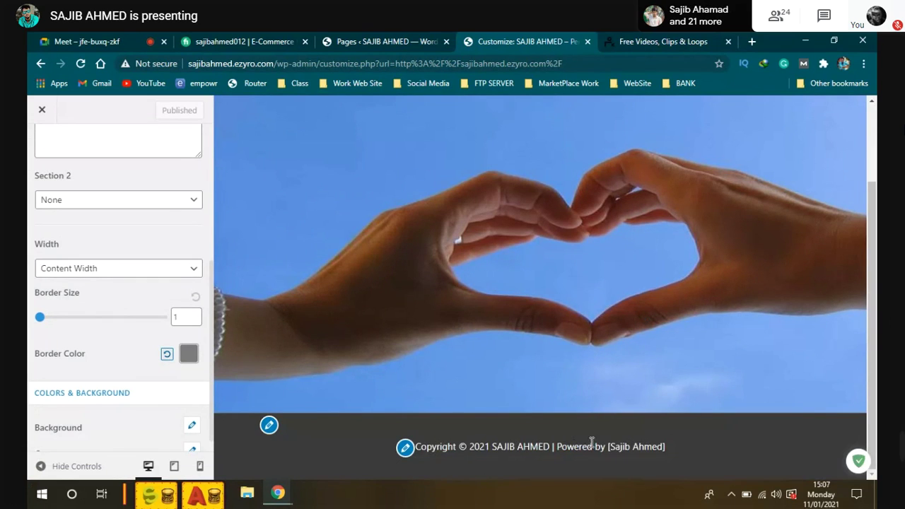
scroll(135, 226, "up", 3)
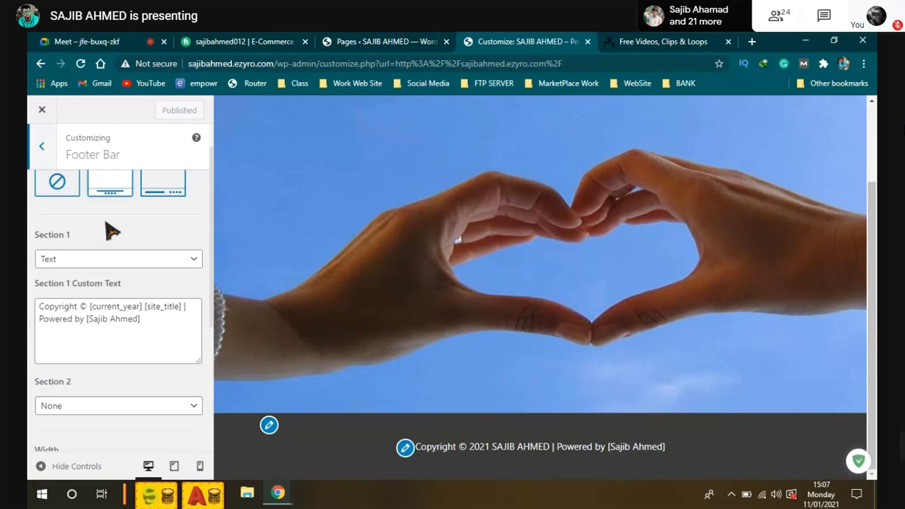
left_click(88, 320)
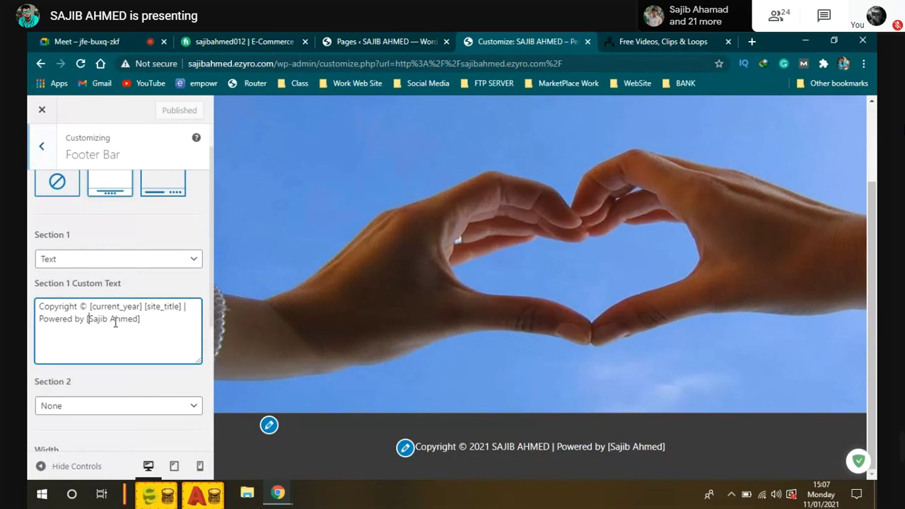
left_click(139, 320, "shift")
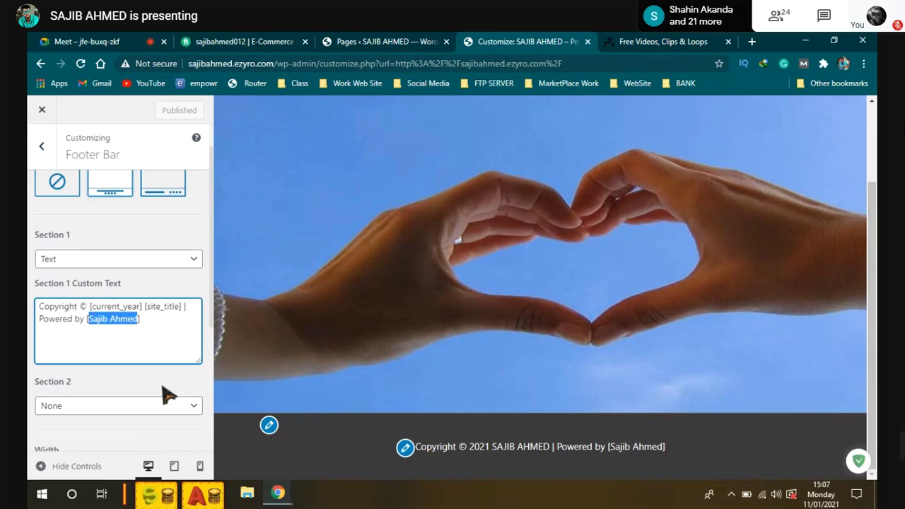
key("BackSpace")
type("z")
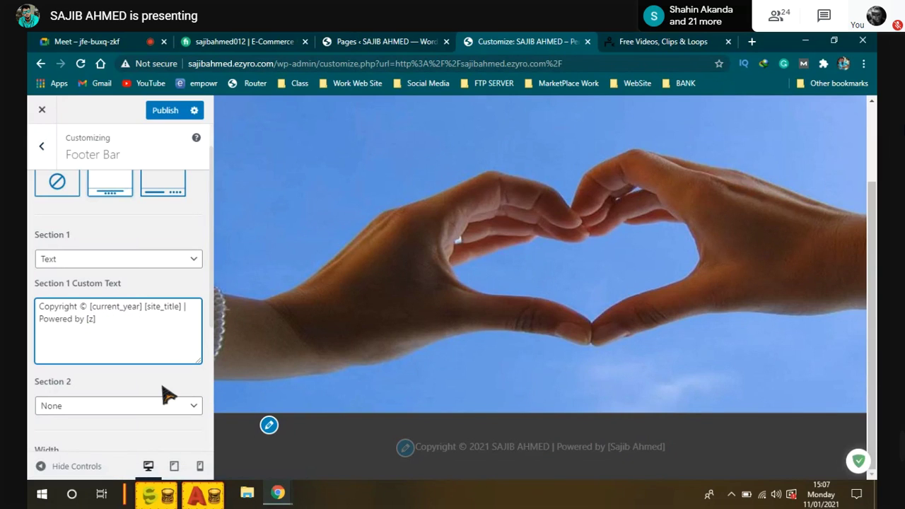
key("BackSpace")
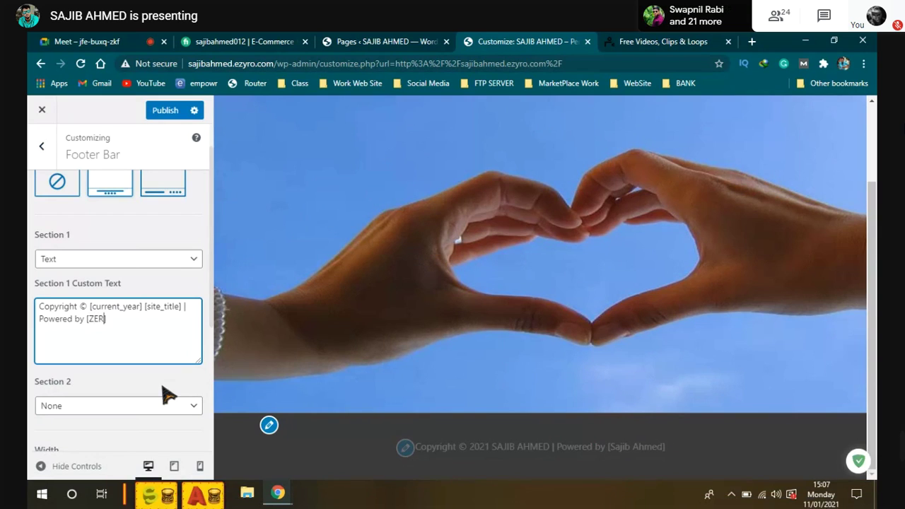
type("ZERO BYTE IT")
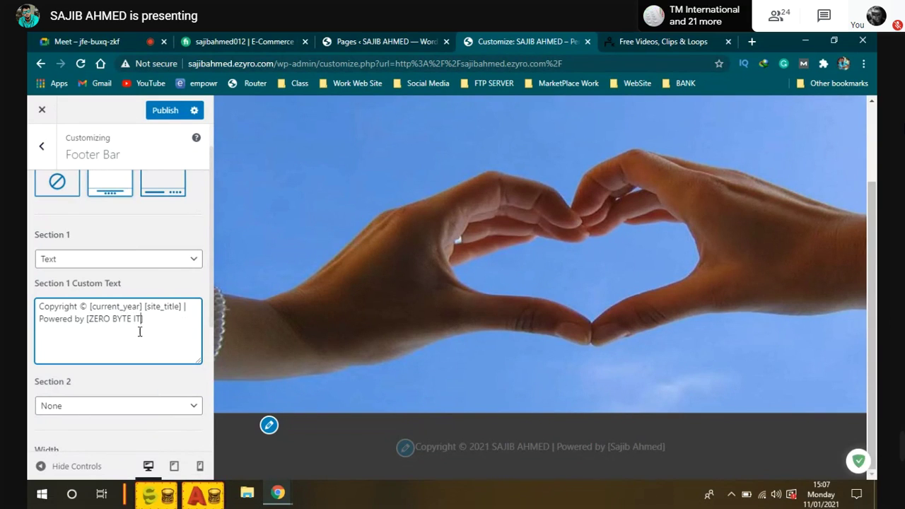
left_click(171, 116)
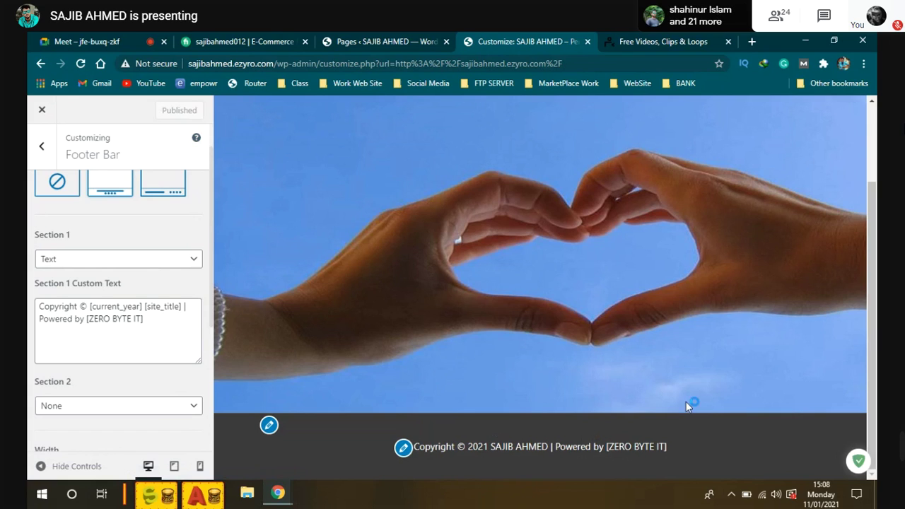
Open the live site in a new tab from the dashboard, close the customizer, and check the homepage's footer text
left_click(372, 43)
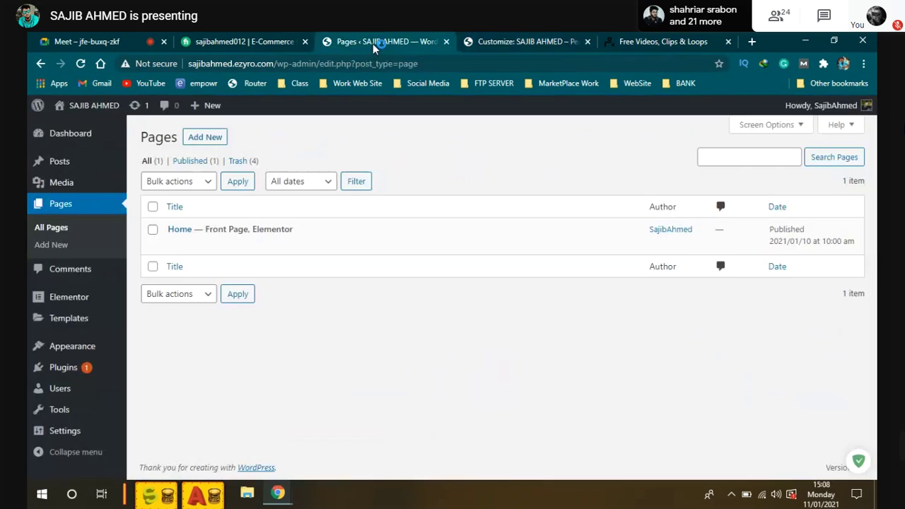
mouse_move(64, 106)
right_click(69, 127)
left_click(113, 132)
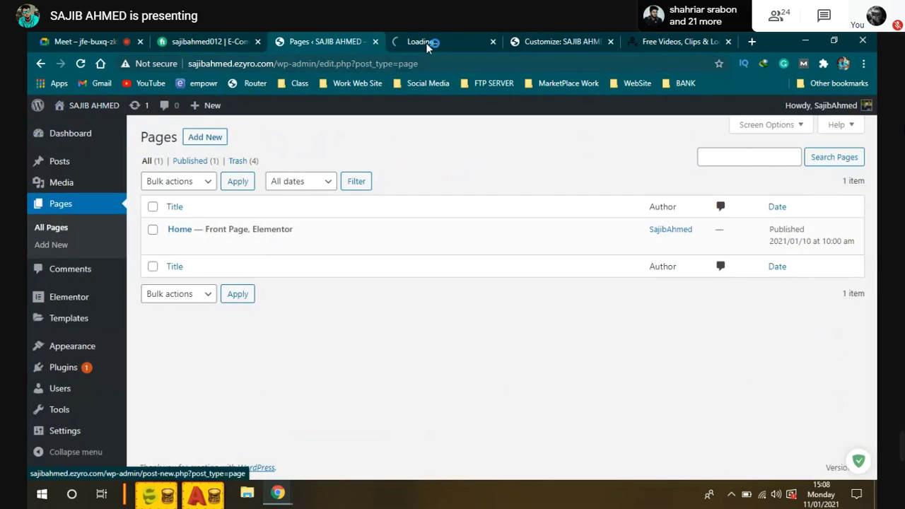
left_click(452, 39)
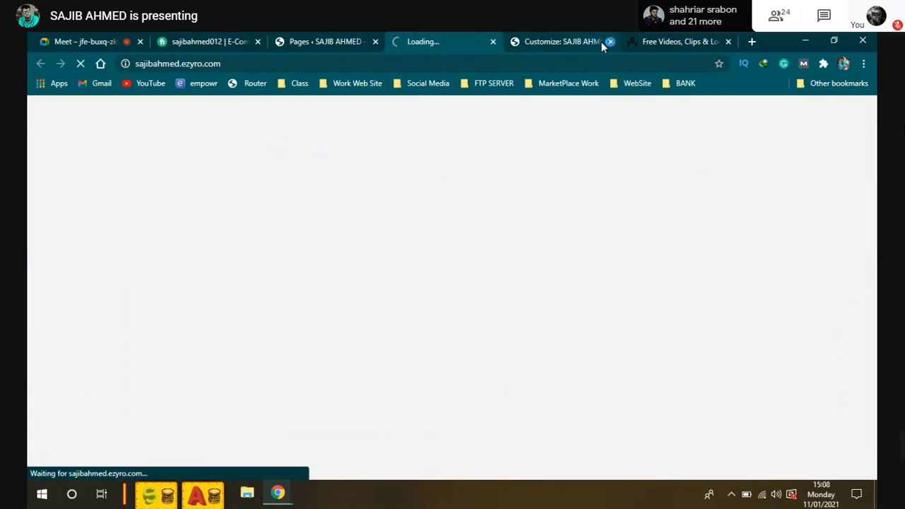
left_click(604, 41)
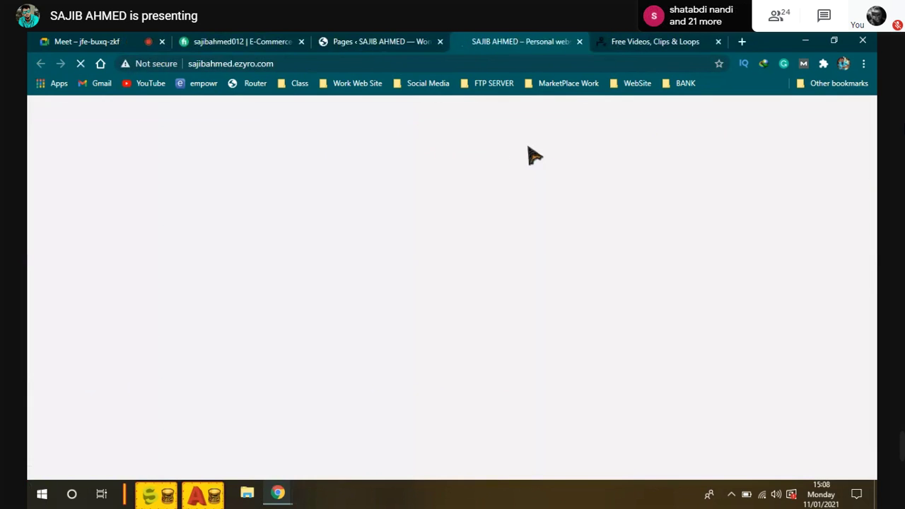
scroll(680, 375, "down", 2)
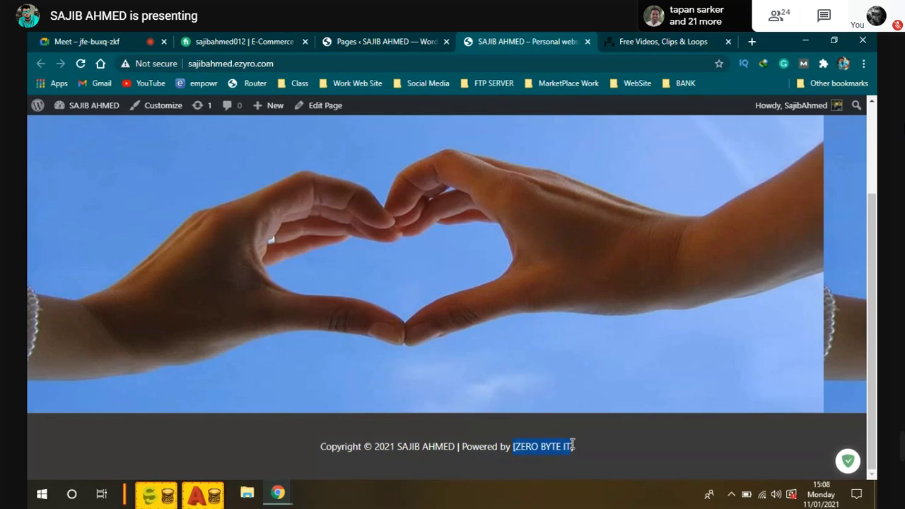
scroll(467, 364, "up", 3)
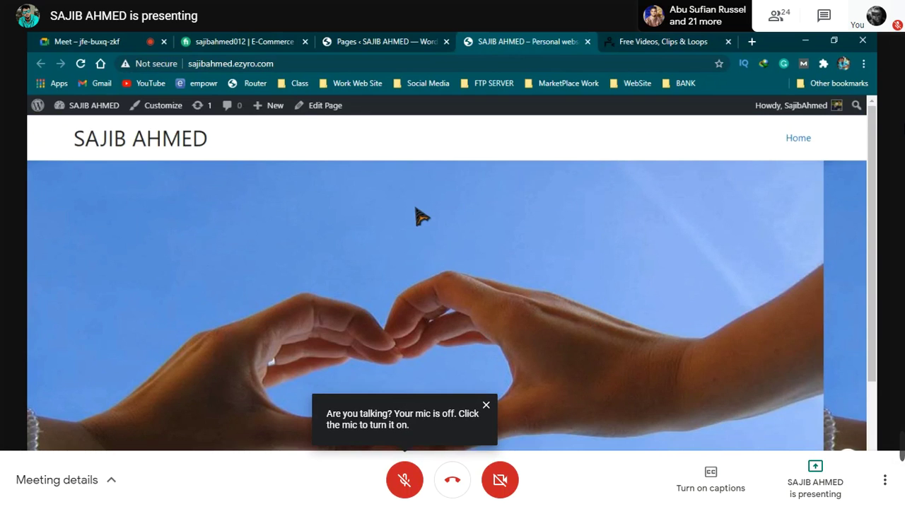
Switch to the Google Meet call and admit the participant waiting to join
left_click(387, 43)
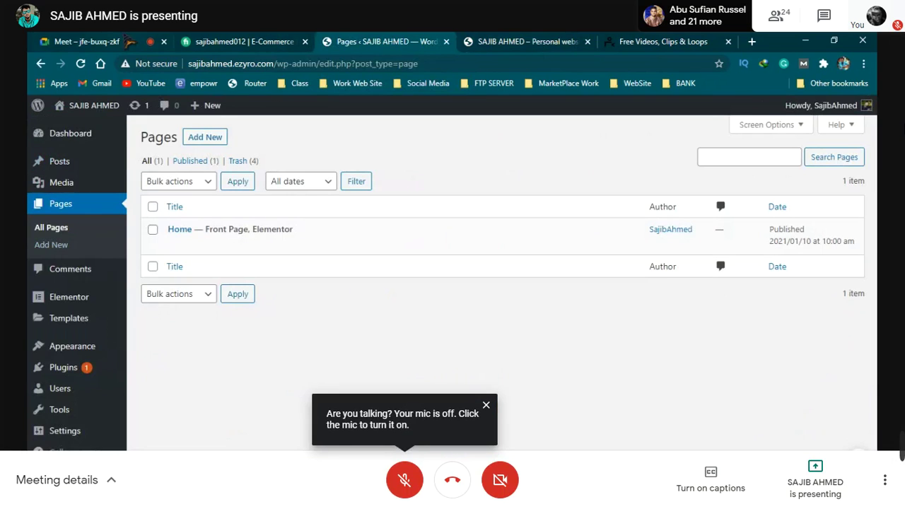
left_click(126, 38)
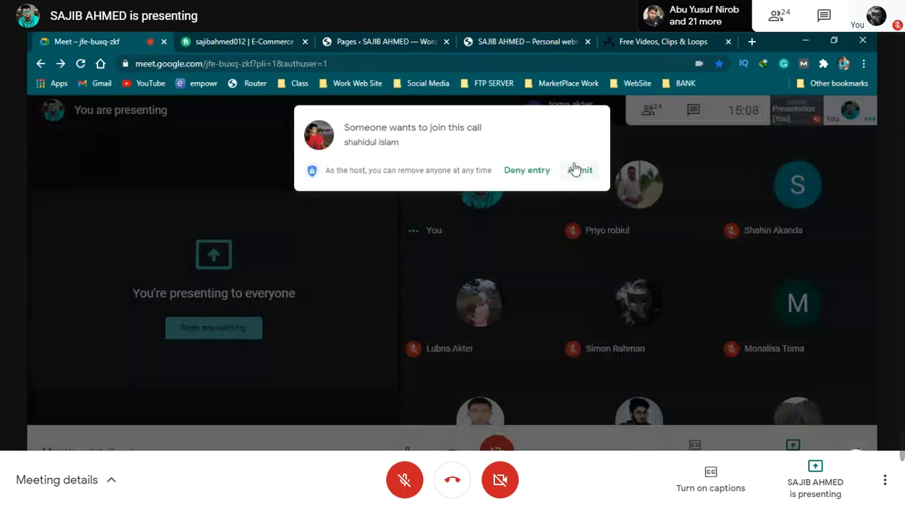
left_click(578, 173)
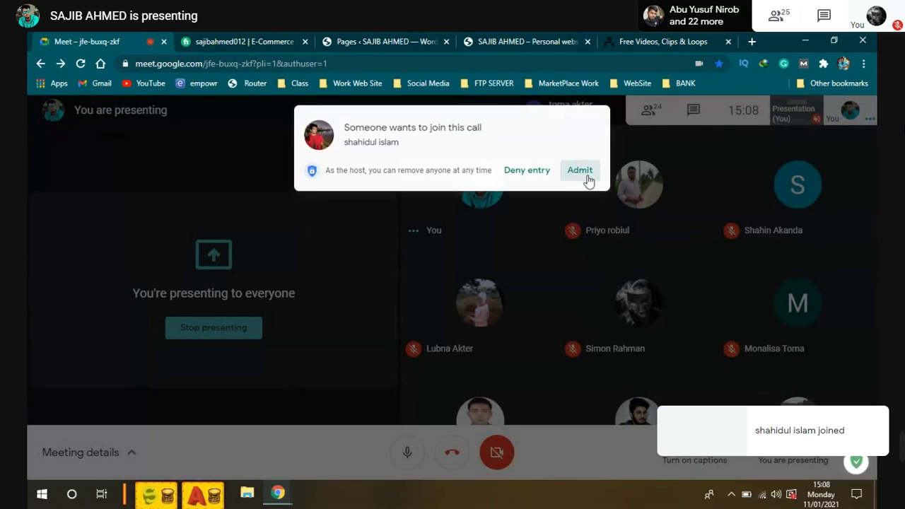
Return to the WordPress Pages list and open the Home page for editing with Elementor
left_click(388, 41)
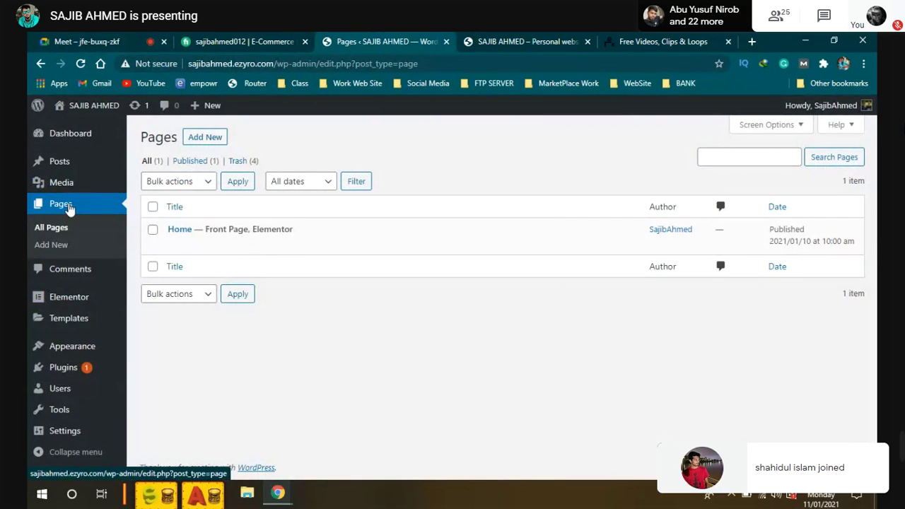
mouse_move(203, 240)
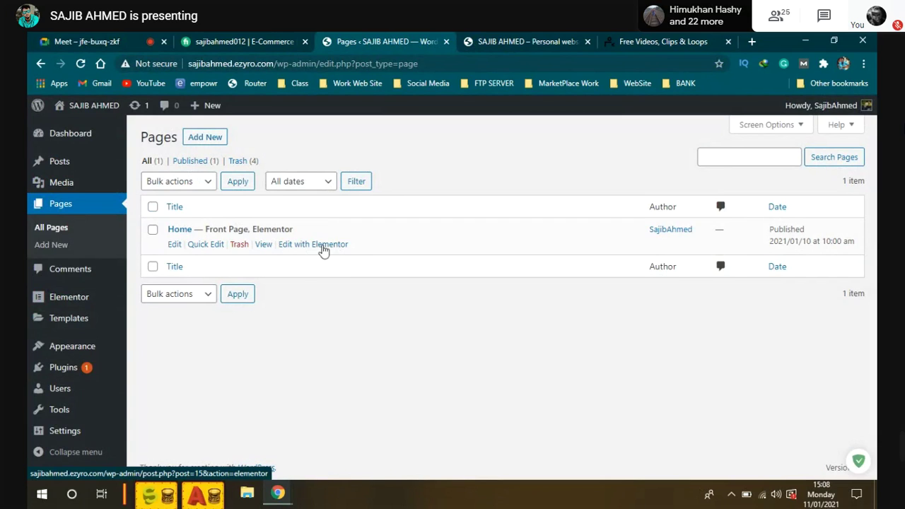
left_click(320, 247)
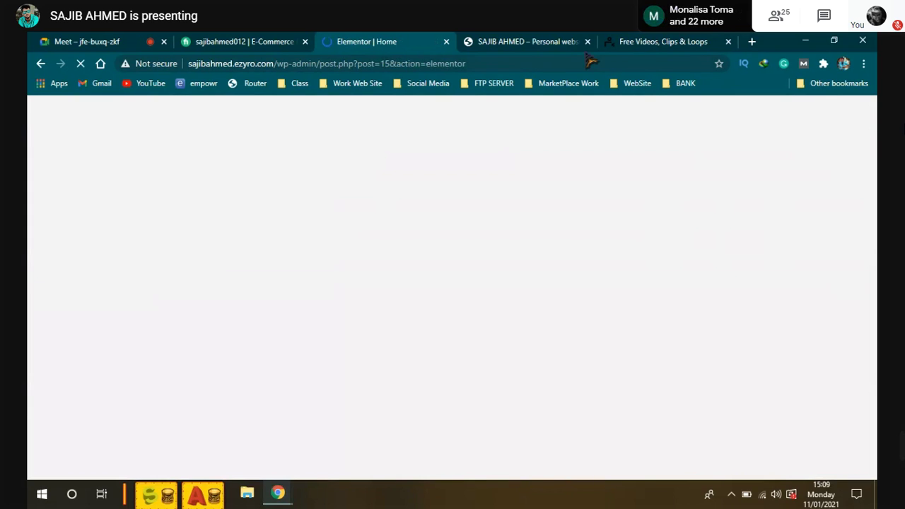
Examine the live homepage's header, heart-hands image section and footer
left_click(565, 42)
scroll(487, 330, "down", 3)
scroll(475, 321, "up", 3)
scroll(468, 319, "down", 3)
scroll(217, 303, "up", 3)
scroll(792, 352, "down", 1)
scroll(798, 357, "down", 3)
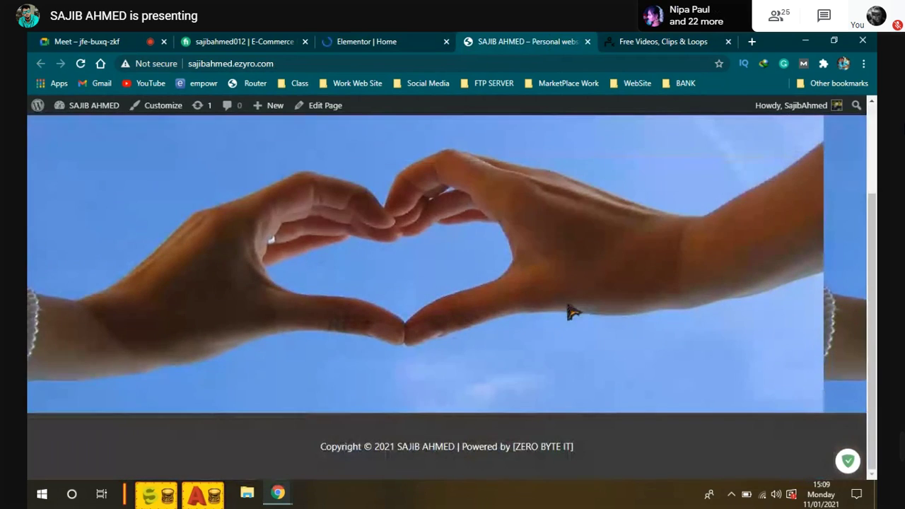
scroll(592, 311, "up", 3)
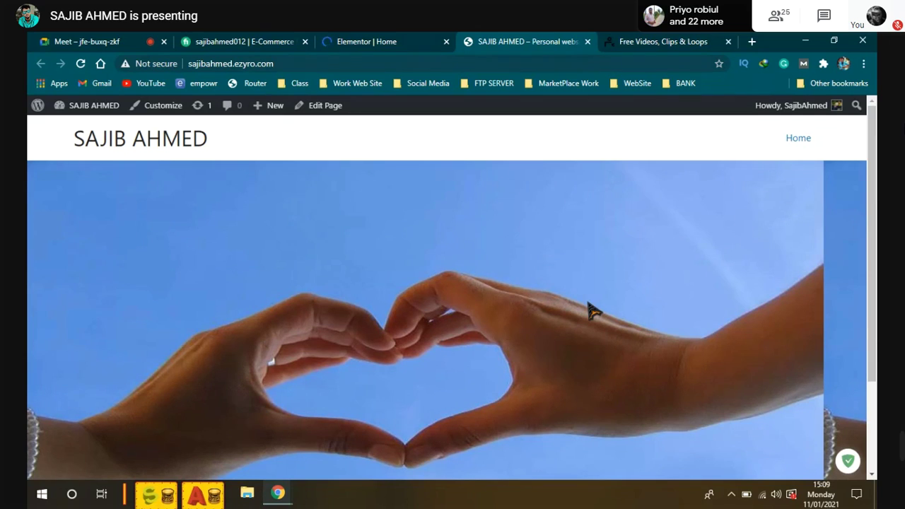
Delete the section with the heart-hands background image from the Home page in Elementor
left_click(386, 41)
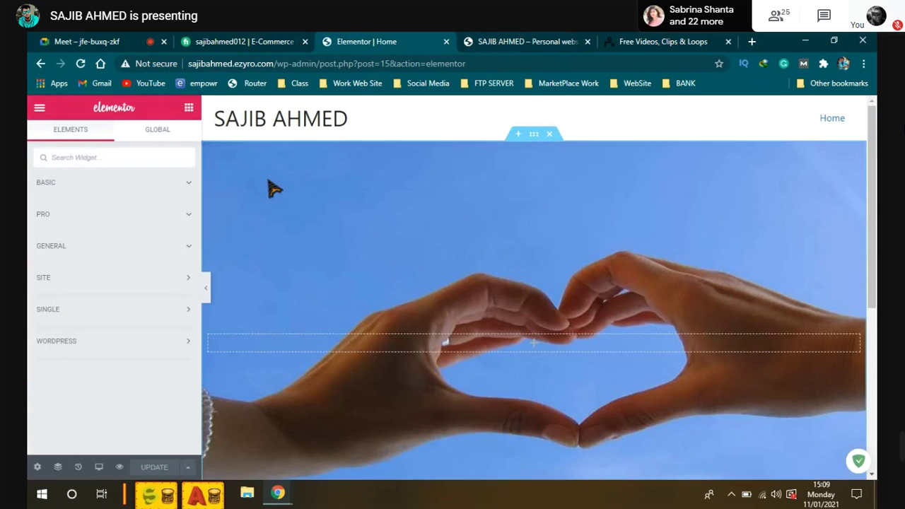
scroll(265, 205, "down", 3)
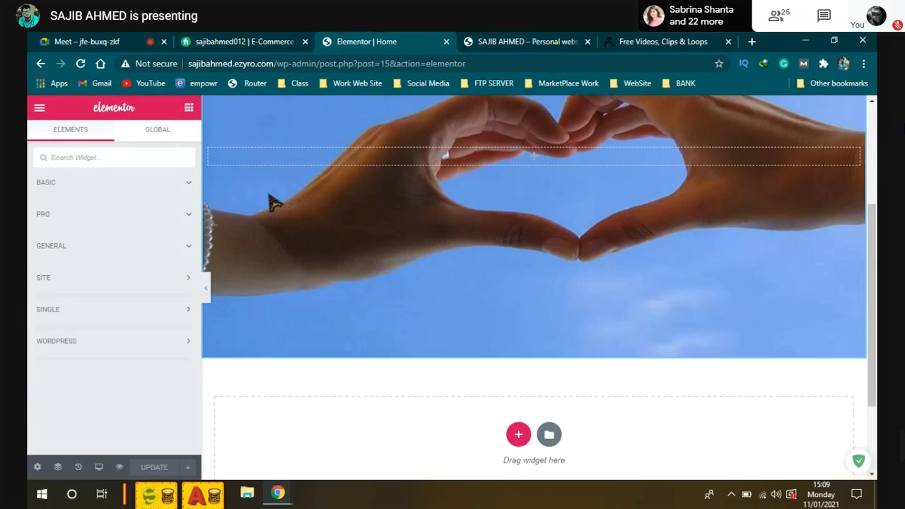
scroll(273, 198, "up", 3)
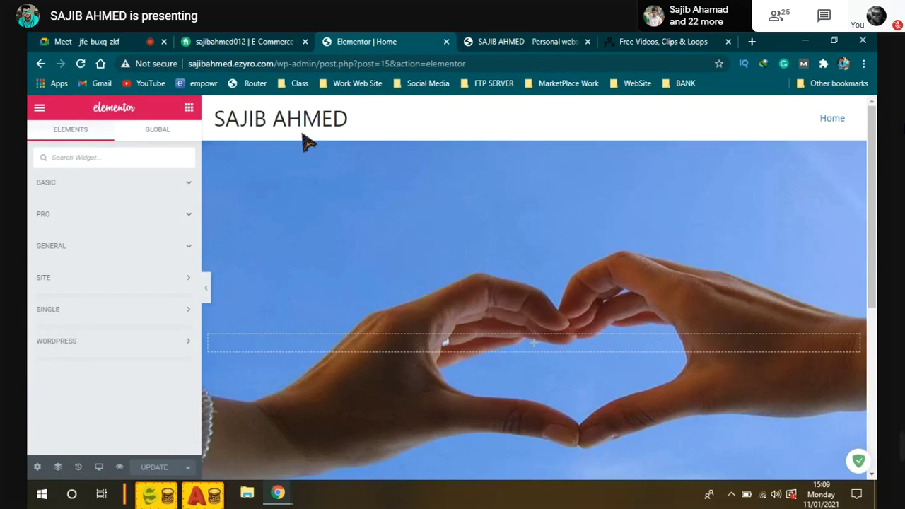
scroll(347, 233, "down", 4)
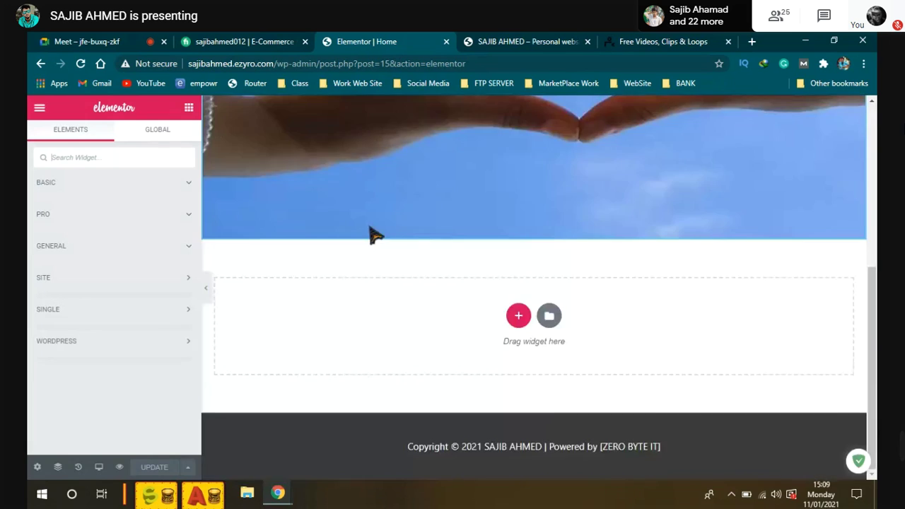
scroll(374, 234, "up", 2)
scroll(289, 220, "up", 2)
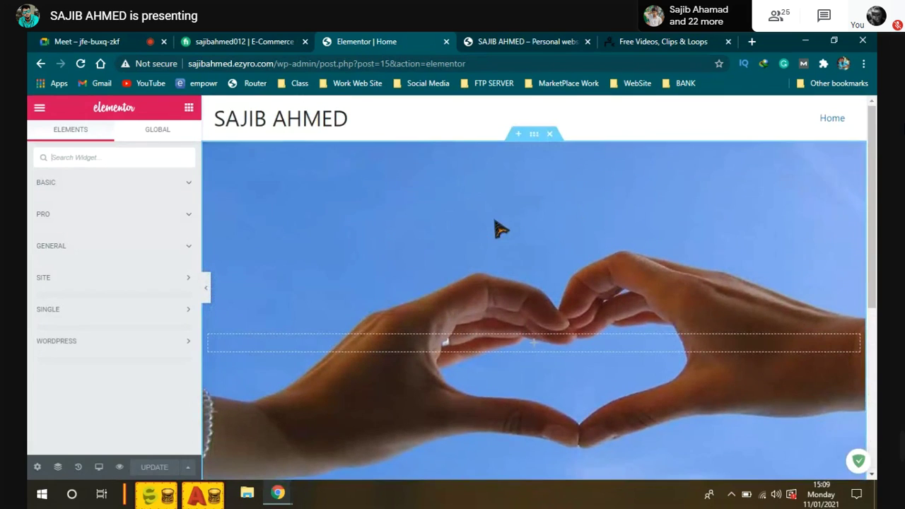
left_click(551, 135)
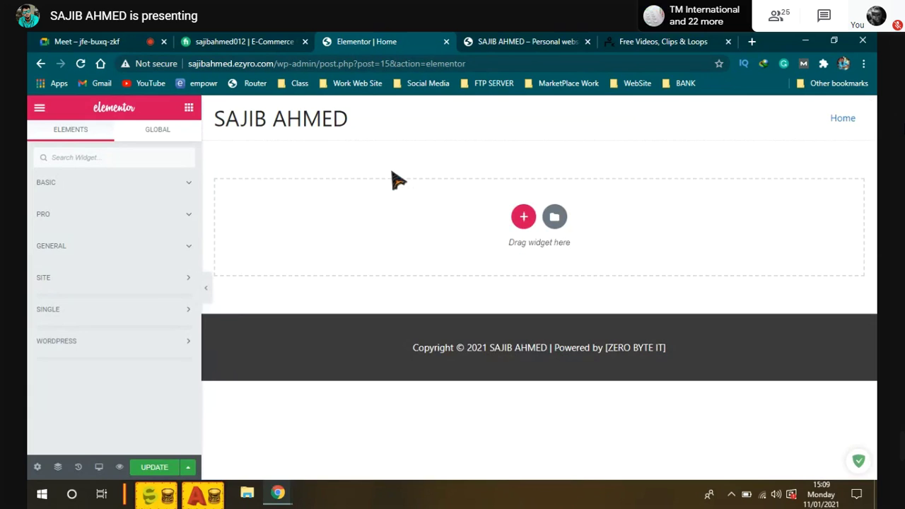
Reload the live homepage and check its content down to the footer
left_click(521, 42)
left_click(81, 64)
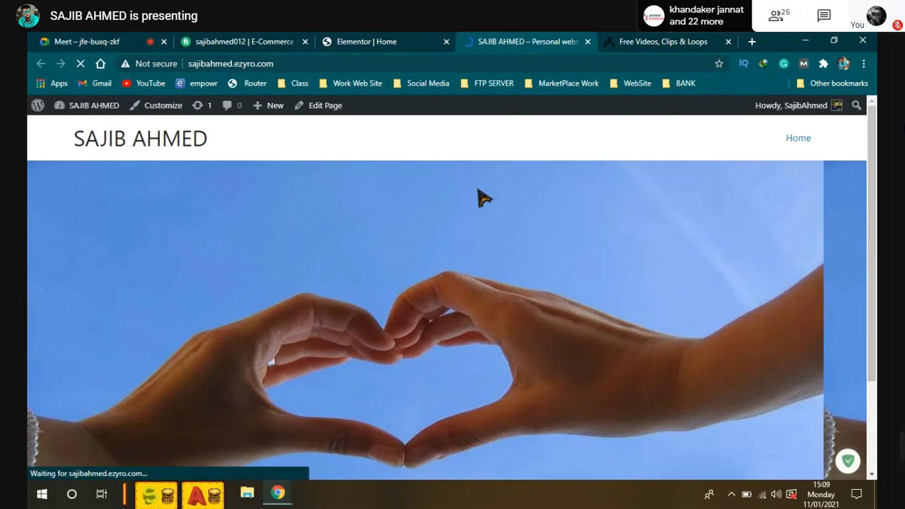
scroll(254, 142, "down", 3)
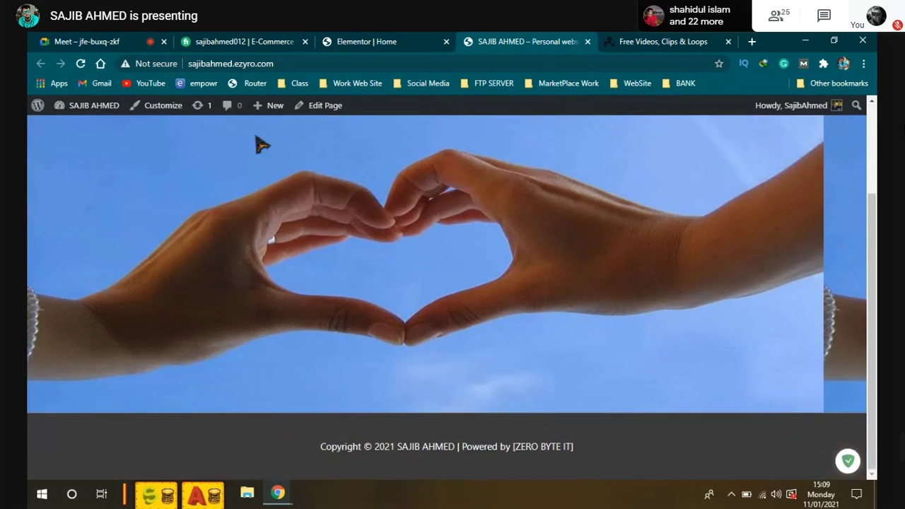
Update the Home page in Elementor and reload the live homepage to check that the section is removed
left_click(364, 42)
left_click(154, 468)
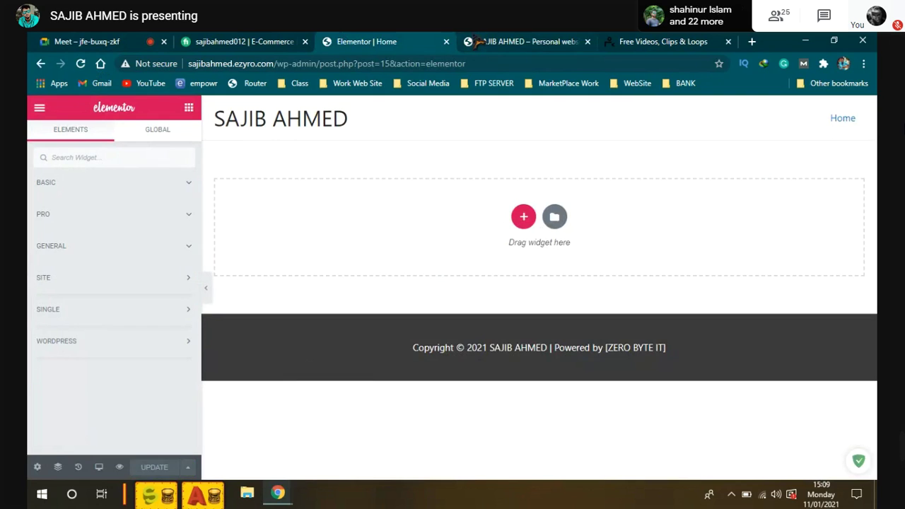
left_click(490, 42)
left_click(79, 64)
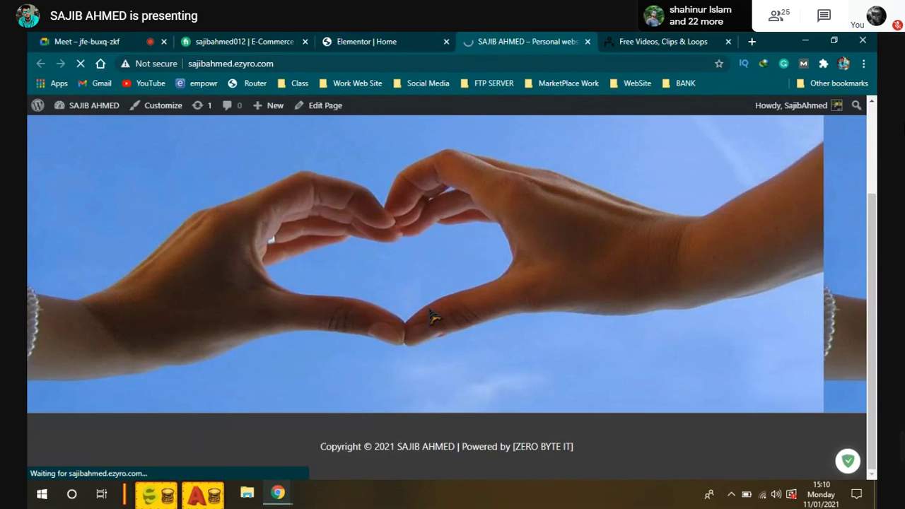
scroll(434, 316, "up", 3)
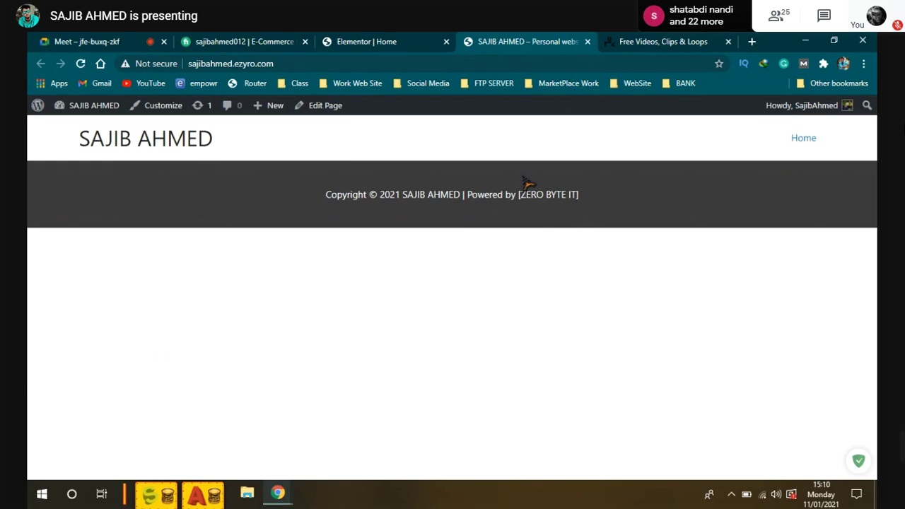
Add a new single-column section to the Home page in Elementor and dismiss the Meet Right Click tip
left_click(362, 42)
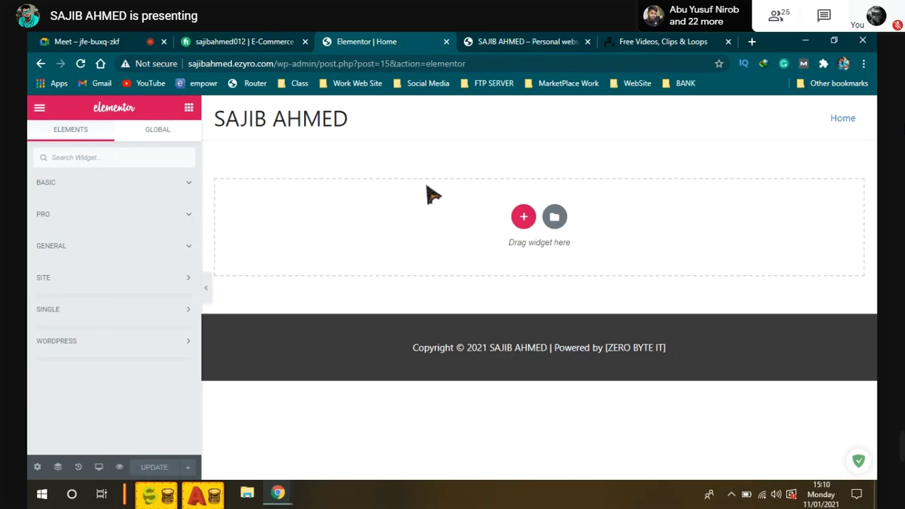
left_click(525, 218)
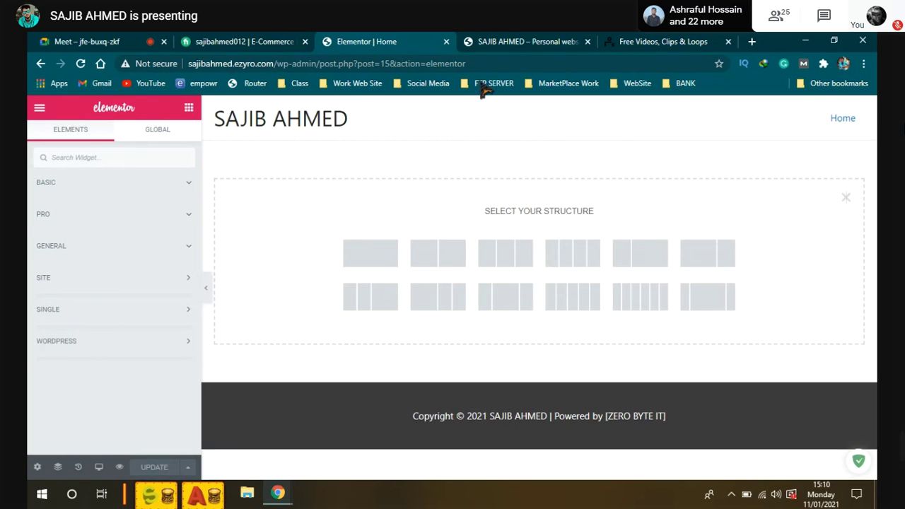
left_click(501, 41)
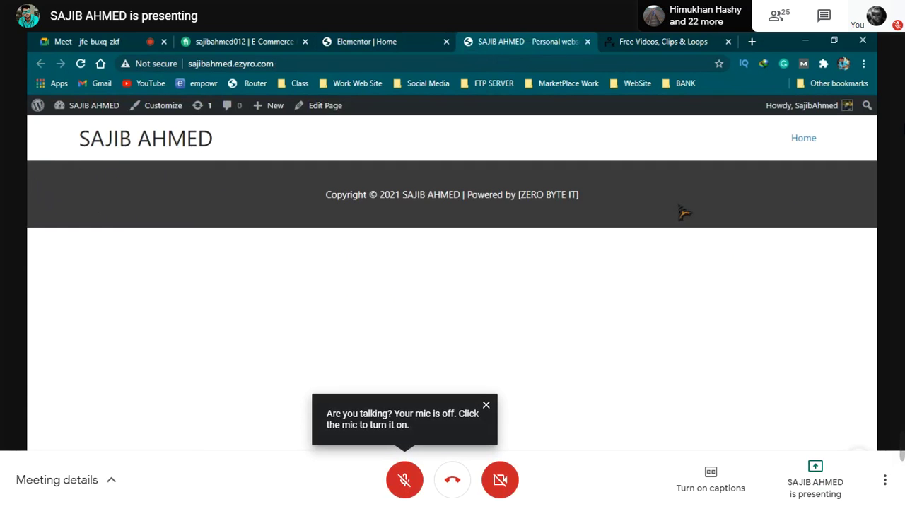
left_click(410, 42)
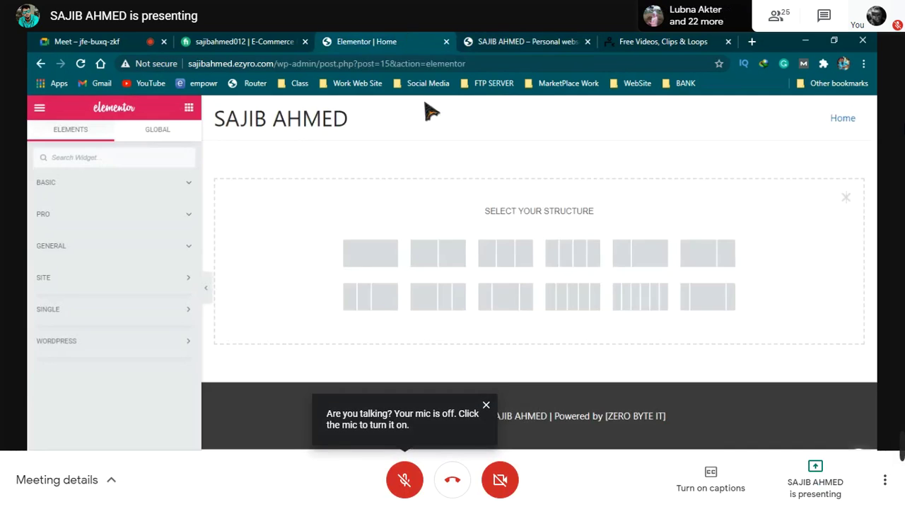
left_click(385, 255)
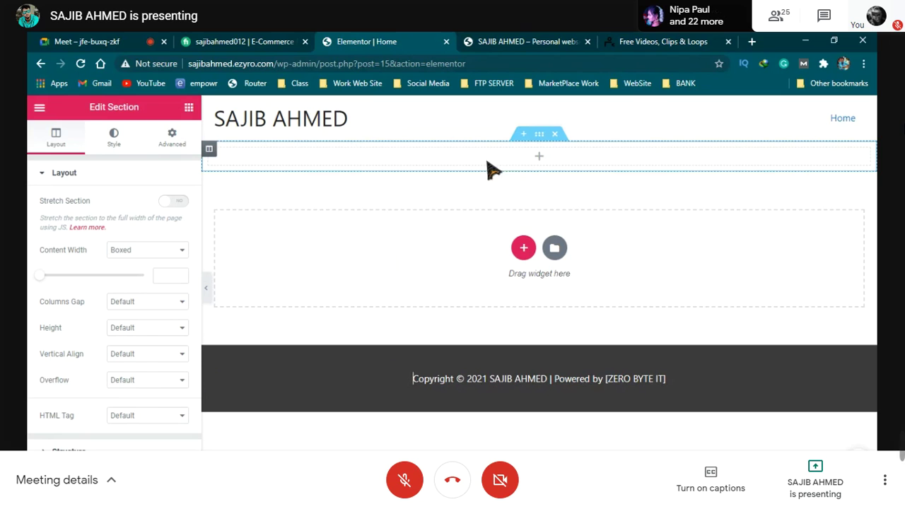
left_click(538, 138)
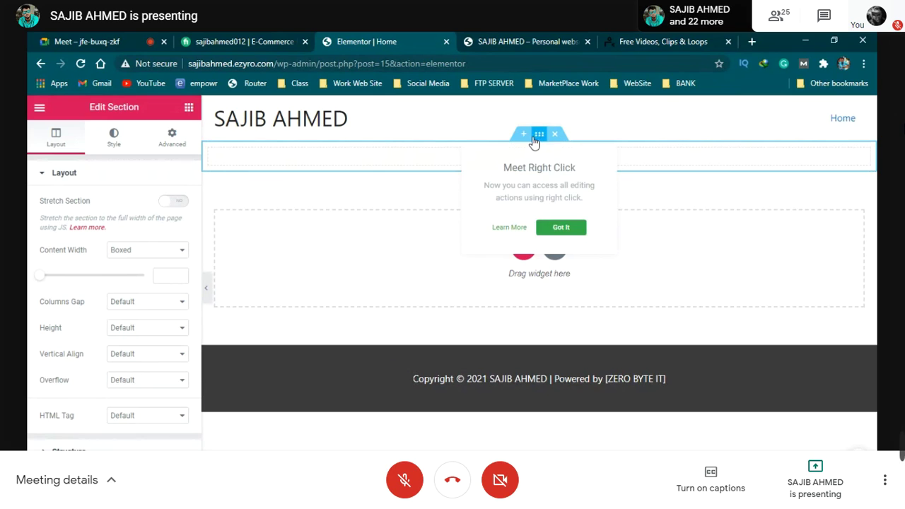
left_click(570, 228)
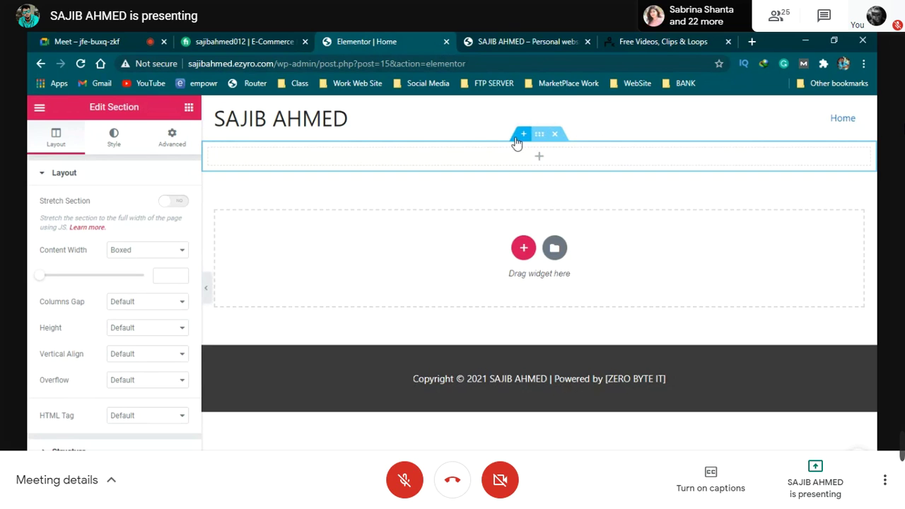
Look over the new section's Layout and Style settings, ending on its Background options
left_click(115, 139)
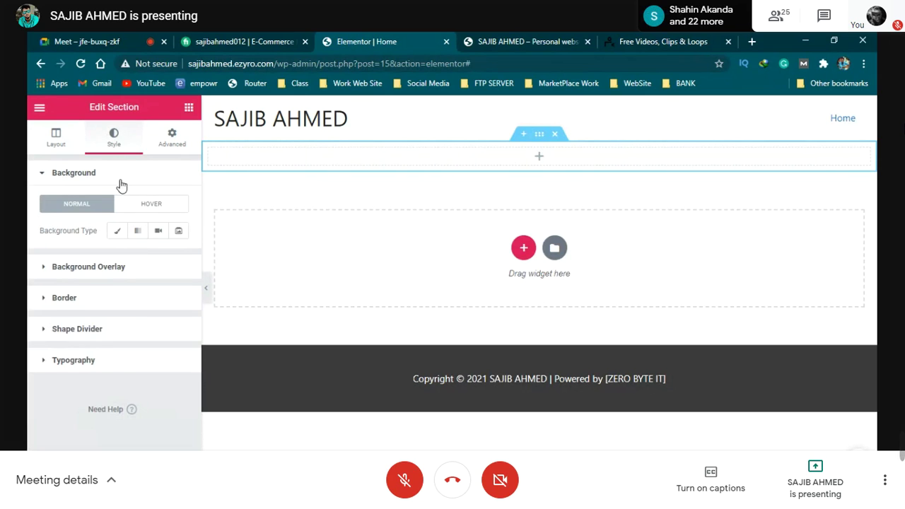
left_click_drag(47, 174, 103, 181)
left_click(79, 186)
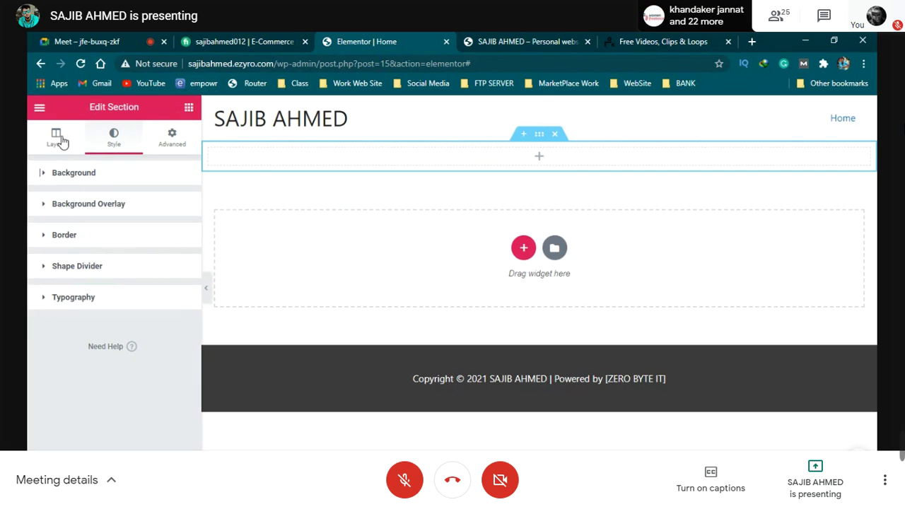
left_click(117, 140)
left_click(216, 160)
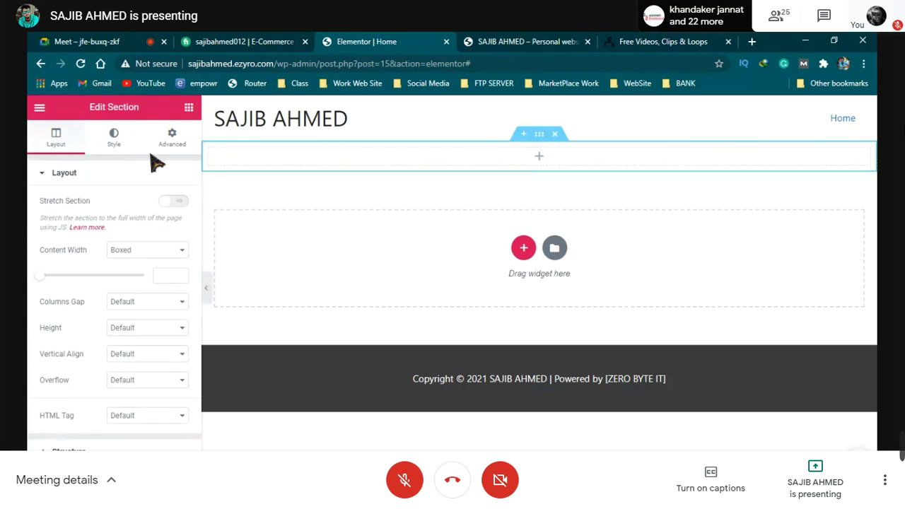
left_click(113, 150)
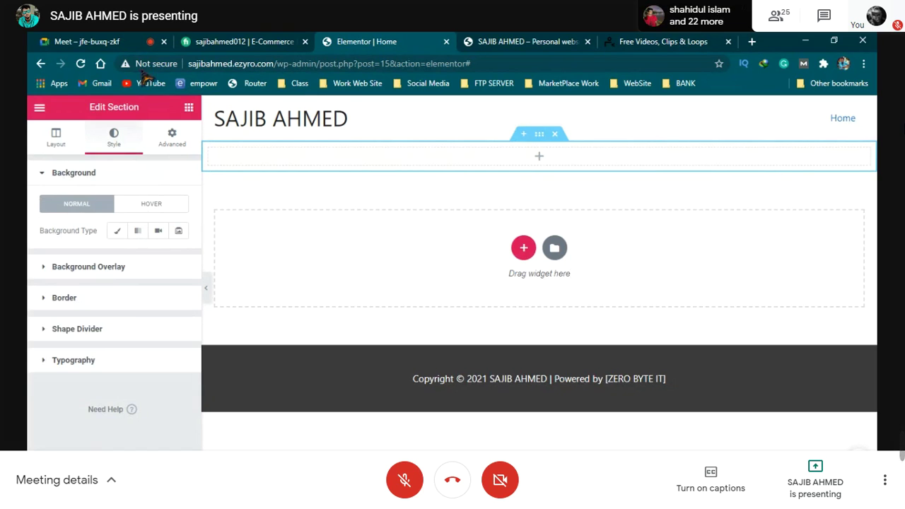
Switch to Google Meet, admit the waiting participant, and return to the Elementor editor by way of the live homepage
left_click(147, 43)
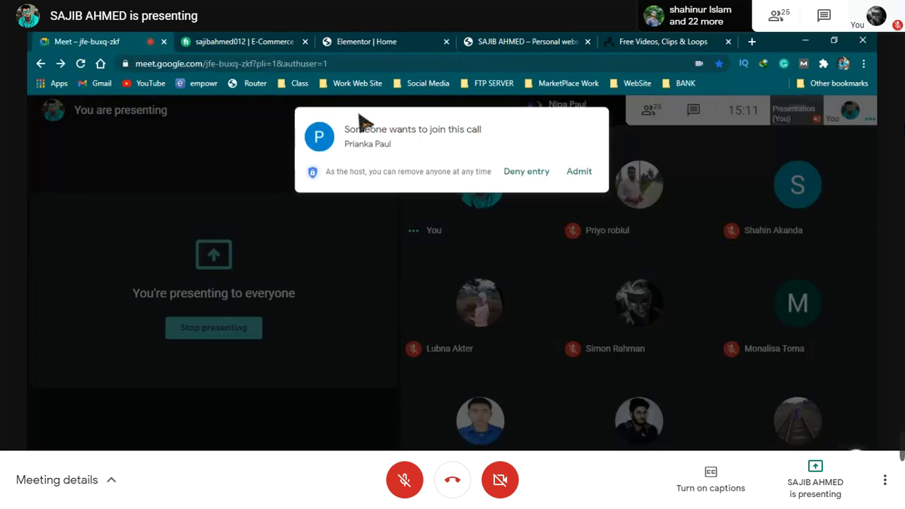
left_click(590, 169)
left_click(523, 41)
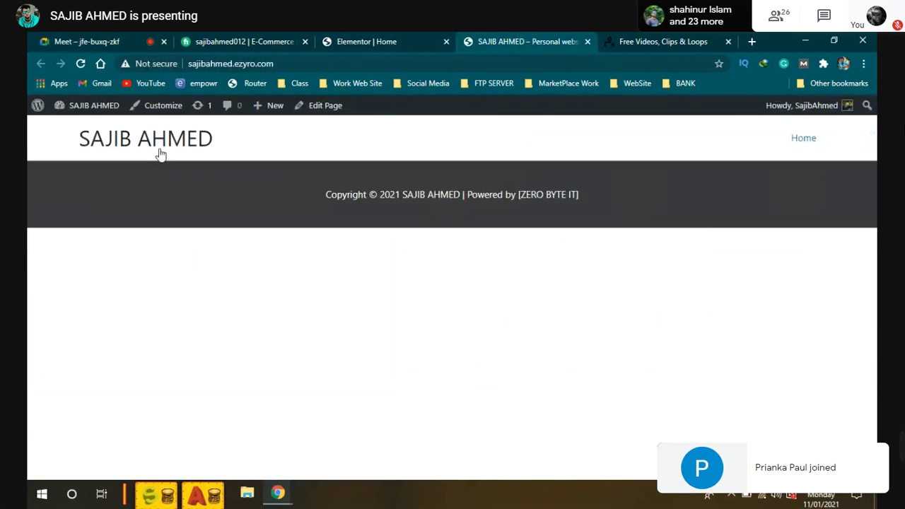
left_click(406, 42)
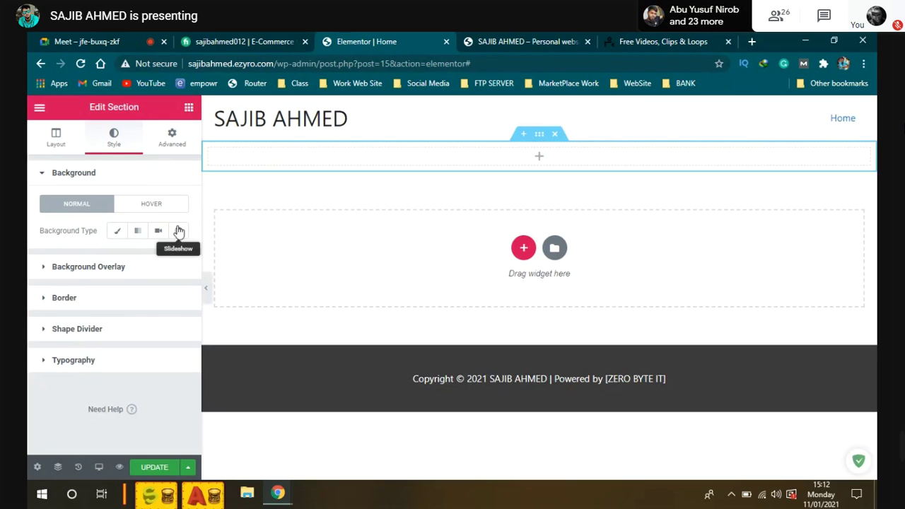
Set the new section's background type to Classic and look at its background colour choices without picking one
left_click(117, 233)
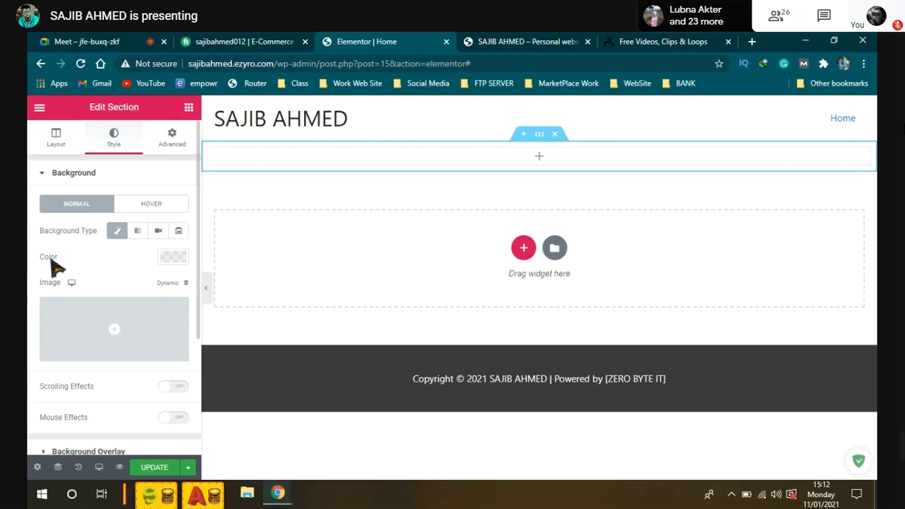
left_click(181, 259)
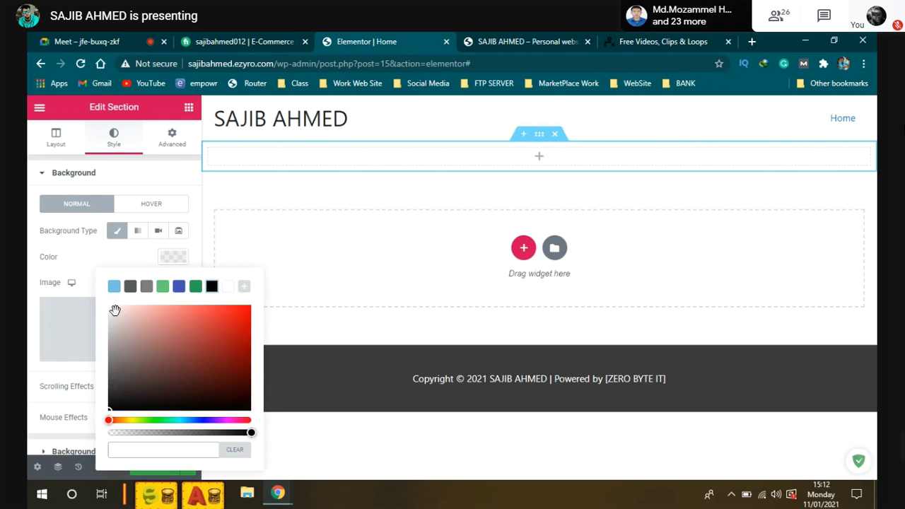
left_click(61, 258)
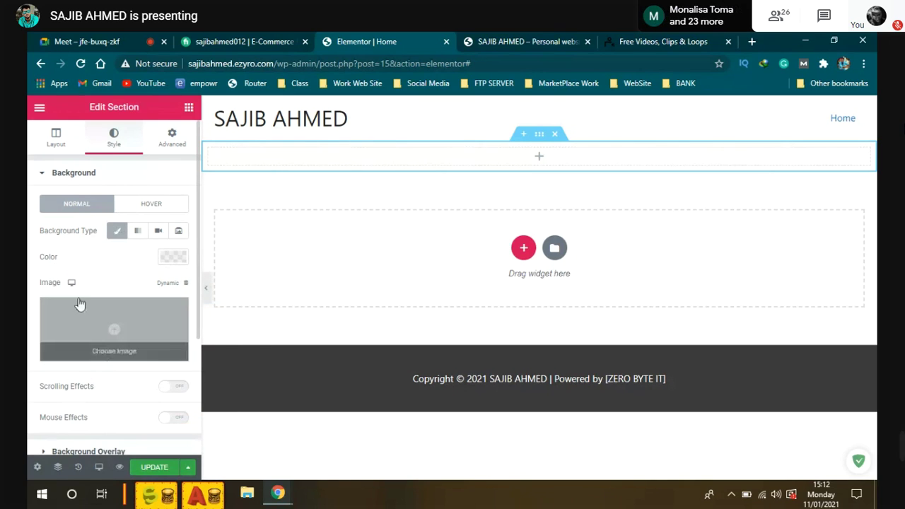
Start uploading a background image for the section and browse to My Picture > Screen on the PERSONAL (H:) drive
left_click(116, 349)
left_click(68, 154)
left_click(135, 155)
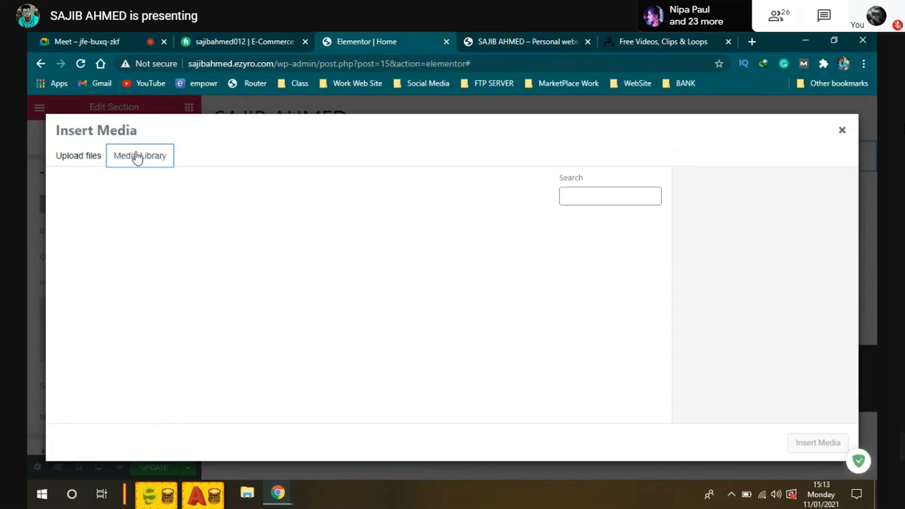
left_click(66, 157)
left_click(458, 310)
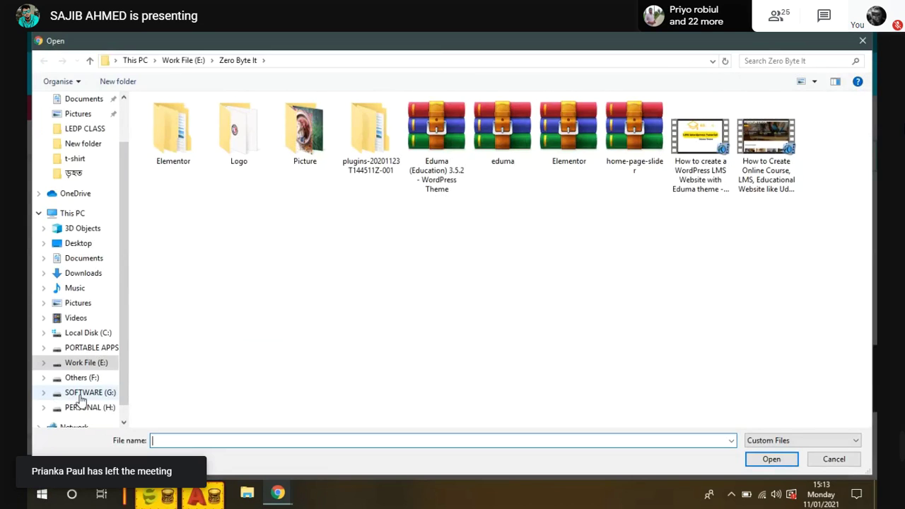
left_click(77, 392)
left_click(78, 407)
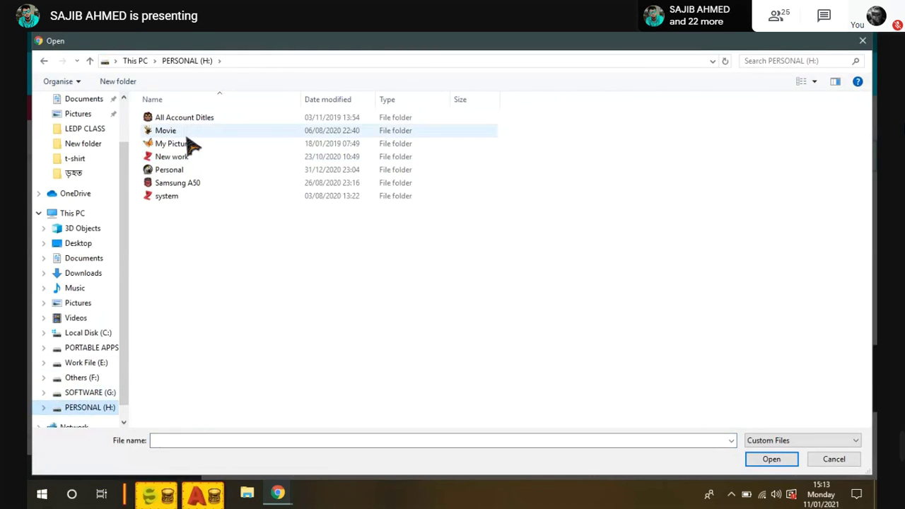
double_click(188, 144)
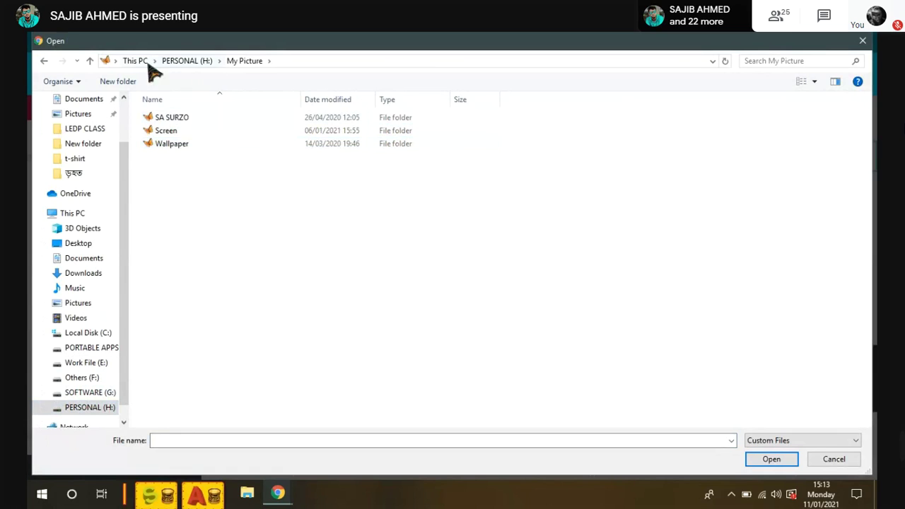
left_click(200, 62)
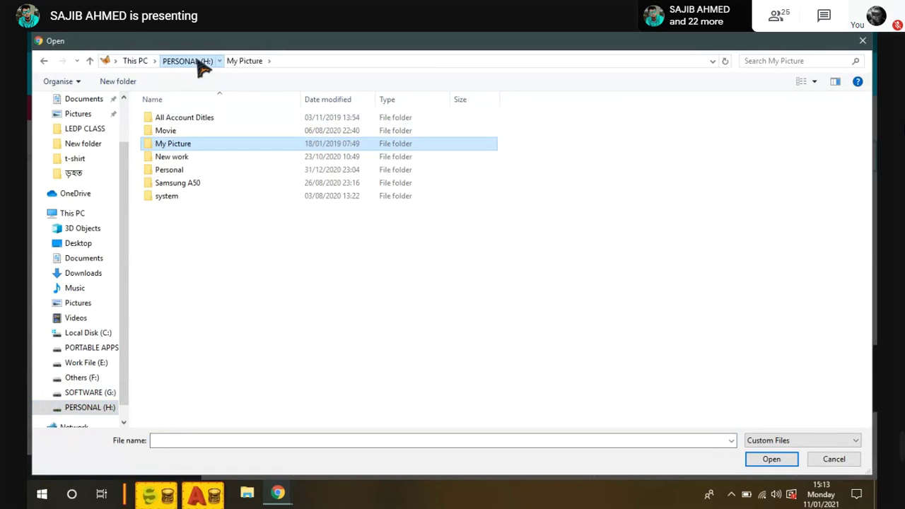
left_click(188, 143)
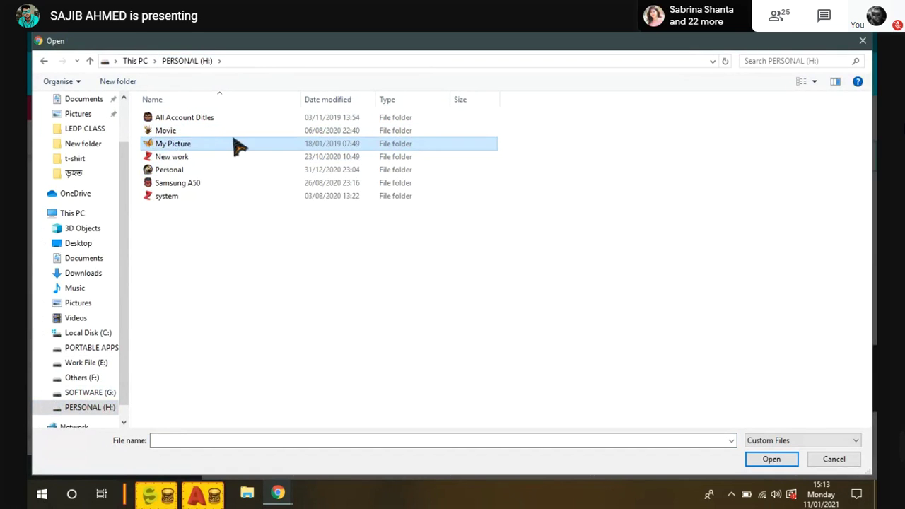
double_click(238, 146)
double_click(176, 135)
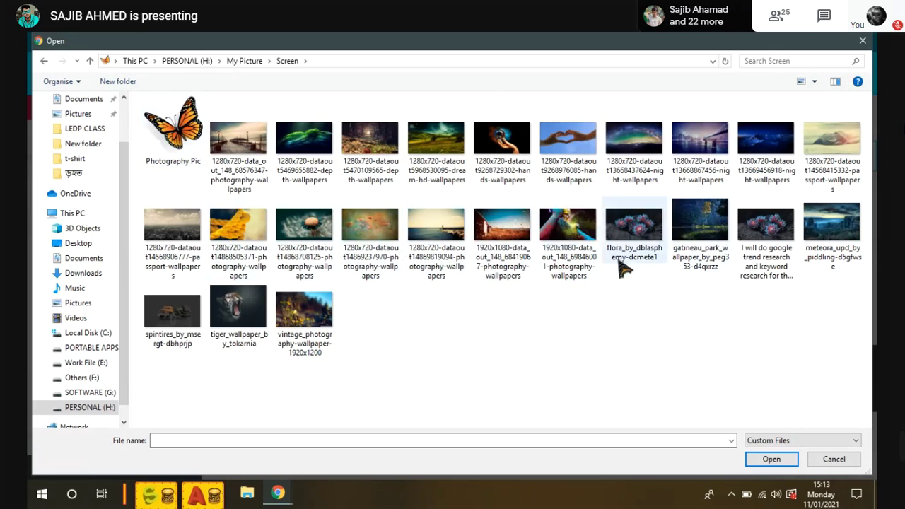
Upload the spintires_by_msergt-dbhprjp truck picture and insert it as the section's background image
left_click(169, 311)
left_click(762, 461)
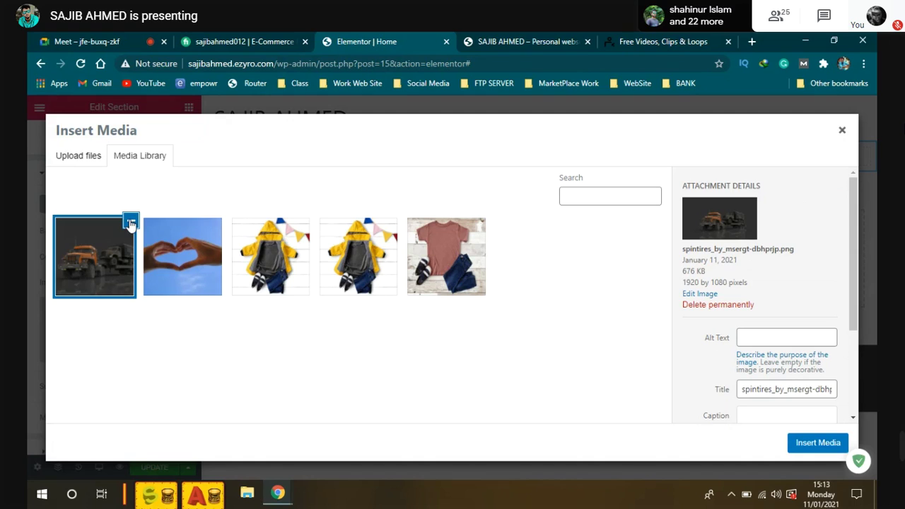
left_click(818, 443)
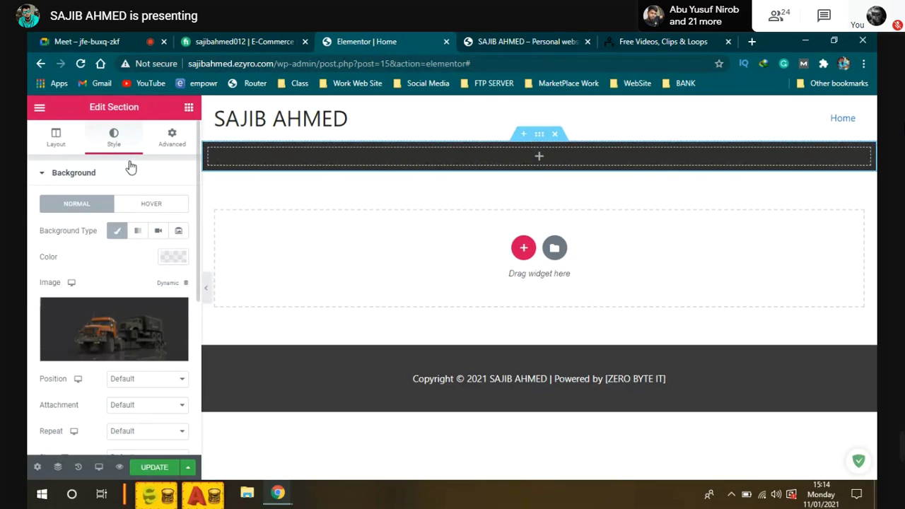
Try a 100 px top and bottom margin on the section and clear it again
left_click(173, 139)
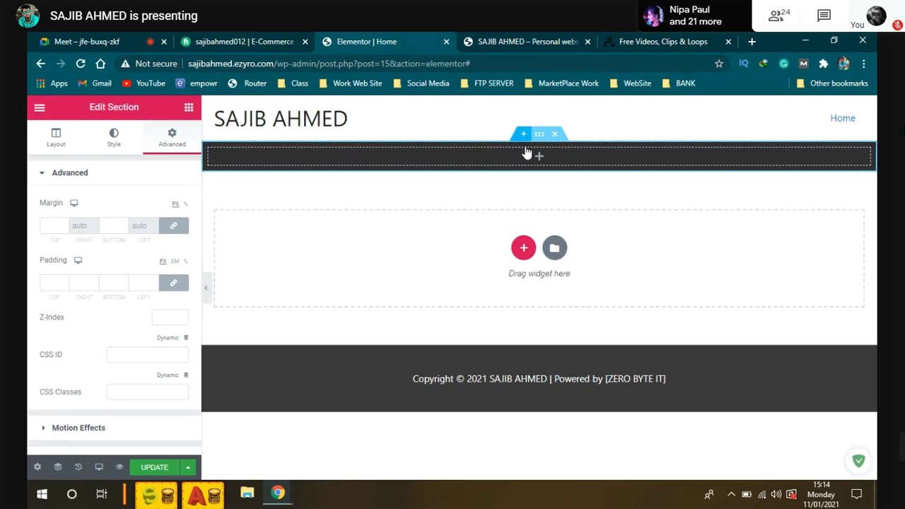
left_click(56, 225)
type("100")
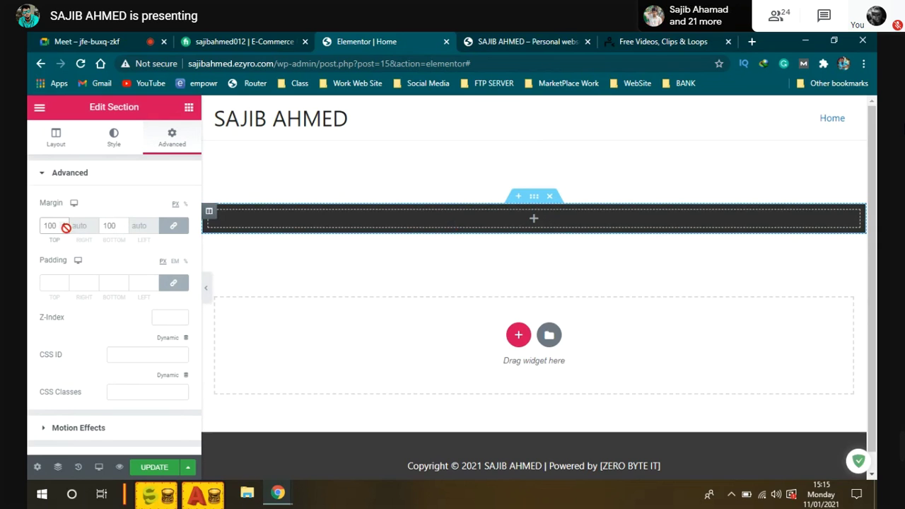
left_click_drag(57, 225, 32, 233)
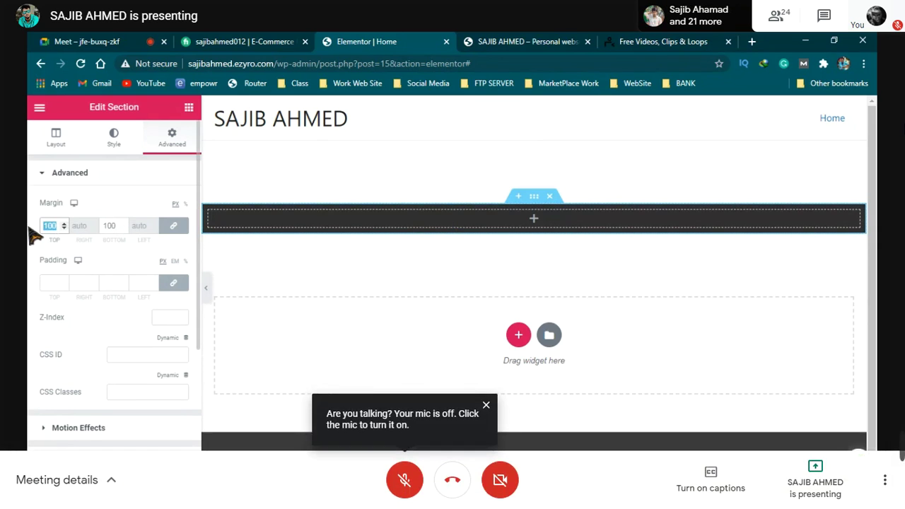
key("BackSpace")
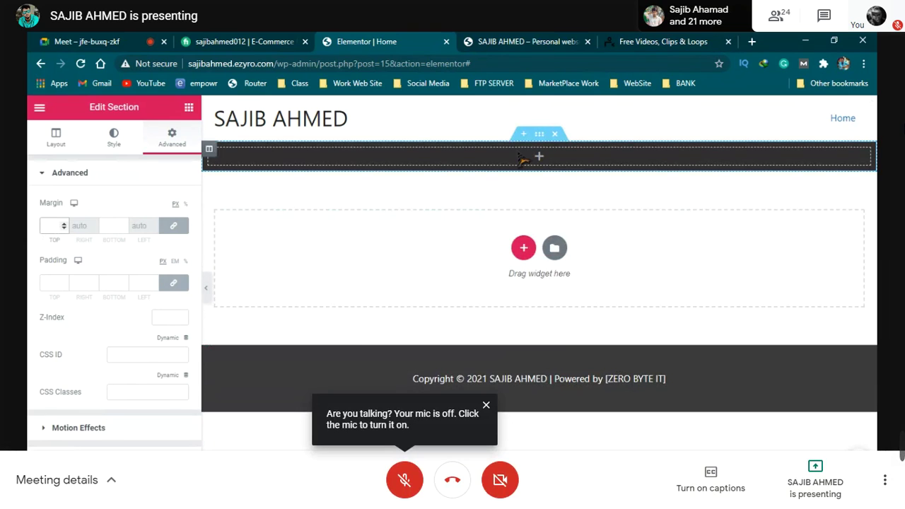
Unlink the section's padding values and set only the top padding to 259 px
left_click(51, 283)
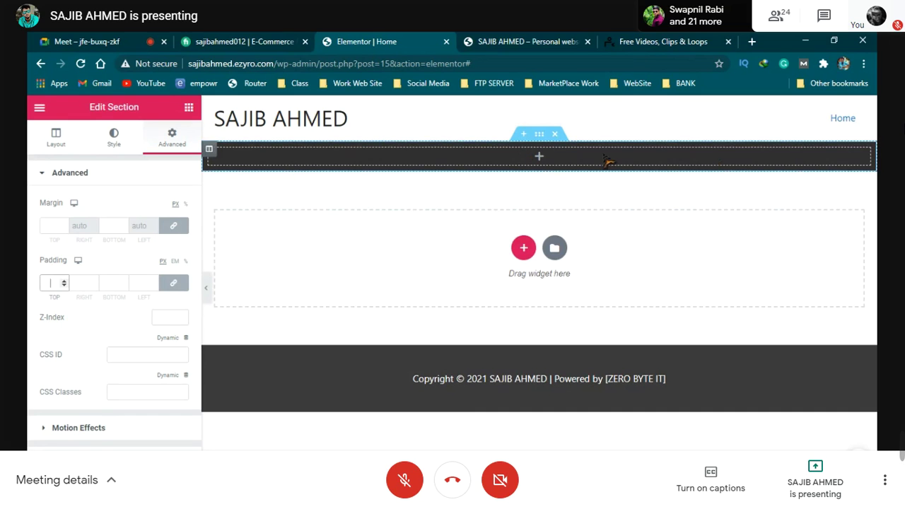
left_click(177, 290)
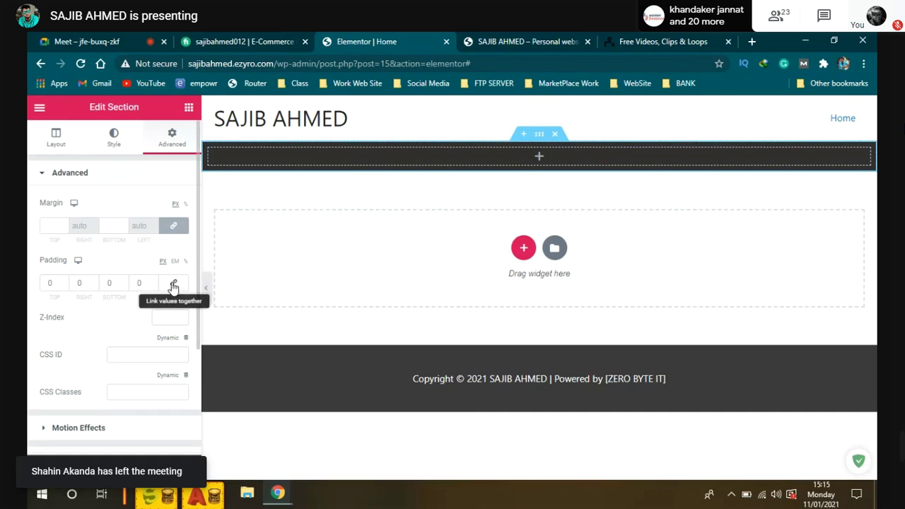
left_click(172, 286)
left_click(173, 286)
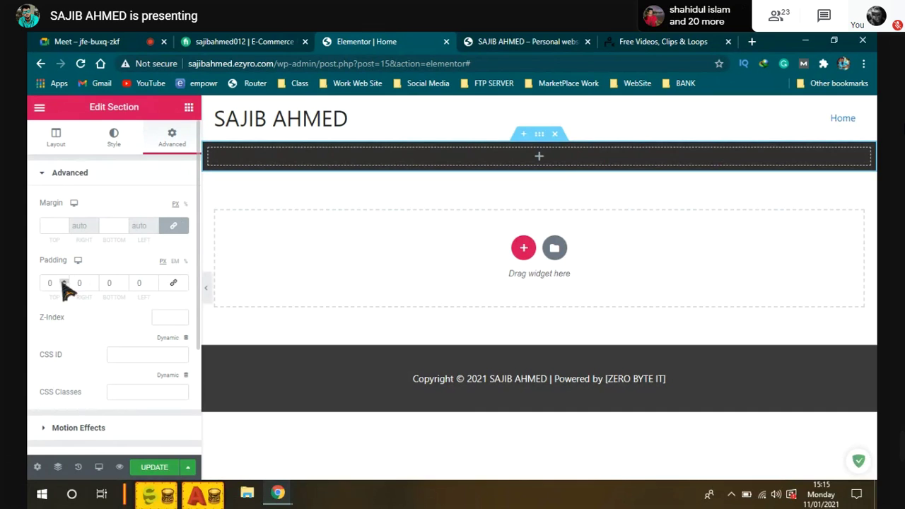
left_click_drag(57, 282, 38, 292)
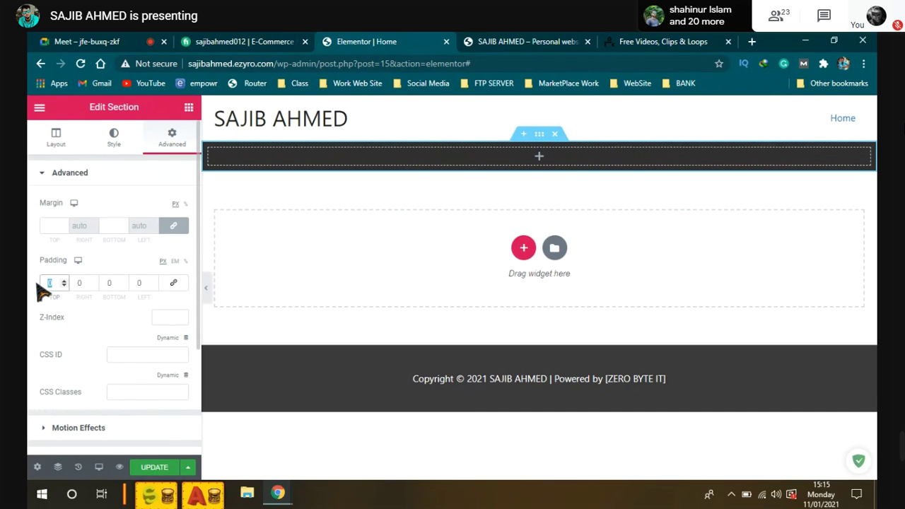
type("2")
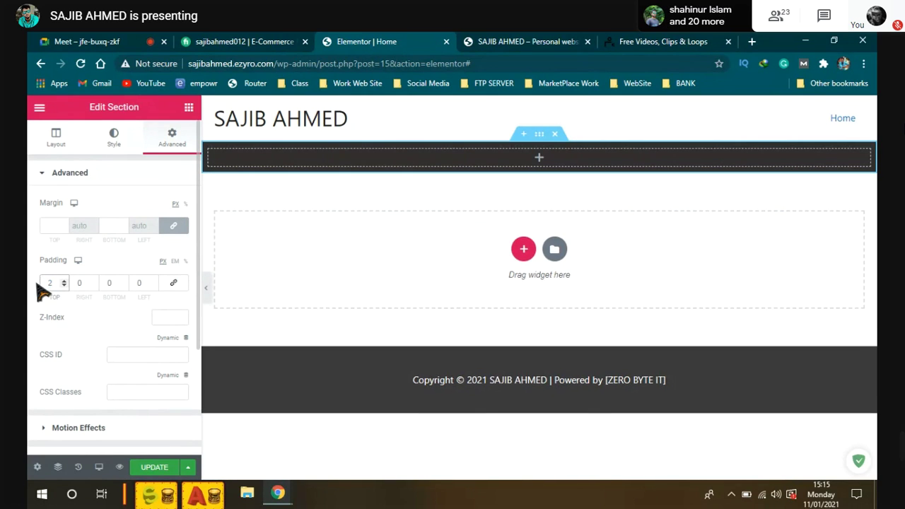
type("59")
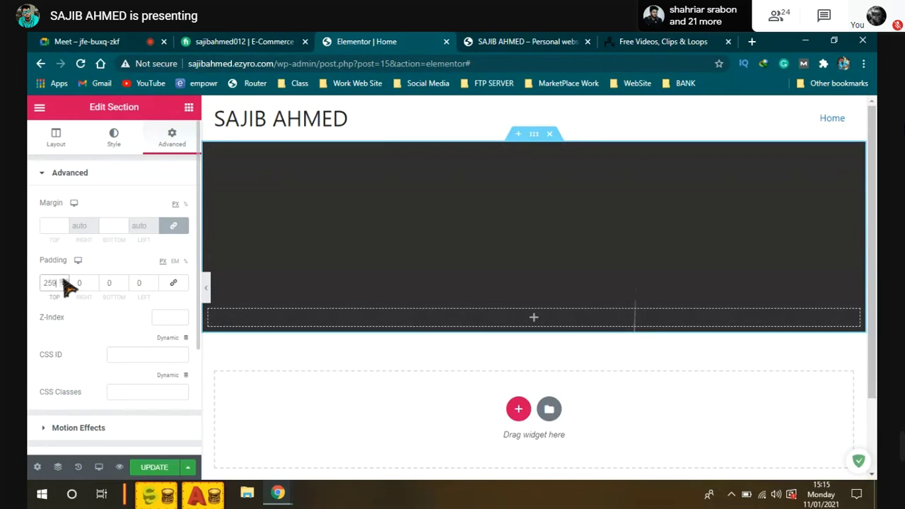
Switch to the Google Meet call, mute the microphone and unmute it again, and return to the Elementor page
left_click(83, 42)
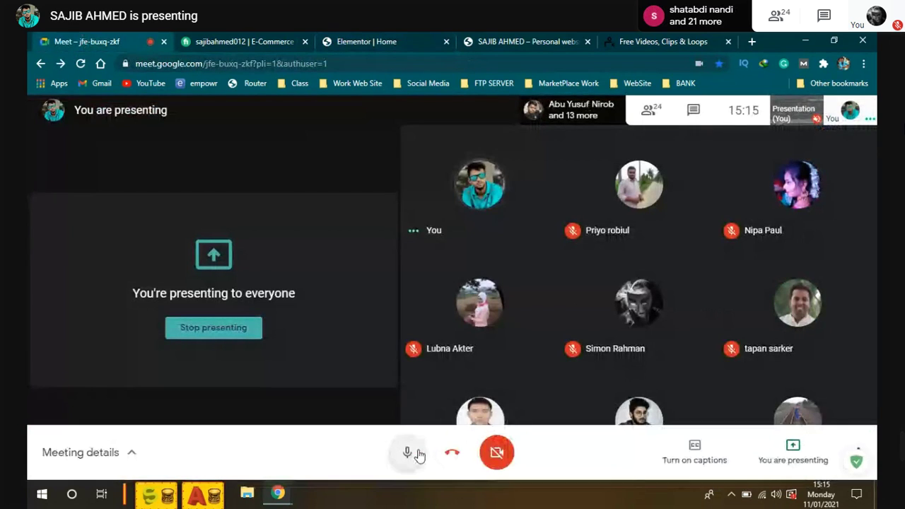
left_click(410, 454)
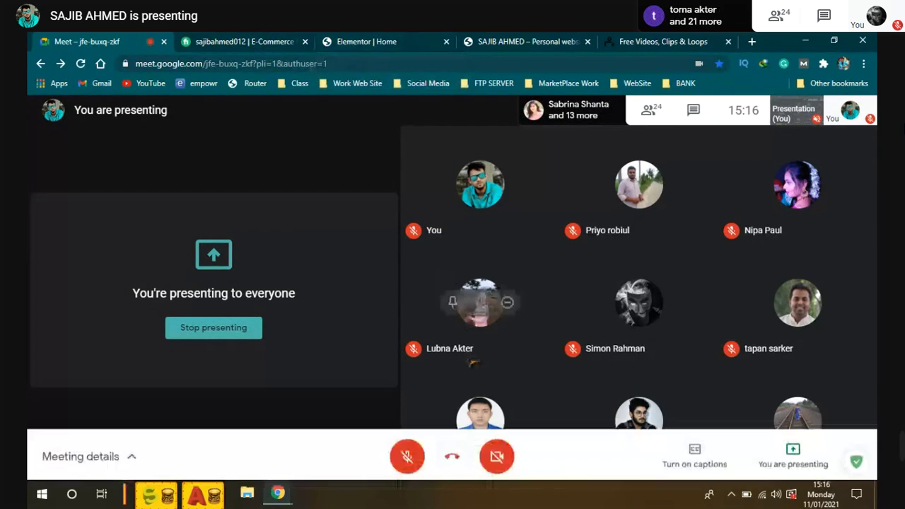
left_click(413, 437)
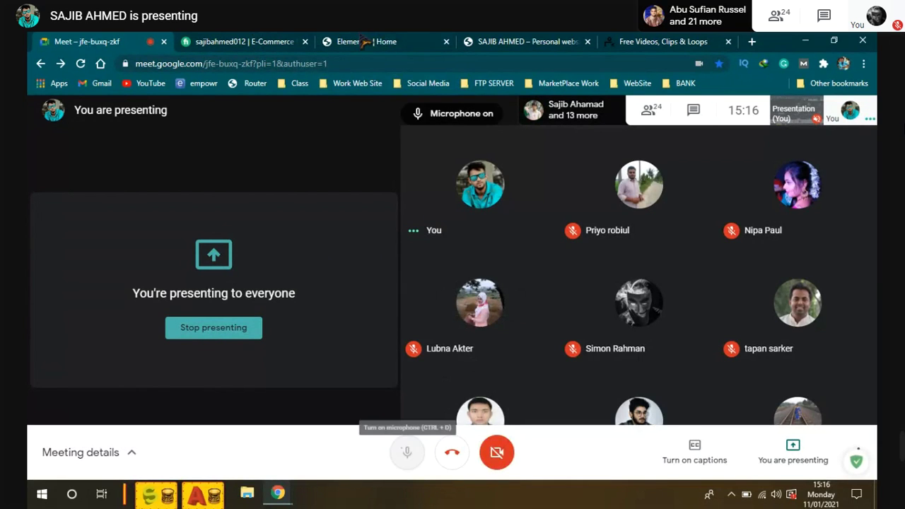
left_click(366, 43)
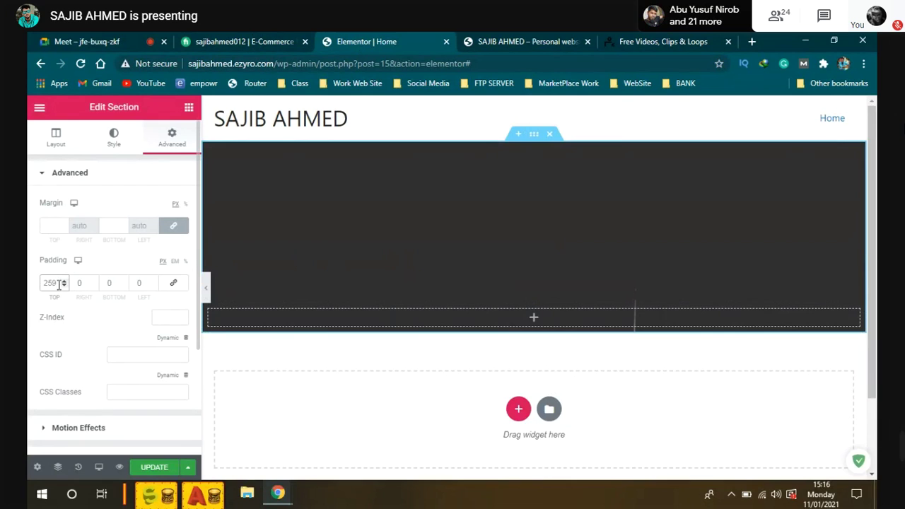
Try 250 px for both the top and the bottom padding of the section and check how much of the truck shows
key("BackSpace")
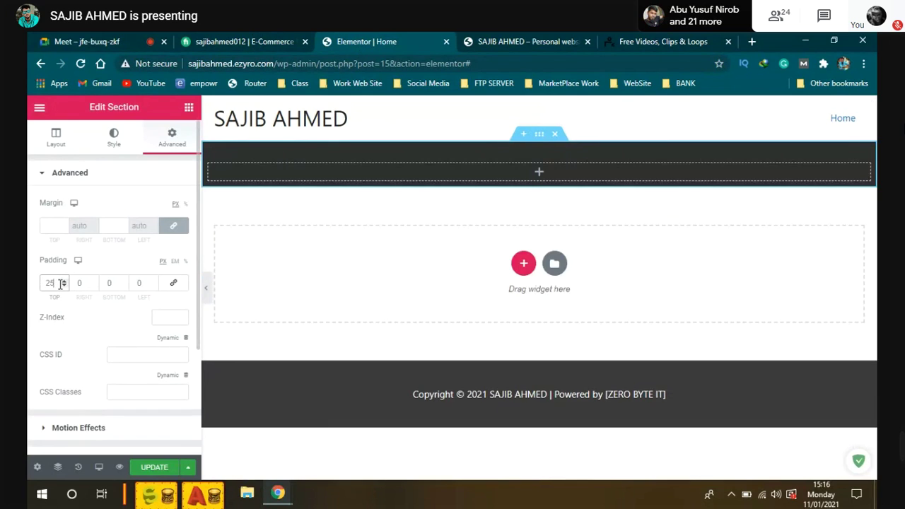
type("9")
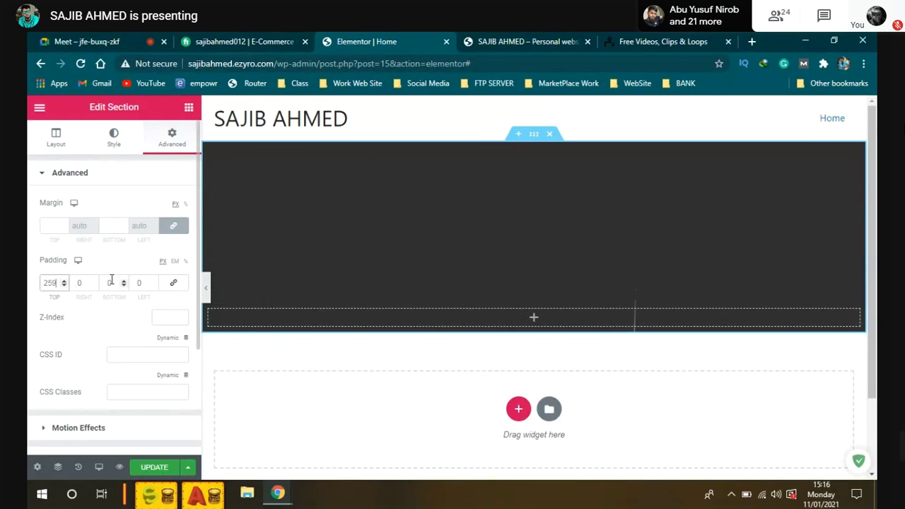
key("BackSpace")
type("0")
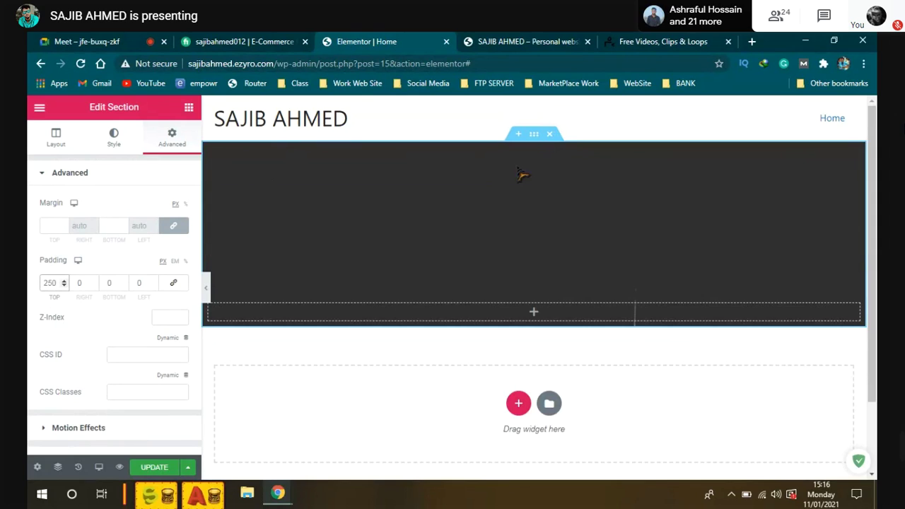
left_click(106, 283)
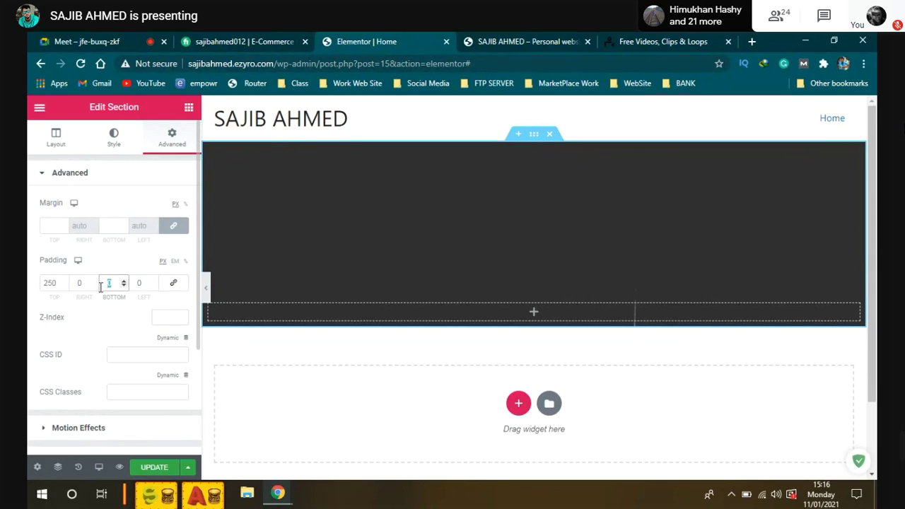
type("250")
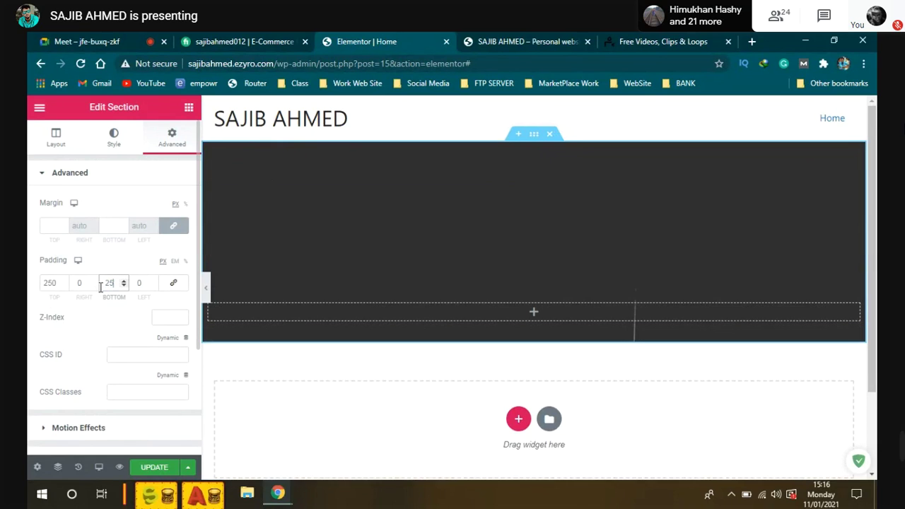
scroll(731, 370, "down", 3)
scroll(683, 277, "up", 2)
scroll(685, 280, "up", 2)
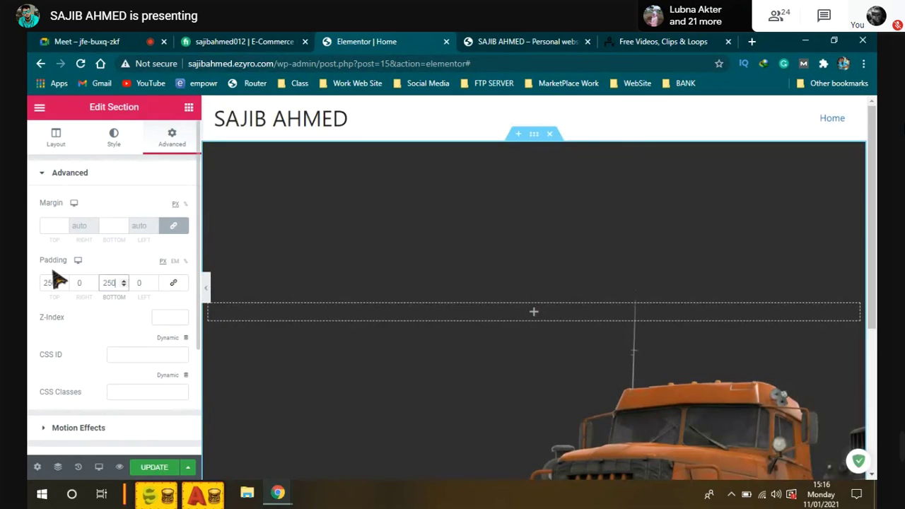
Reduce the section's top padding to 50 px and try a bottom padding of 400 px
left_click(46, 282)
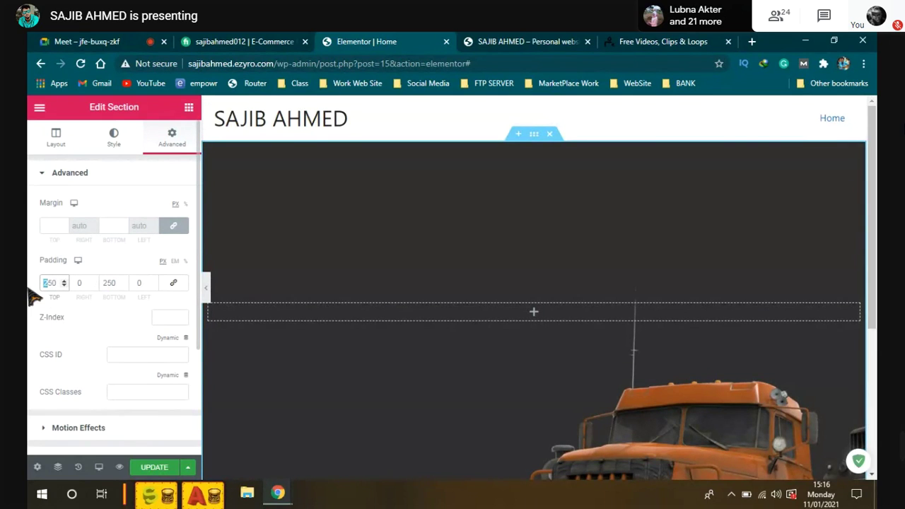
key("Delete")
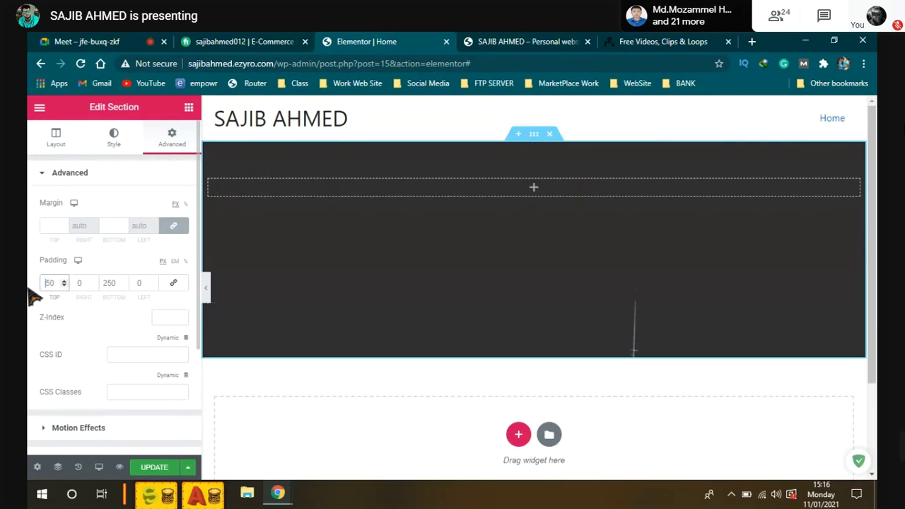
left_click(108, 284)
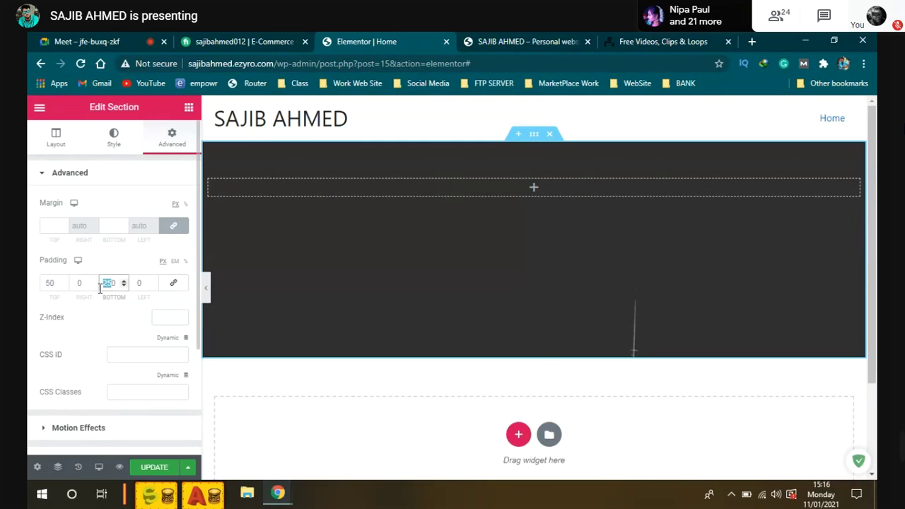
type("40")
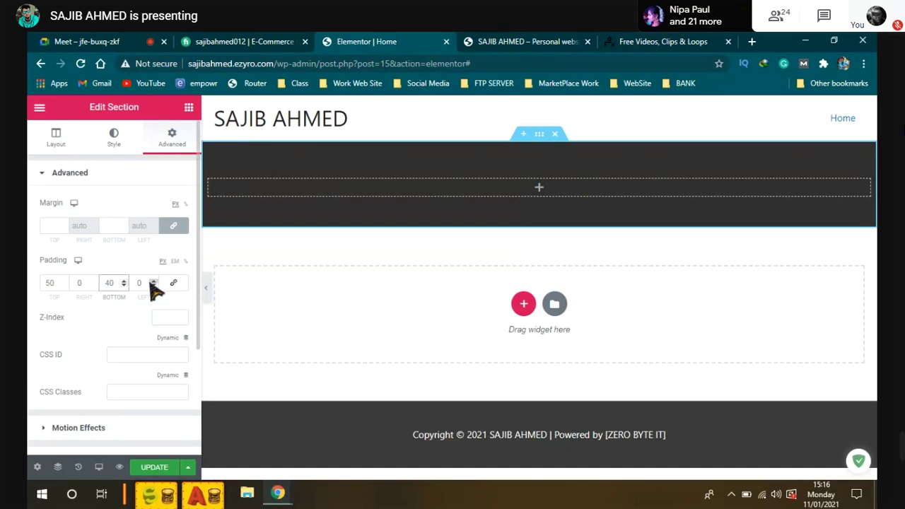
key("BackSpace")
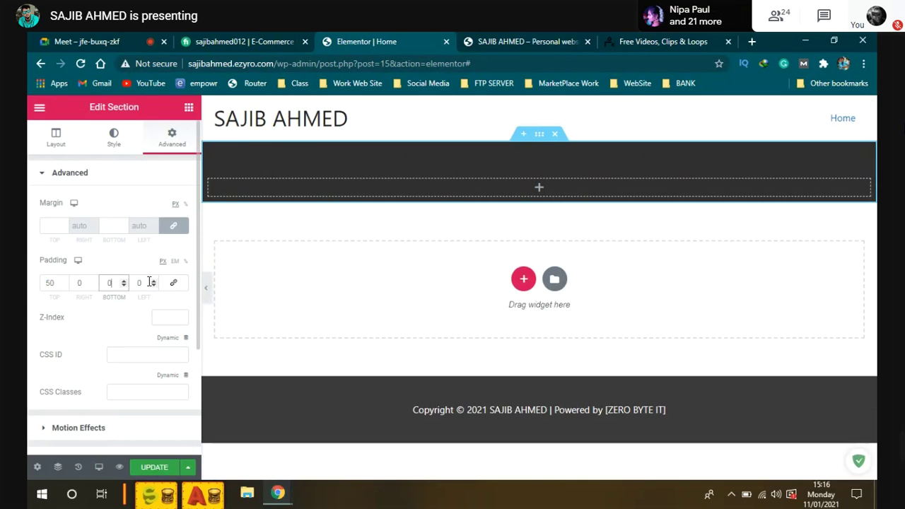
type("400")
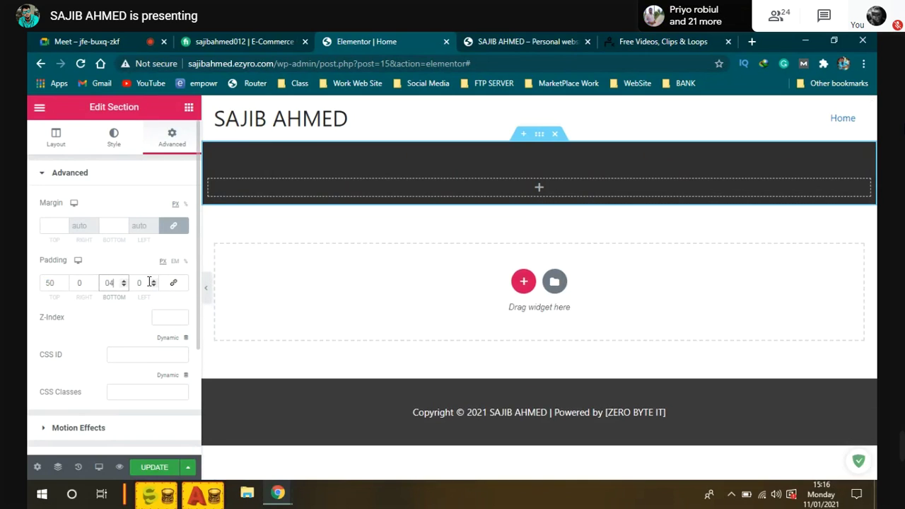
scroll(608, 347, "down", 5)
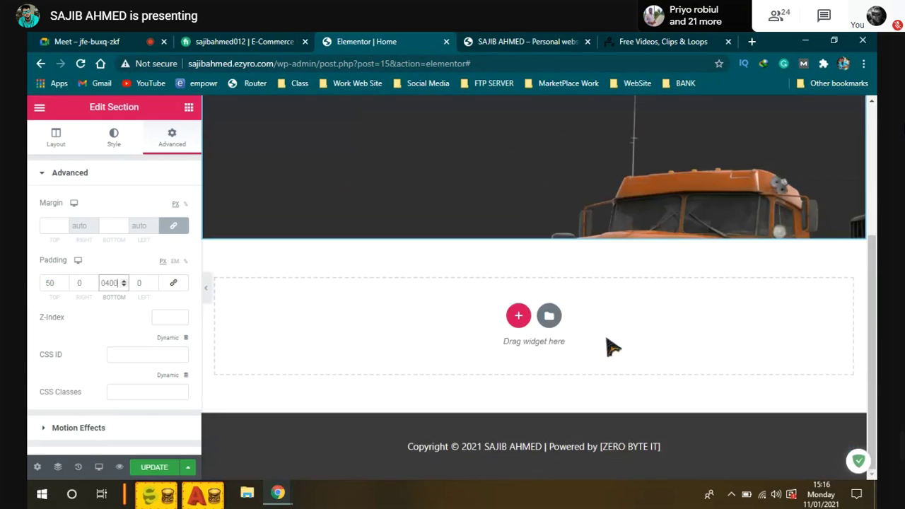
scroll(499, 238, "up", 5)
scroll(488, 256, "down", 1)
scroll(488, 256, "down", 3)
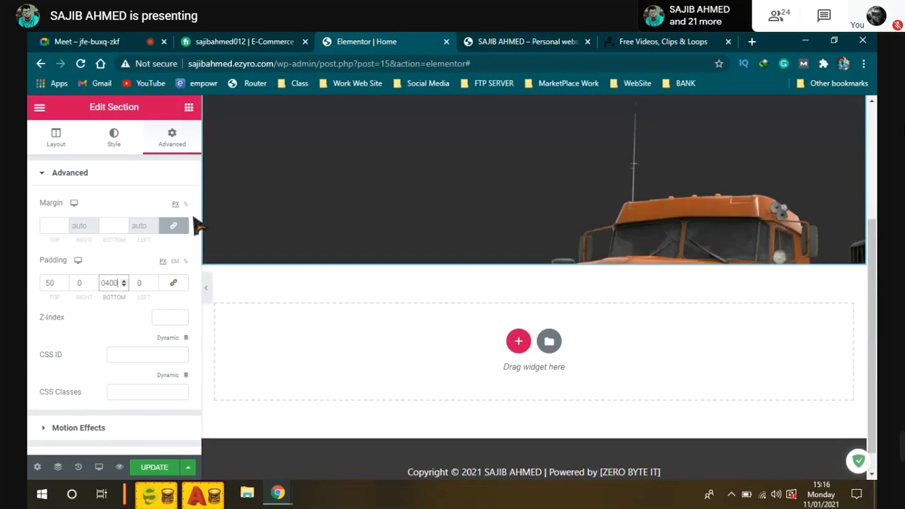
Set the section's bottom padding to 500 px and save the page
left_click(170, 228)
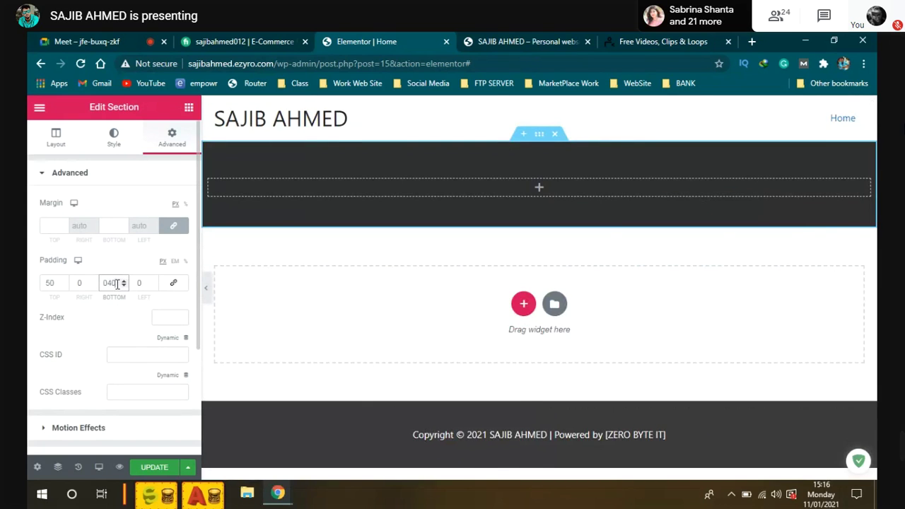
key("BackSpace")
key("BackSpace")
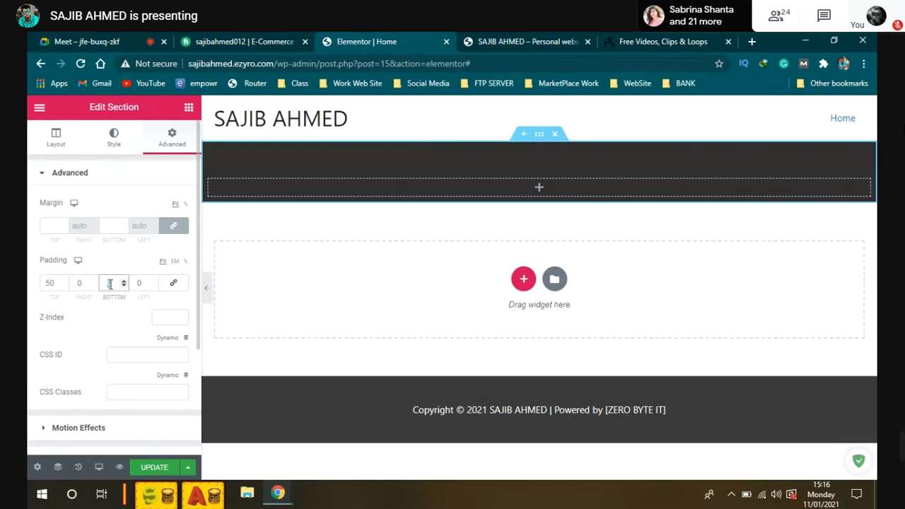
type("500")
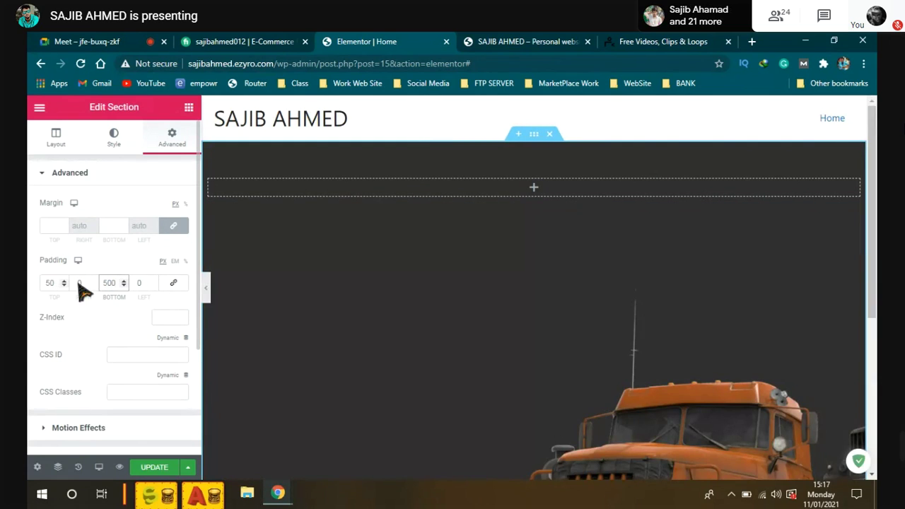
scroll(368, 313, "down", 5)
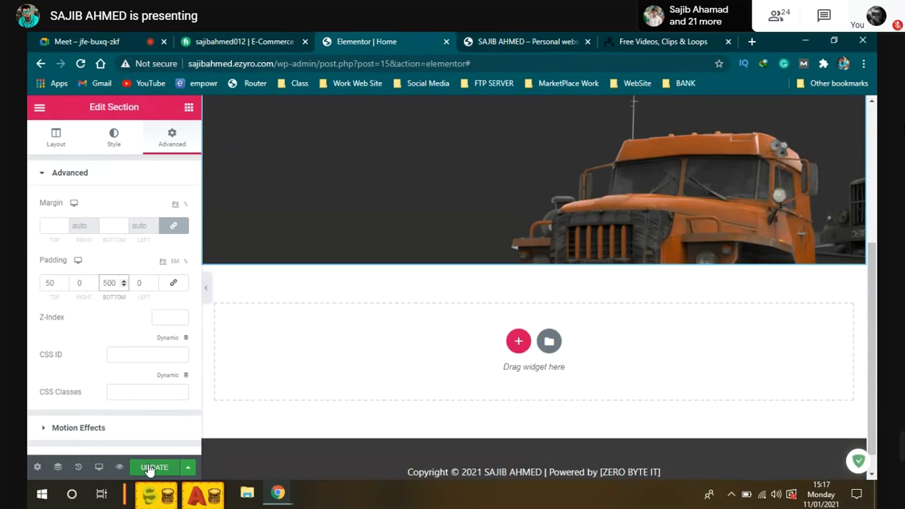
scroll(565, 290, "up", 5)
scroll(502, 290, "down", 2)
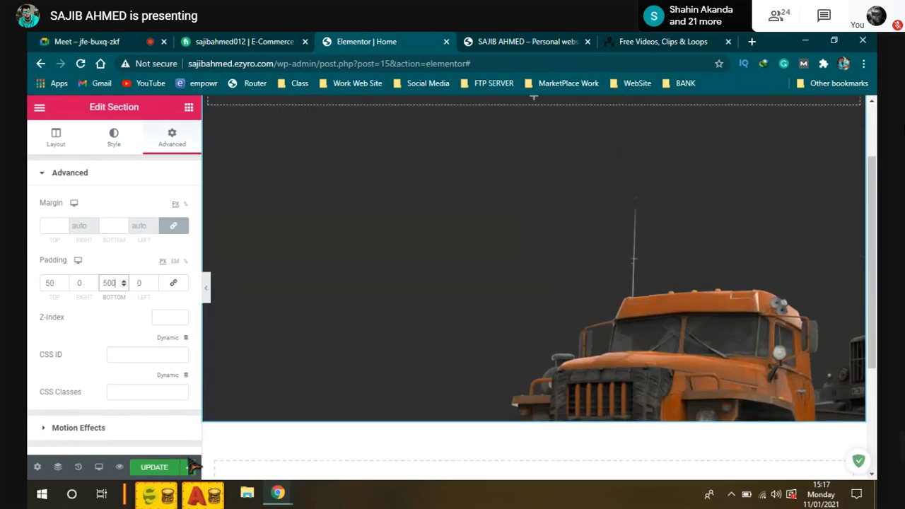
key("ctrl+s")
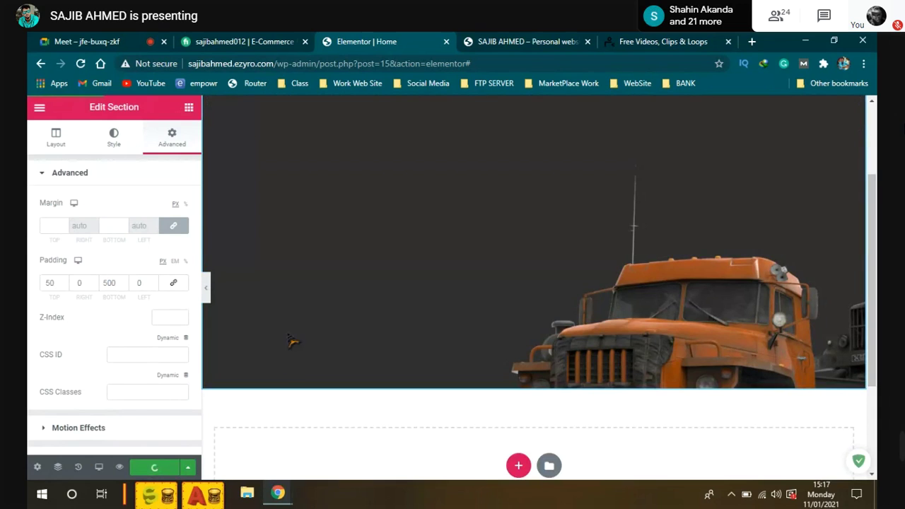
Reload the live website and examine how the truck background section looks between the header and the footer
left_click(485, 42)
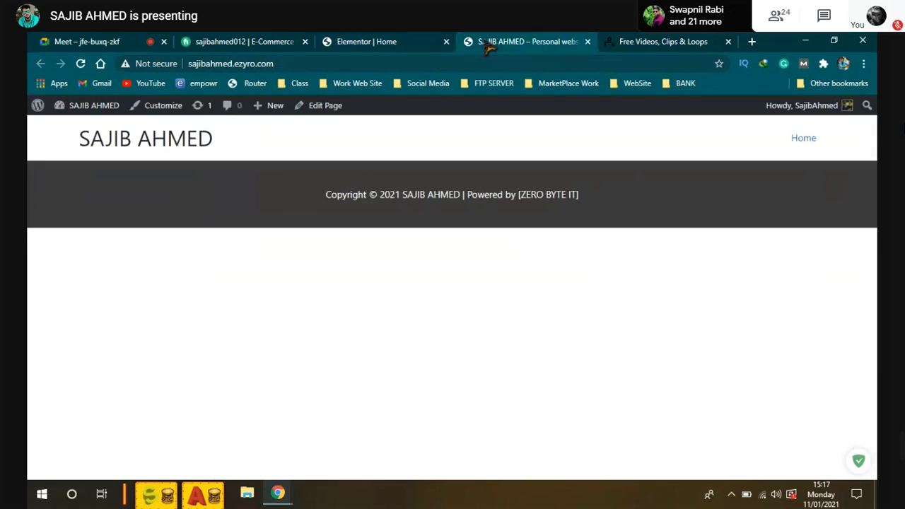
left_click(80, 64)
scroll(611, 290, "down", 3)
scroll(610, 298, "up", 3)
scroll(610, 298, "down", 3)
scroll(610, 297, "up", 3)
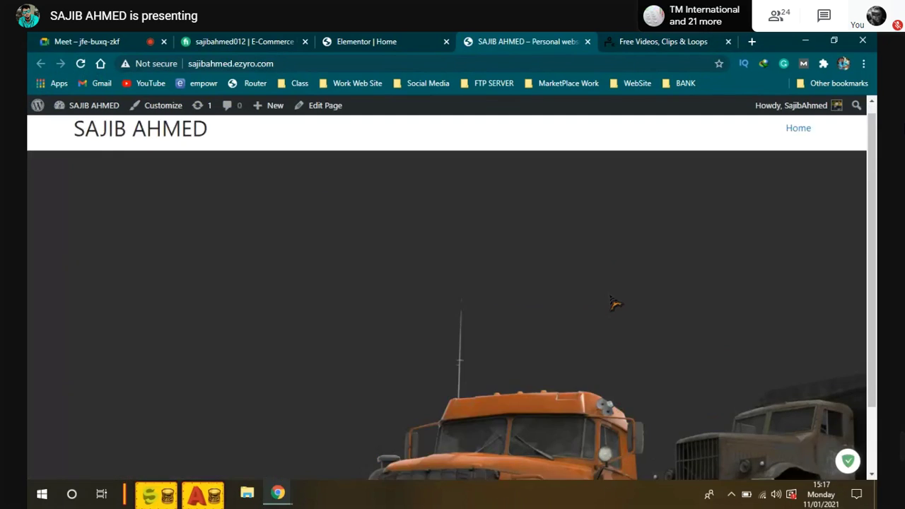
scroll(614, 303, "down", 3)
scroll(614, 303, "up", 3)
scroll(614, 303, "down", 3)
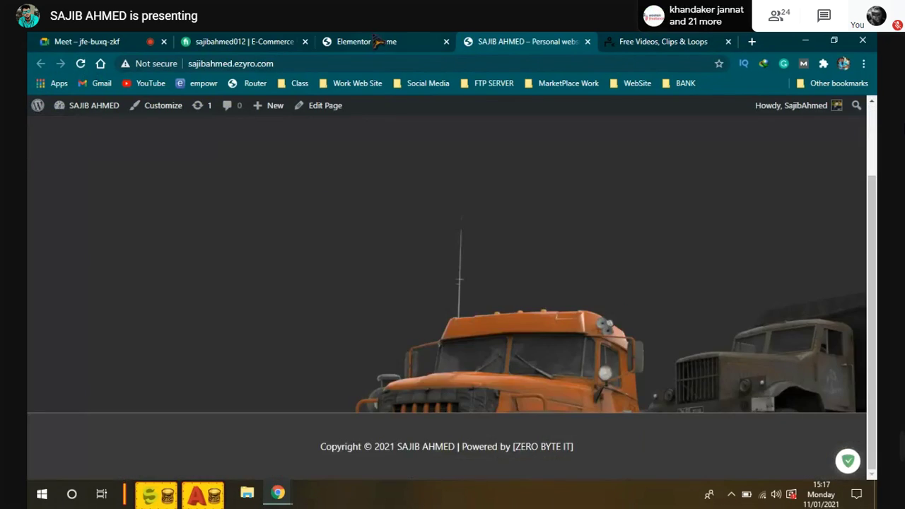
In the Elementor editor, set the section's background image position to Center Center and save the page
left_click(371, 41)
key("ctrl+Tab")
key("ctrl+shift+Tab")
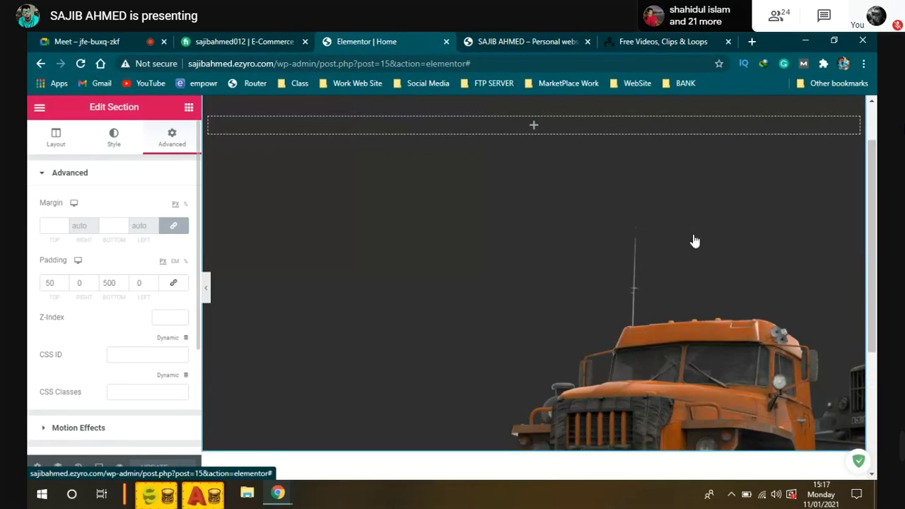
left_click(115, 138)
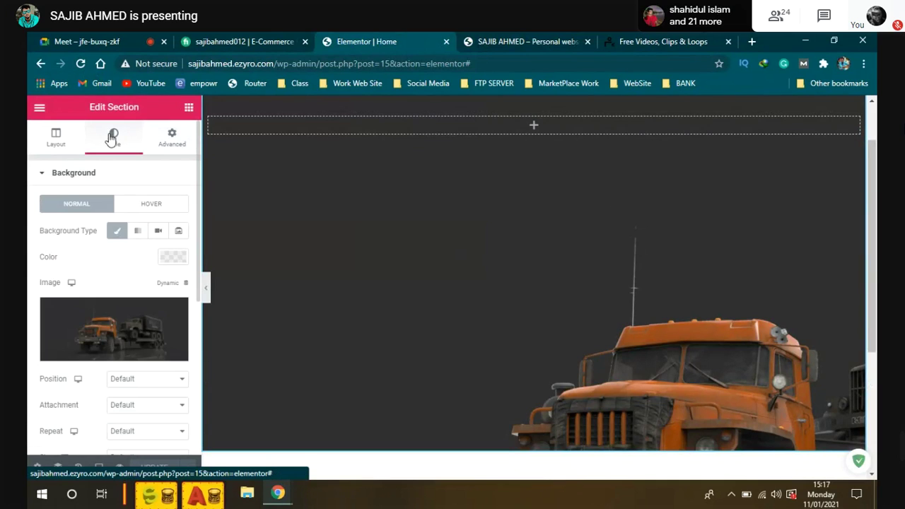
scroll(113, 316, "down", 1)
scroll(113, 316, "down", 1)
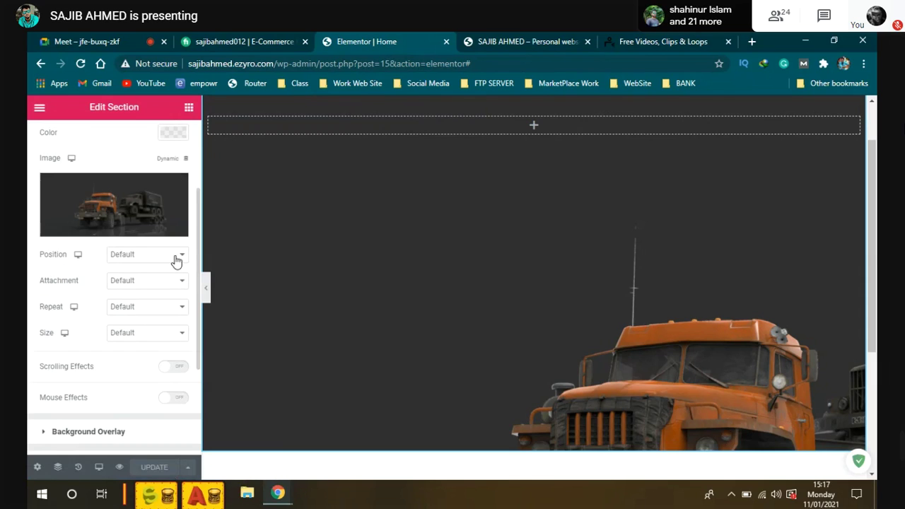
left_click(176, 258)
left_click(135, 278)
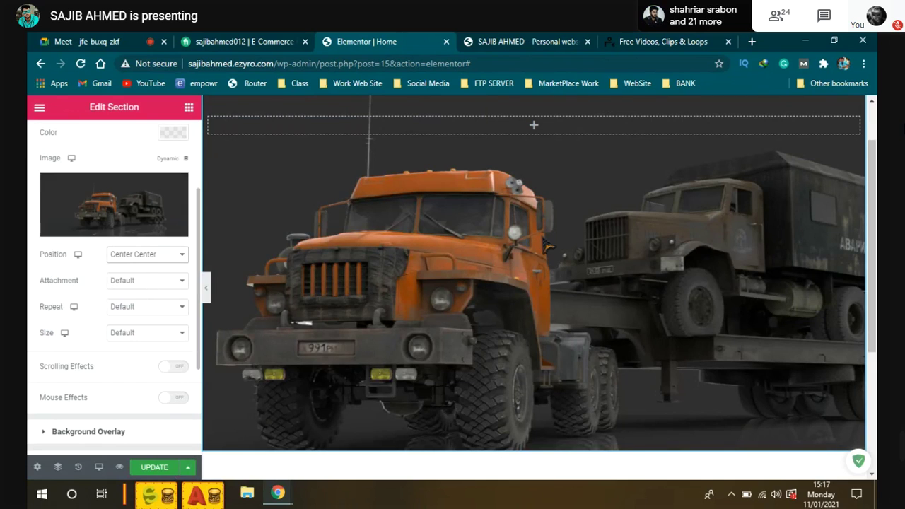
scroll(592, 258, "up", 1)
scroll(592, 258, "down", 2)
left_click(154, 467)
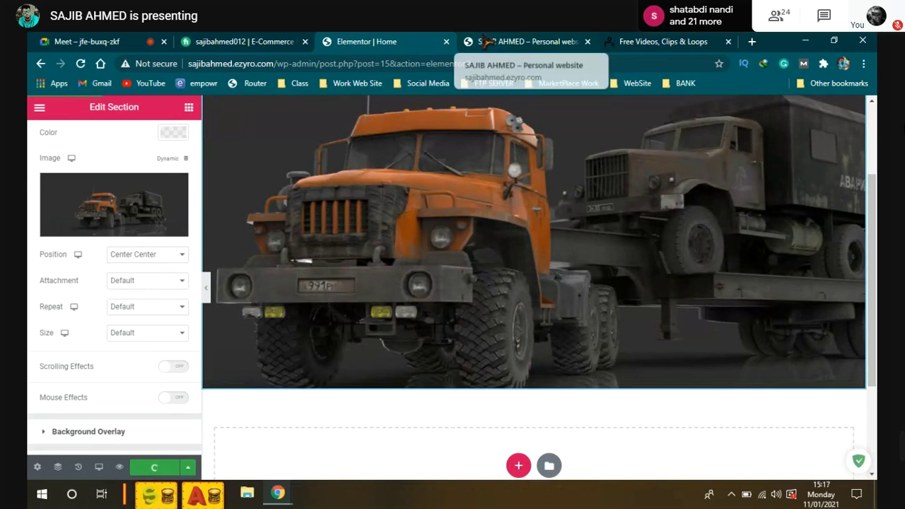
Reload the live website and examine how the centred truck image fits between the header and footer
left_click(509, 41)
left_click(37, 106)
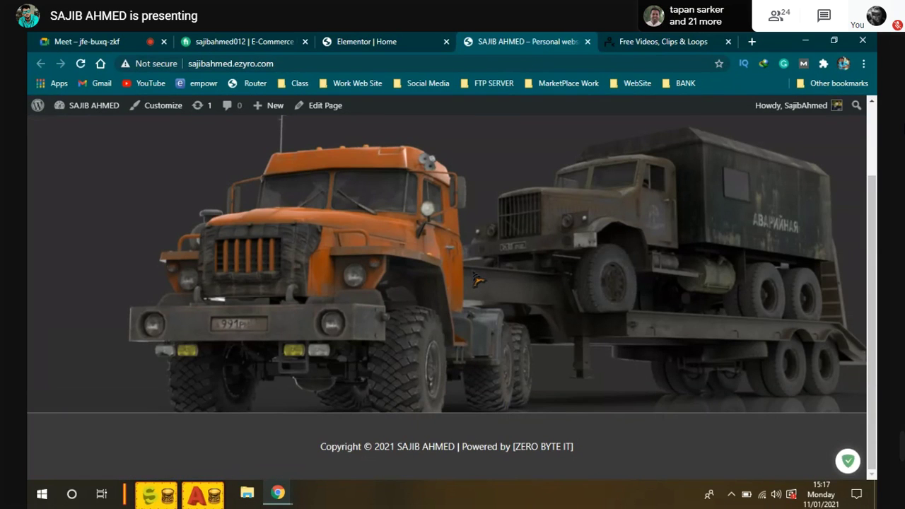
scroll(619, 304, "up", 2)
scroll(615, 304, "down", 2)
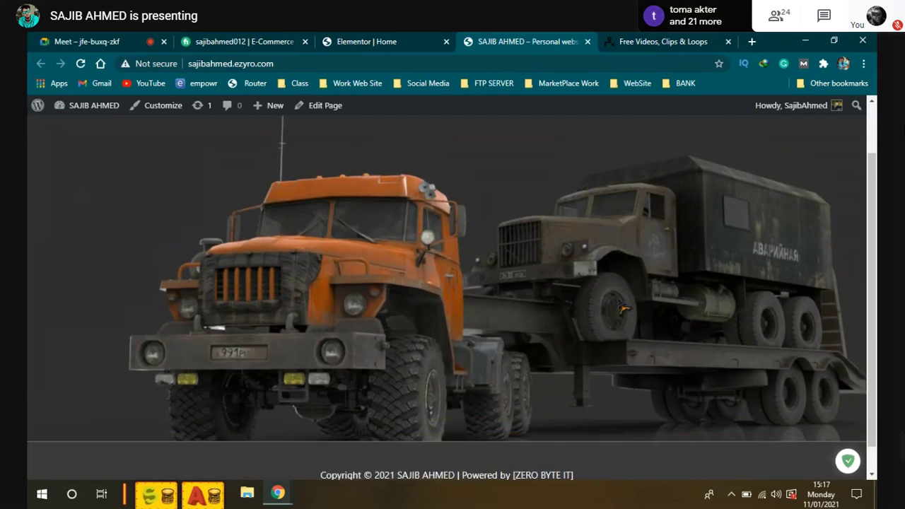
scroll(609, 305, "up", 2)
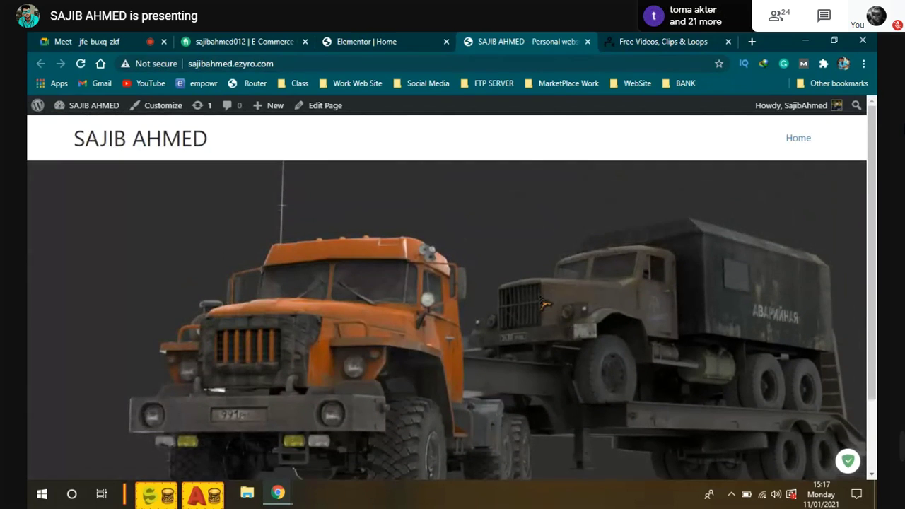
scroll(544, 305, "down", 2)
scroll(541, 303, "up", 2)
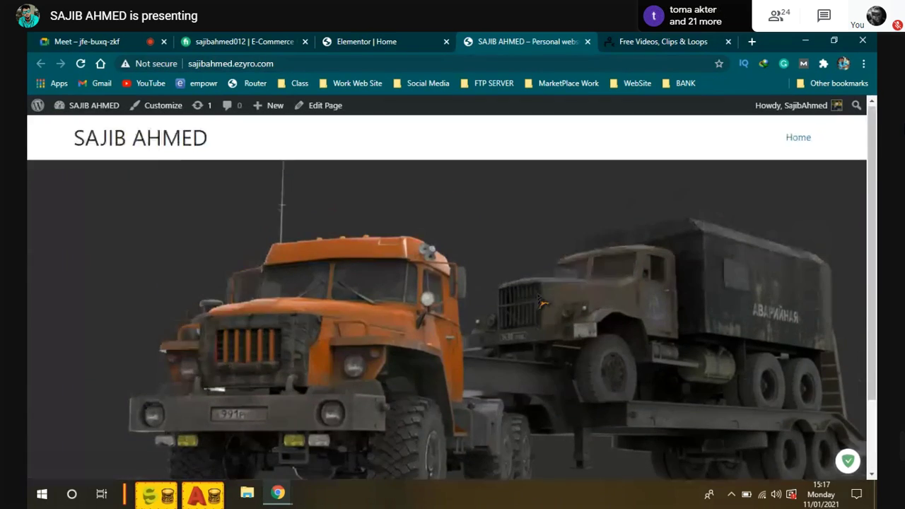
scroll(628, 258, "down", 3)
scroll(475, 254, "up", 2)
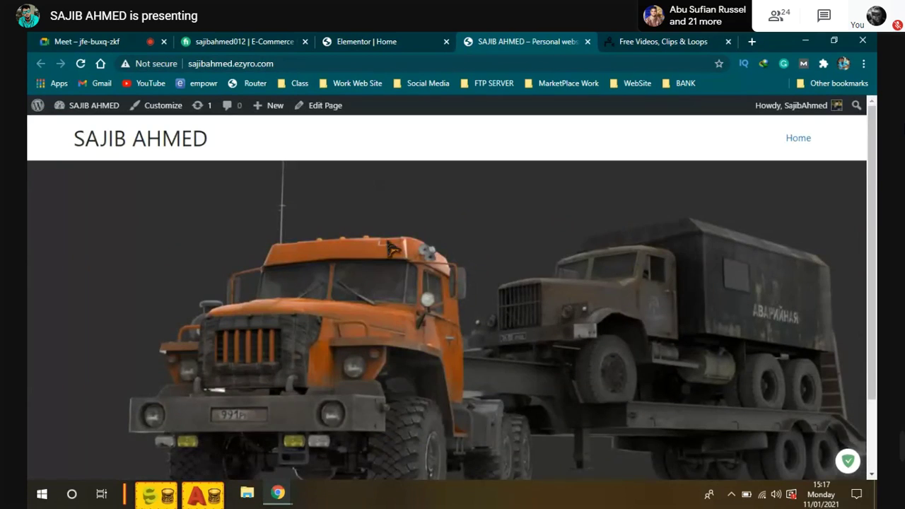
Switch to the Google Meet call and look through the list of participants
left_click(160, 40)
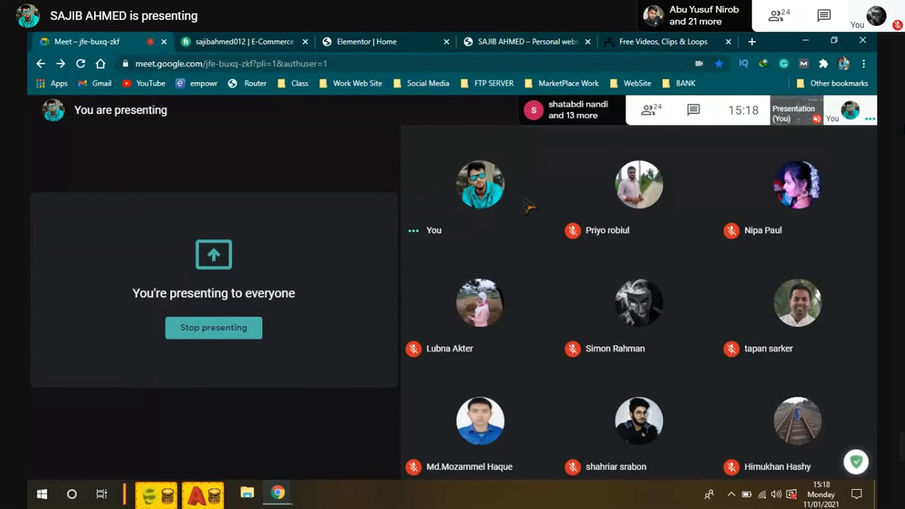
left_click(366, 41)
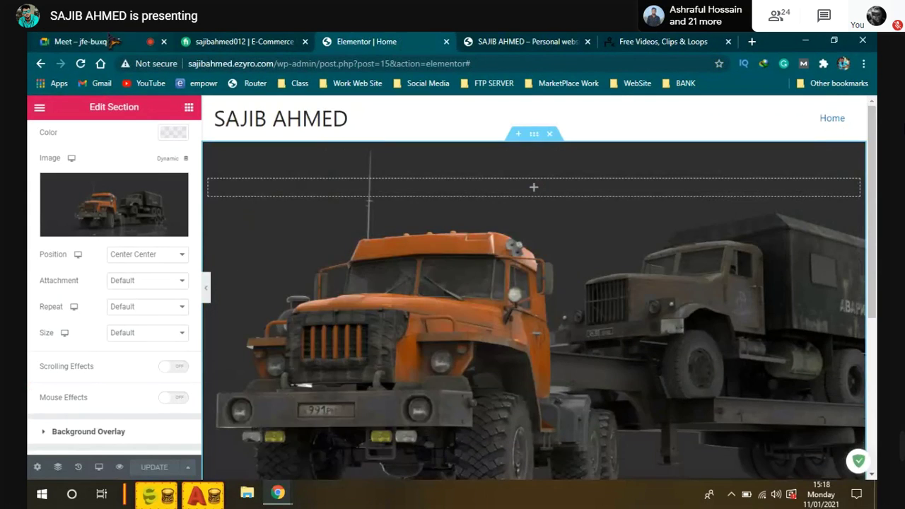
left_click(111, 41)
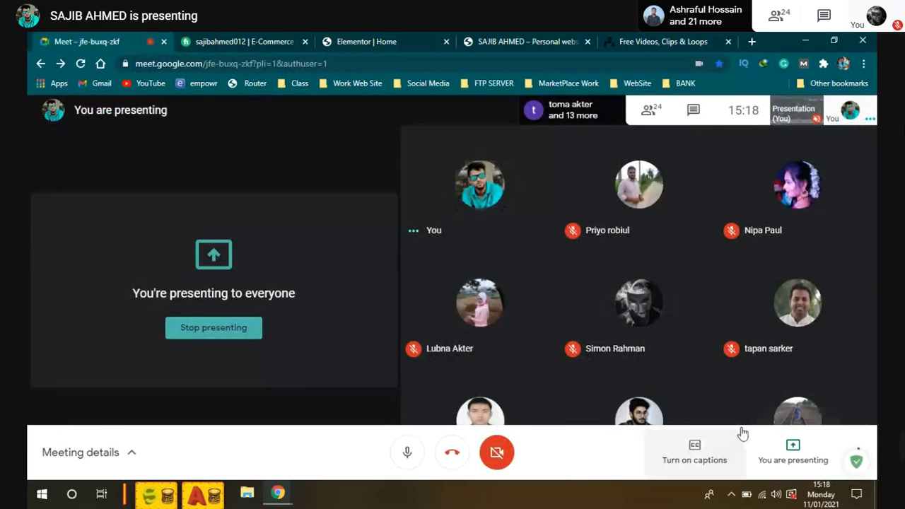
left_click(652, 117)
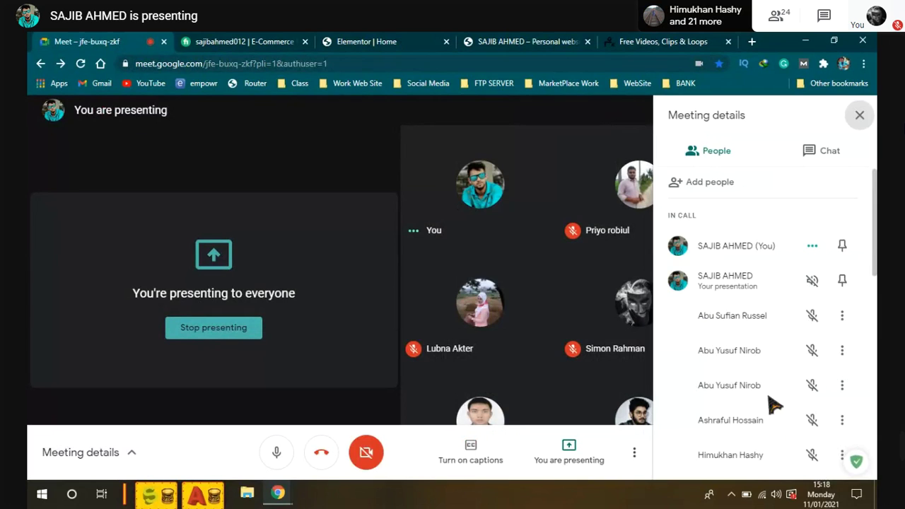
scroll(772, 410, "down", 6)
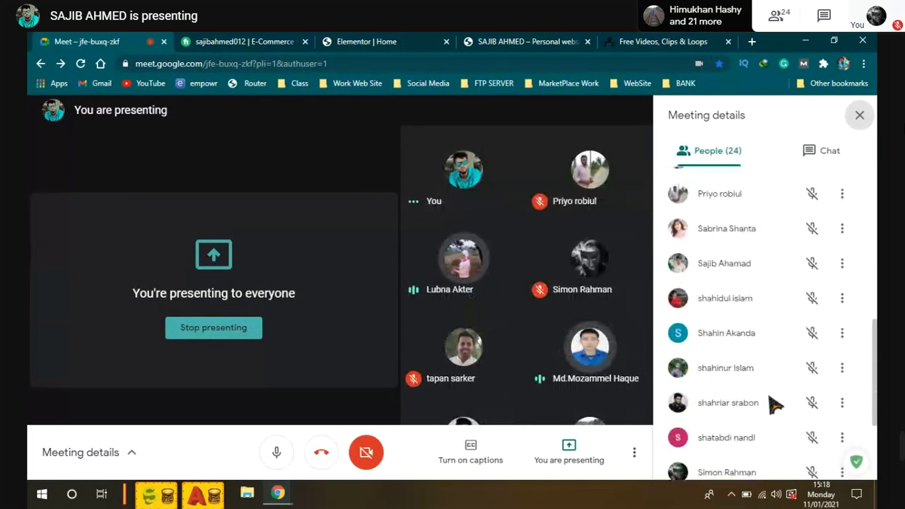
scroll(770, 400, "up", 1)
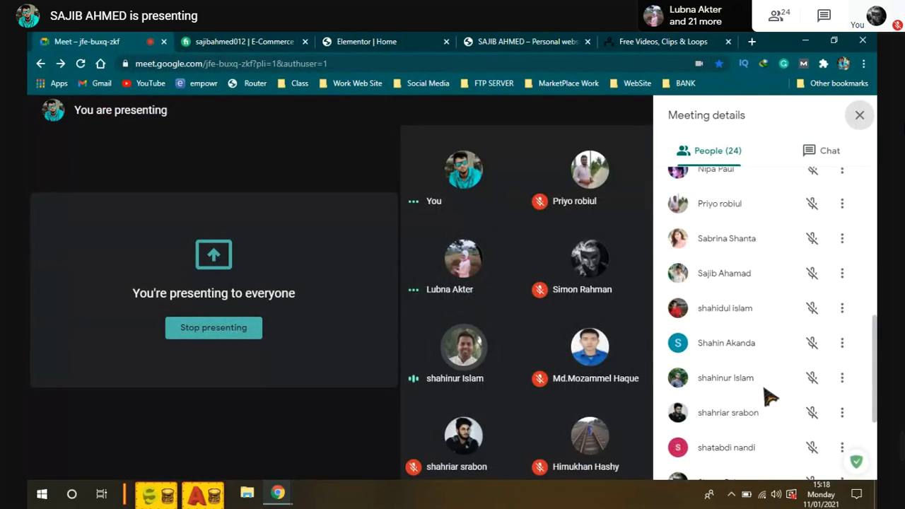
scroll(834, 176, "up", 3)
left_click(859, 115)
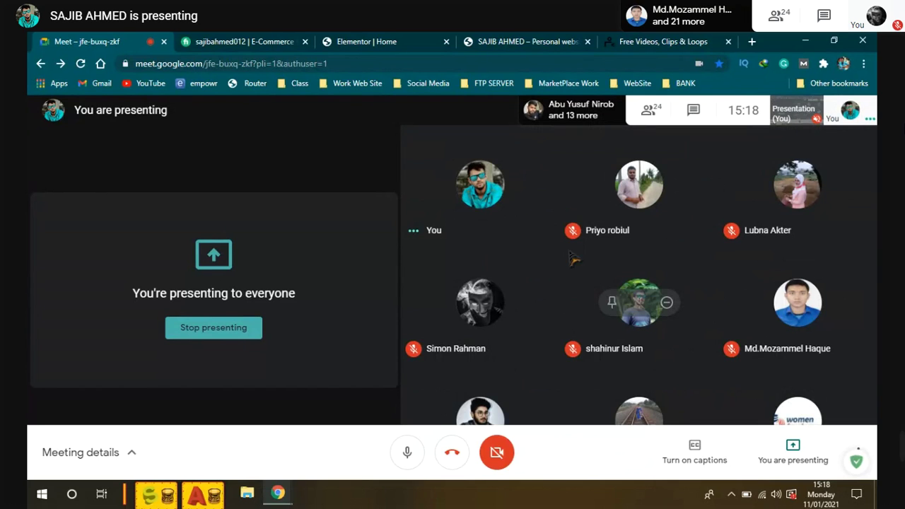
Switch back to the Elementor editor and examine the truck section from the header to its lower edge
left_click(368, 42)
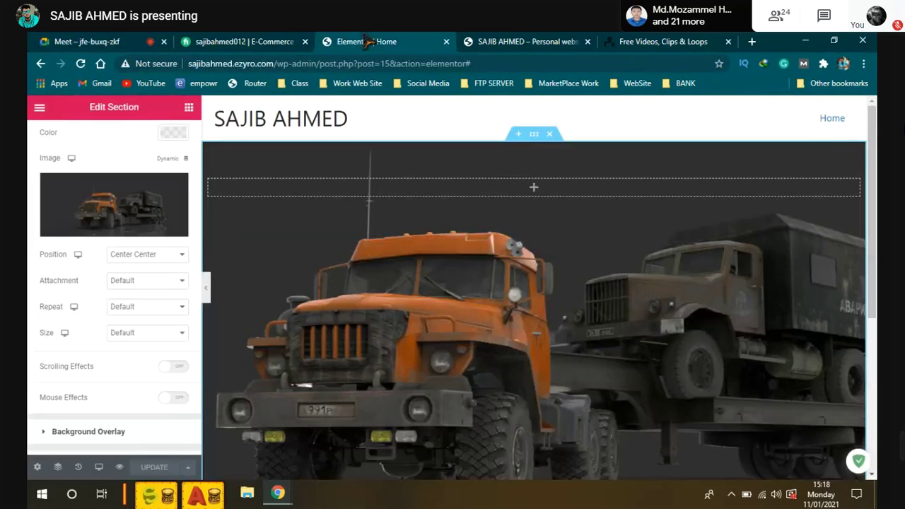
scroll(577, 312, "down", 5)
scroll(577, 312, "up", 5)
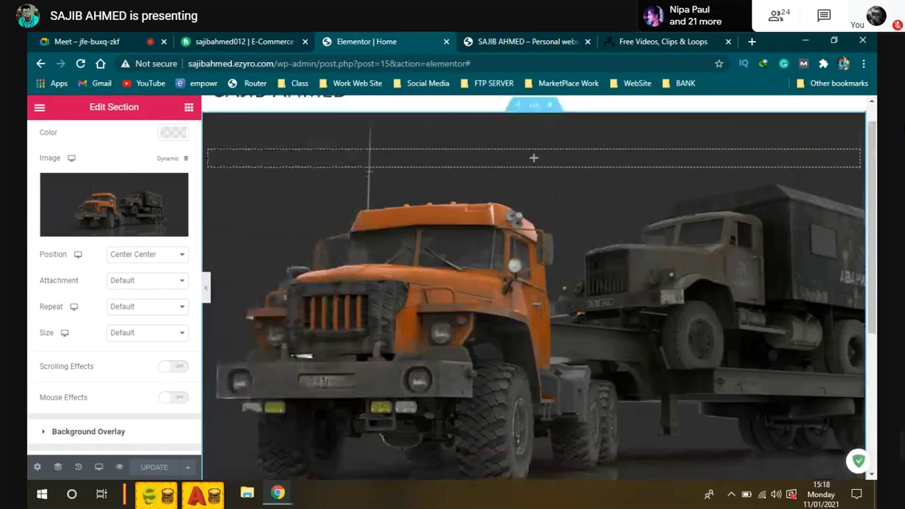
scroll(577, 312, "up", 1)
scroll(574, 311, "down", 2)
scroll(563, 307, "up", 2)
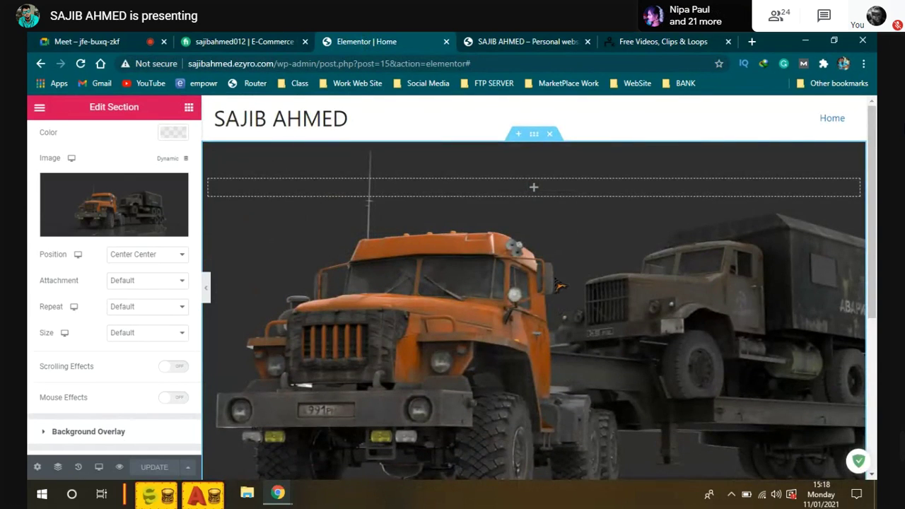
scroll(559, 287, "down", 2)
Switch to the live website and check how much of the trucks shows above the footer
key("ctrl+Tab")
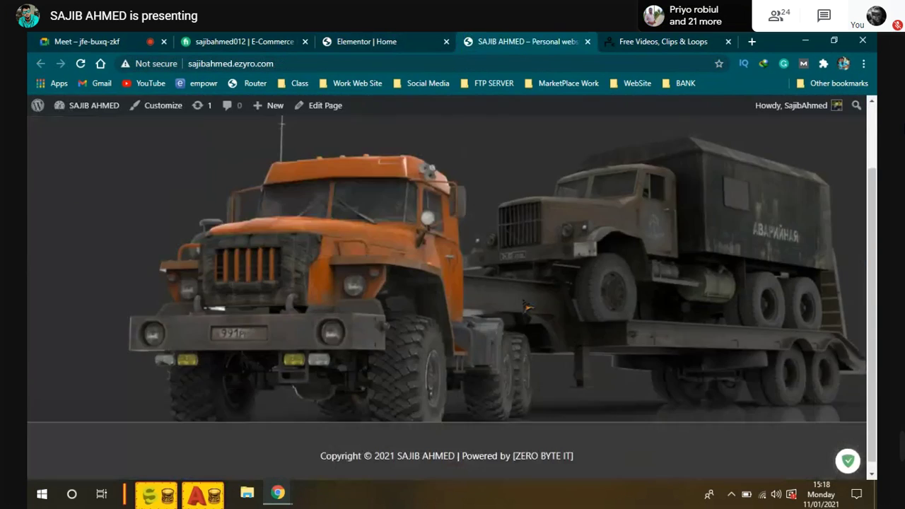
scroll(527, 306, "down", 1)
scroll(467, 293, "up", 1)
scroll(502, 269, "down", 1)
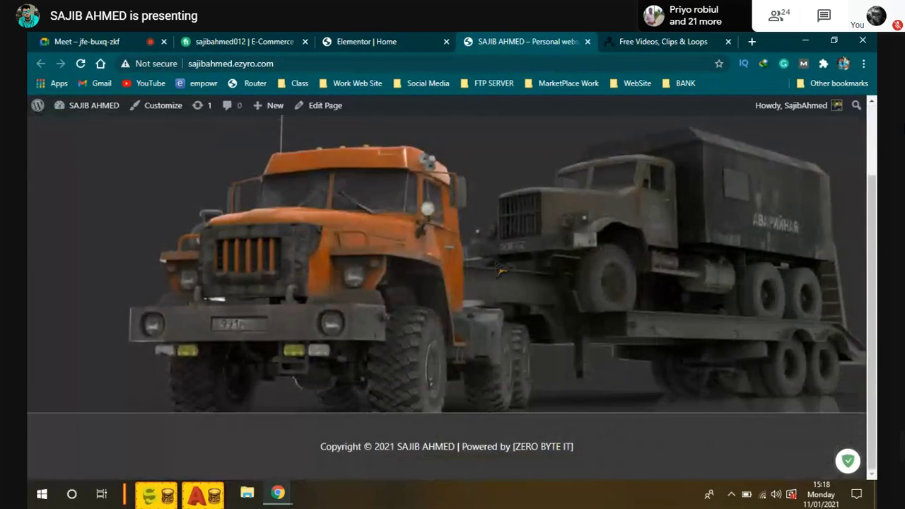
scroll(491, 262, "up", 1)
scroll(480, 247, "down", 1)
scroll(495, 219, "up", 2)
scroll(433, 210, "down", 2)
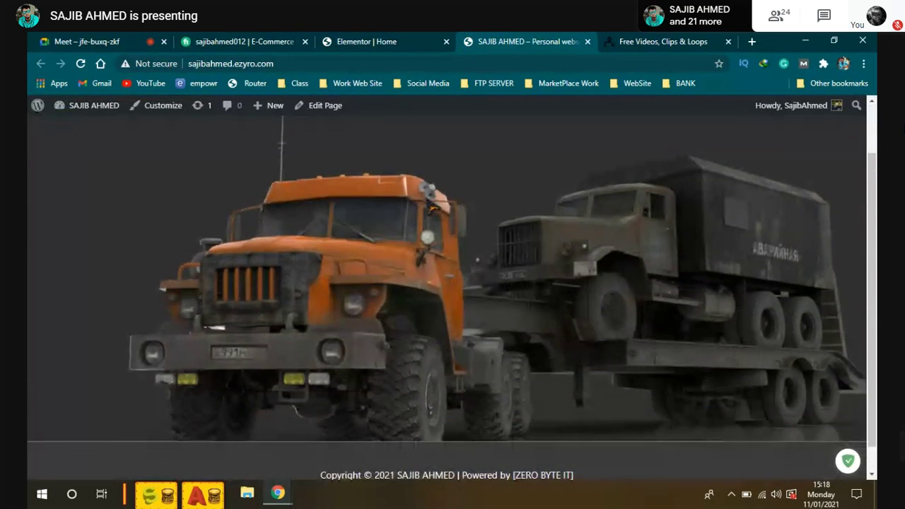
scroll(431, 207, "up", 2)
Return to the Elementor editor and review the truck section's height and the space around the trucks
left_click(262, 42)
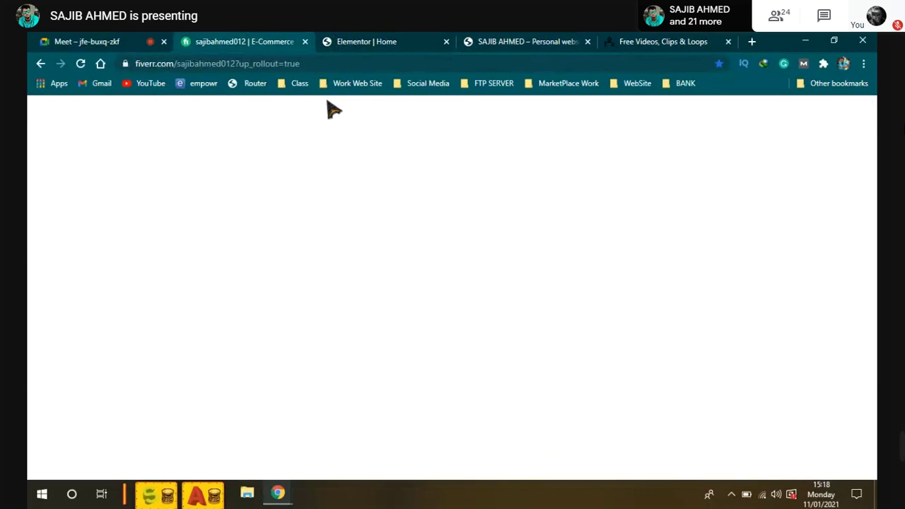
key("ctrl+1")
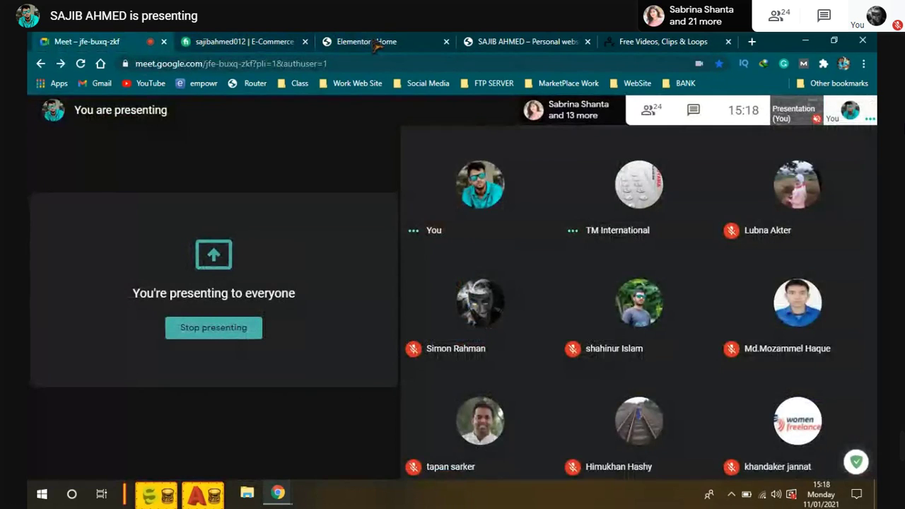
left_click(377, 42)
scroll(138, 170, "up", 3)
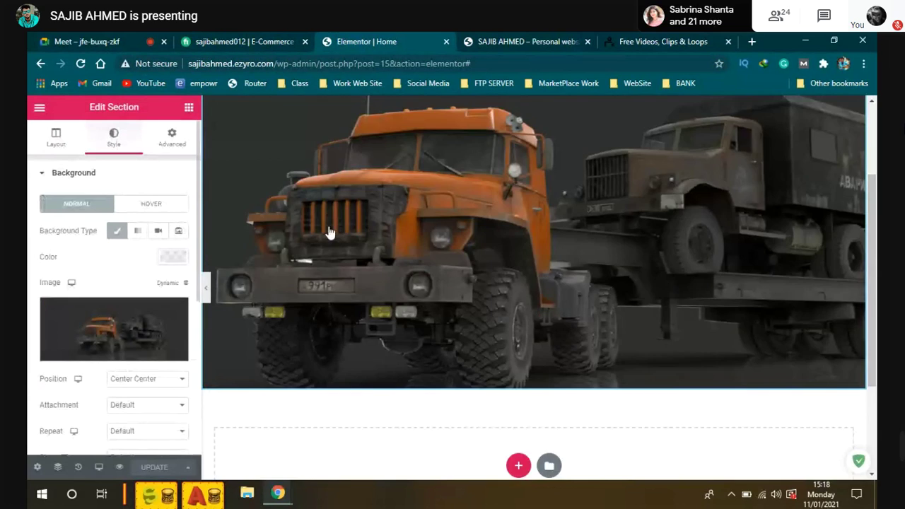
scroll(329, 233, "up", 2)
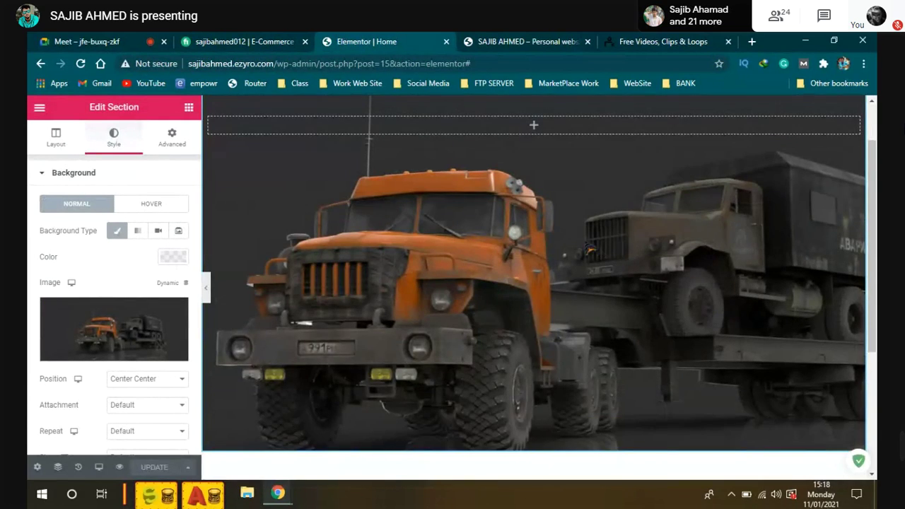
scroll(573, 229, "up", 2)
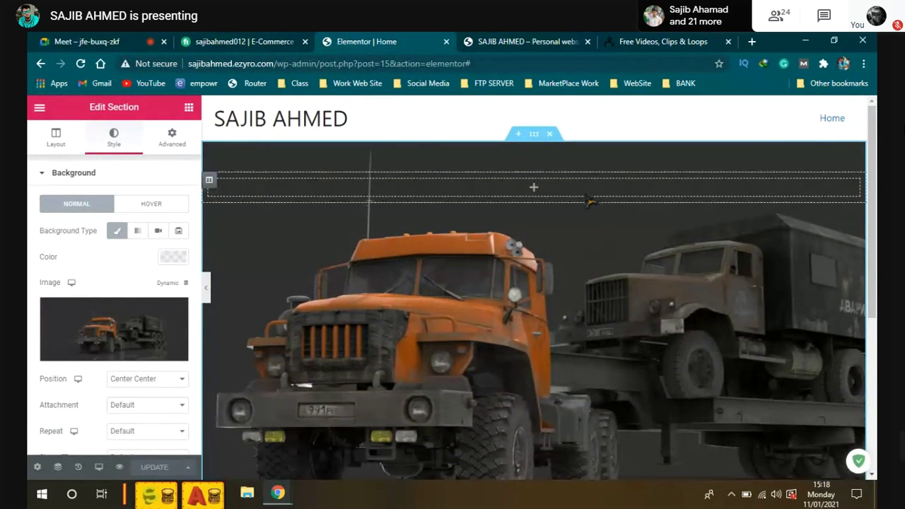
scroll(569, 294, "down", 3)
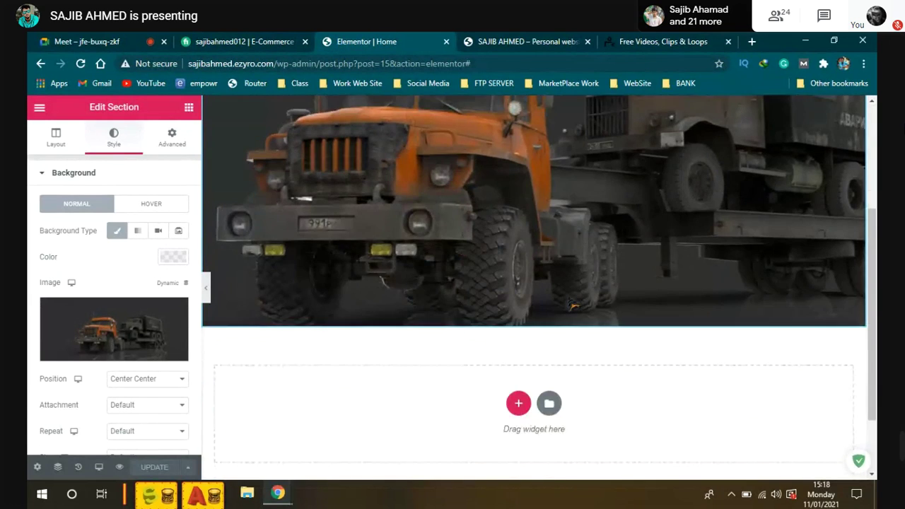
scroll(573, 306, "down", 2)
scroll(569, 309, "up", 4)
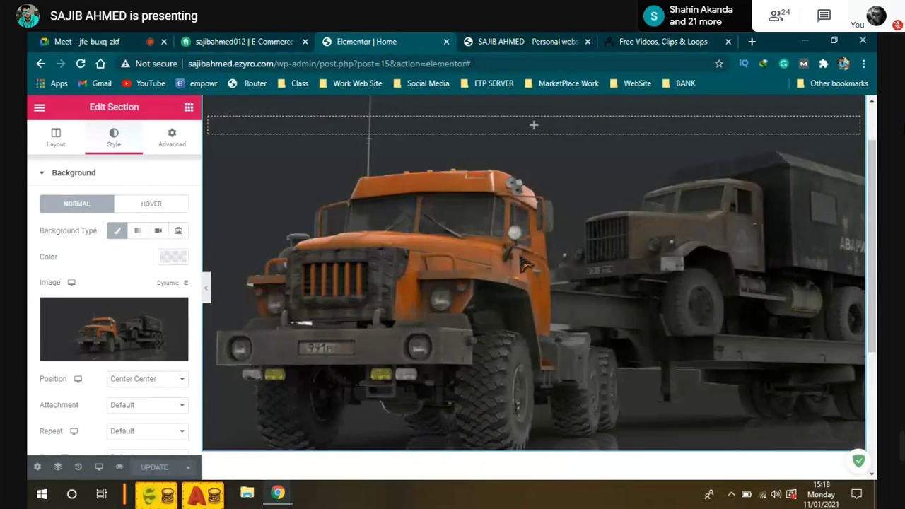
scroll(527, 358, "up", 2)
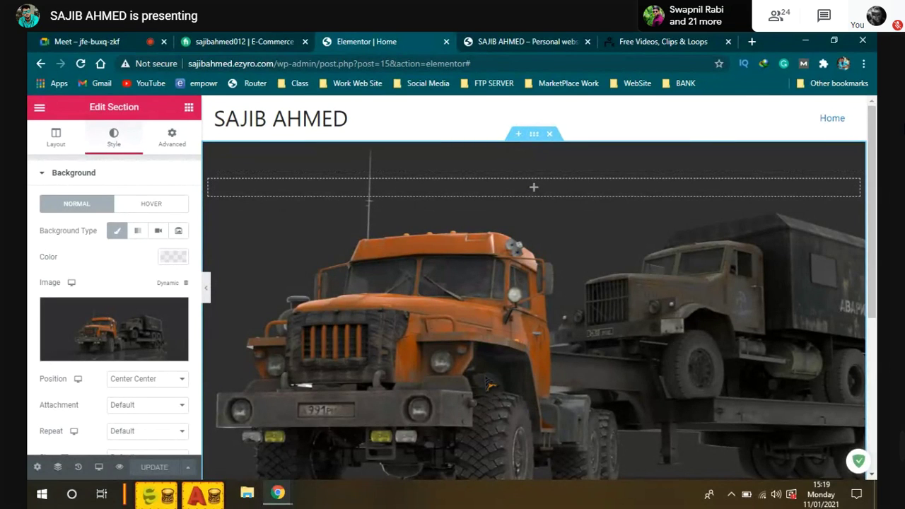
scroll(322, 308, "down", 1)
scroll(382, 308, "up", 1)
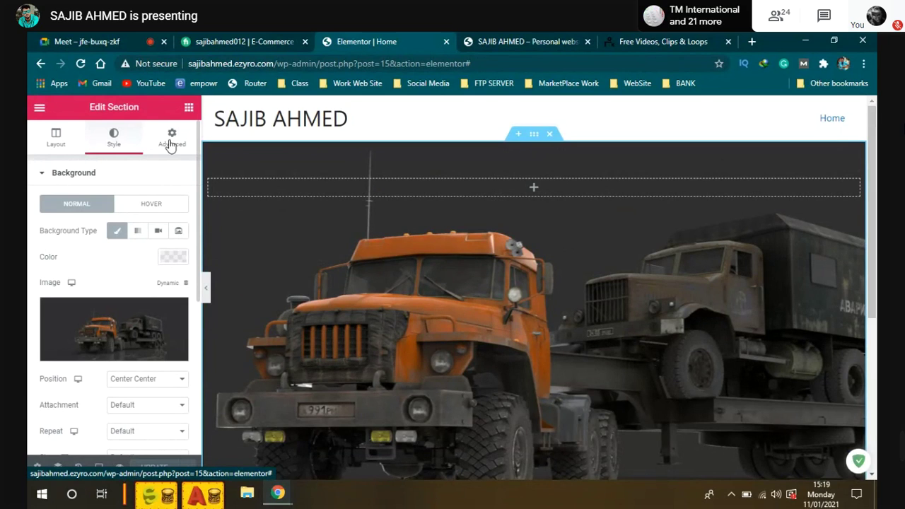
Set the truck section's top padding to 250 px in its advanced settings and update the page
left_click(170, 143)
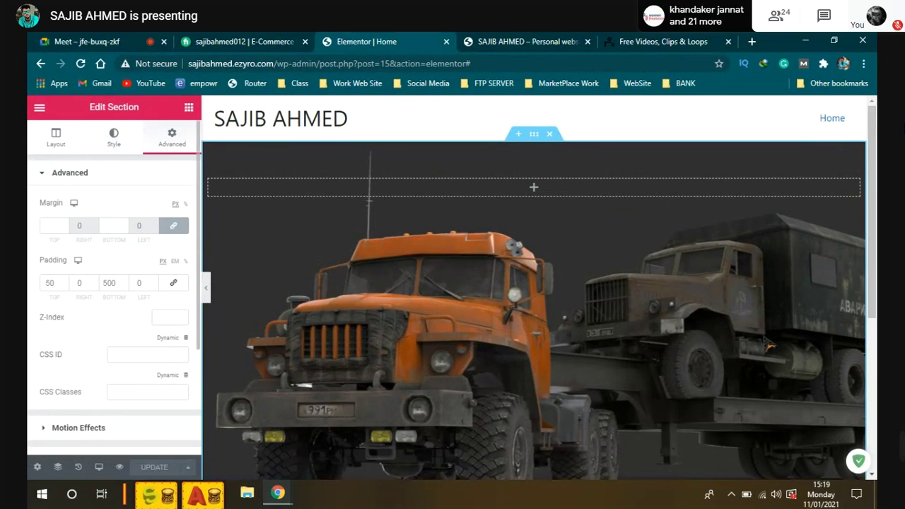
scroll(766, 341, "down", 3)
left_click_drag(59, 282, 28, 288)
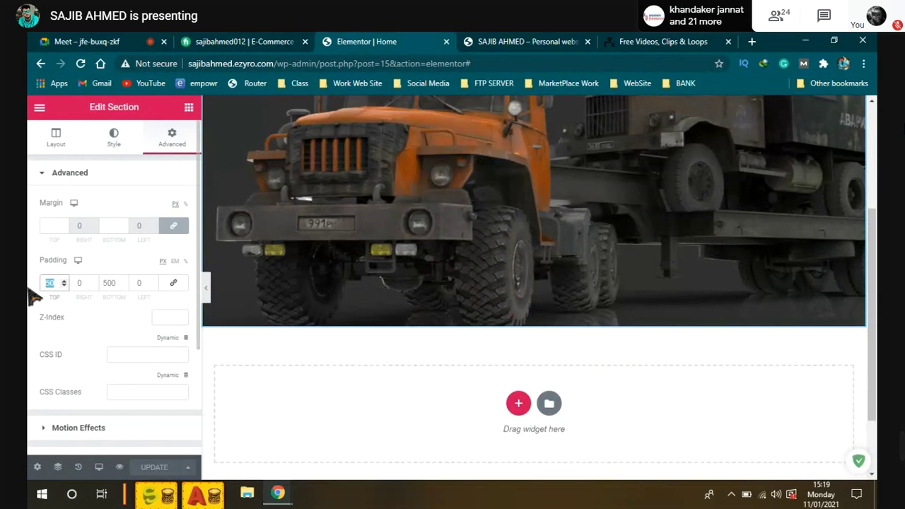
type("025")
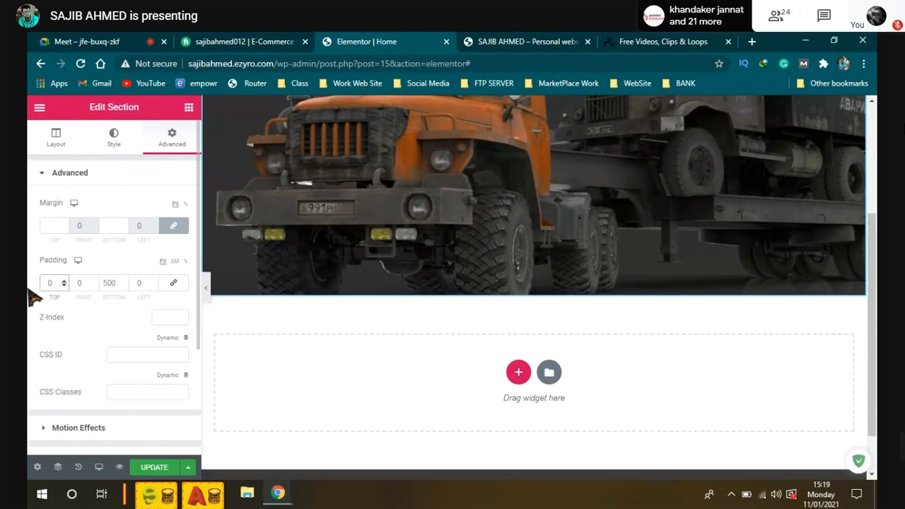
type("99")
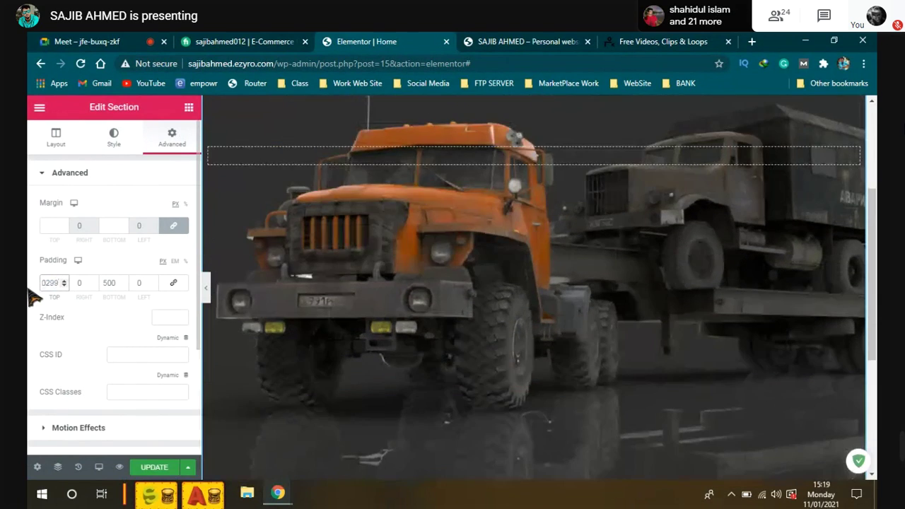
scroll(485, 231, "up", 3)
scroll(552, 225, "down", 5)
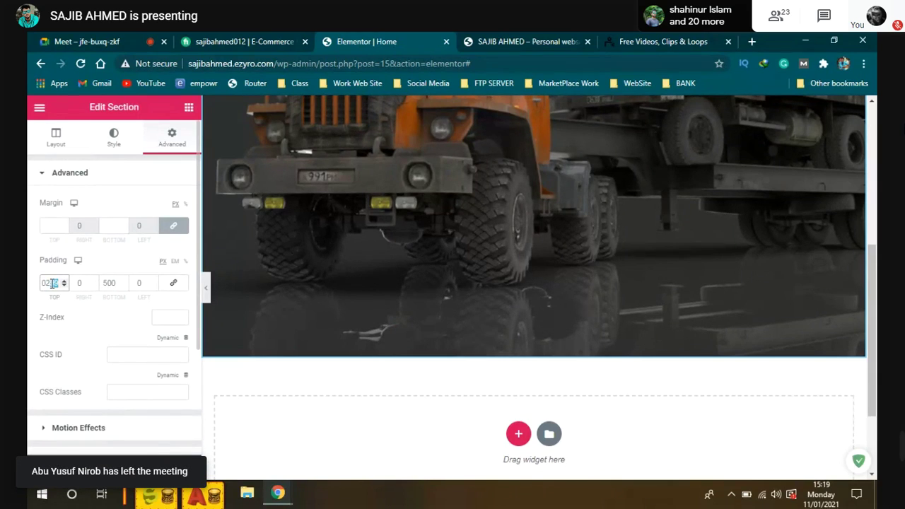
type("50")
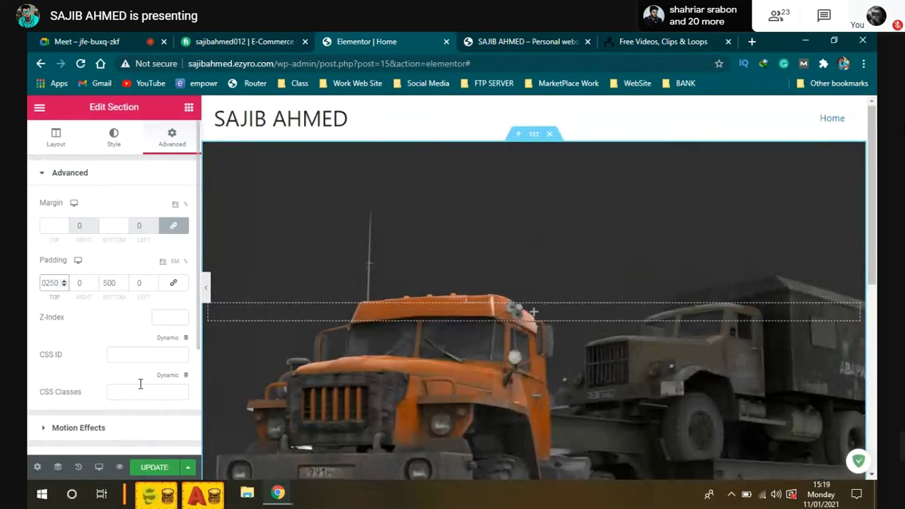
left_click(154, 466)
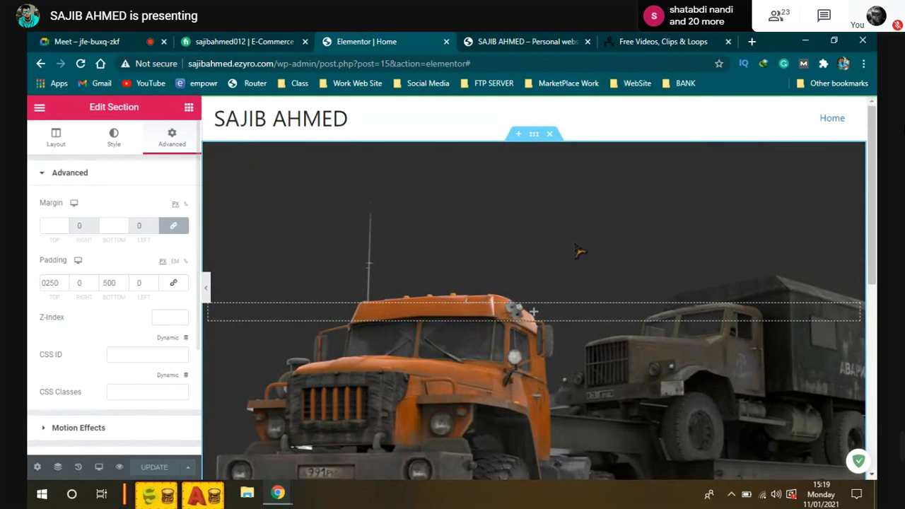
scroll(328, 265, "down", 1)
scroll(327, 265, "up", 1)
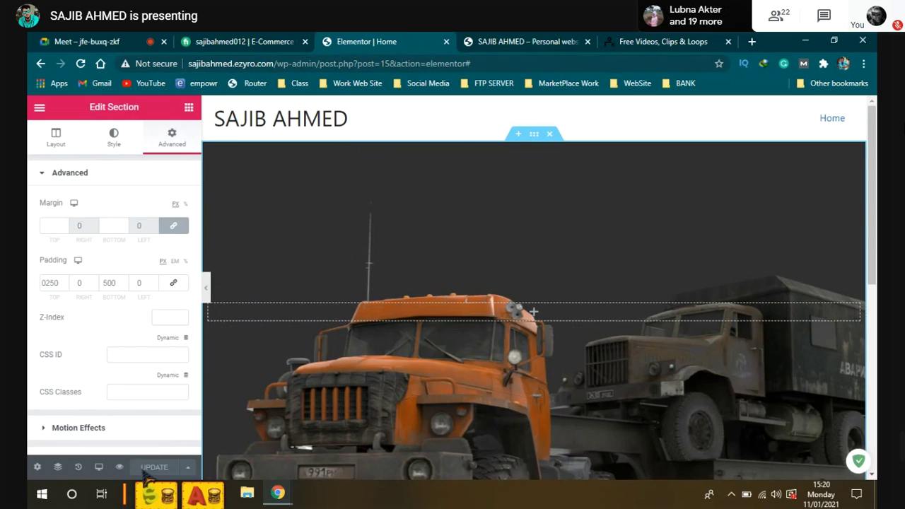
Switch to the live website, reload it and examine the truck section from the header down to the footer
left_click(537, 41)
left_click(63, 110)
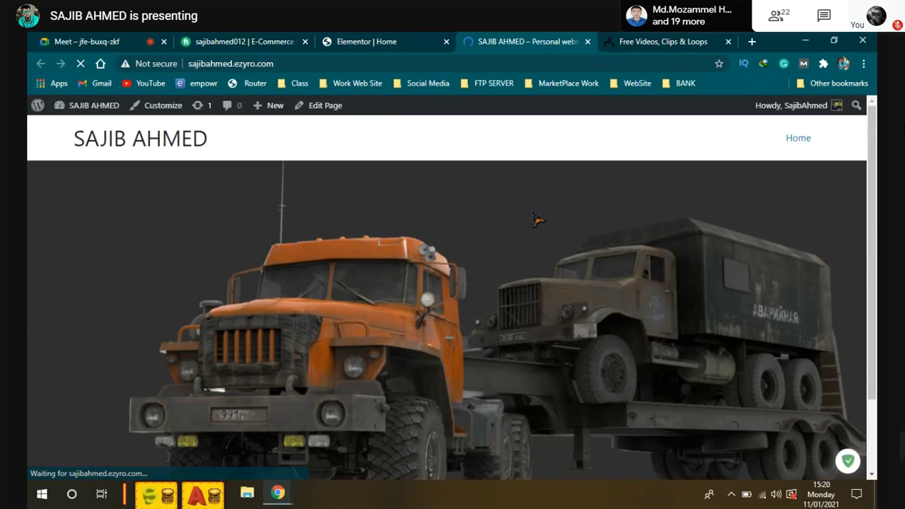
scroll(535, 218, "down", 5)
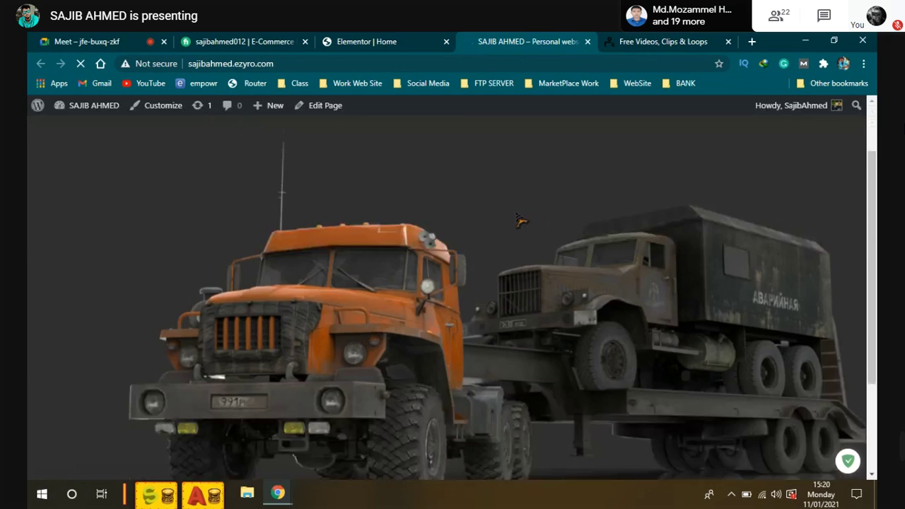
scroll(322, 235, "up", 5)
scroll(322, 235, "down", 2)
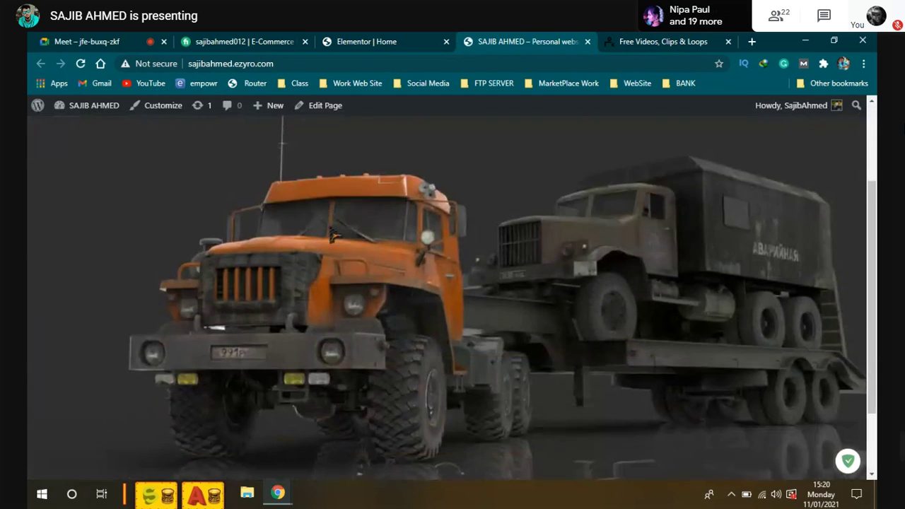
scroll(485, 241, "up", 1)
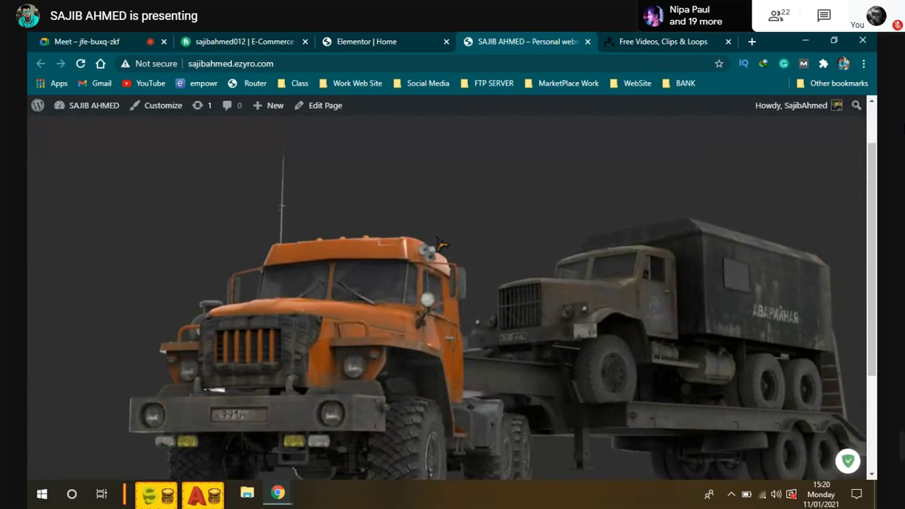
scroll(439, 246, "up", 1)
scroll(440, 245, "down", 3)
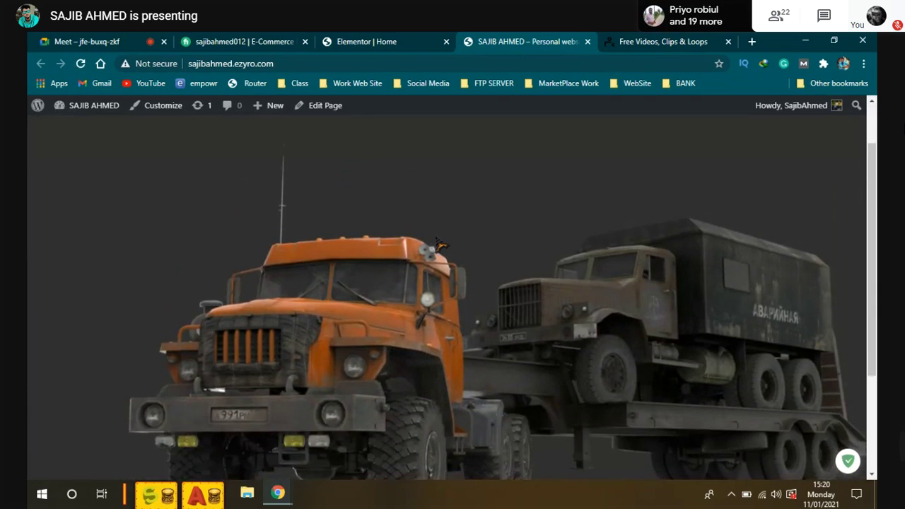
scroll(440, 244, "up", 1)
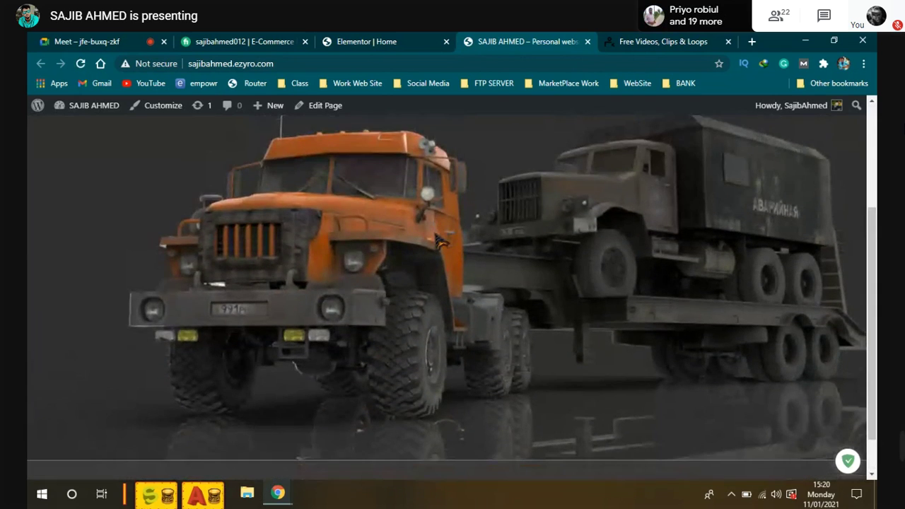
scroll(316, 426, "down", 1)
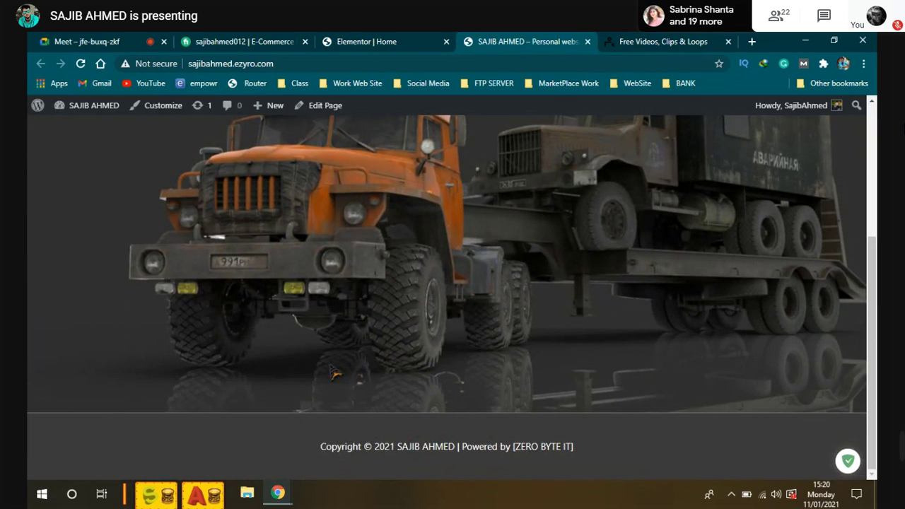
scroll(635, 394, "up", 1)
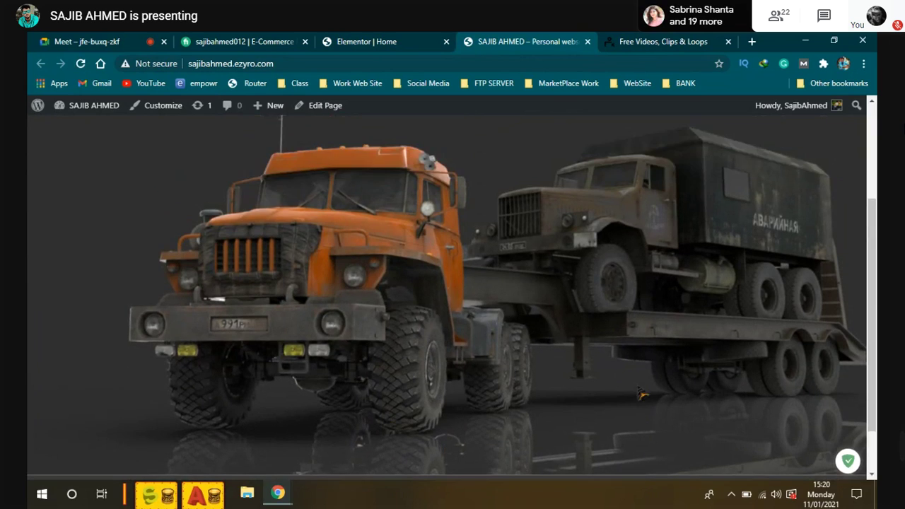
scroll(495, 390, "down", 1)
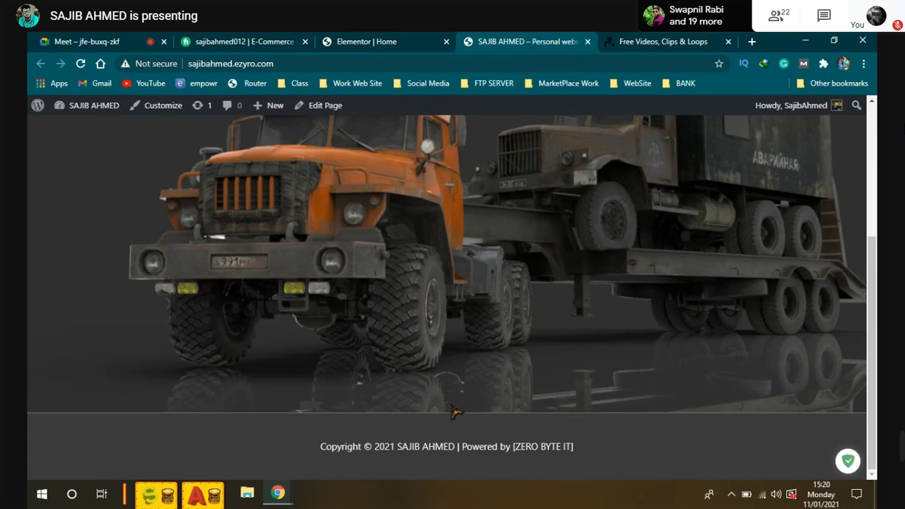
scroll(456, 412, "up", 1)
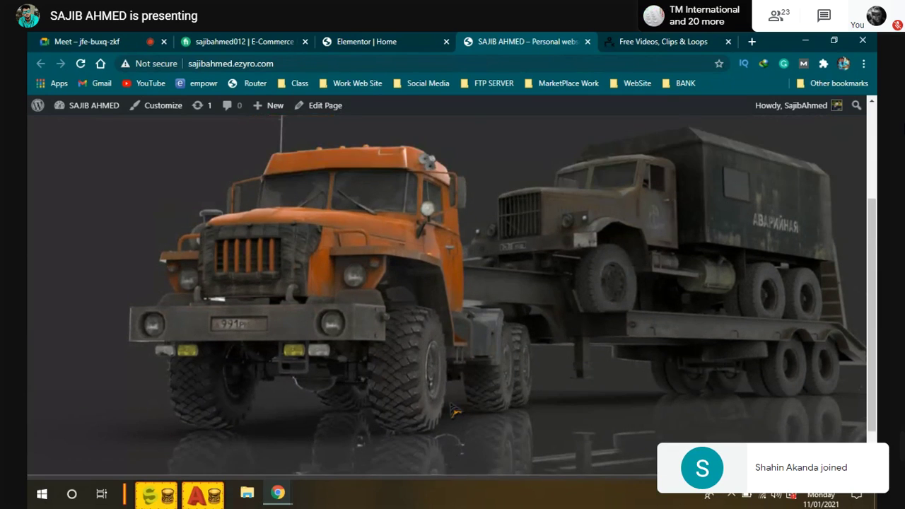
scroll(456, 411, "down", 1)
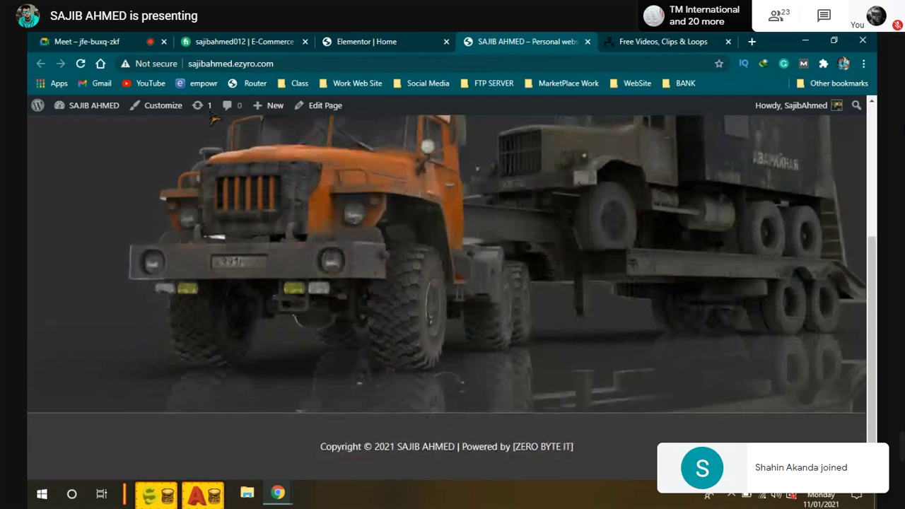
Check the Google Meet call, compare the Elementor editor with the live website, and return to the editor
left_click(67, 41)
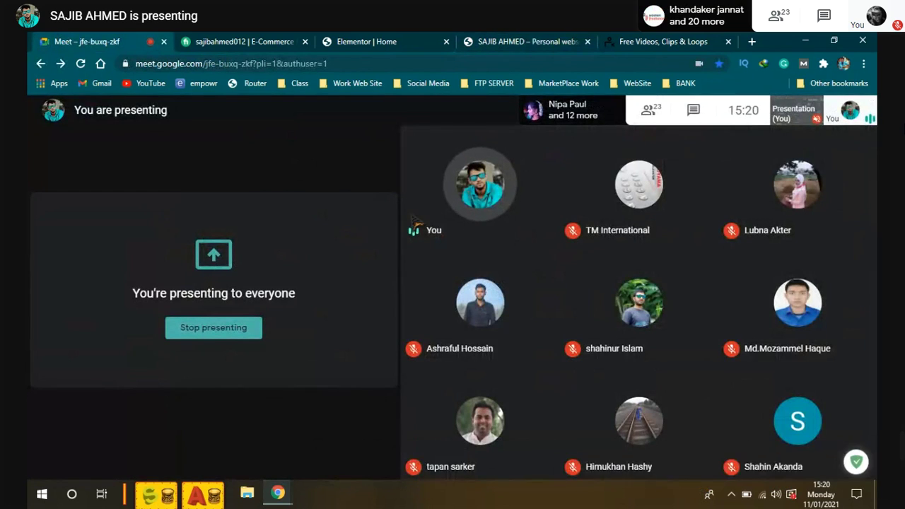
left_click(419, 43)
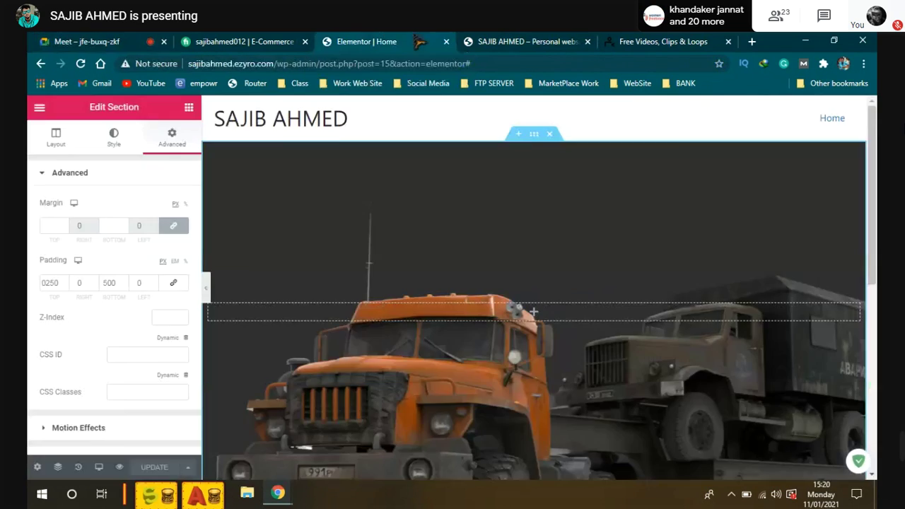
left_click(482, 43)
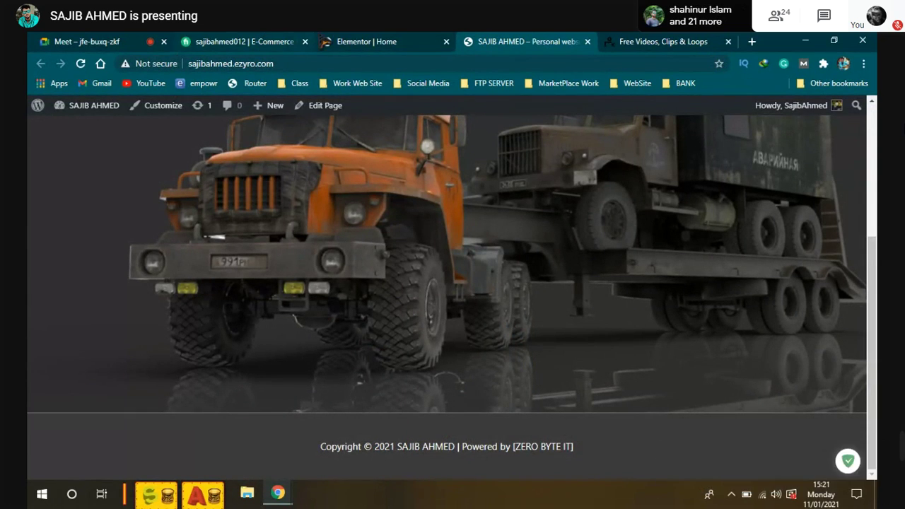
left_click(330, 42)
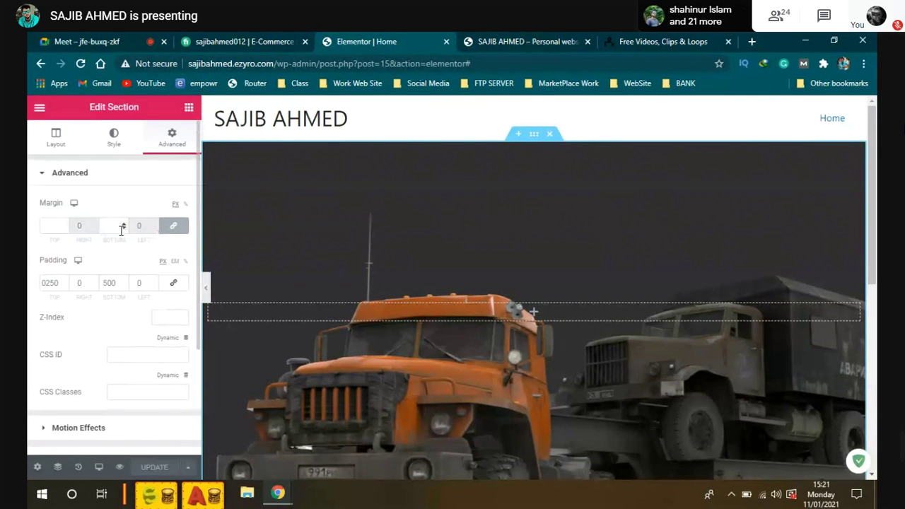
Give the truck section a 50 px bottom margin and a top margin of 0 with unlinked values, and update the page
scroll(122, 212, "down", 1)
scroll(122, 201, "up", 1)
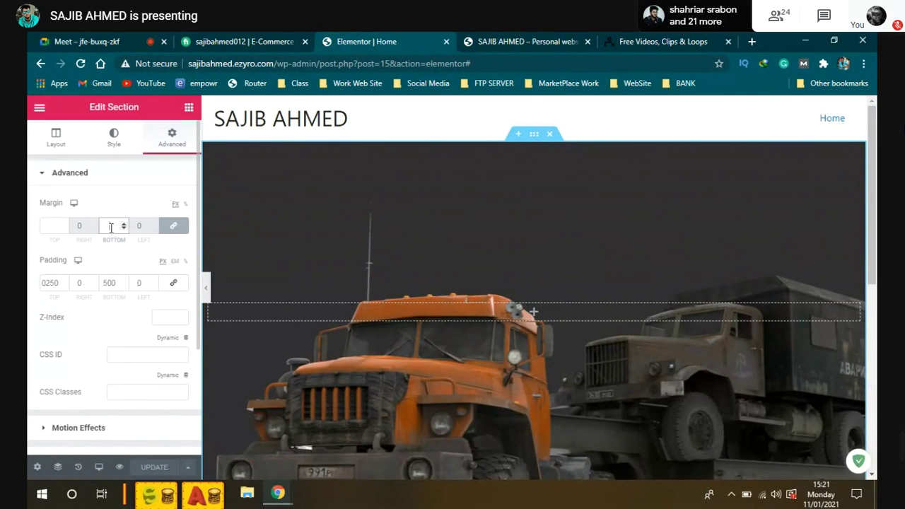
type("5")
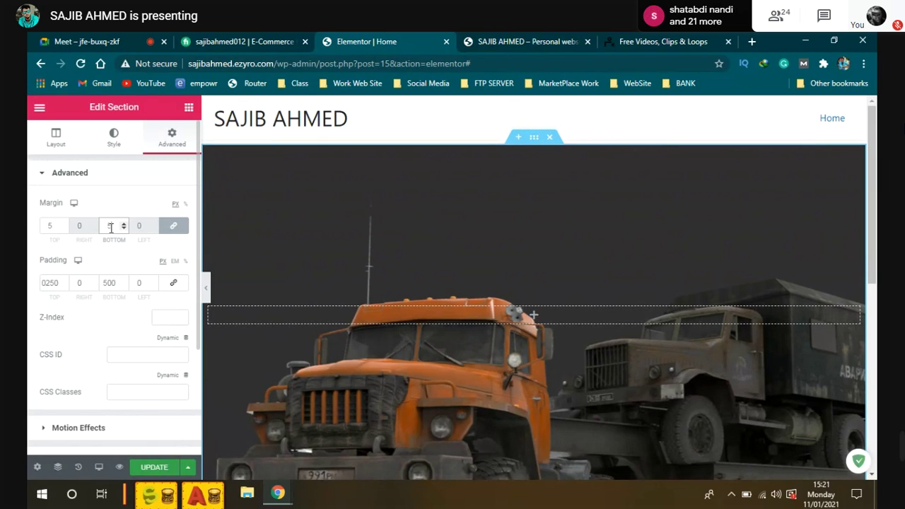
type("0")
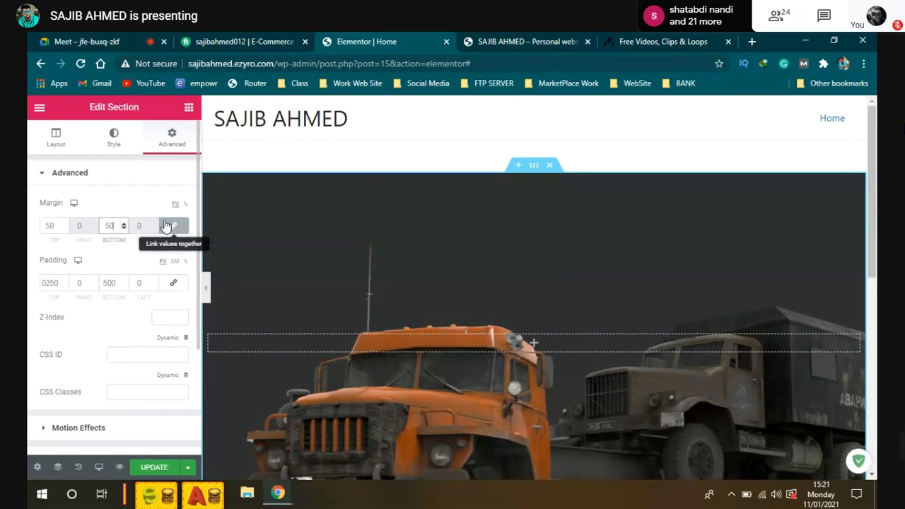
left_click_drag(57, 225, 28, 232)
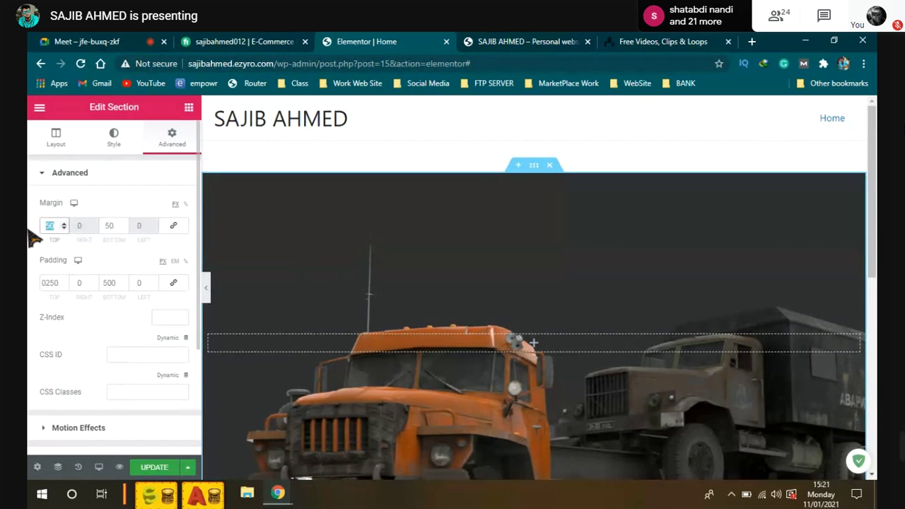
type("0")
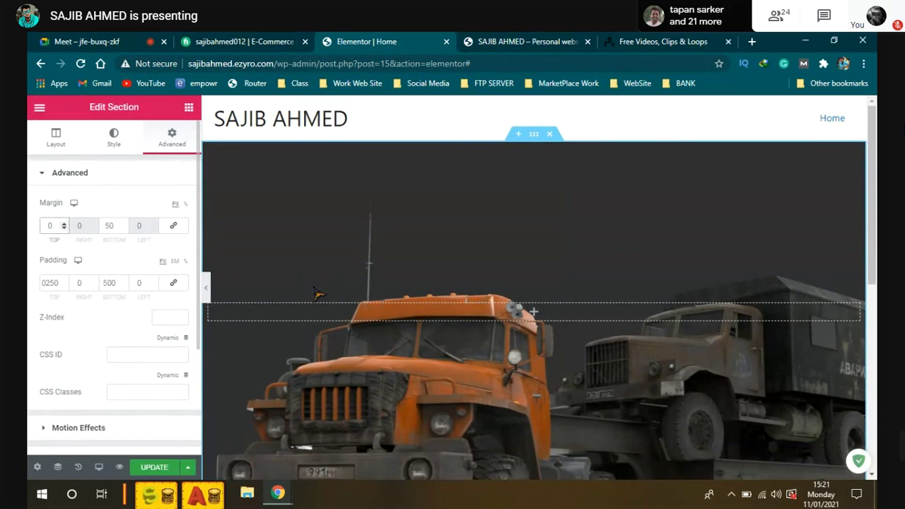
scroll(529, 319, "down", 1)
scroll(534, 233, "down", 5)
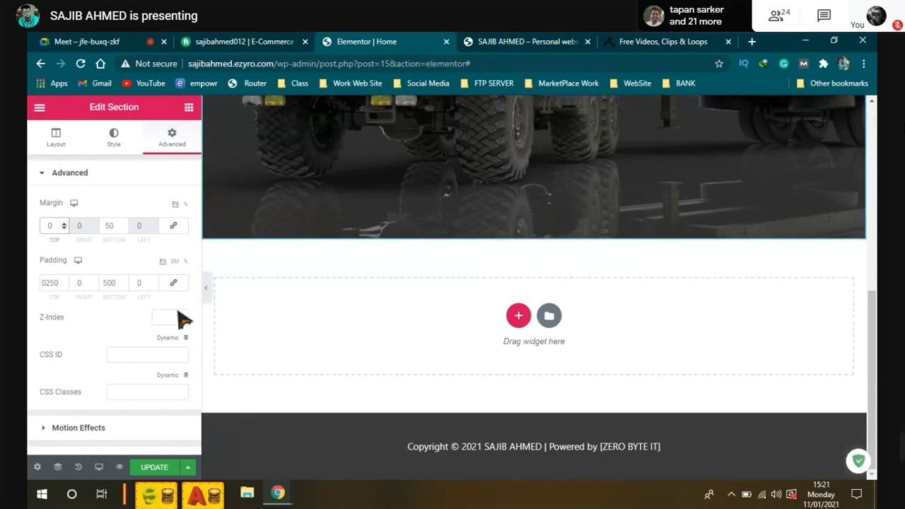
left_click(154, 467)
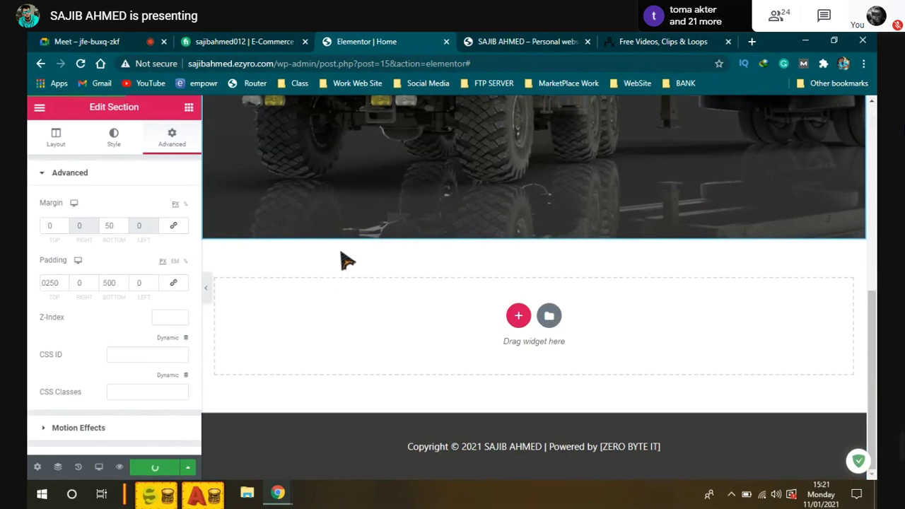
Reload the live website, inspect the spacing between the trucks and the footer, and return to the truck section in Elementor
left_click(523, 41)
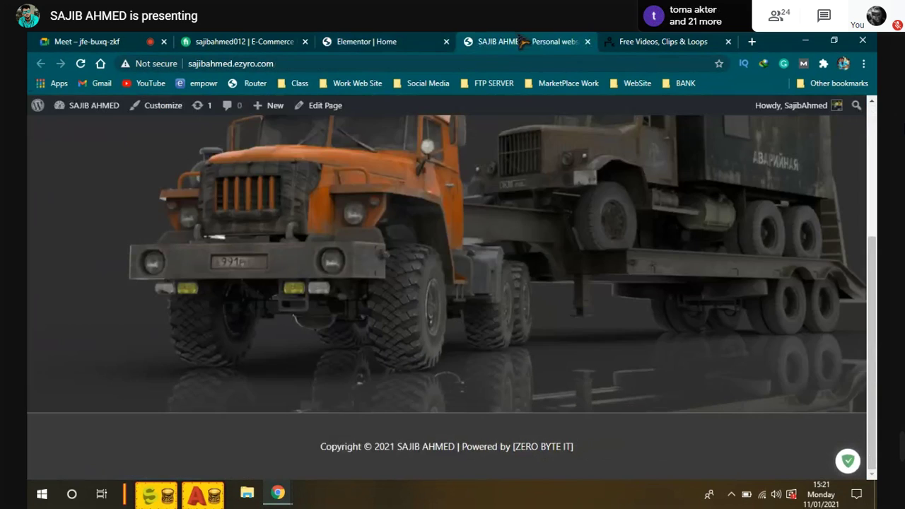
left_click(81, 63)
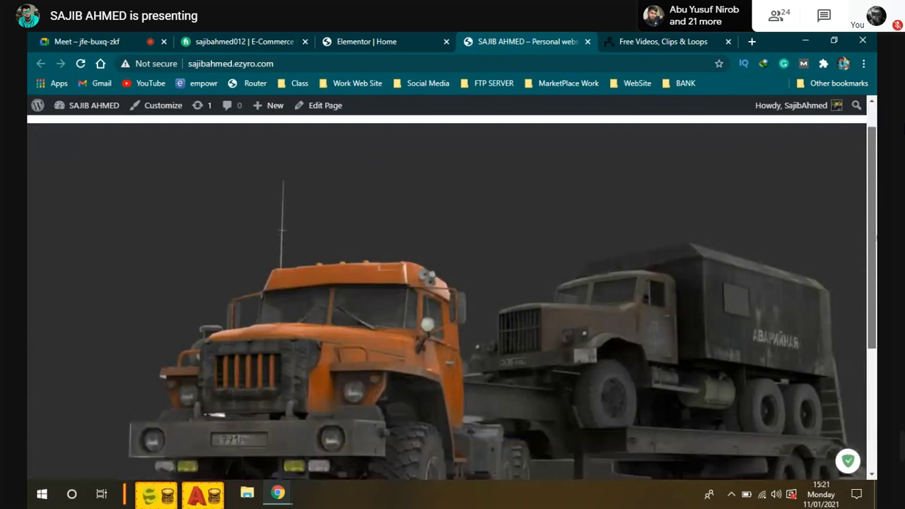
scroll(338, 318, "down", 3)
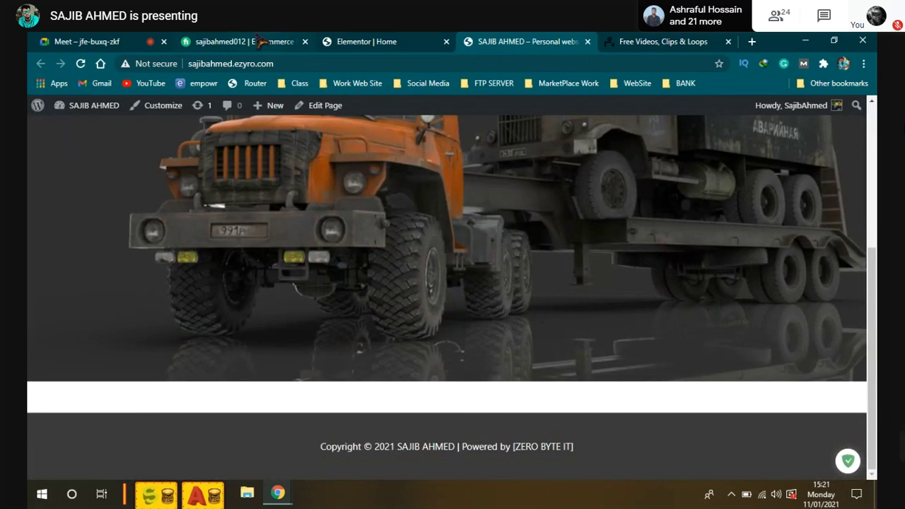
key("ctrl+shift+Tab")
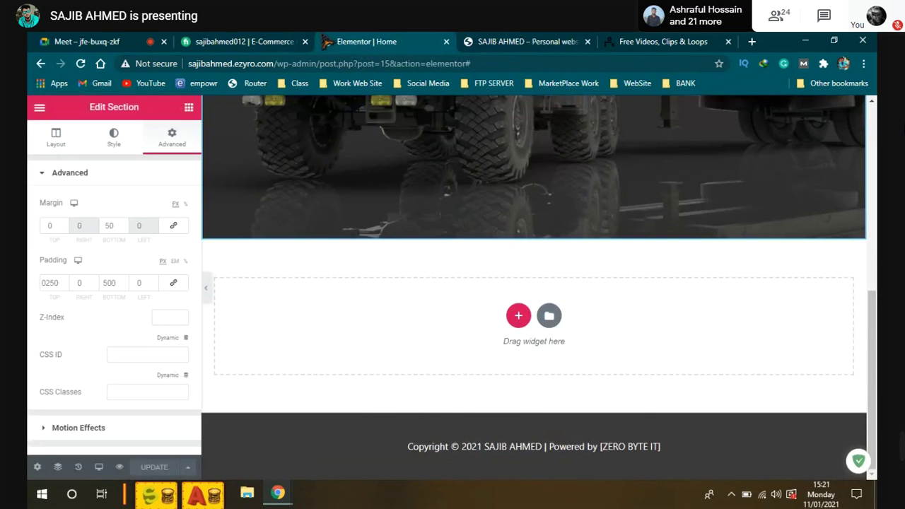
scroll(453, 220, "up", 5)
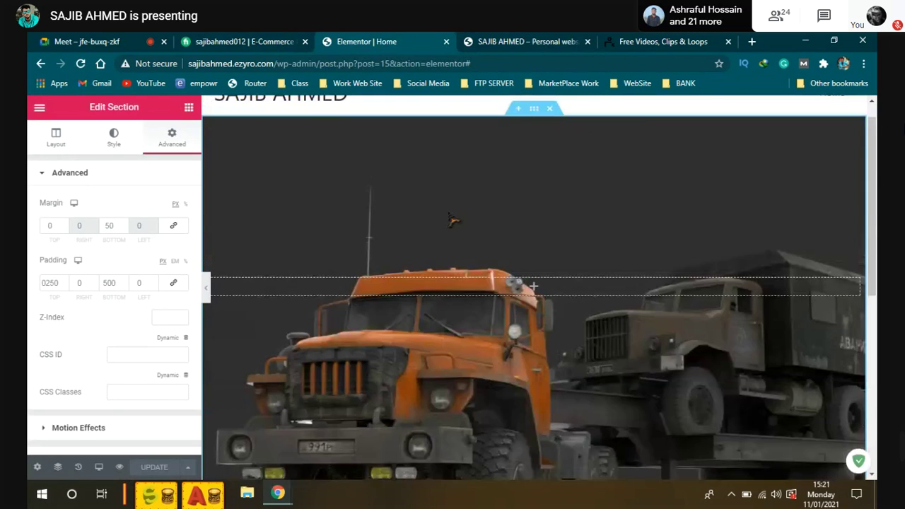
Examine the truck section in the Elementor editor, check the Google Meet call, and return to the editor
scroll(454, 220, "down", 5)
scroll(454, 220, "up", 3)
scroll(453, 216, "down", 5)
scroll(453, 216, "up", 6)
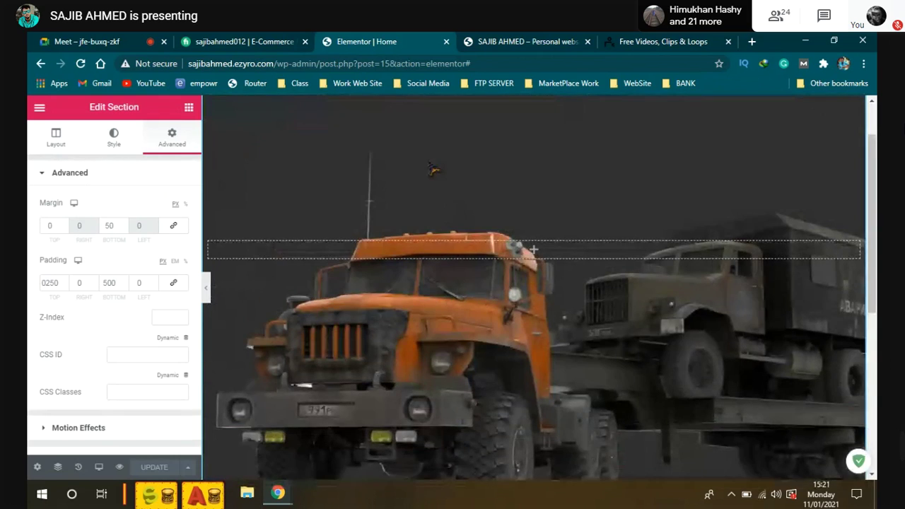
scroll(291, 167, "up", 1)
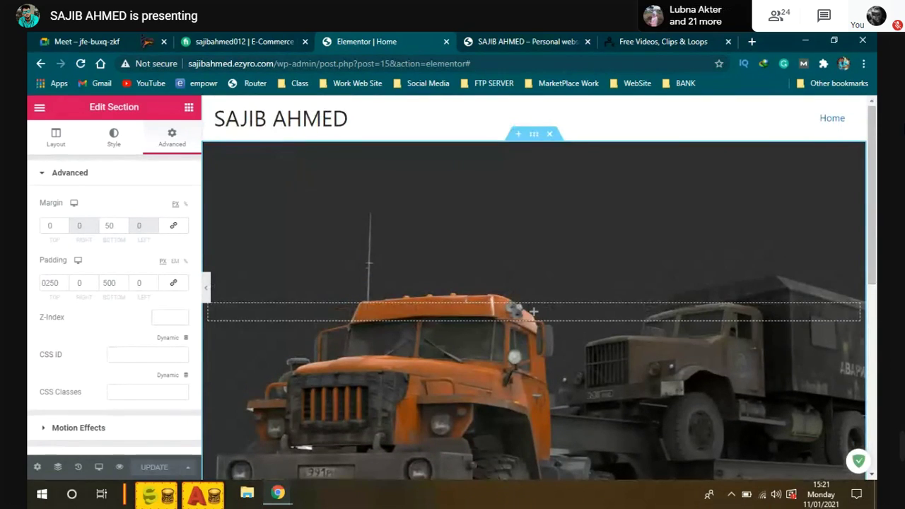
left_click(50, 42)
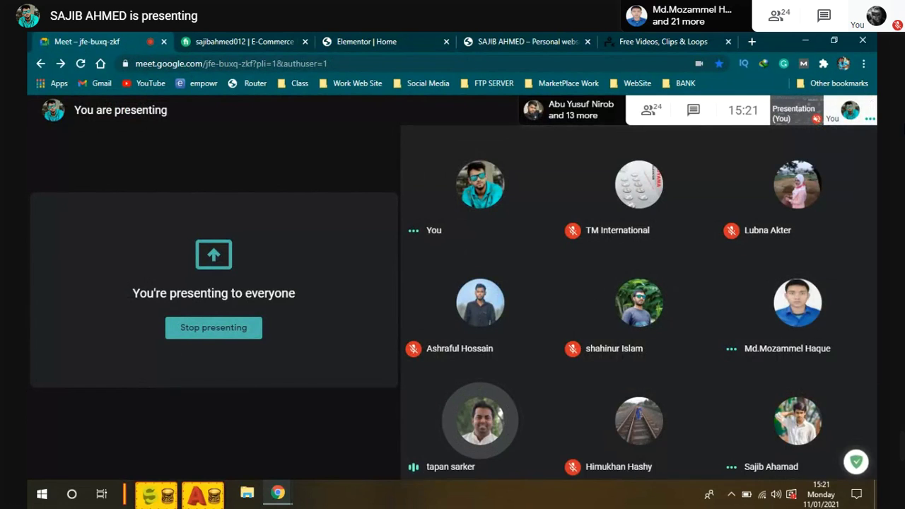
left_click(351, 42)
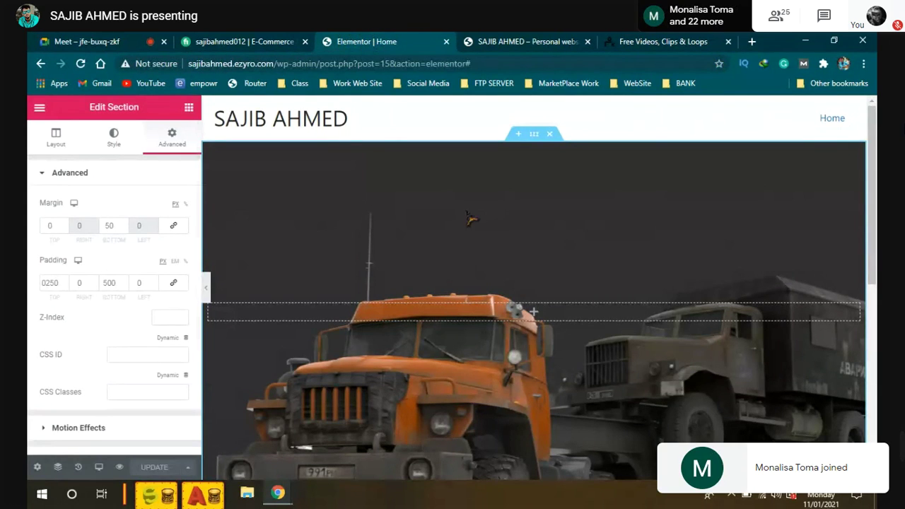
scroll(539, 237, "down", 1)
scroll(559, 143, "up", 1)
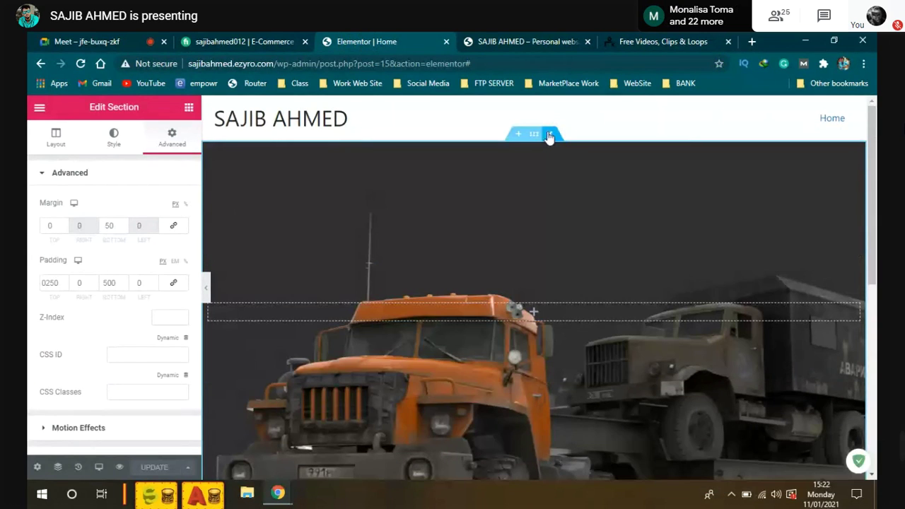
Delete the truck section from the Home page and update the page
left_click(549, 134)
left_click(530, 43)
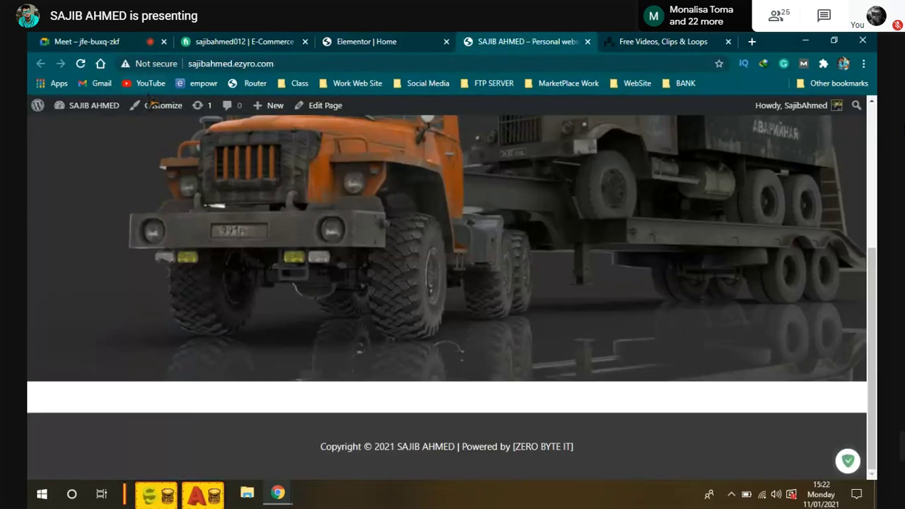
left_click(366, 41)
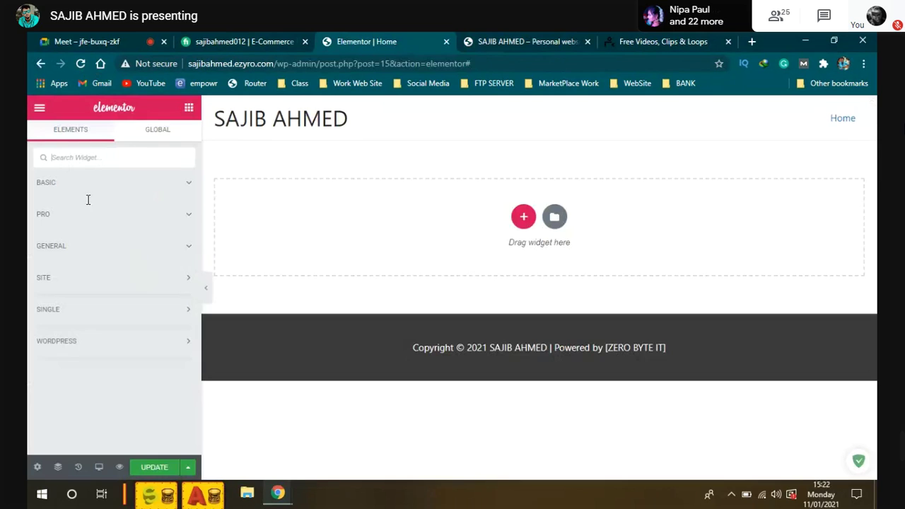
left_click(159, 467)
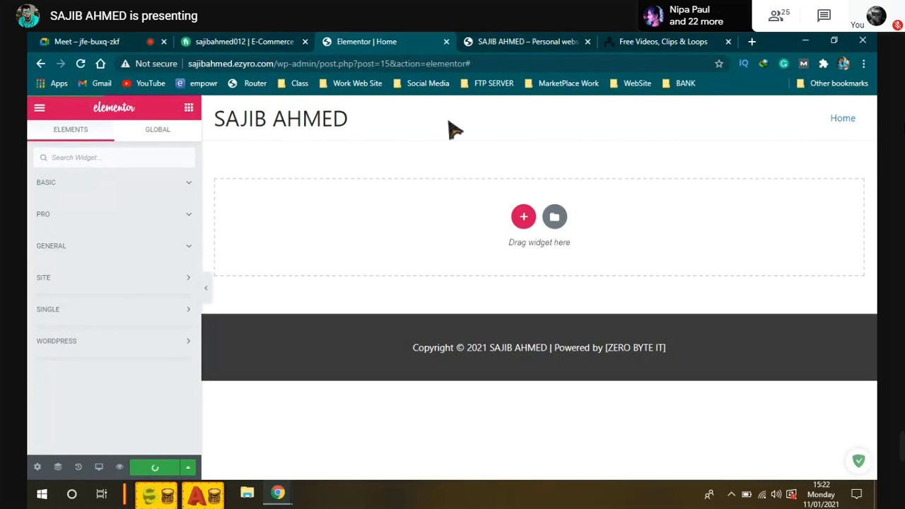
Reload the live website, check the page without the truck section, and return to the Elementor editor
left_click(504, 42)
left_click(81, 64)
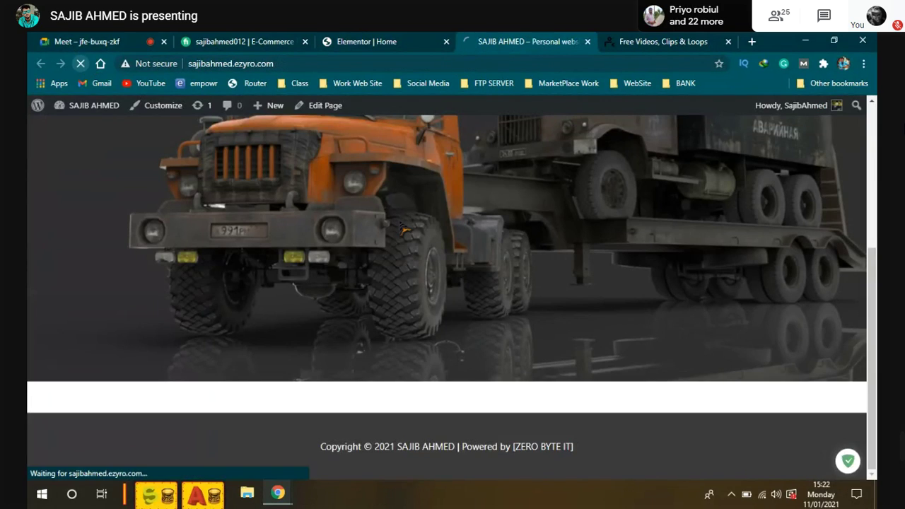
scroll(479, 263, "up", 2)
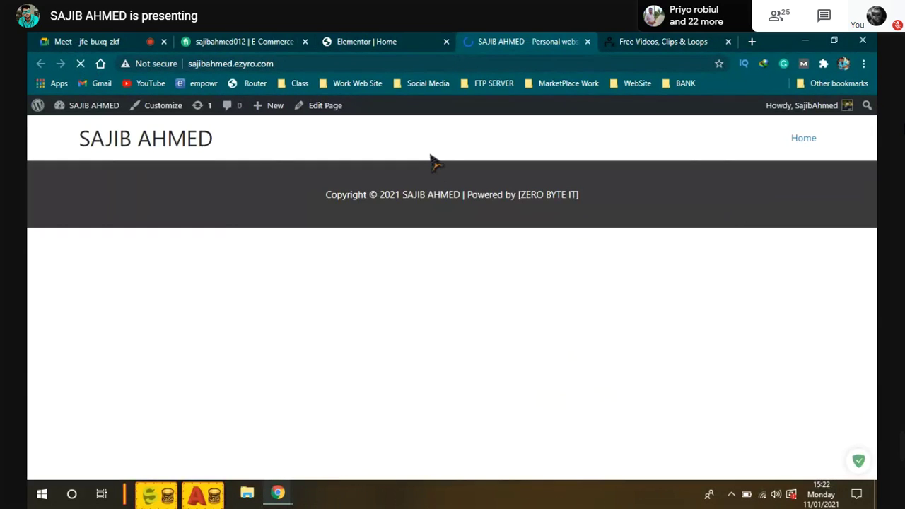
left_click(385, 41)
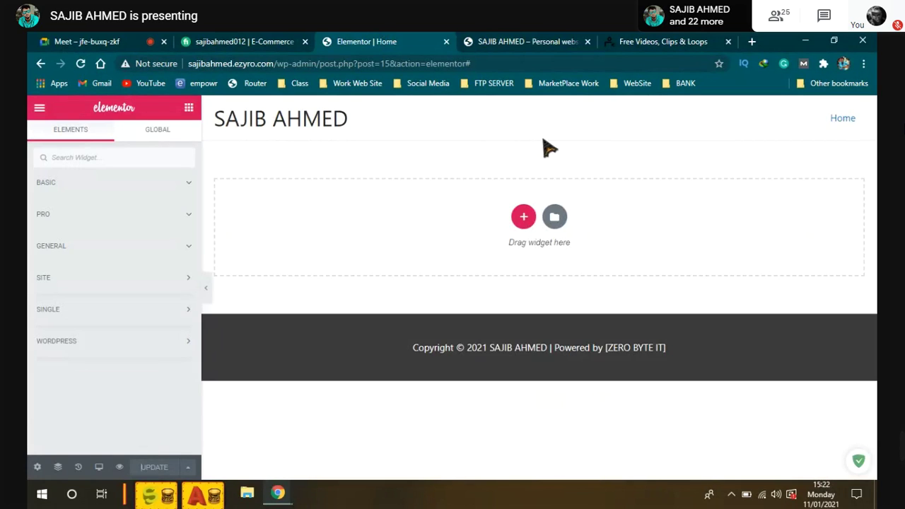
Add a single-column section to the empty page and choose the Classic background type for it
left_click(523, 217)
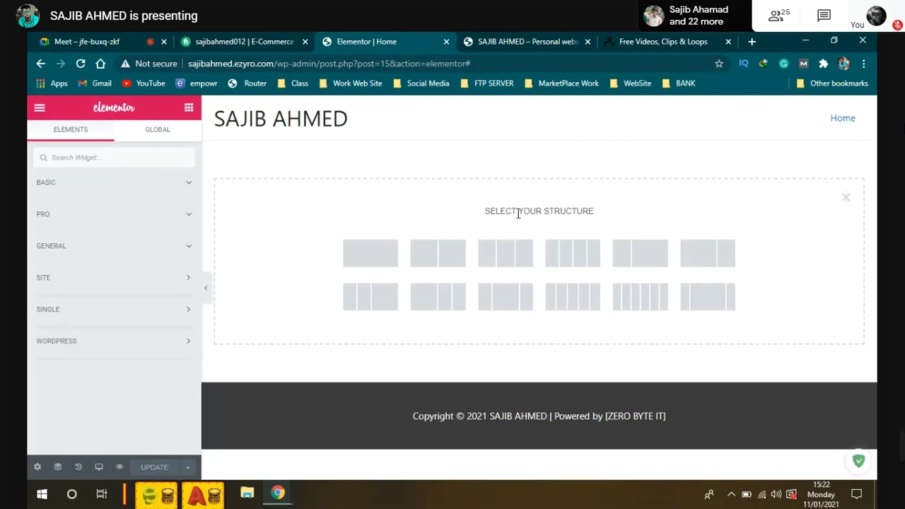
left_click(373, 253)
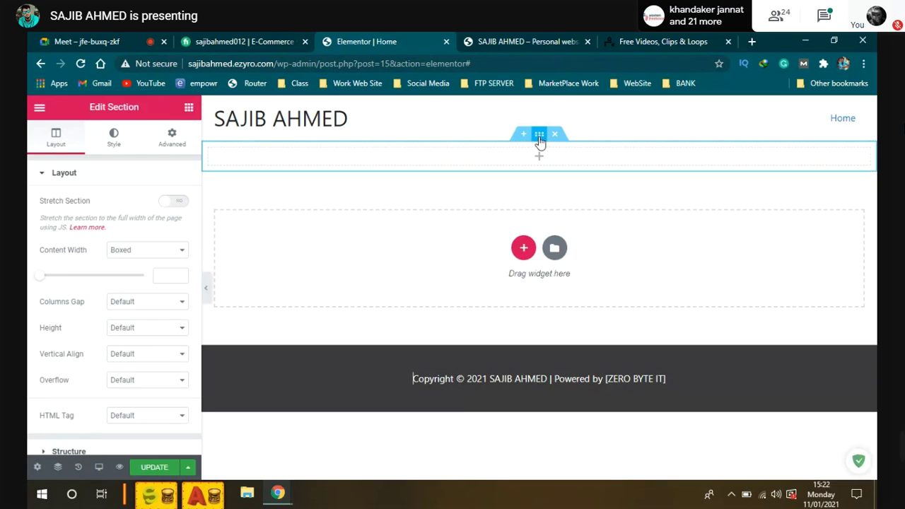
left_click(115, 145)
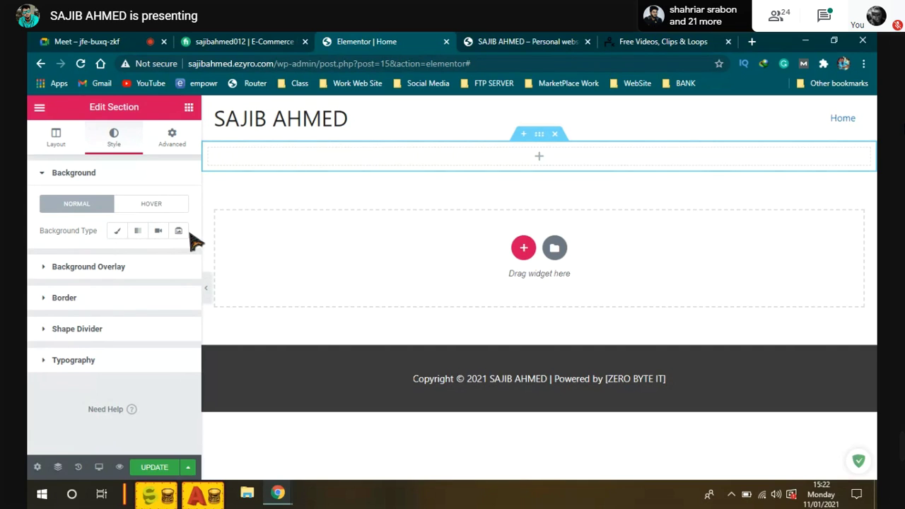
left_click(118, 233)
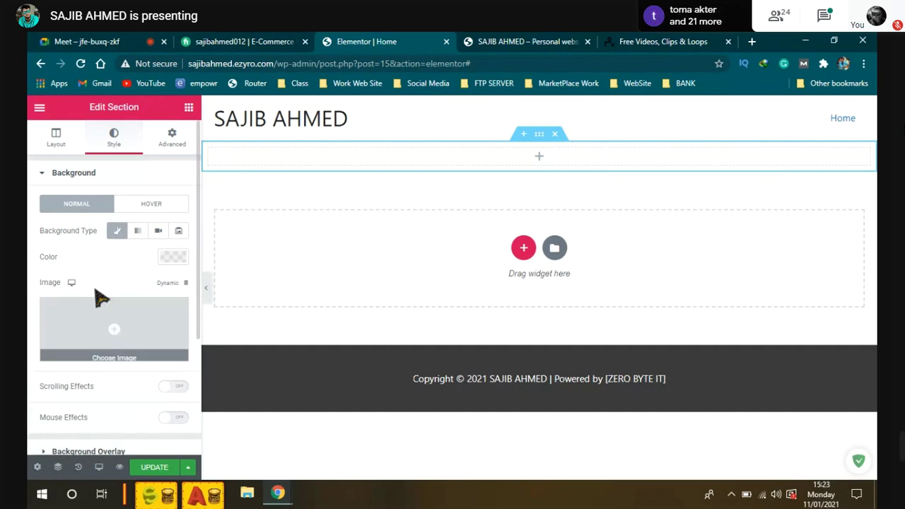
left_click(114, 338)
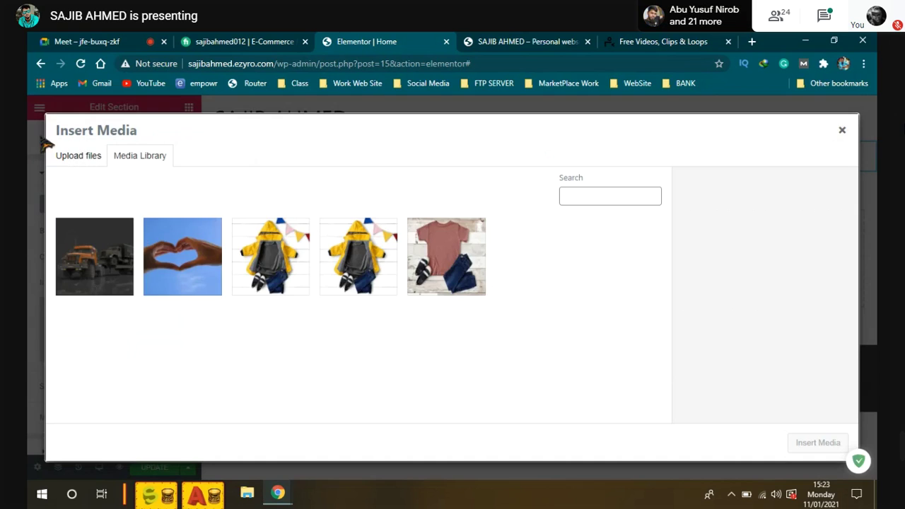
left_click(73, 154)
left_click(474, 317)
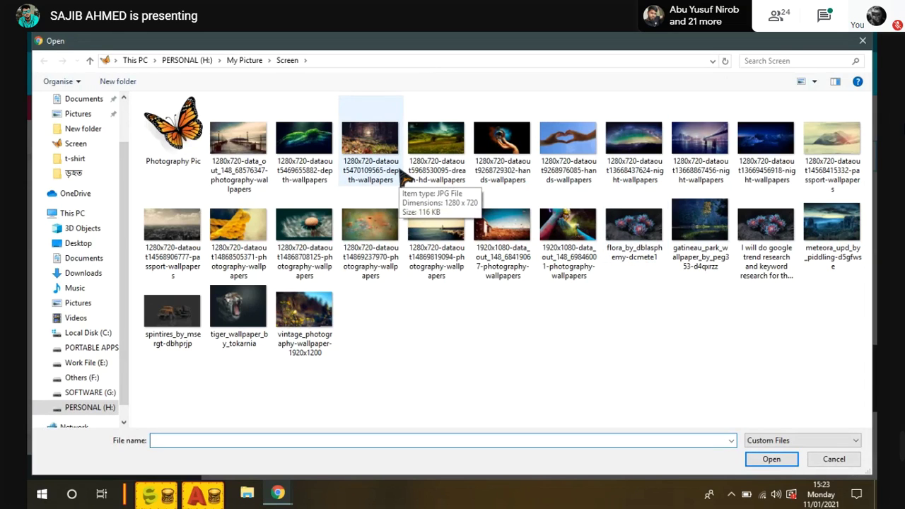
left_click(239, 234)
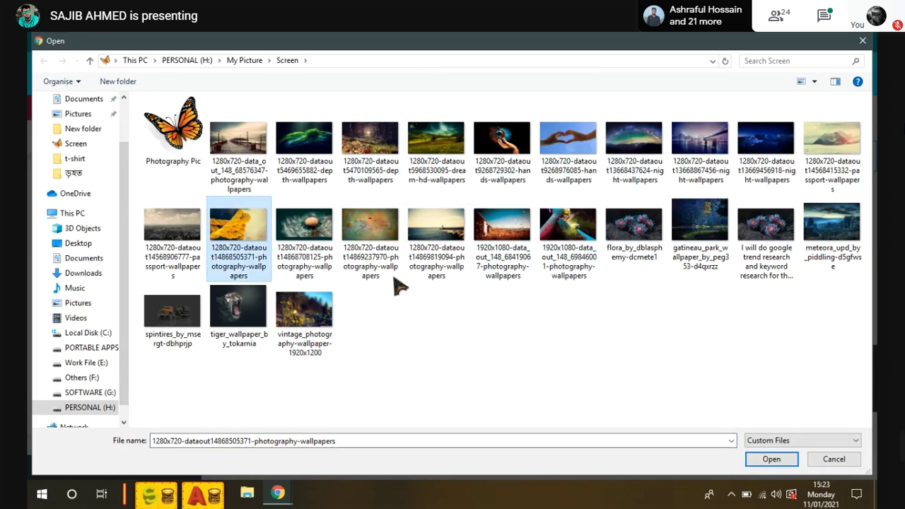
left_click(772, 460)
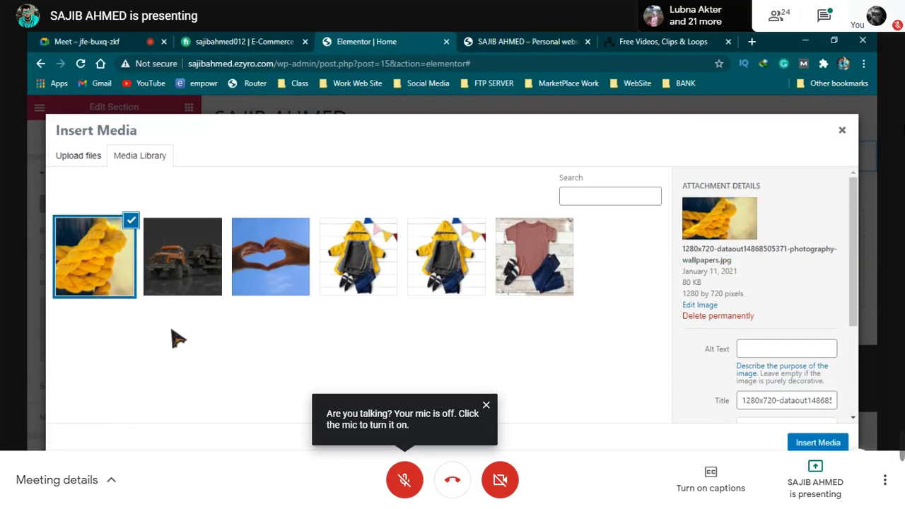
Compare the truck and yellow rope images in the media library and insert the rope image as the section background
left_click(179, 252)
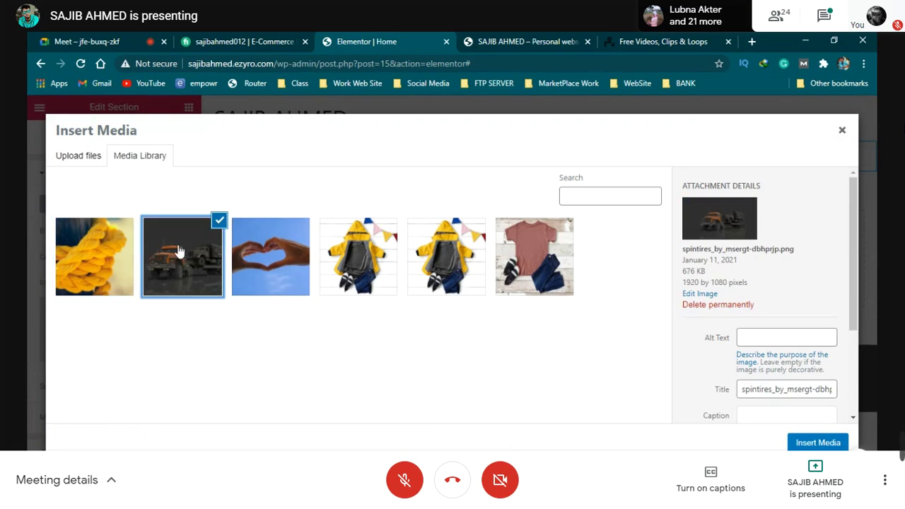
left_click(101, 255)
left_click(177, 253)
left_click(109, 258)
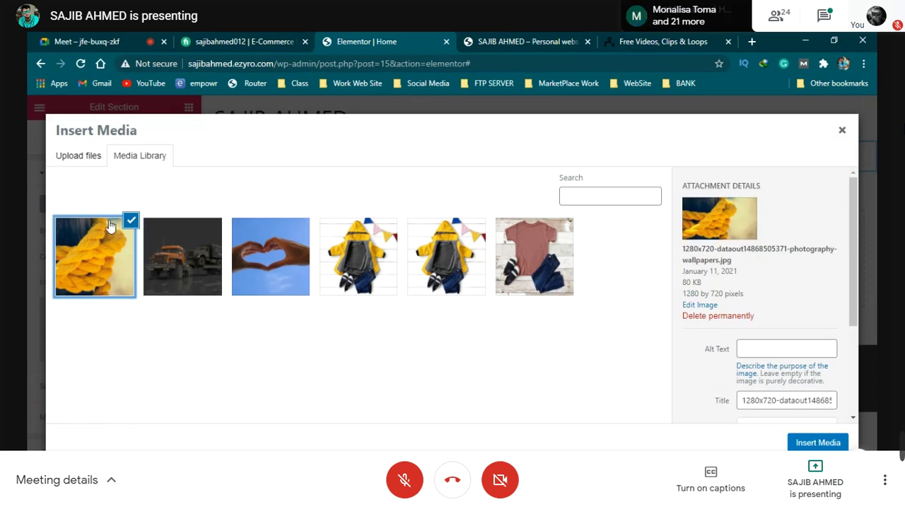
left_click(822, 443)
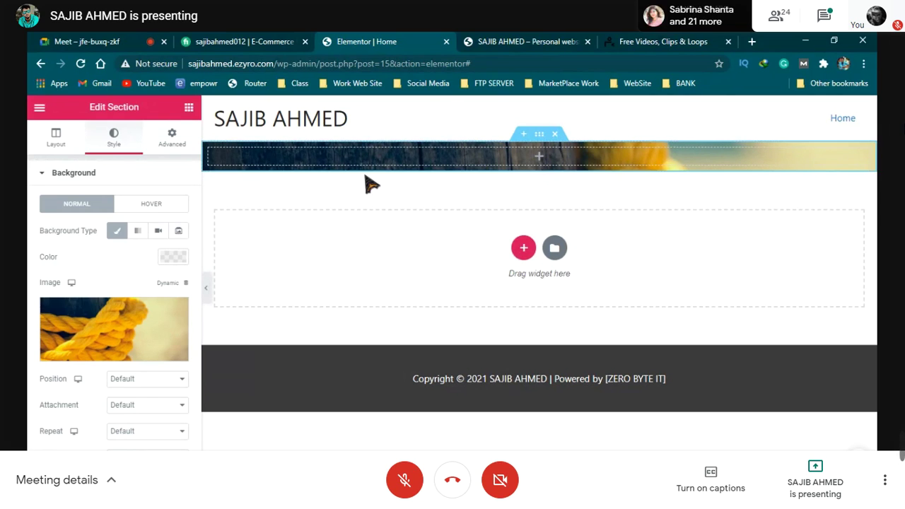
Unlink the section's padding values and set the top padding to 300 px and the bottom padding to 350 px
left_click(166, 141)
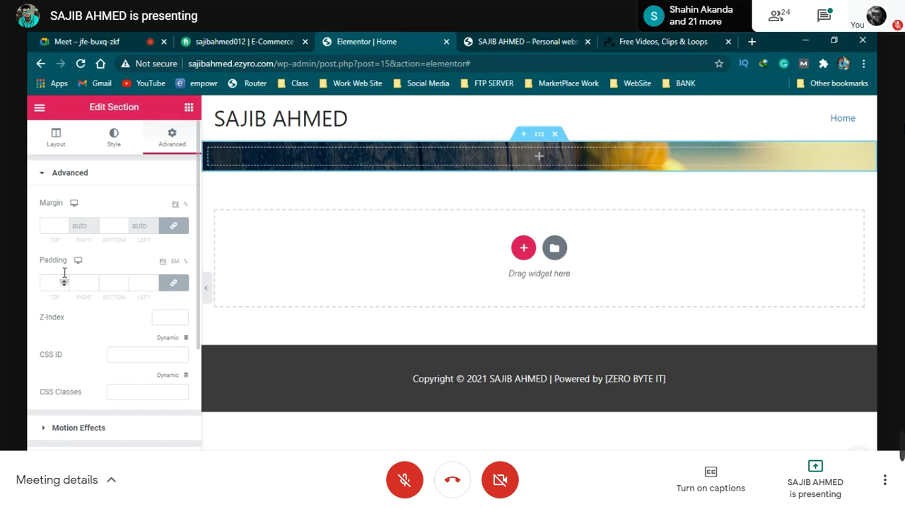
left_click(171, 285)
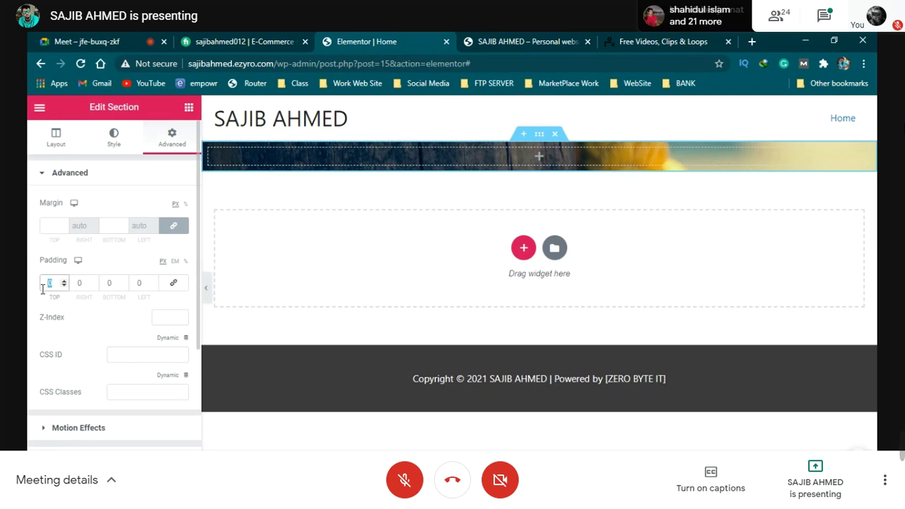
type("3")
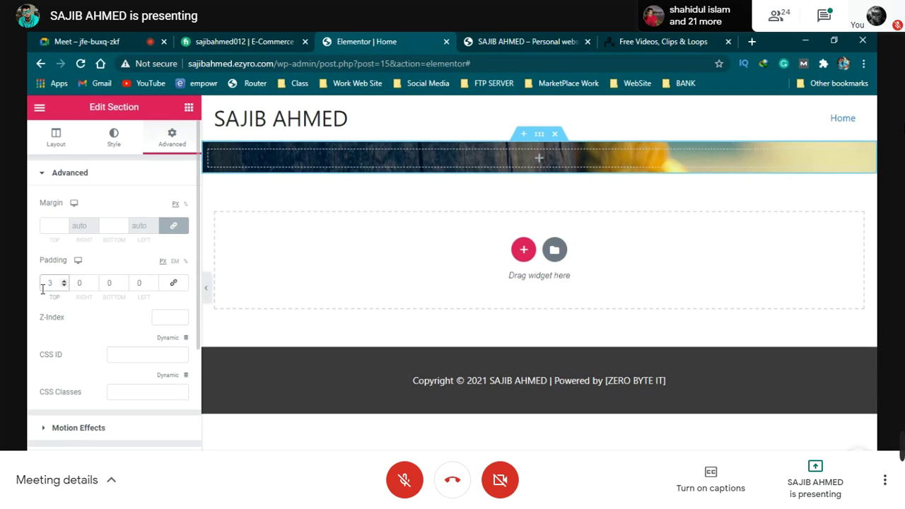
type("00")
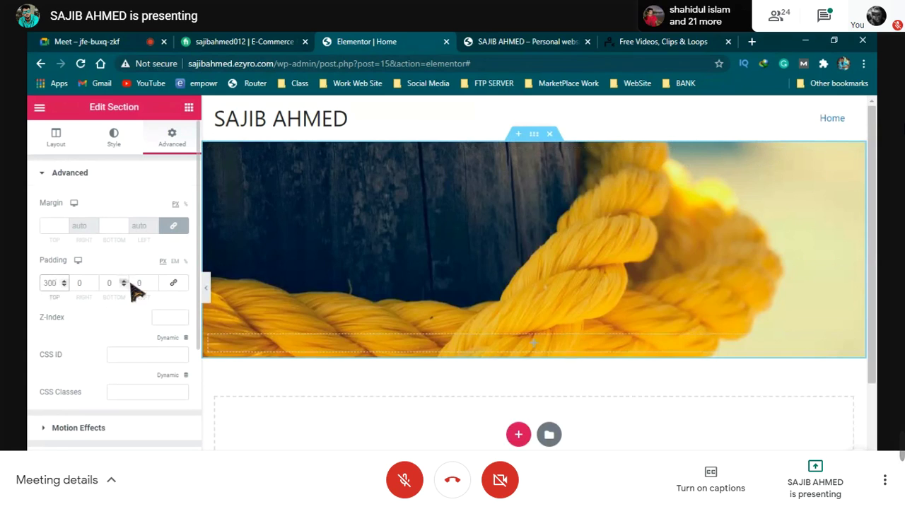
double_click(113, 282)
type("3500")
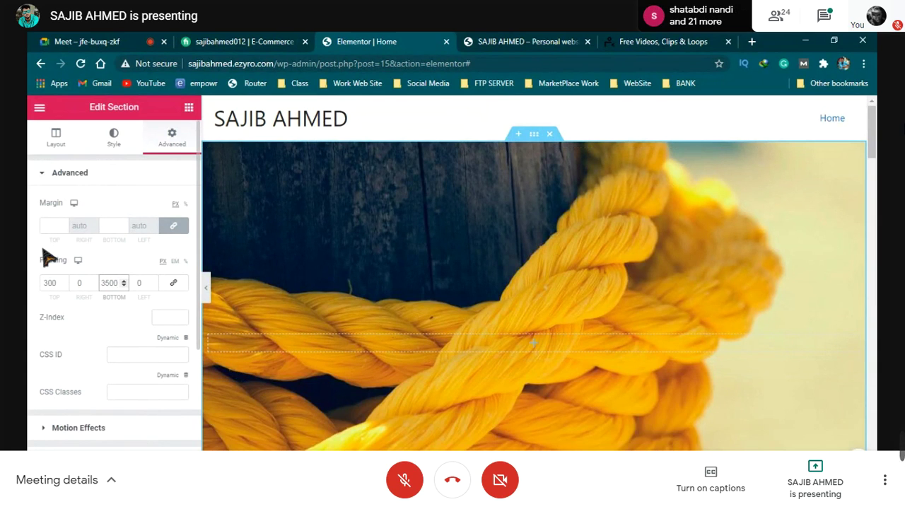
key("BackSpace")
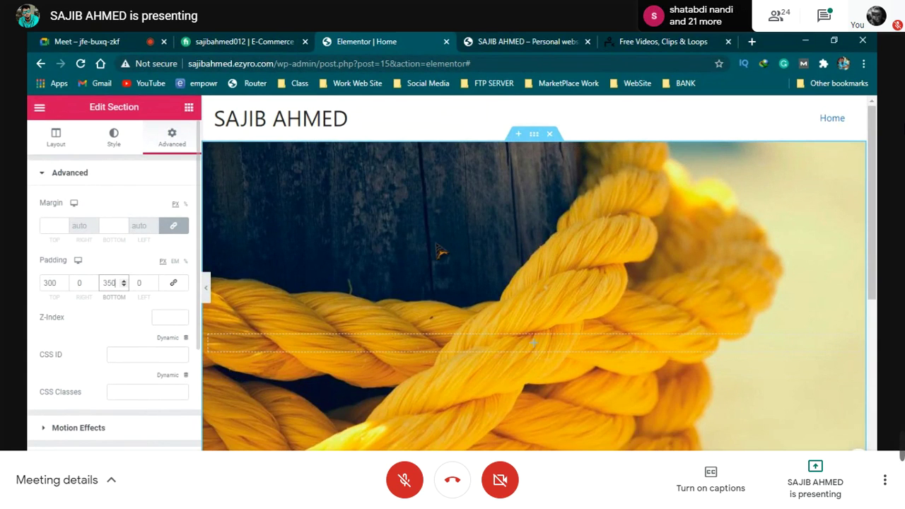
Set the rope section's bottom padding to 250 px, update the page and look over the section
scroll(505, 273, "down", 5)
scroll(404, 273, "up", 4)
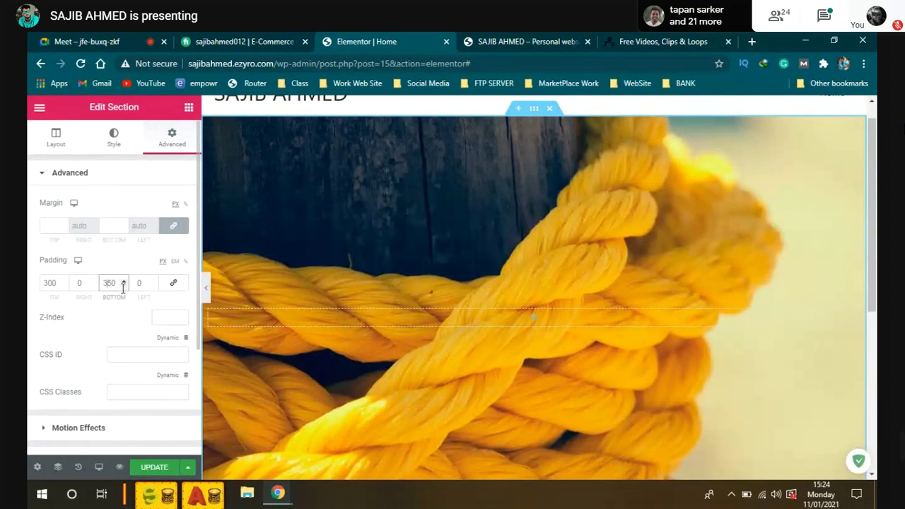
key("BackSpace")
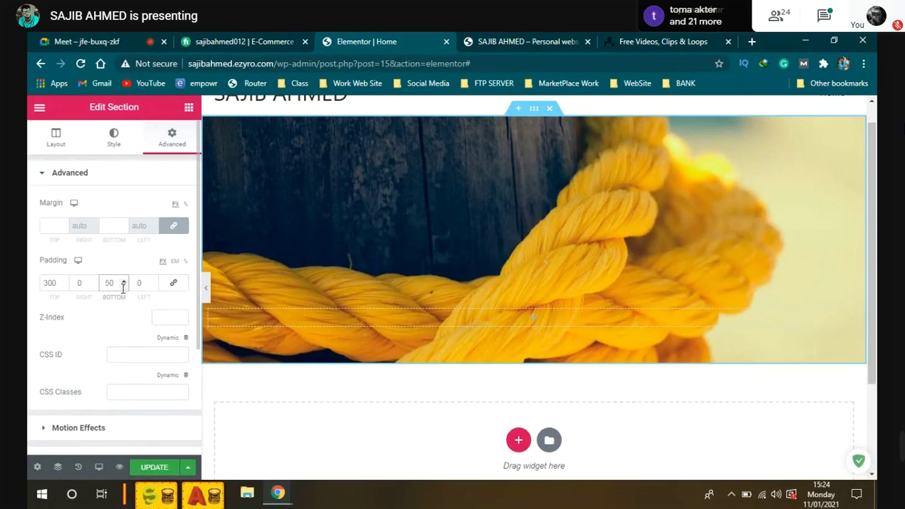
type("2")
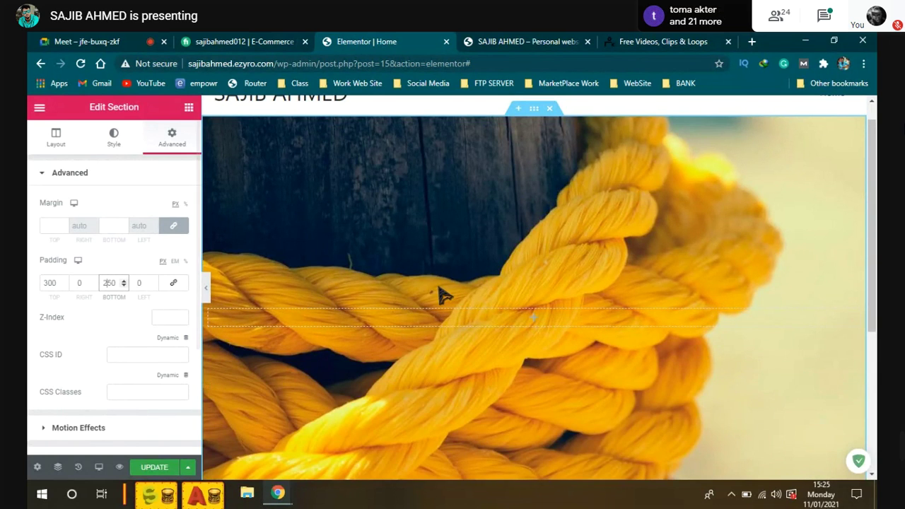
scroll(452, 299, "down", 3)
scroll(279, 247, "up", 2)
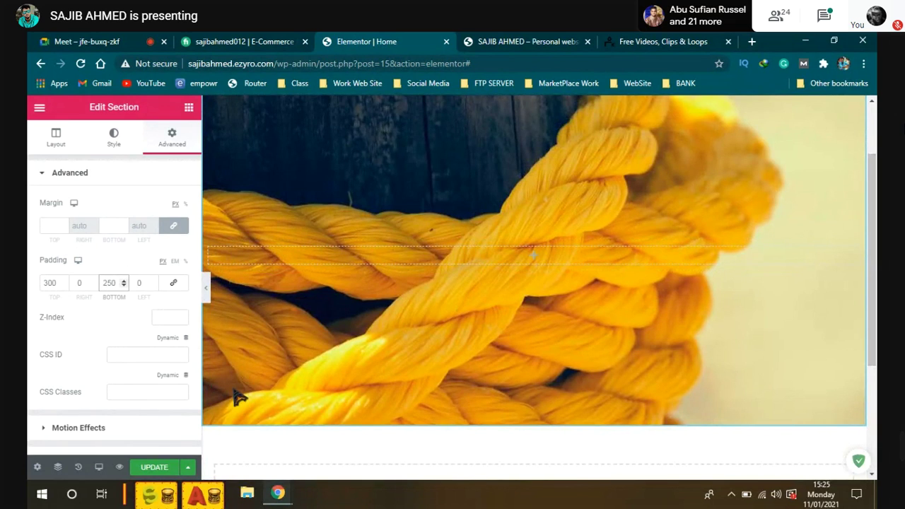
scroll(232, 394, "down", 1)
left_click(161, 468)
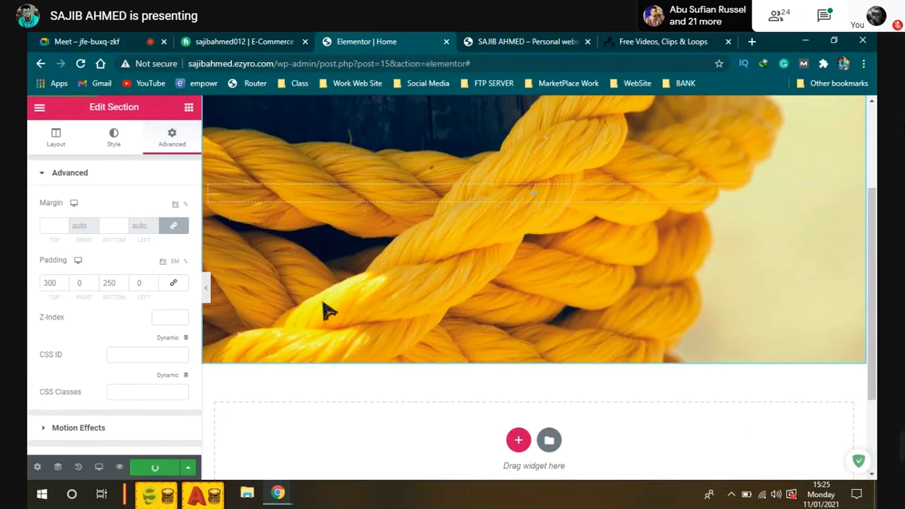
scroll(570, 257, "up", 1)
scroll(569, 256, "up", 1)
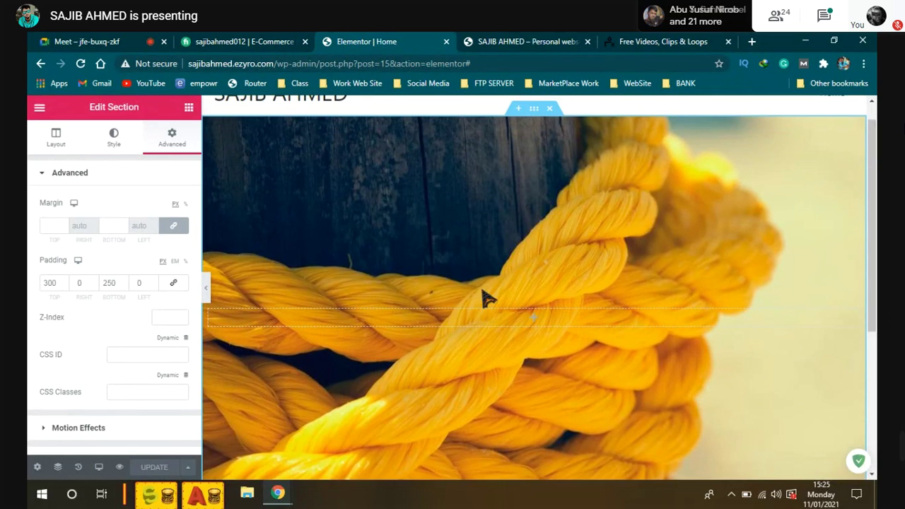
scroll(399, 308, "down", 1)
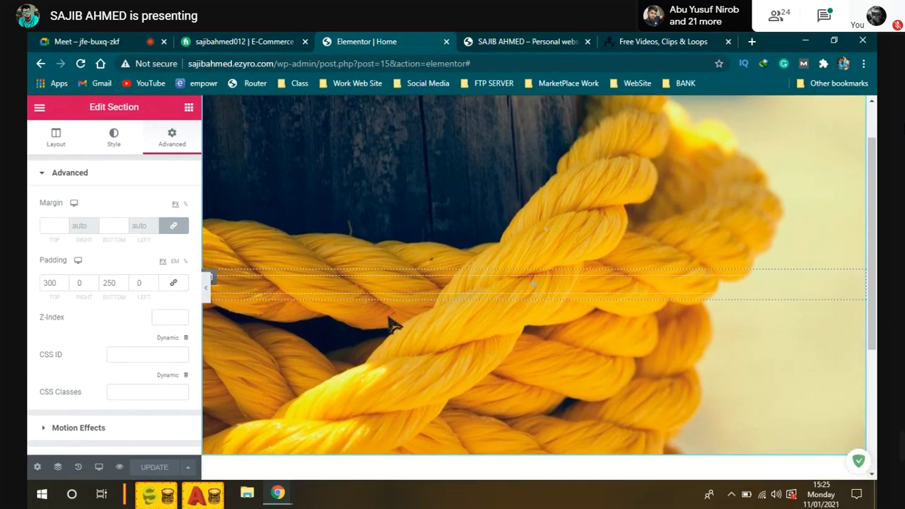
Set the rope background image's position to Center Center, look over the section in the preview and update the page
scroll(452, 299, "up", 1)
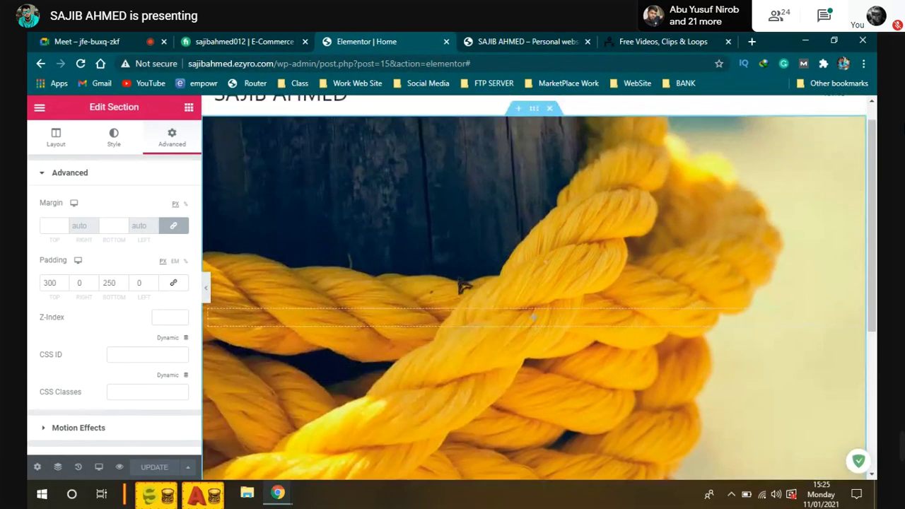
left_click(112, 136)
scroll(147, 363, "down", 2)
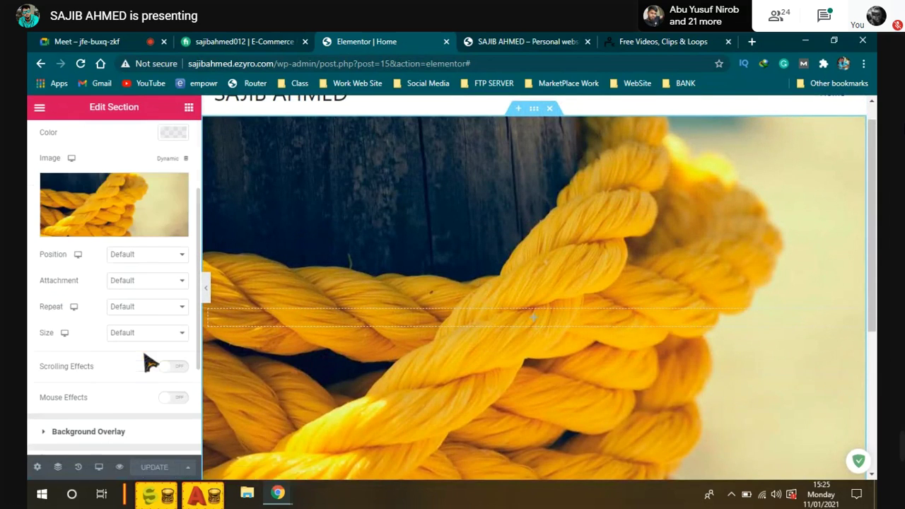
left_click(145, 258)
left_click(133, 277)
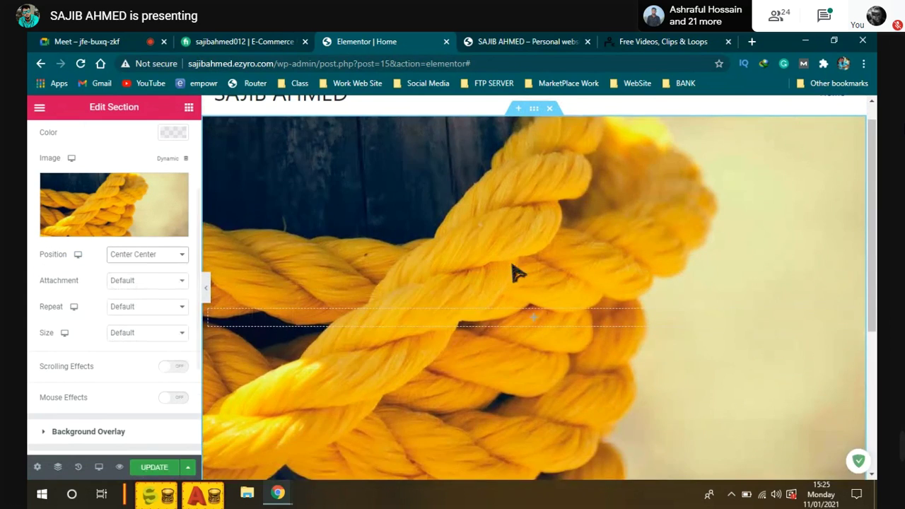
scroll(523, 275, "down", 3)
scroll(554, 275, "down", 2)
scroll(553, 261, "up", 4)
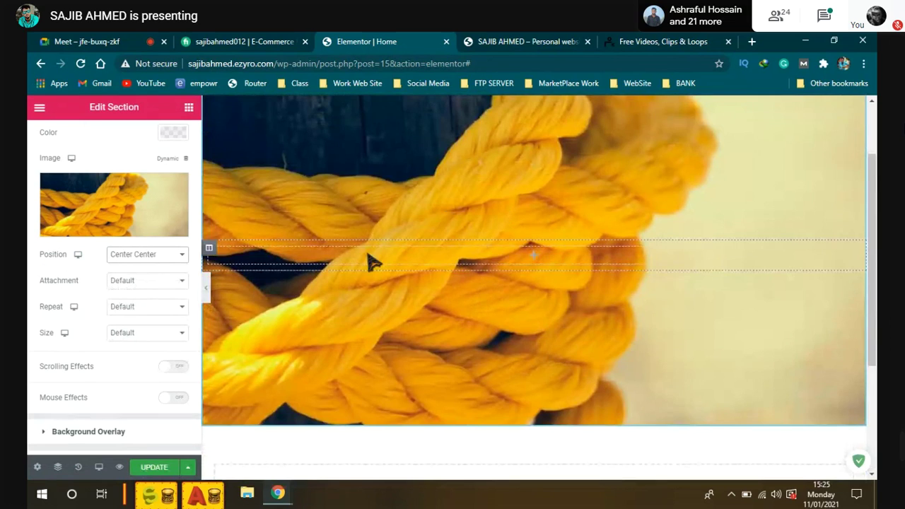
scroll(460, 265, "up", 2)
scroll(516, 249, "down", 2)
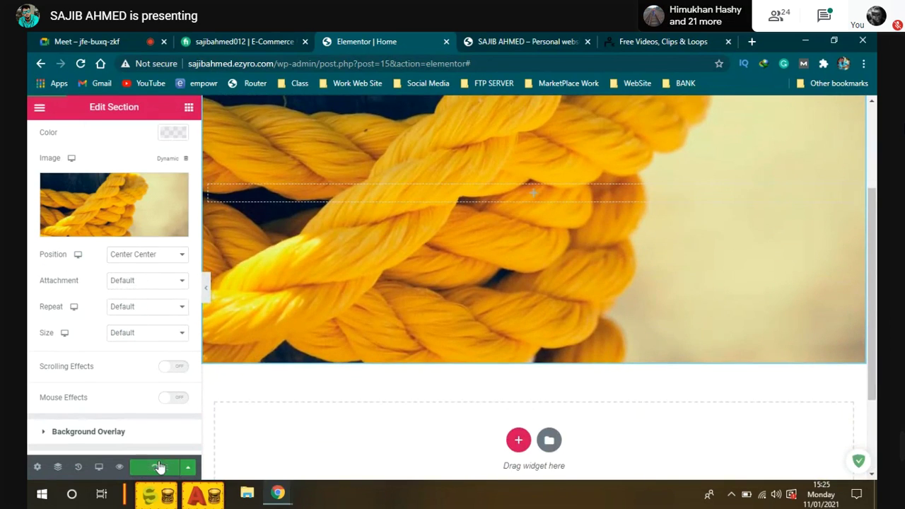
Switch to Google Meet to admit the waiting participant, then open the live site and reload it
left_click(99, 42)
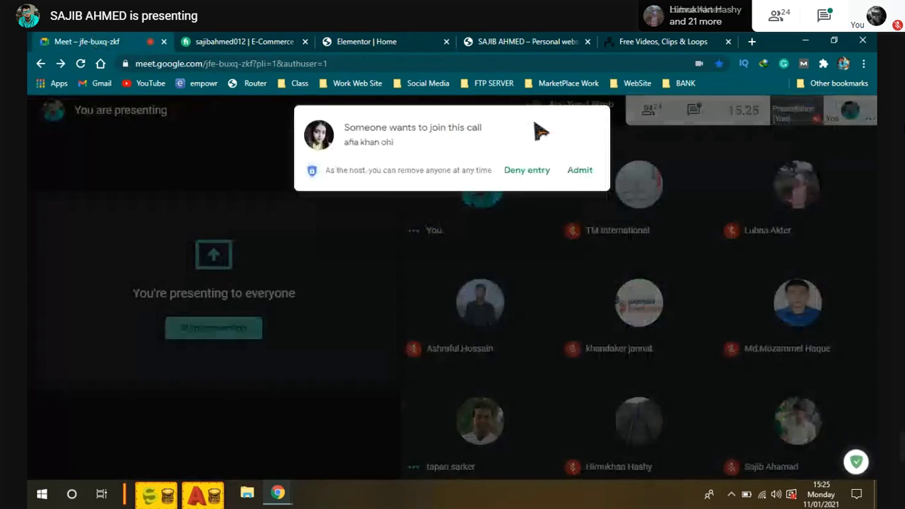
left_click(580, 173)
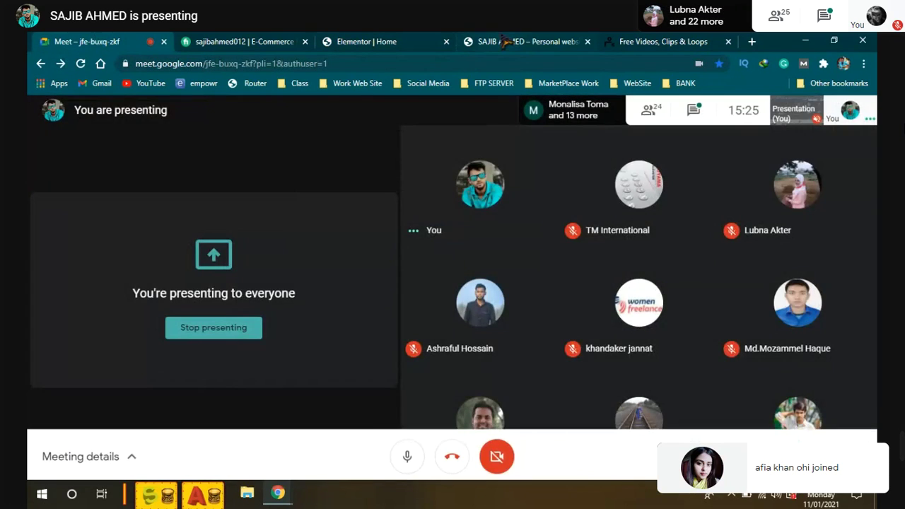
left_click(507, 43)
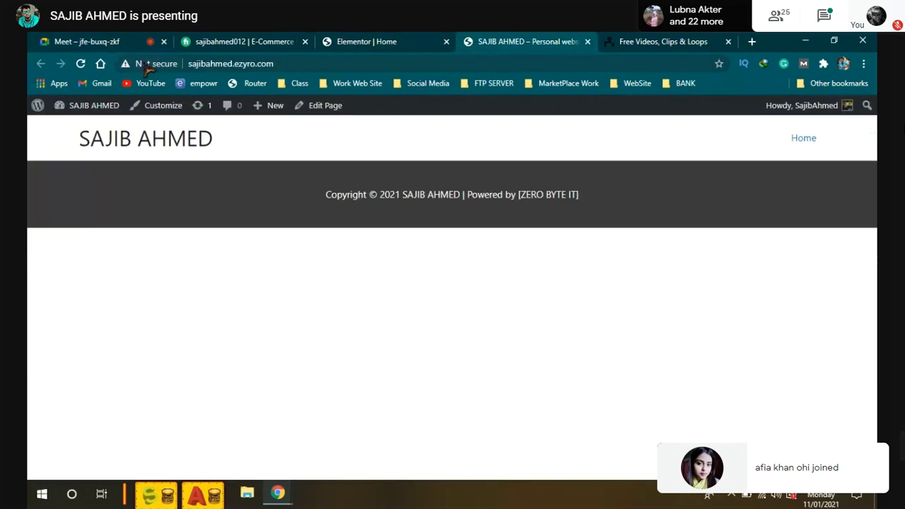
left_click(81, 64)
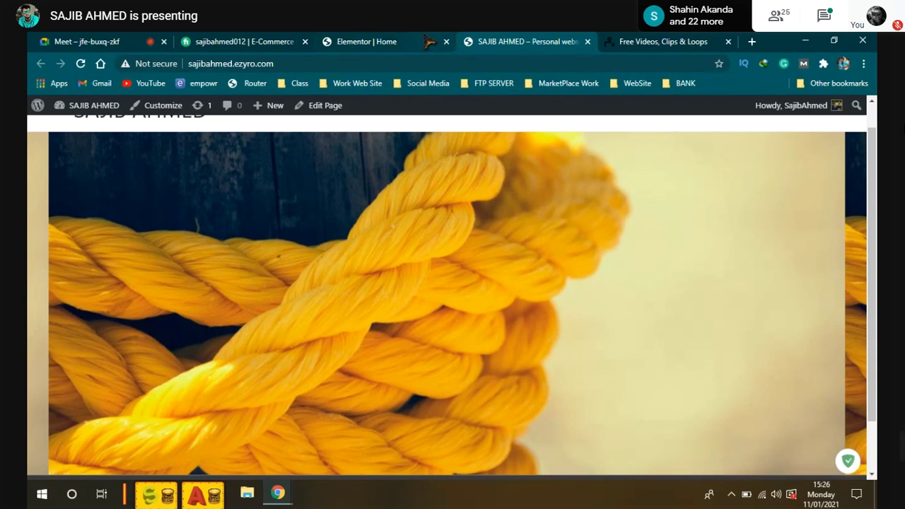
Return the rope background's position to Default in Elementor, update the page and reload the live site
key("ctrl+shift+Tab")
left_click(177, 254)
left_click(150, 264)
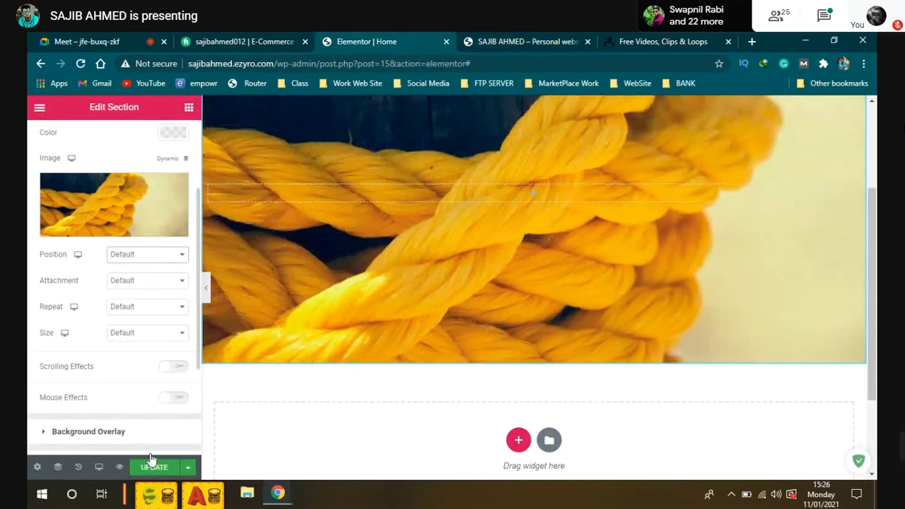
left_click(158, 473)
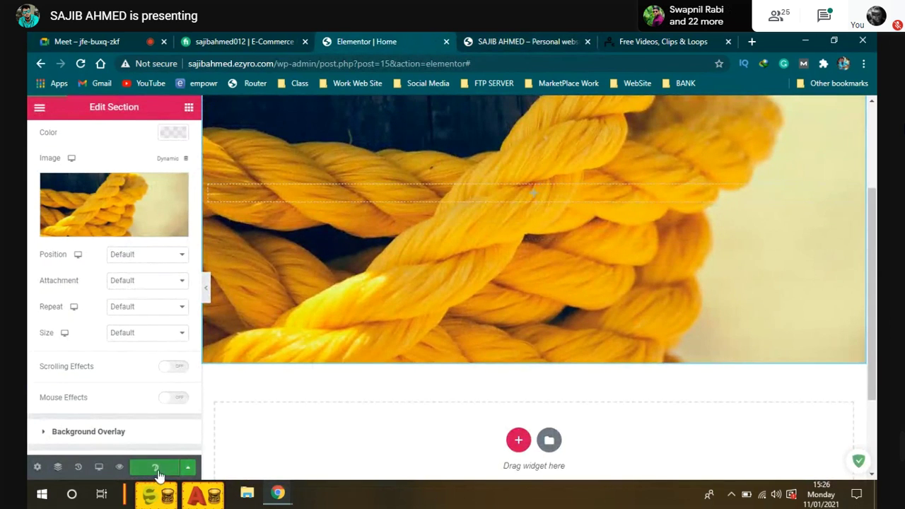
left_click(481, 42)
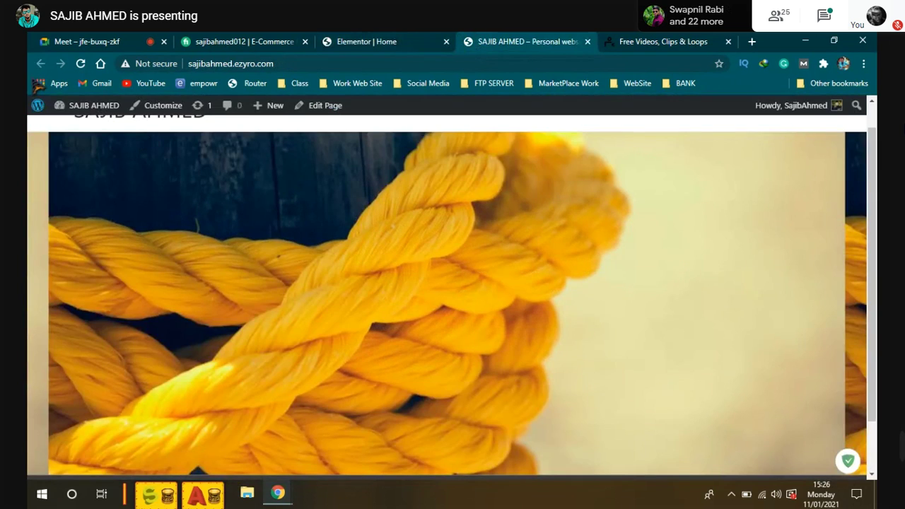
left_click(80, 64)
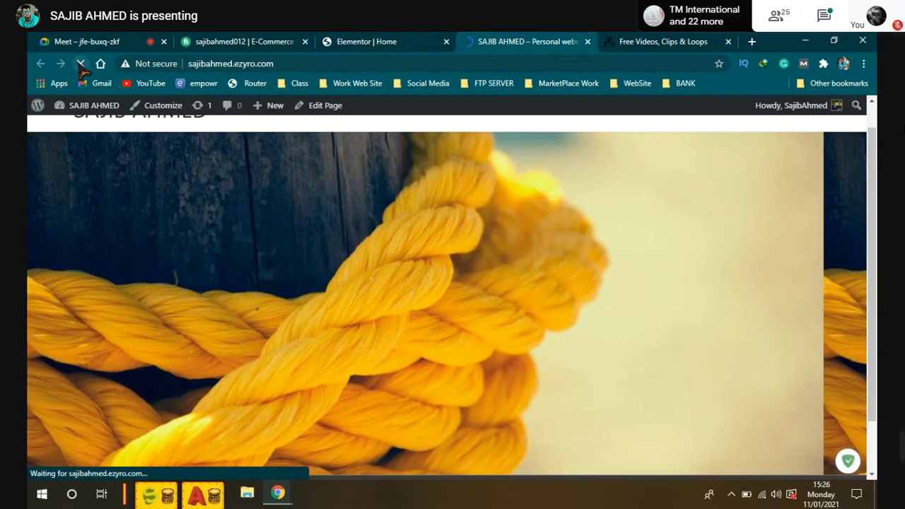
Set the section's background image to No-repeat in Elementor, leaving the attachment at Default, and update the page
left_click(369, 42)
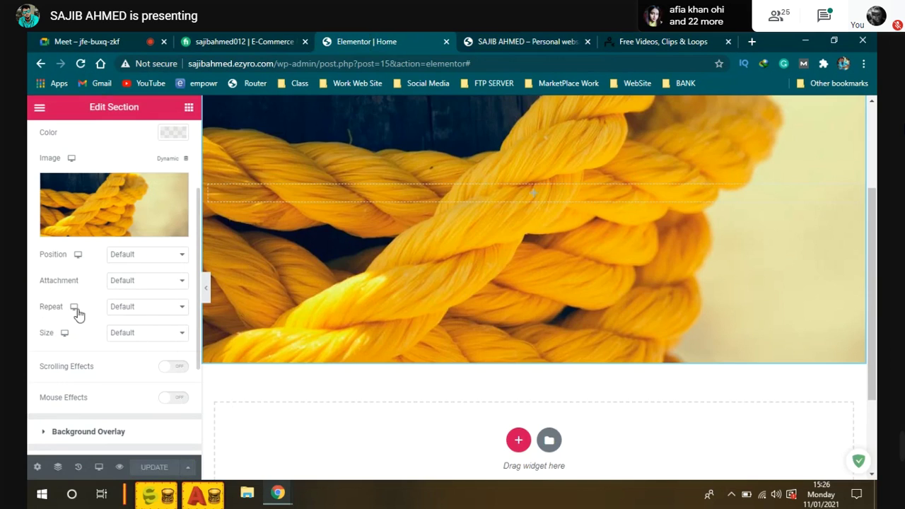
left_click(131, 308)
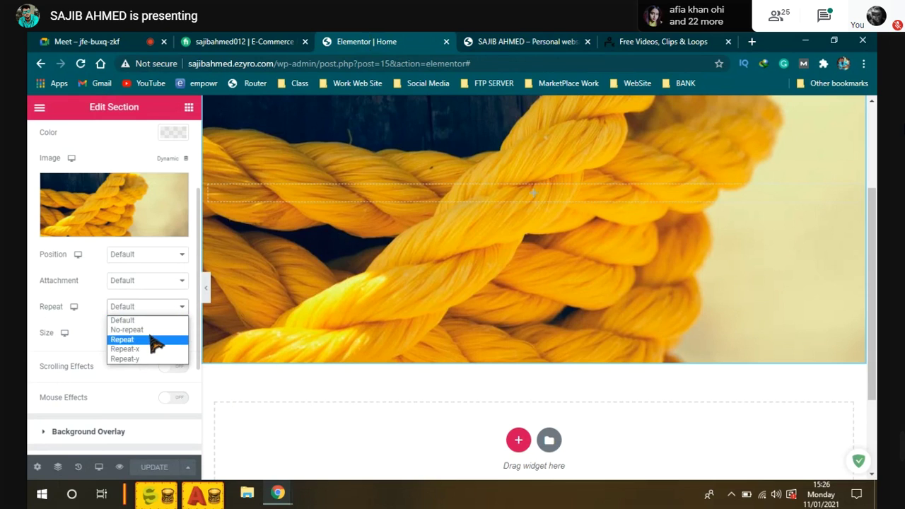
left_click(127, 330)
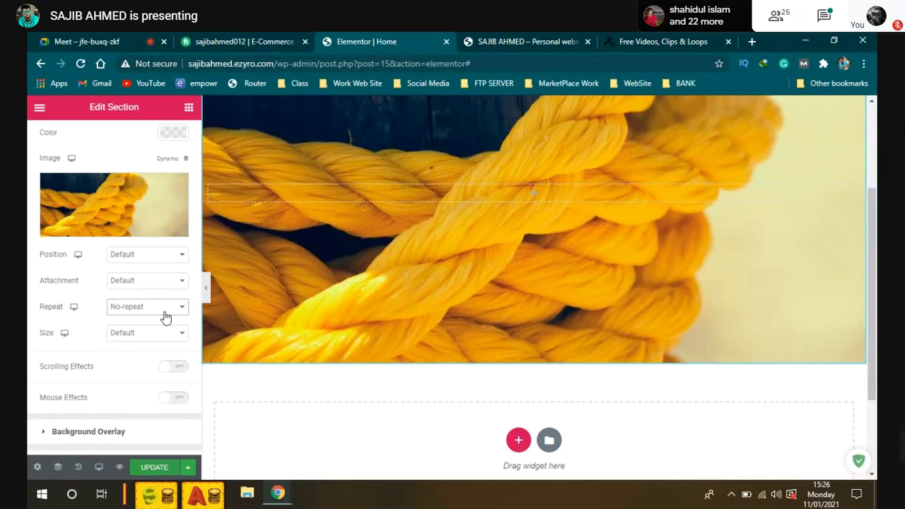
left_click(176, 283)
left_click(176, 289)
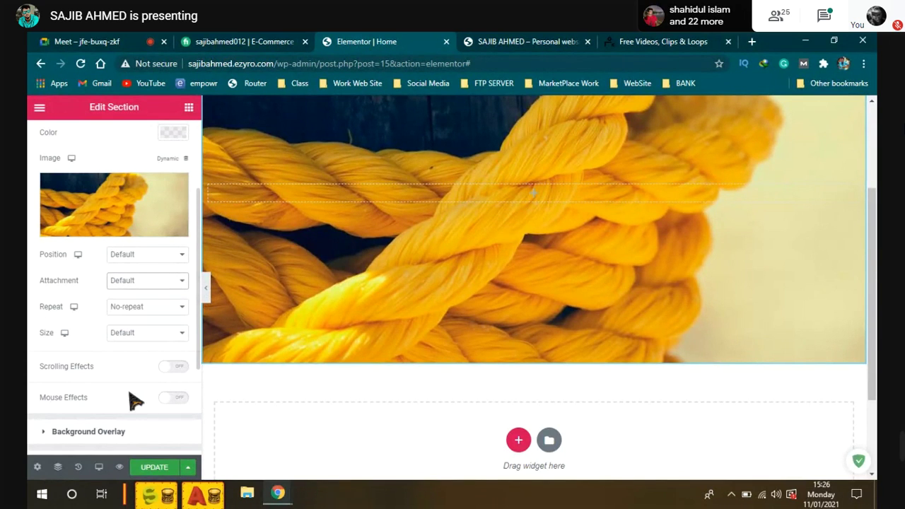
left_click(152, 468)
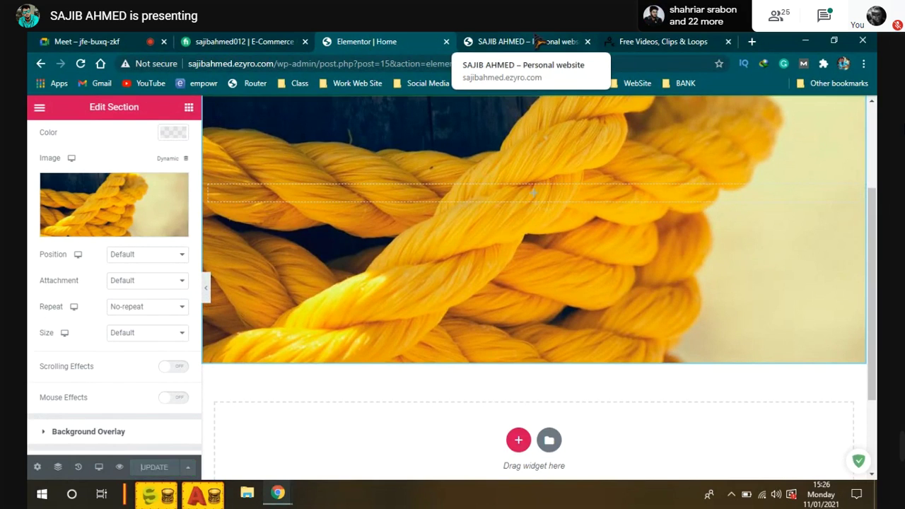
Reload the live site and examine how the non-repeating rope background fills the section's width
left_click(535, 42)
left_click(81, 64)
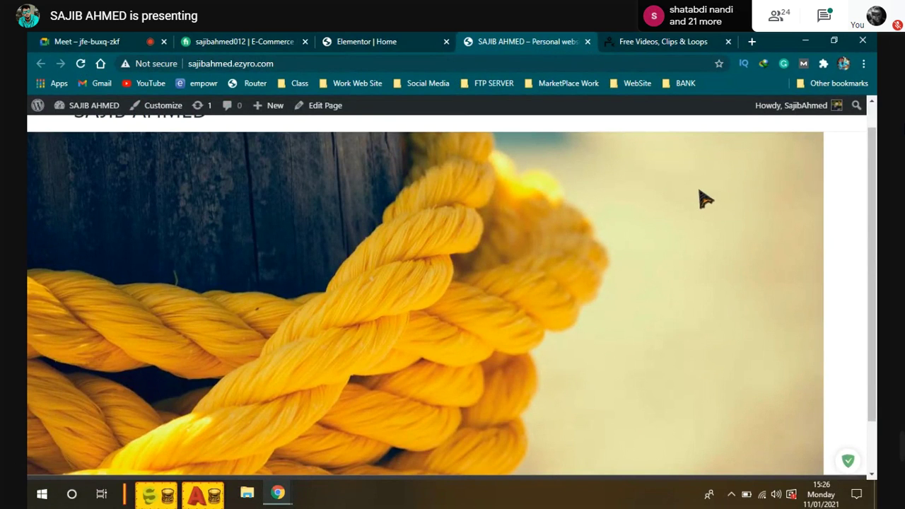
scroll(785, 279, "down", 1)
scroll(792, 288, "up", 2)
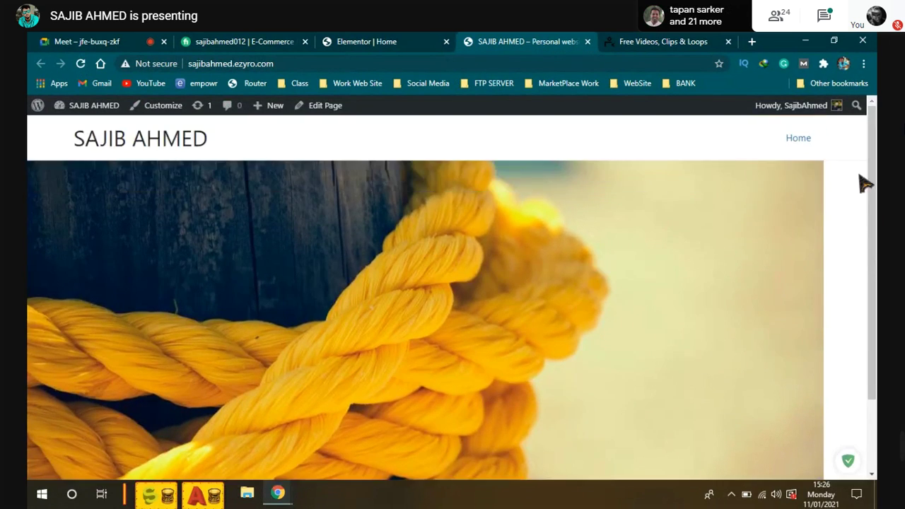
scroll(646, 276, "up", 2)
scroll(646, 276, "down", 2)
scroll(646, 277, "up", 2)
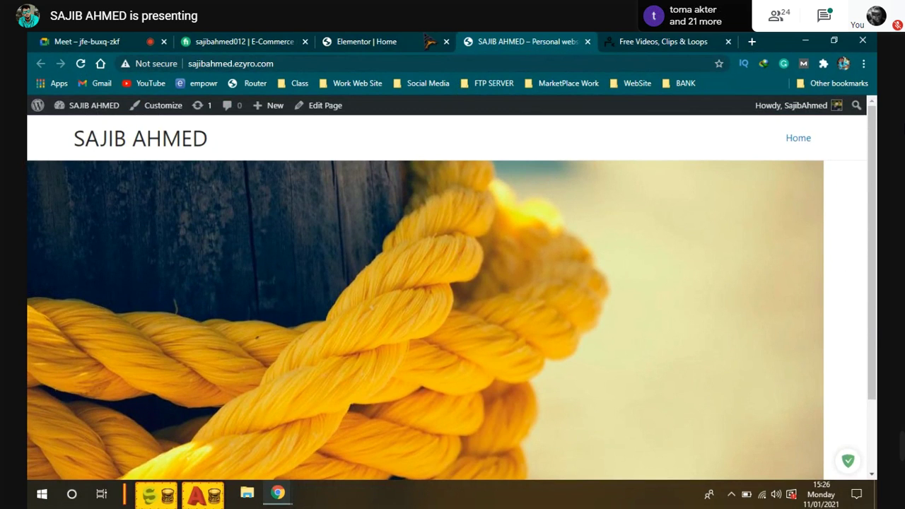
Remove the rope background image in Elementor and insert the truck image spintires_by_msergt-dbhprjp.png from the media library instead
key("ctrl+shift+Tab")
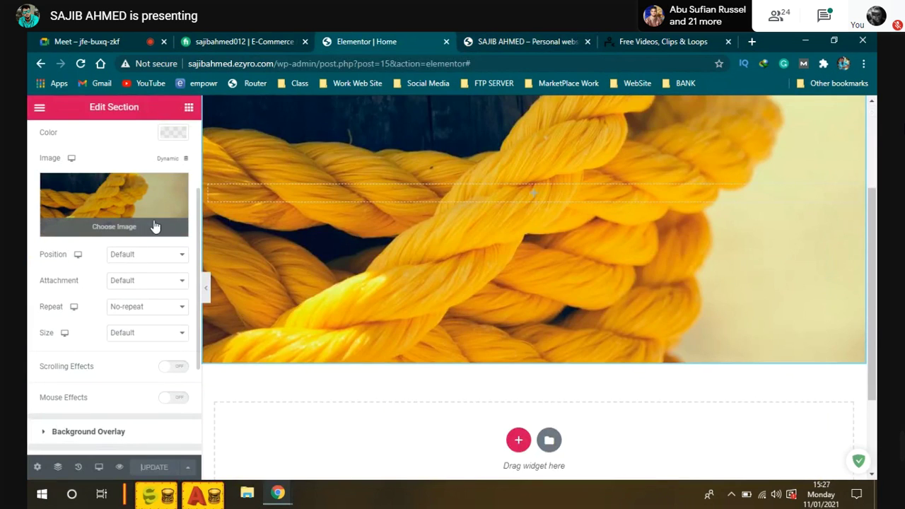
left_click(180, 185)
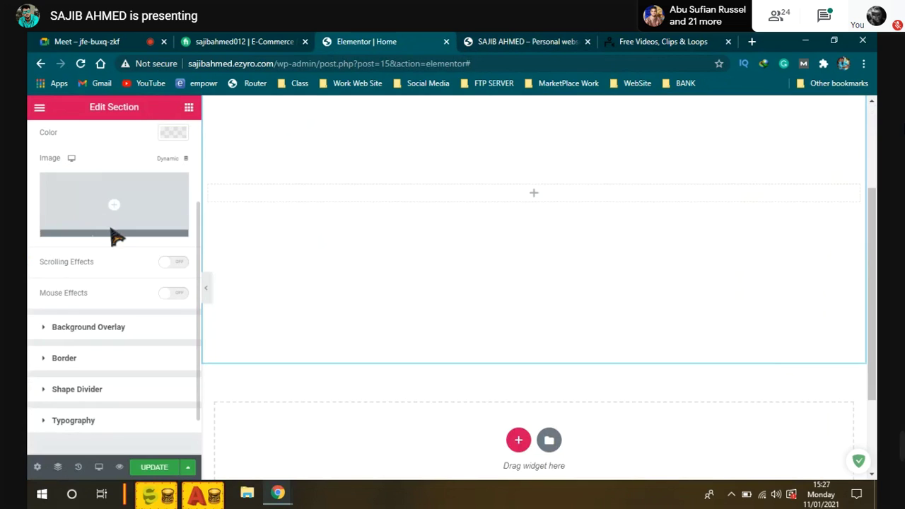
left_click(116, 232)
left_click(184, 257)
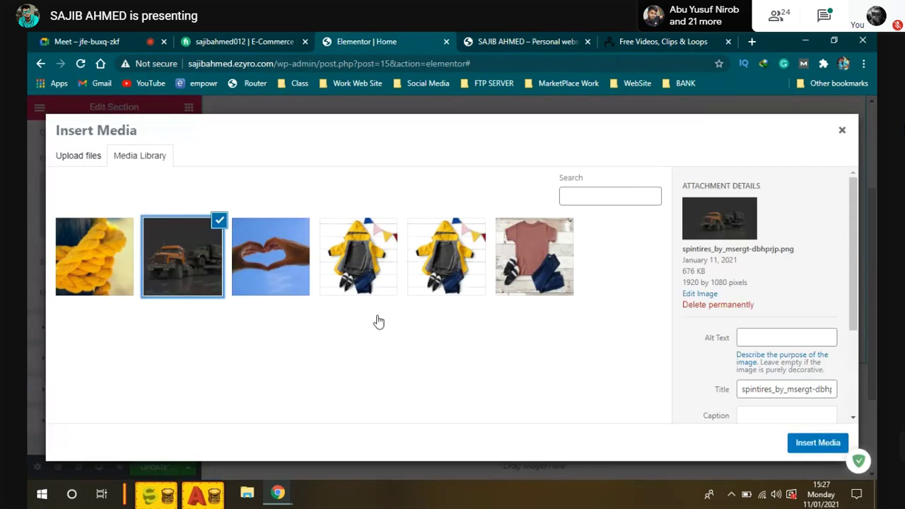
left_click(818, 442)
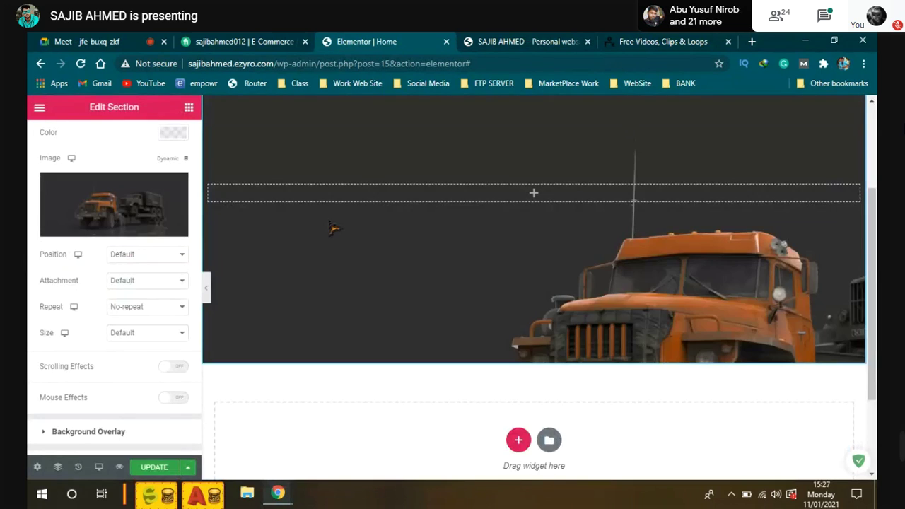
Set the truck background image's position to Center Center and update the page
scroll(89, 276, "down", 1)
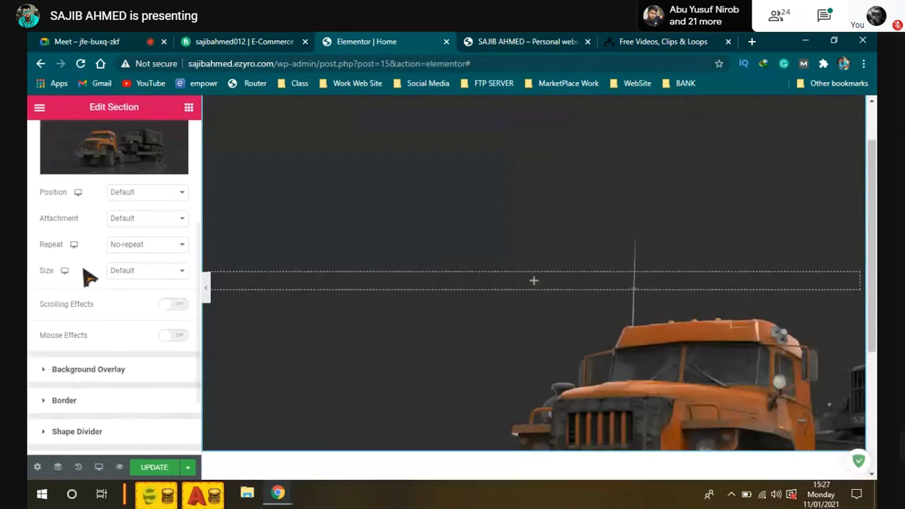
left_click(170, 192)
left_click(137, 216)
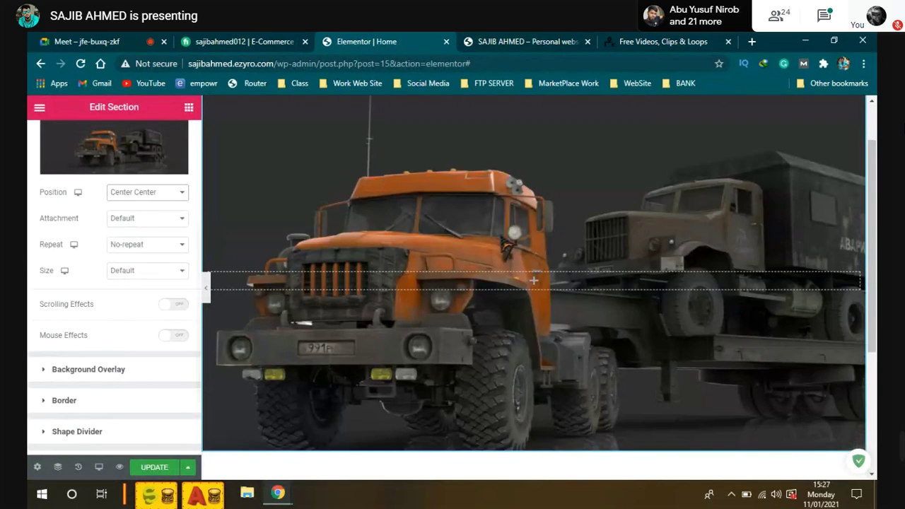
scroll(221, 237, "up", 1)
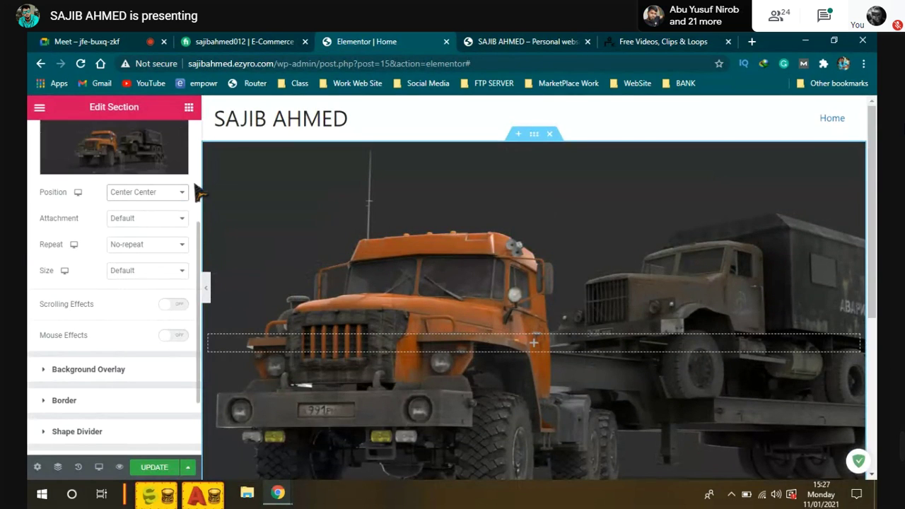
scroll(140, 195, "up", 1)
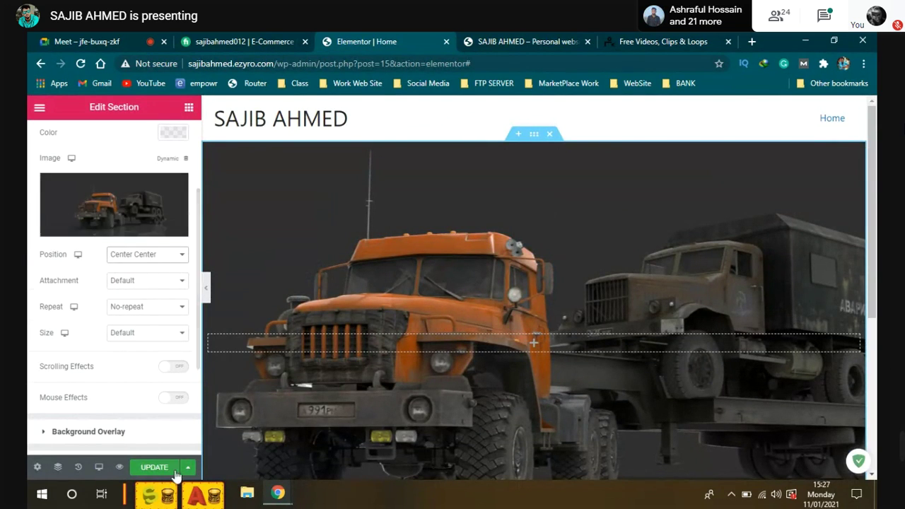
left_click(154, 468)
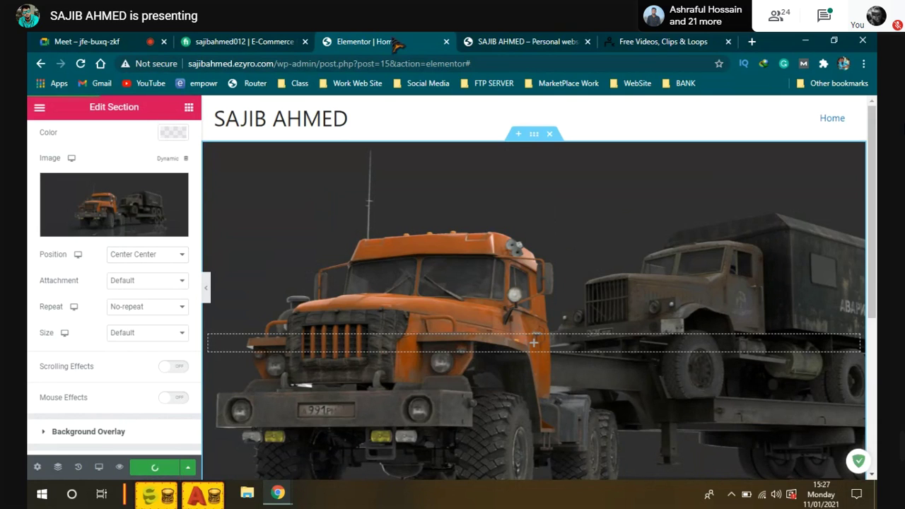
Reload the live site and examine how the truck background displays from the header down to the footer
left_click(527, 41)
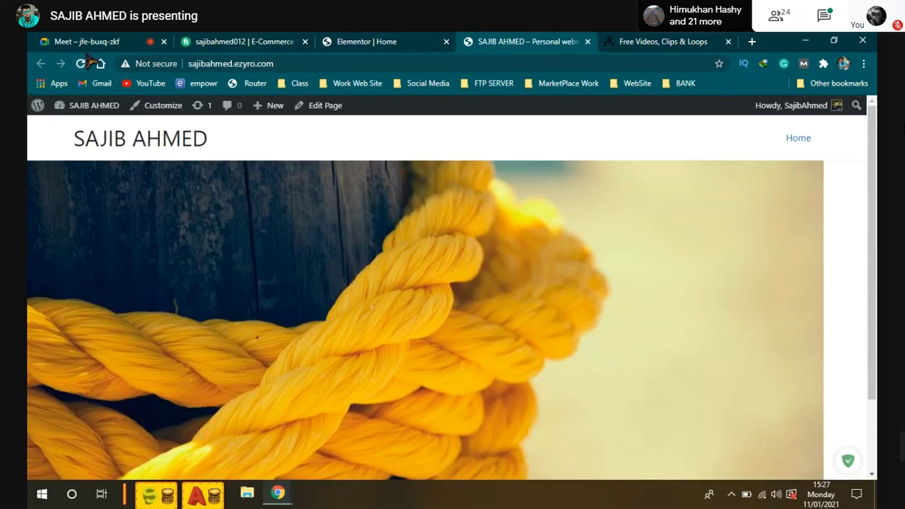
left_click(362, 42)
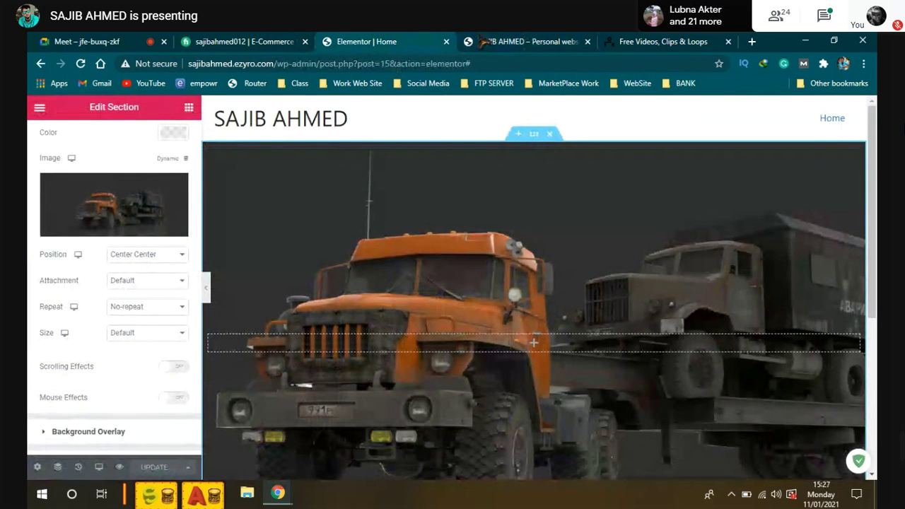
left_click(486, 41)
key("F5")
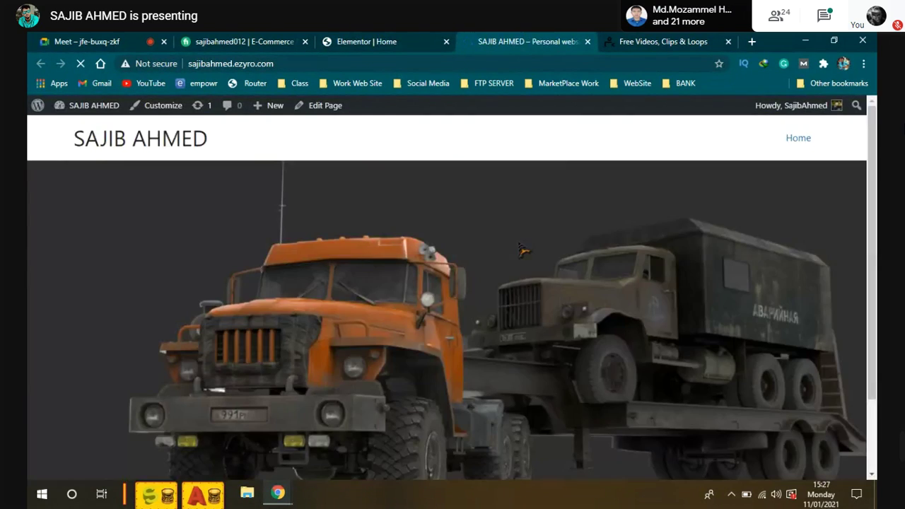
scroll(518, 243, "down", 2)
scroll(524, 248, "up", 1)
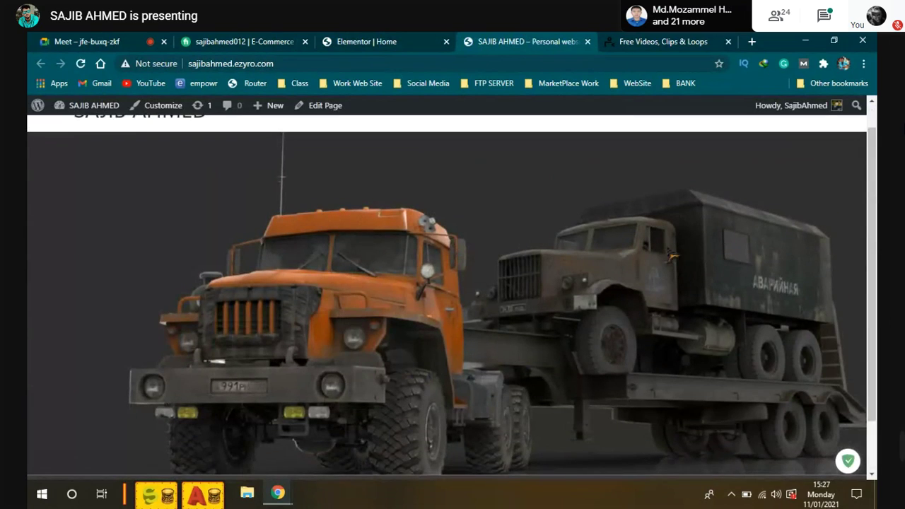
scroll(739, 256, "up", 1)
scroll(311, 202, "down", 2)
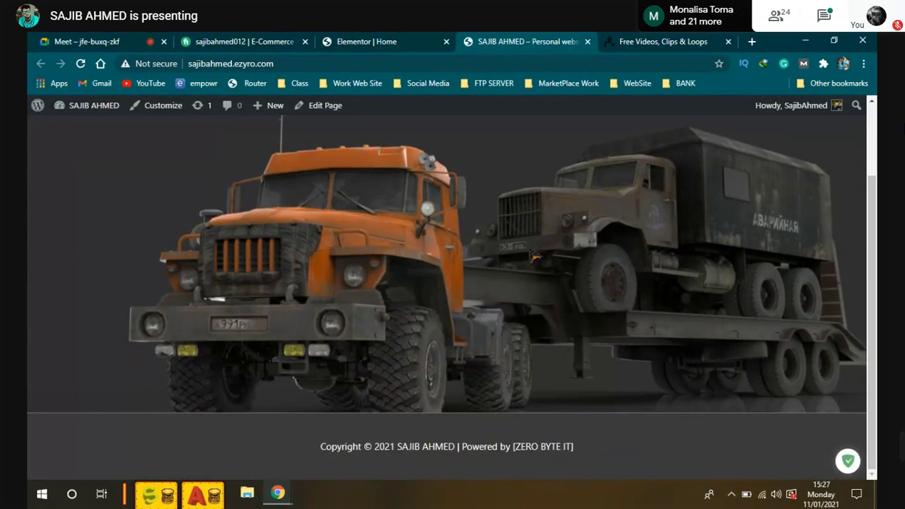
Back in Elementor, unlink the truck section's margin values, set its bottom margin to 80 px, and update the page
scroll(535, 258, "up", 2)
scroll(599, 247, "down", 2)
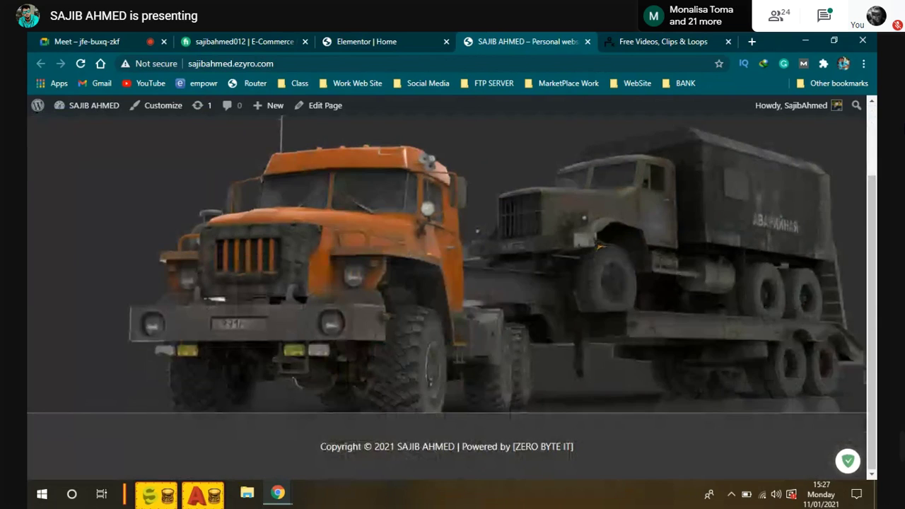
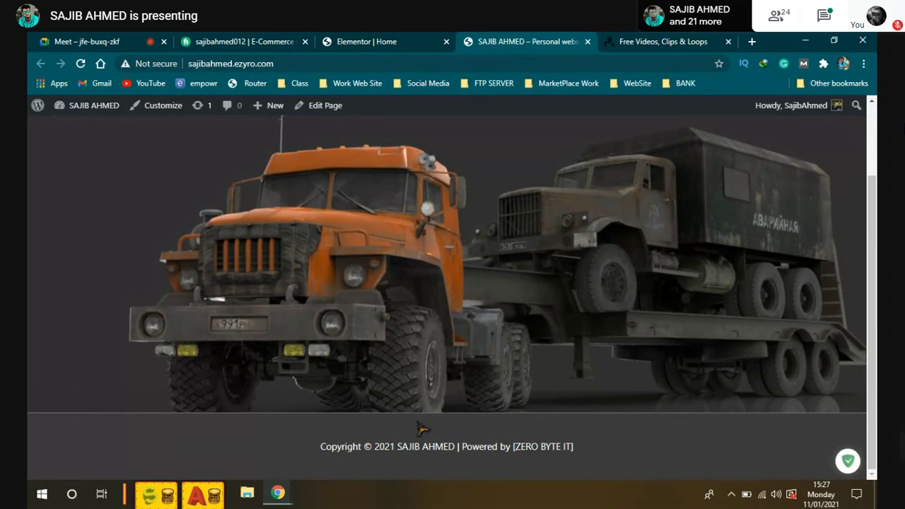
scroll(456, 426, "up", 1)
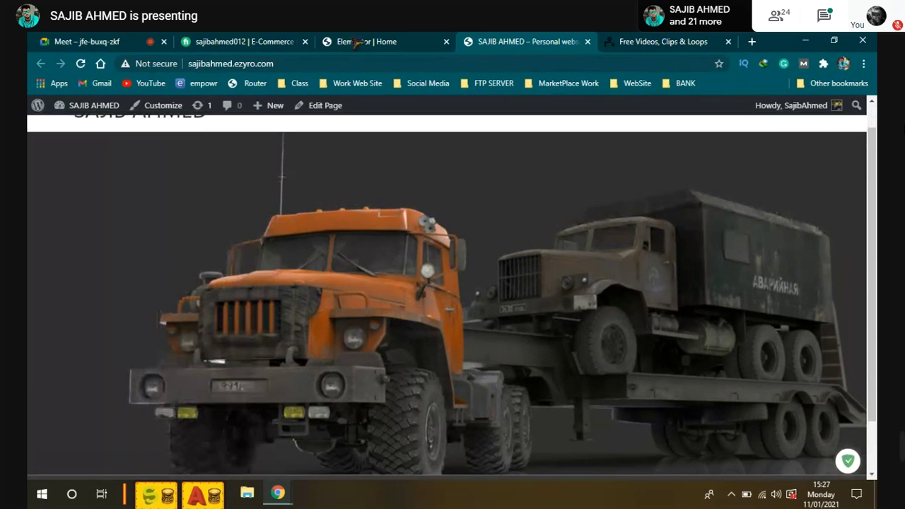
left_click(331, 42)
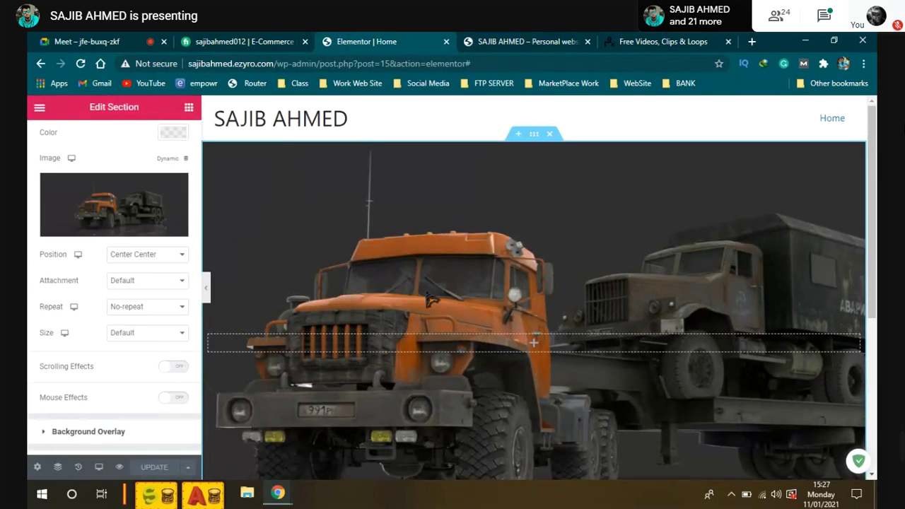
scroll(449, 297, "down", 4)
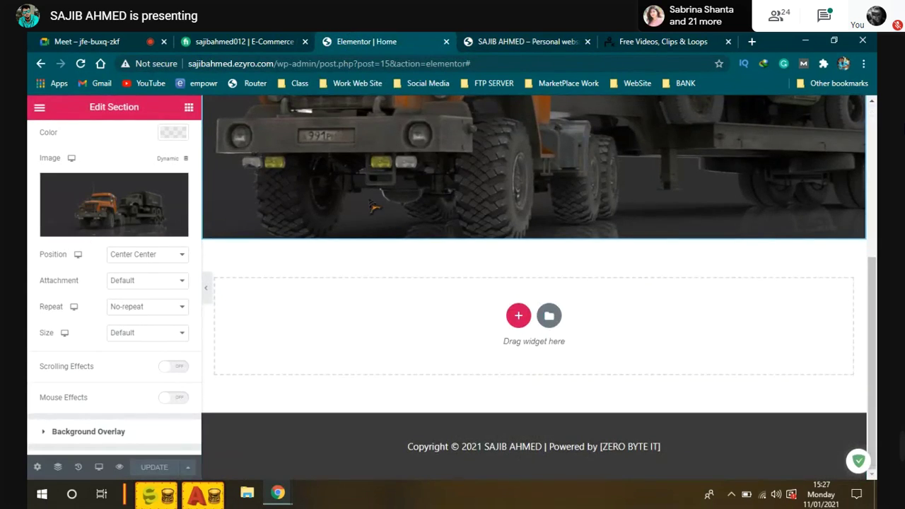
scroll(128, 198, "up", 3)
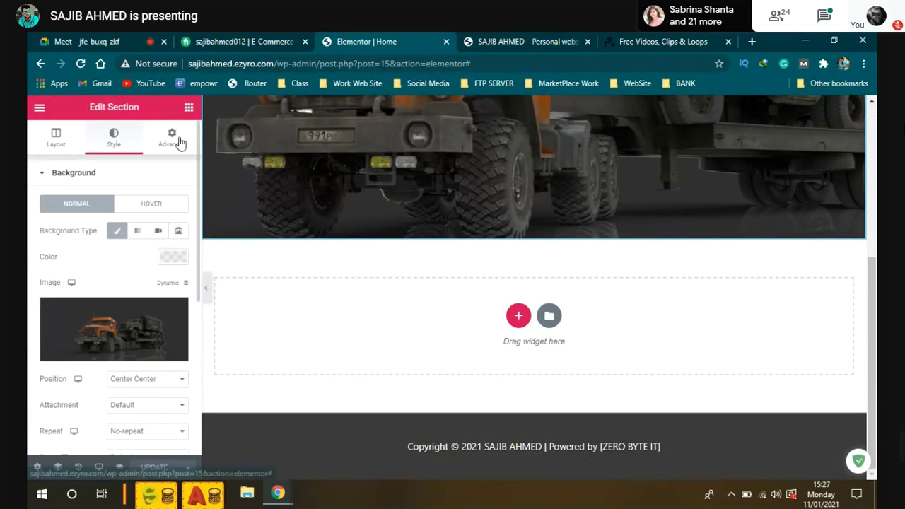
left_click(176, 144)
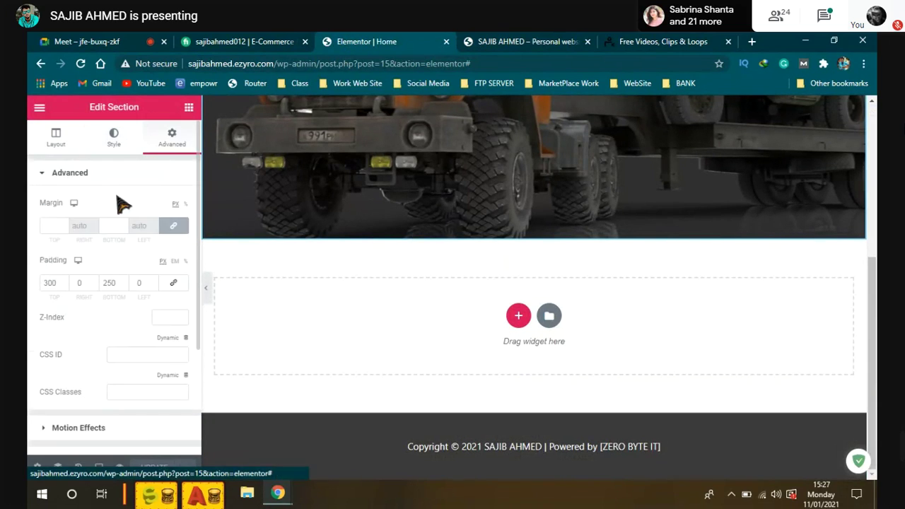
left_click(186, 230)
left_click_drag(113, 226, 101, 224)
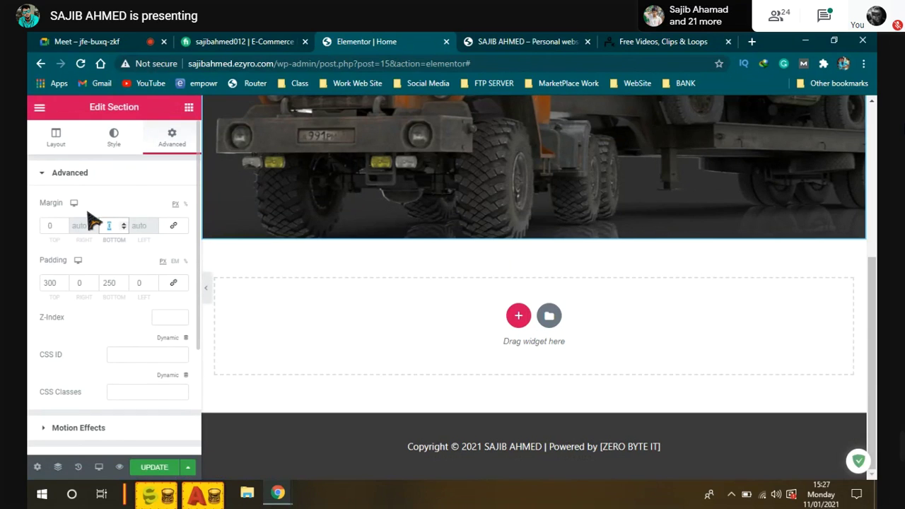
type("80")
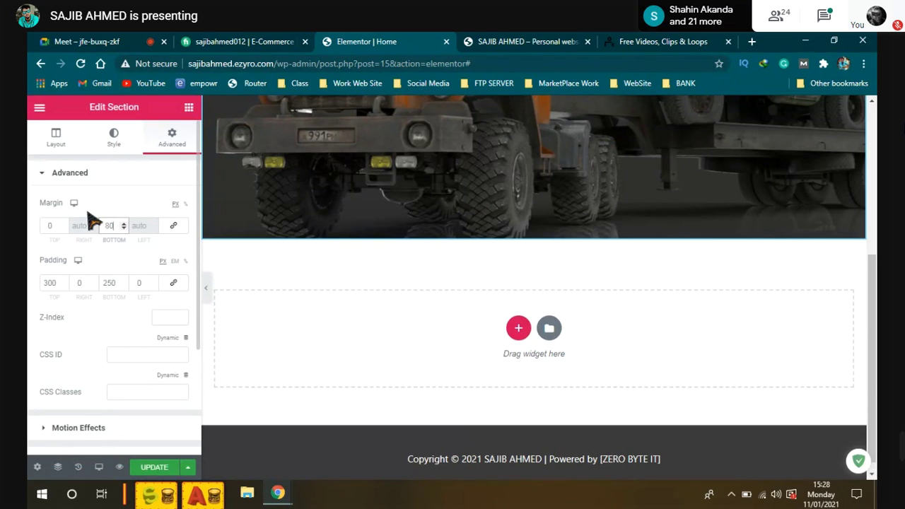
left_click(154, 468)
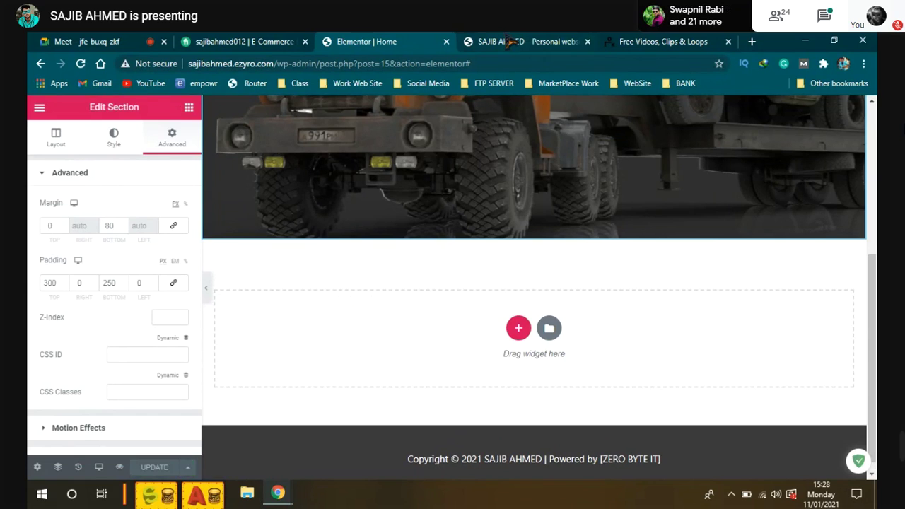
Reload the live site and examine the spacing between the truck section and the footer
left_click(512, 41)
left_click(81, 64)
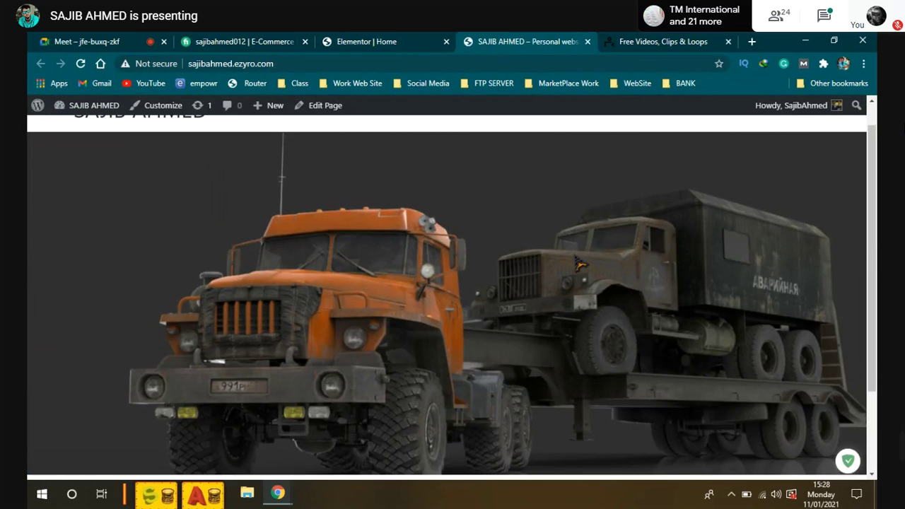
scroll(578, 265, "down", 2)
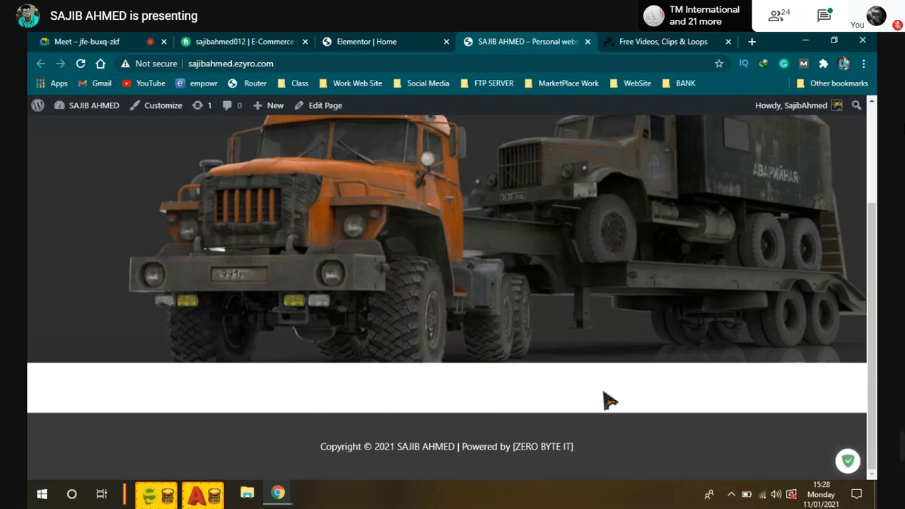
scroll(606, 398, "up", 2)
scroll(606, 398, "down", 2)
scroll(605, 398, "up", 2)
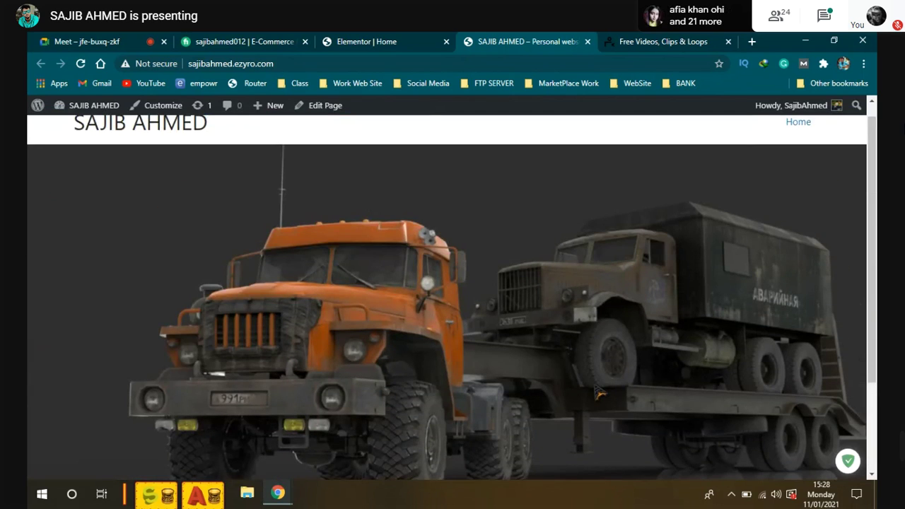
scroll(597, 394, "up", 1)
scroll(463, 251, "down", 2)
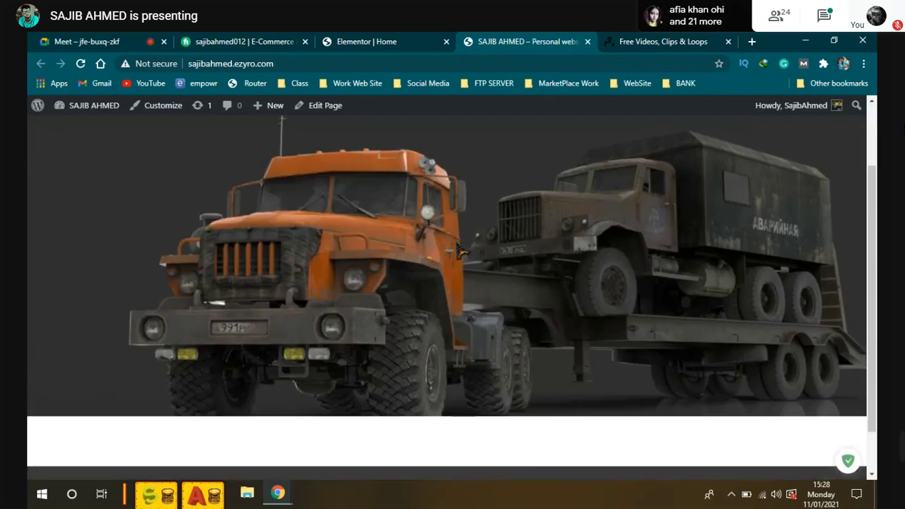
Return to the Elementor editor and add a new single-column section below the truck section
left_click(366, 41)
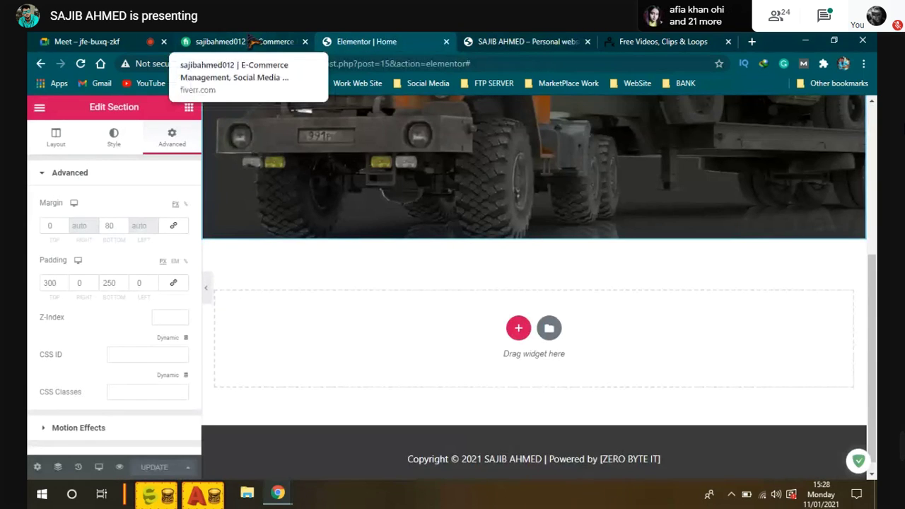
scroll(488, 167, "up", 5)
scroll(569, 168, "down", 4)
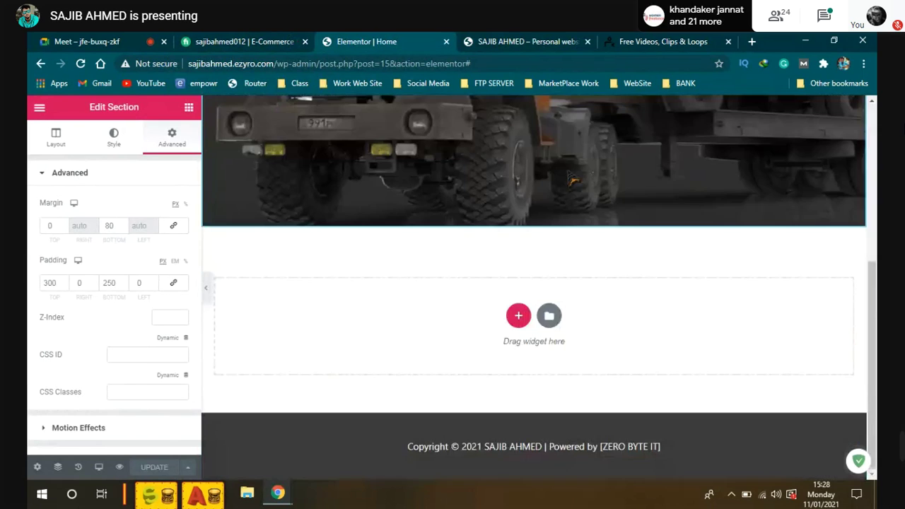
left_click(518, 317)
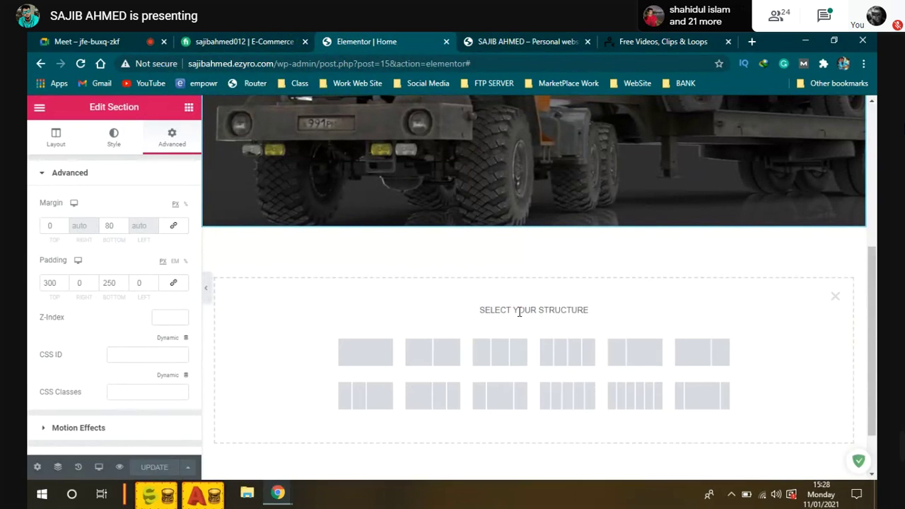
left_click(356, 354)
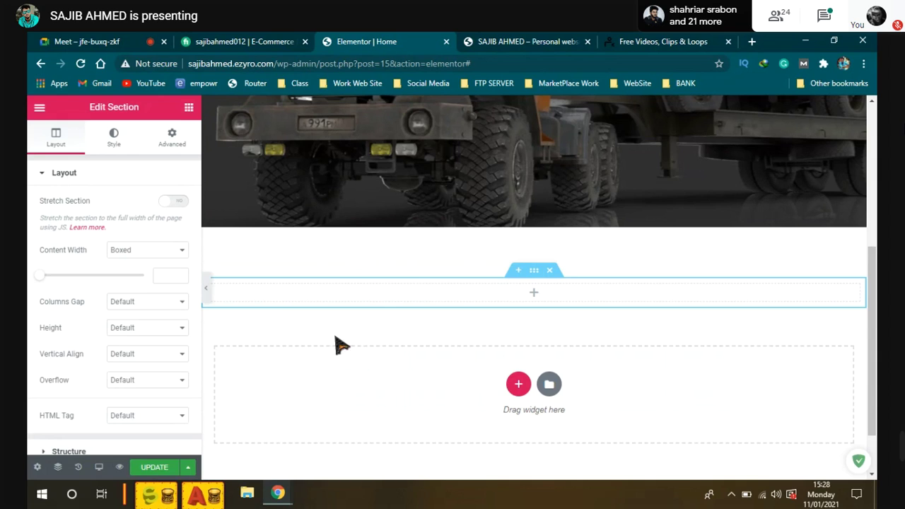
Give the new section a gradient background with green #23A455 as the first color and a bright red as the second
left_click(122, 143)
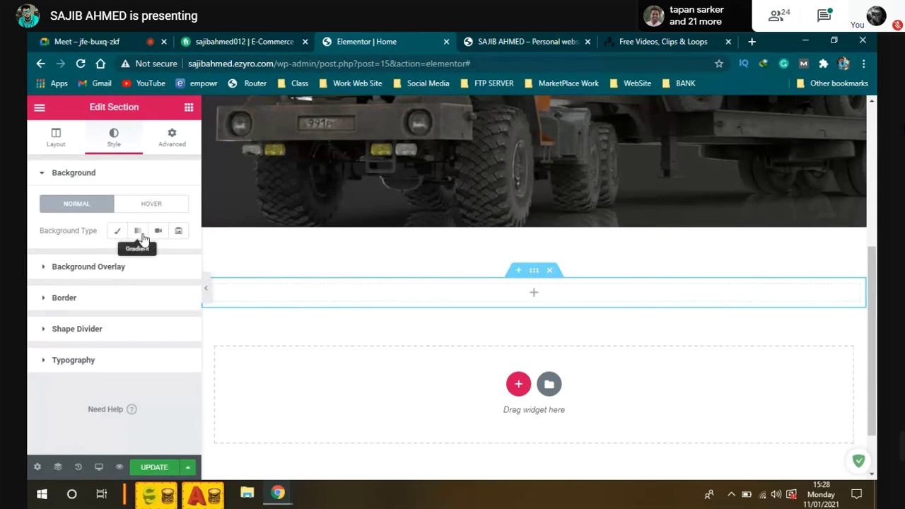
left_click(139, 235)
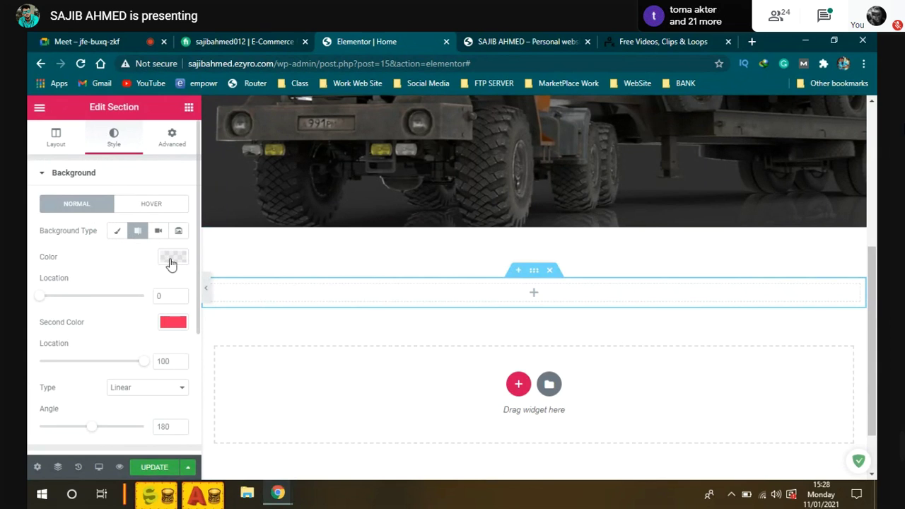
left_click(171, 260)
left_click(195, 288)
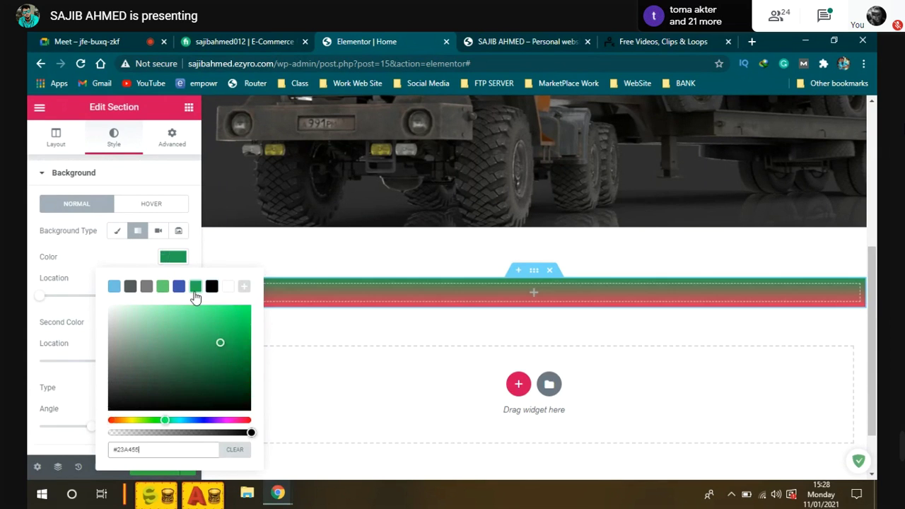
left_click(127, 260)
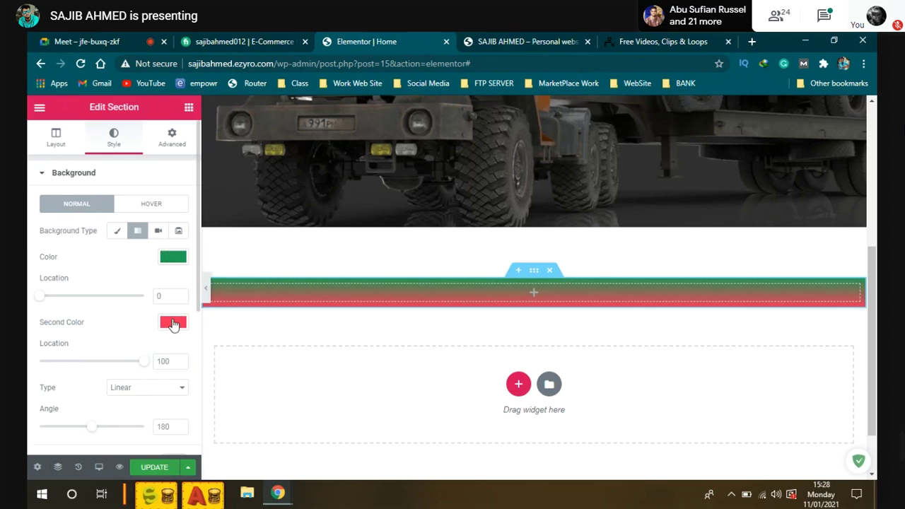
left_click(173, 324)
left_click(250, 151)
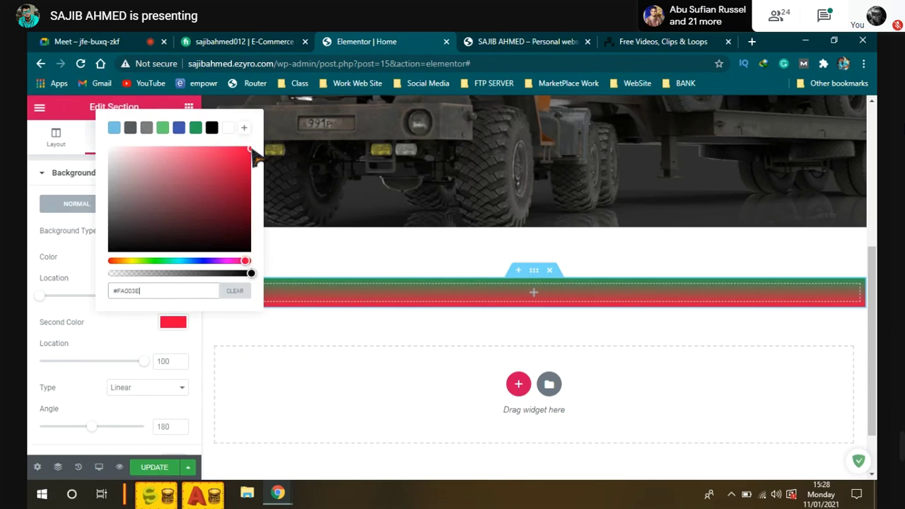
left_click(82, 316)
Change the section's gradient type to Radial and move the green color's location to 44
left_click_drag(40, 295, 76, 301)
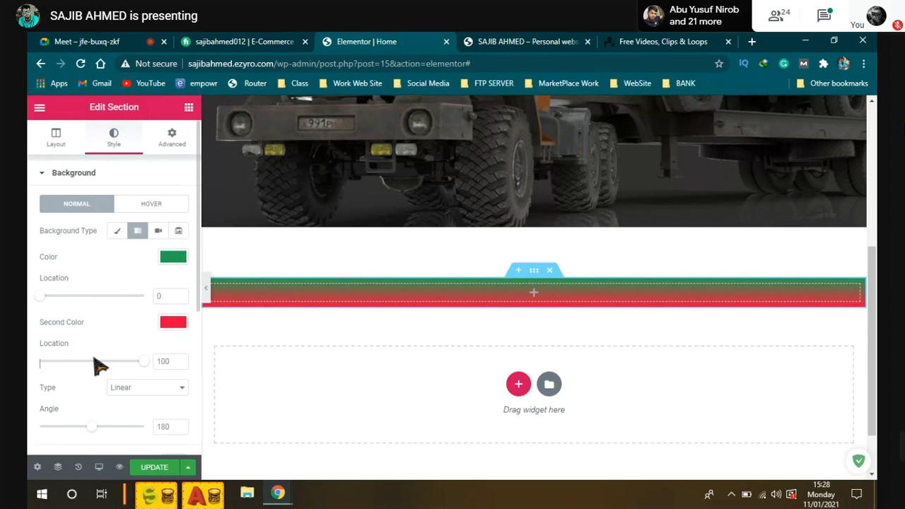
scroll(64, 336, "down", 1)
left_click(134, 326)
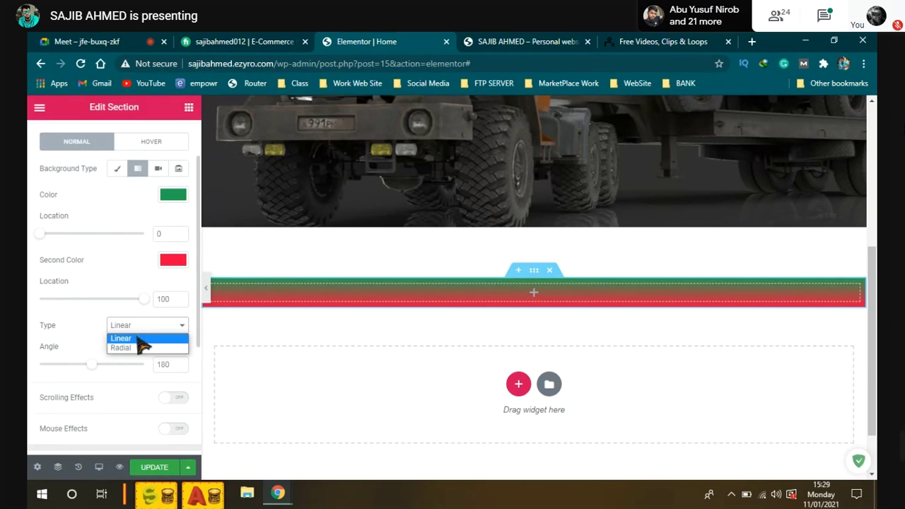
left_click(136, 349)
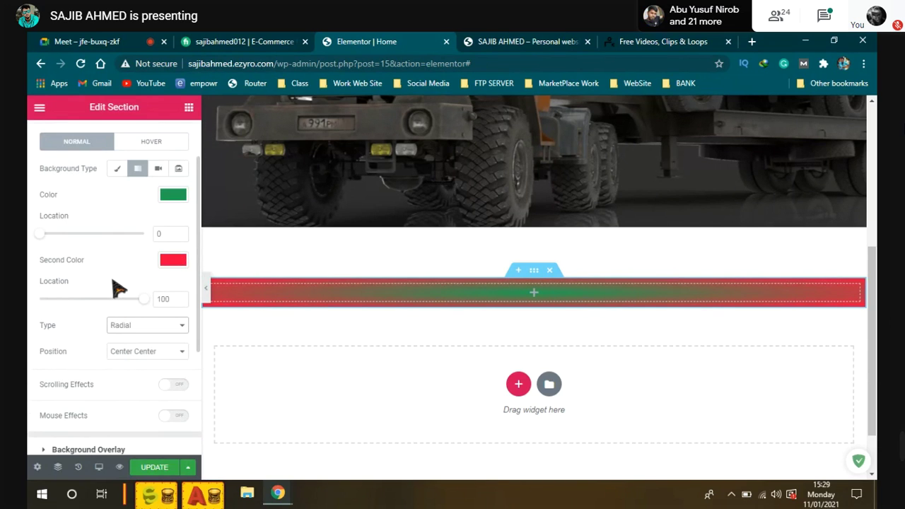
left_click_drag(144, 306, 172, 298)
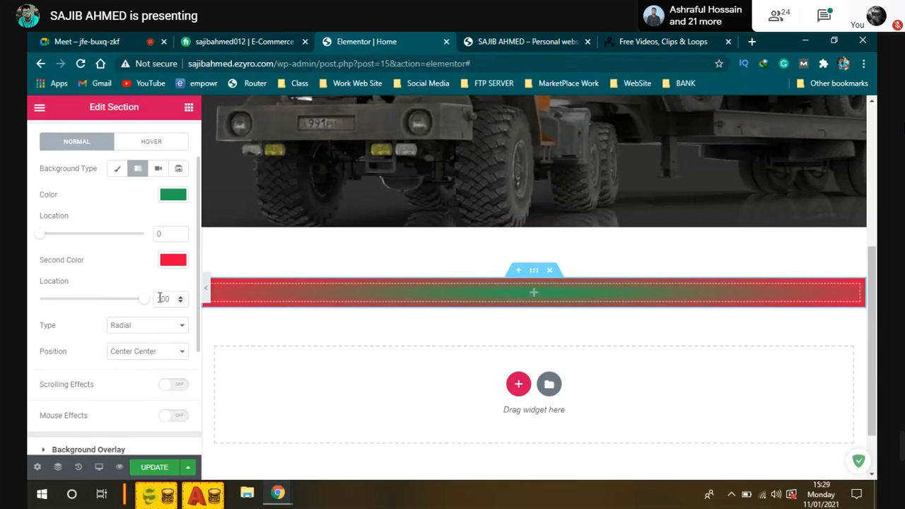
left_click_drag(53, 240, 76, 240)
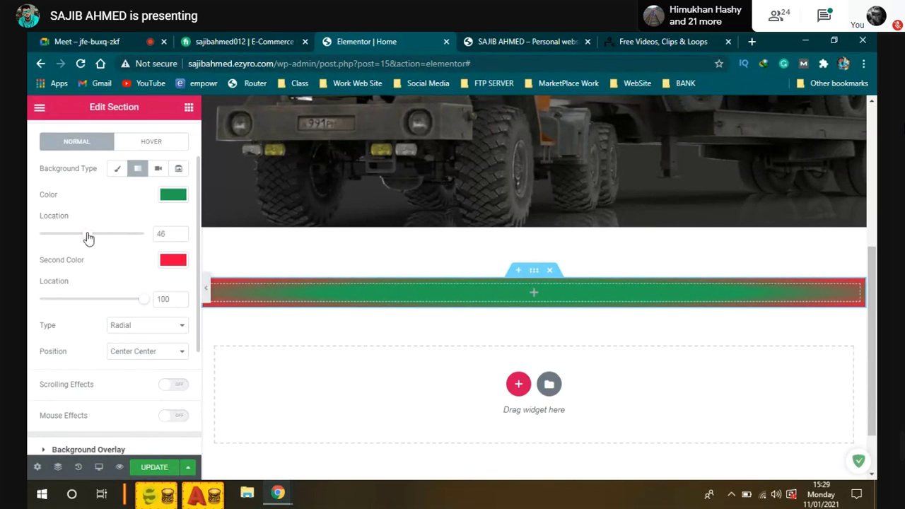
Unlink the gradient section's padding values and set its top padding to 200 px
scroll(121, 409, "down", 3)
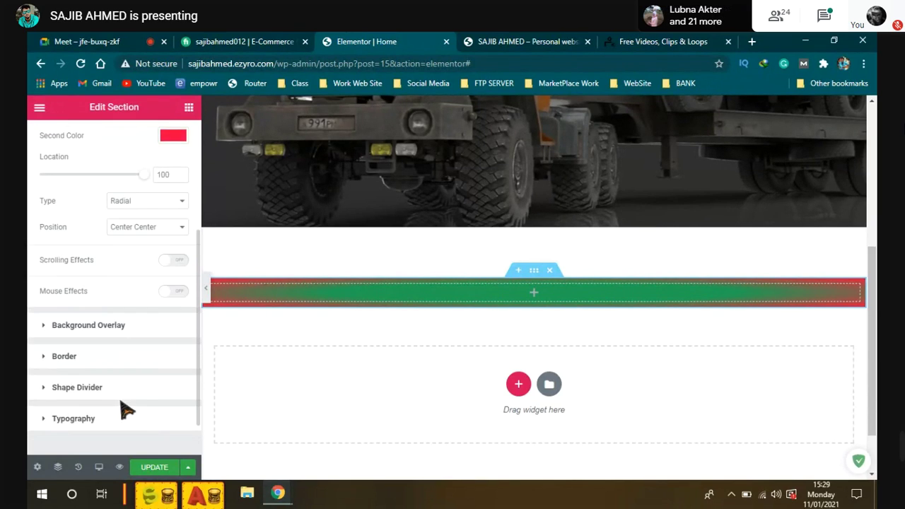
scroll(111, 313, "up", 5)
scroll(549, 379, "up", 3)
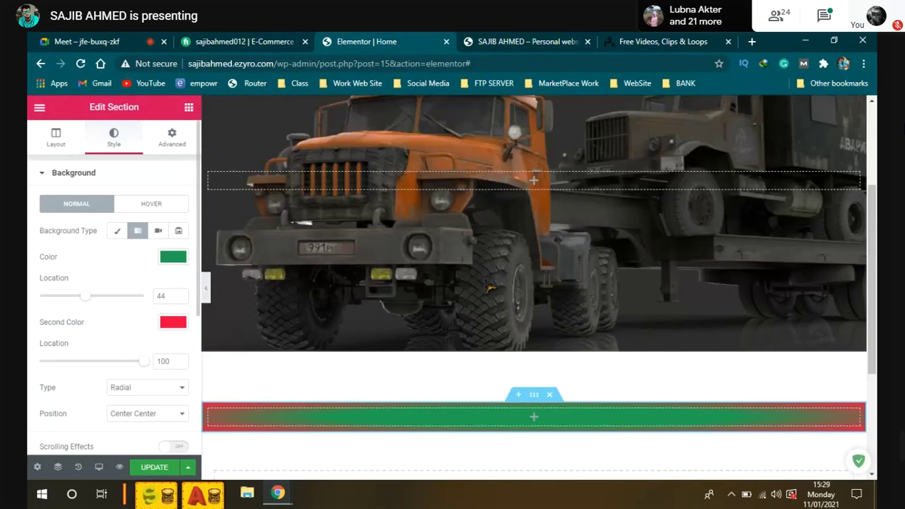
scroll(550, 390, "down", 1)
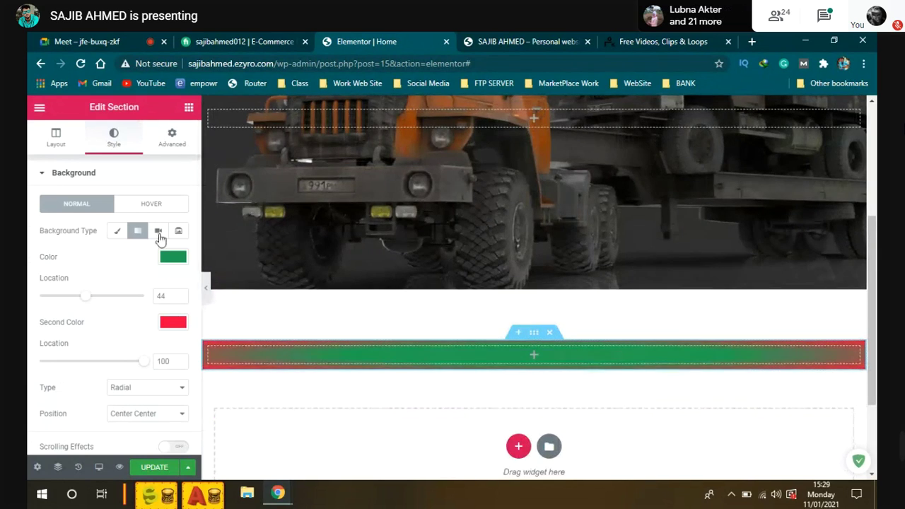
left_click(176, 139)
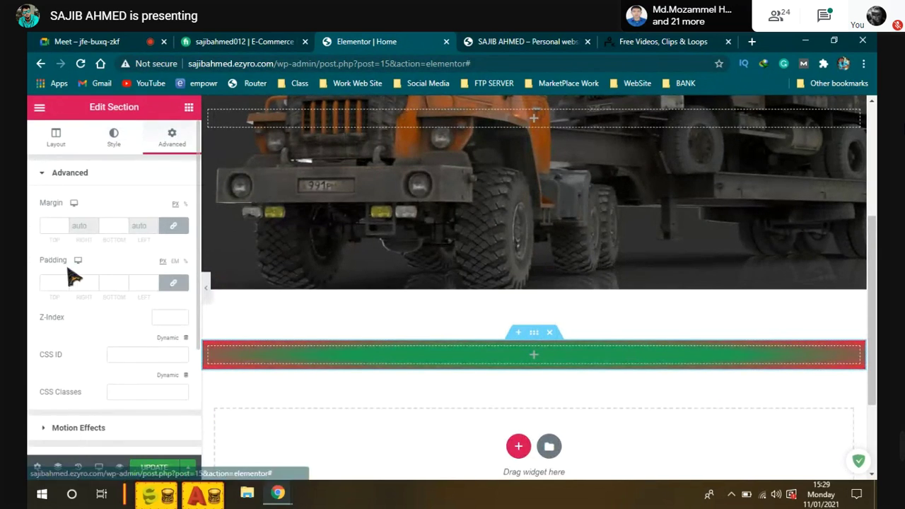
left_click(173, 283)
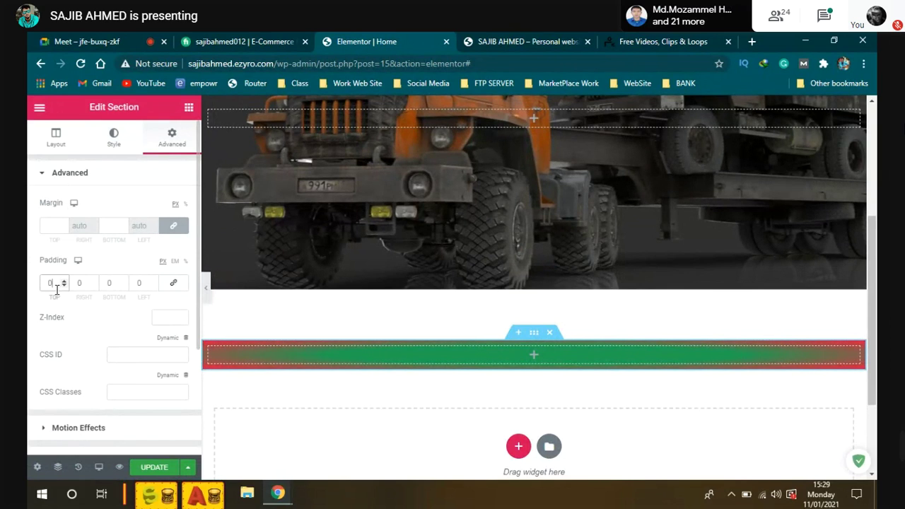
type("2")
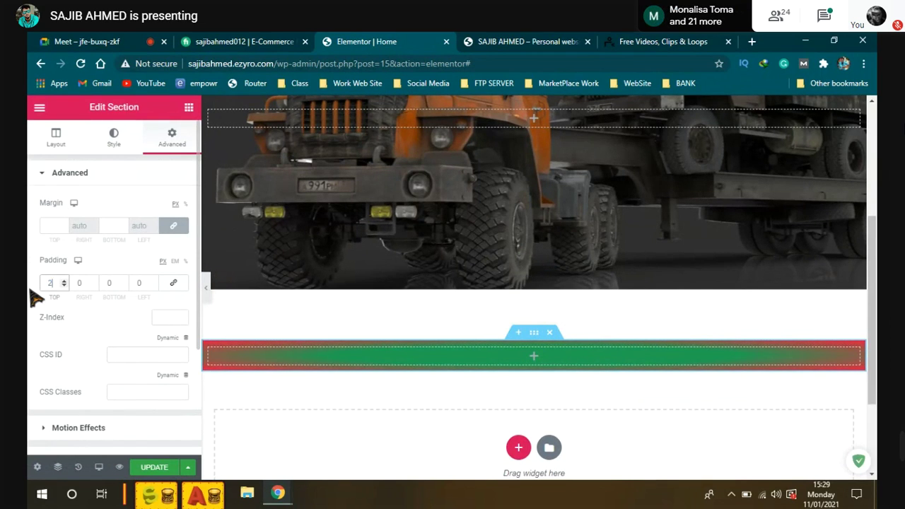
type("00")
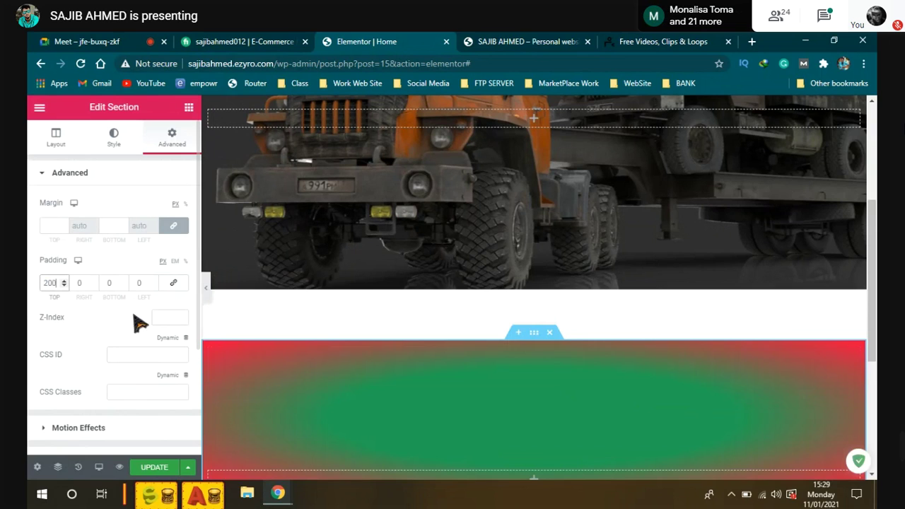
Set the gradient section's bottom padding to 200 px and update the page
left_click(113, 283)
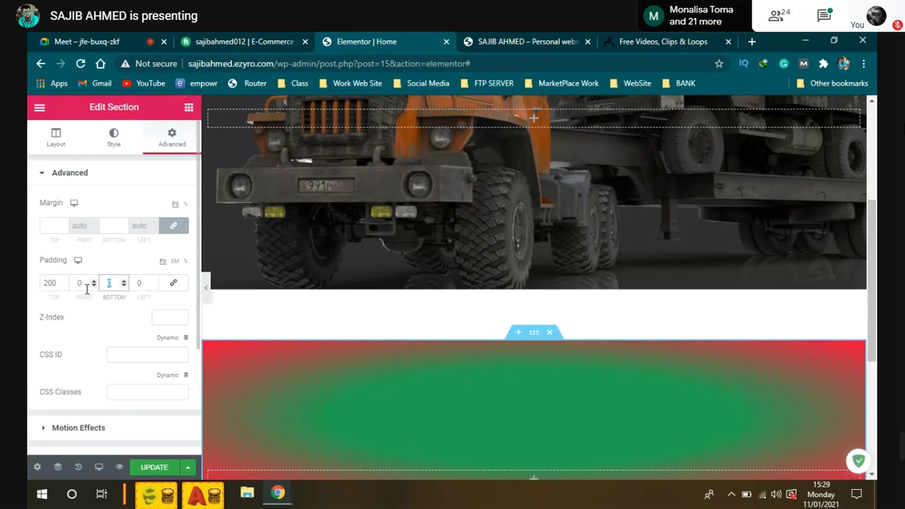
type("200")
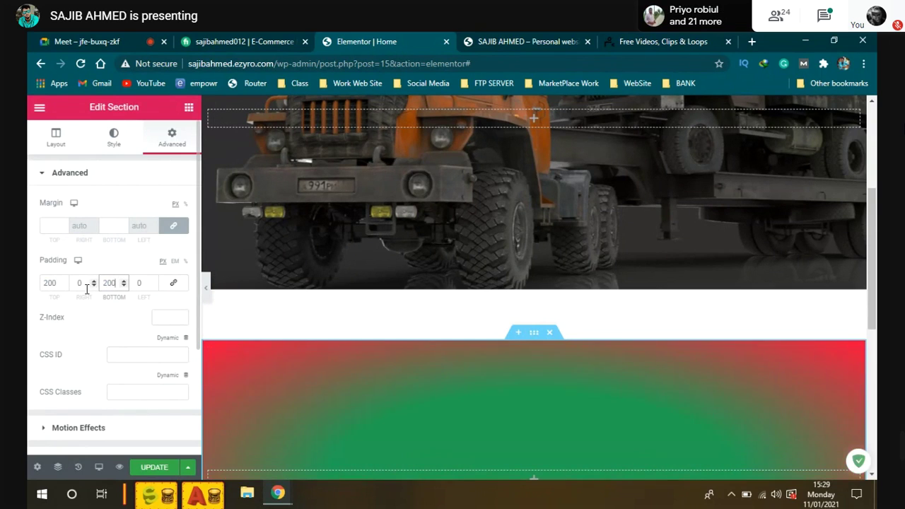
scroll(86, 288, "down", 1)
left_click(151, 472)
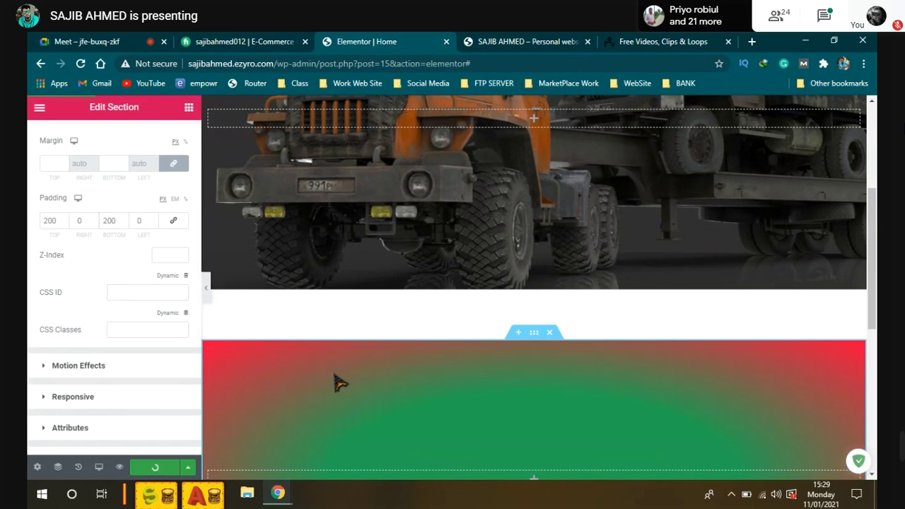
scroll(398, 388, "down", 6)
scroll(478, 367, "up", 3)
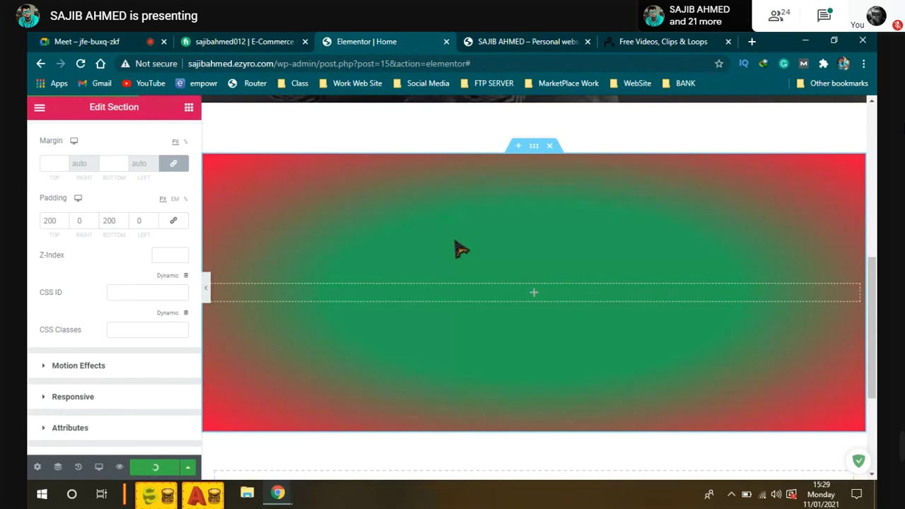
scroll(390, 311, "up", 1)
scroll(391, 315, "down", 2)
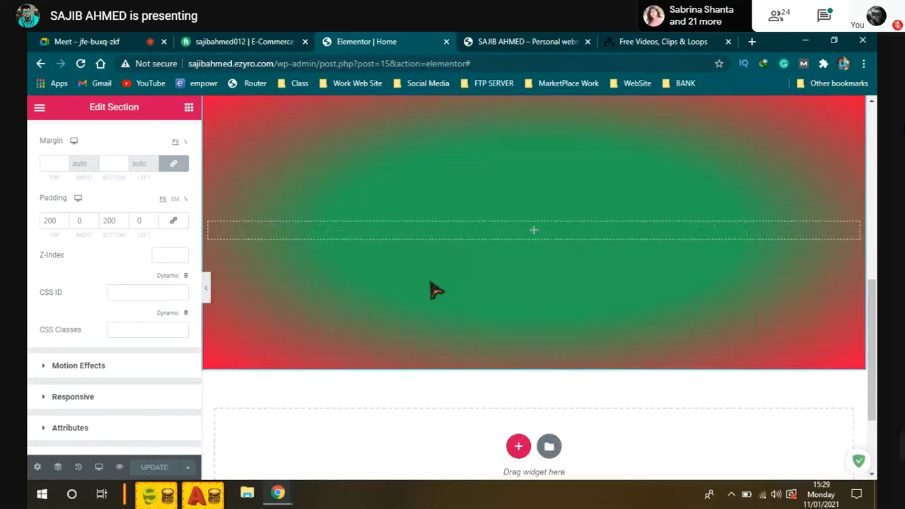
Unlink the gradient section's margin values, set the top margin to 0 and the bottom margin to 80 px, and update the page
scroll(119, 196, "up", 1)
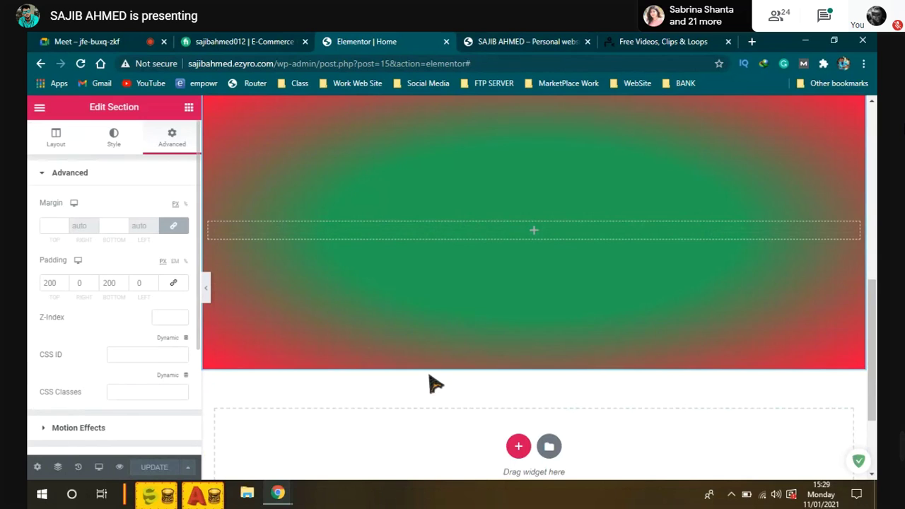
left_click(173, 225)
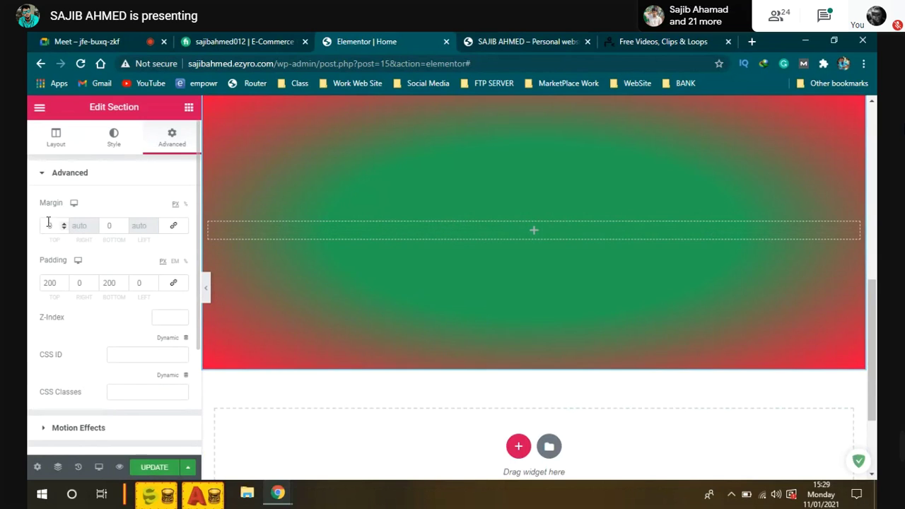
double_click(47, 225)
left_click(113, 225)
type("8")
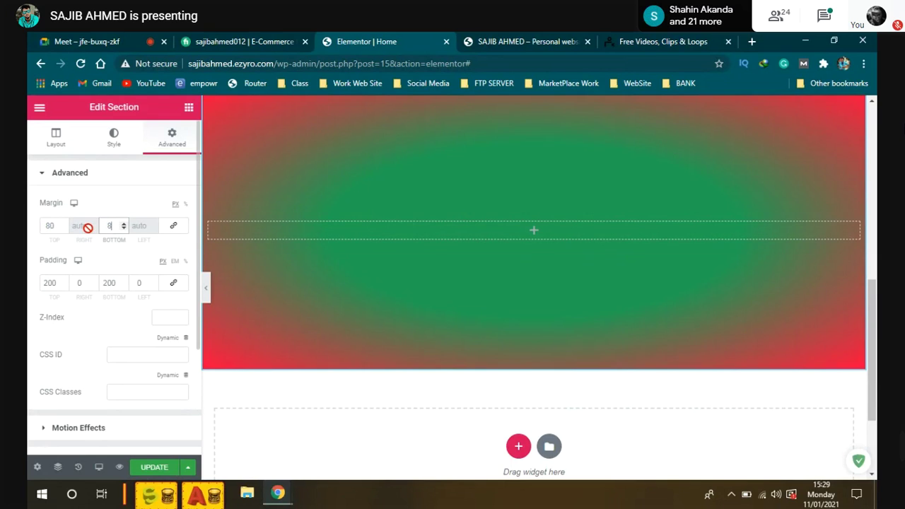
type("0")
left_click_drag(57, 224, 34, 236)
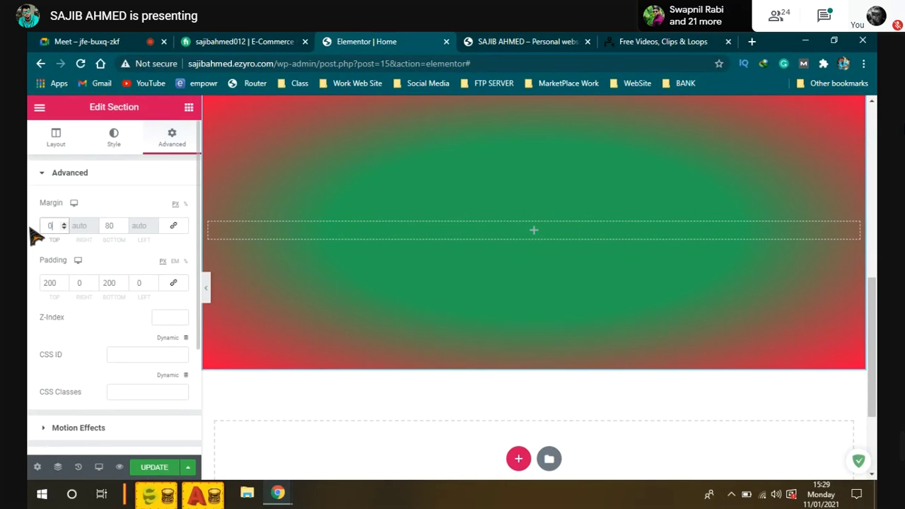
left_click(151, 466)
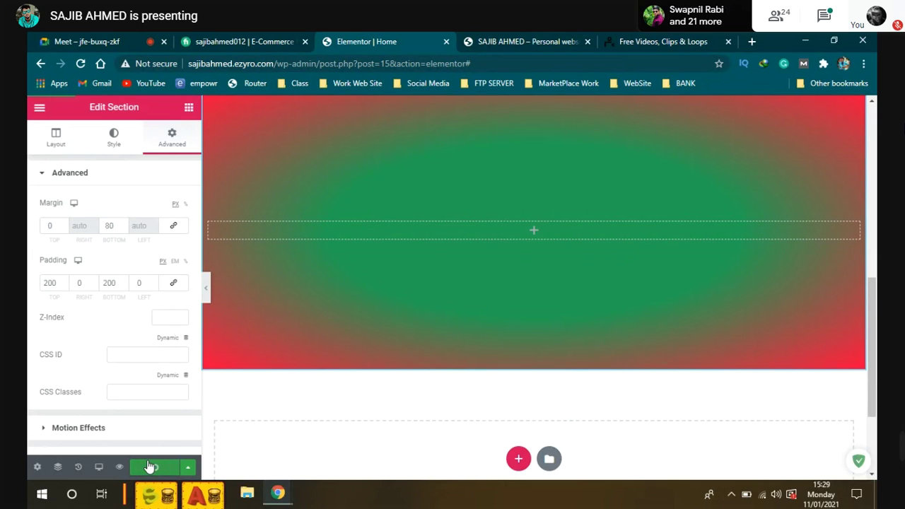
Reload the live home page and examine the gradient section and its spacing from the truck section and the footer
left_click(503, 42)
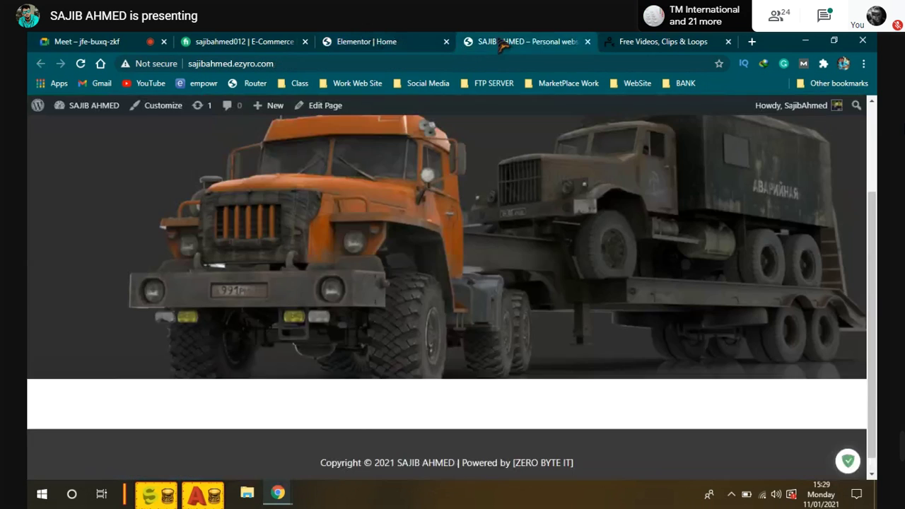
left_click(81, 63)
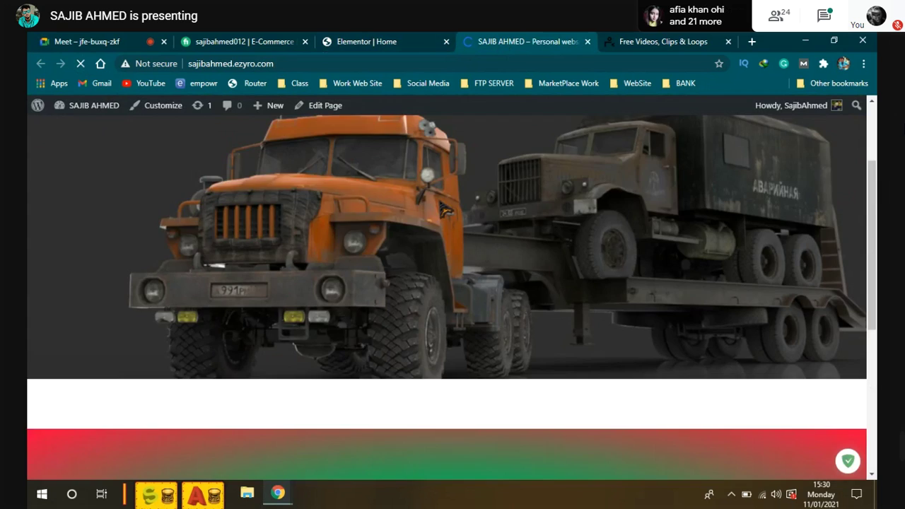
scroll(445, 208, "down", 4)
scroll(577, 244, "up", 1)
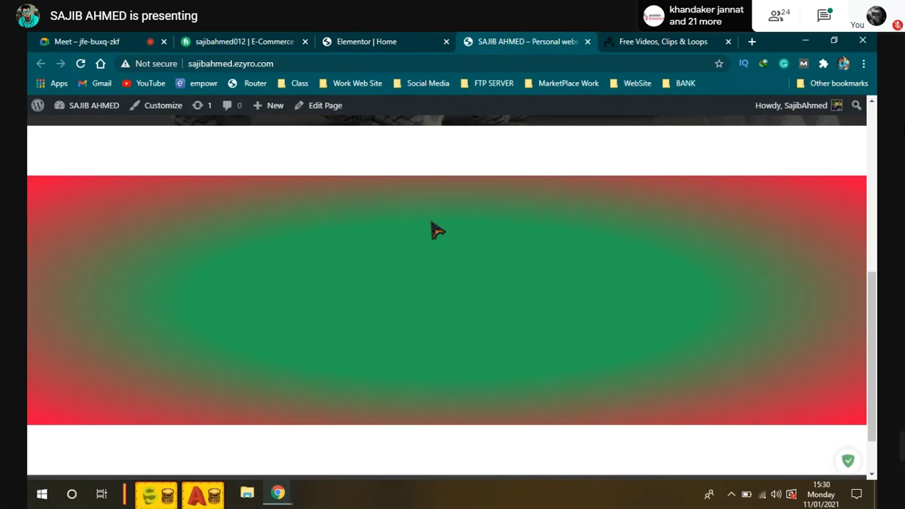
scroll(313, 237, "up", 2)
scroll(315, 234, "down", 3)
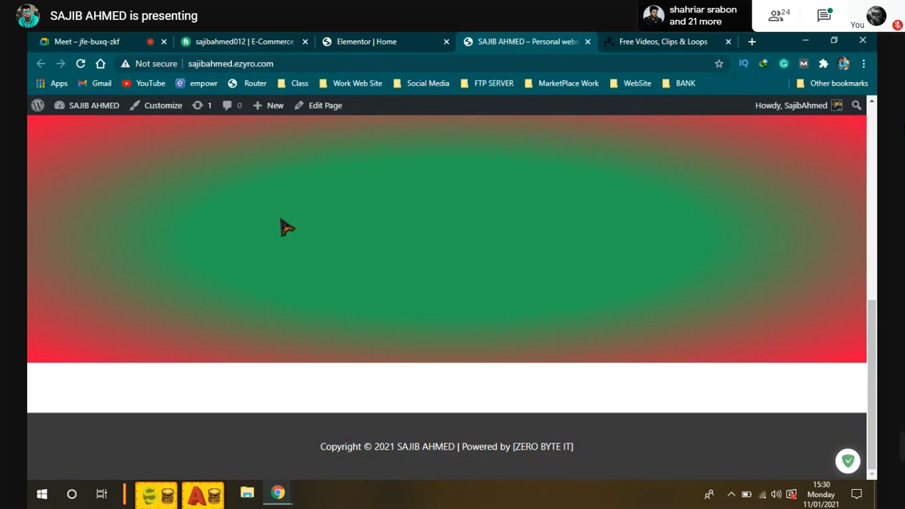
scroll(438, 234, "up", 6)
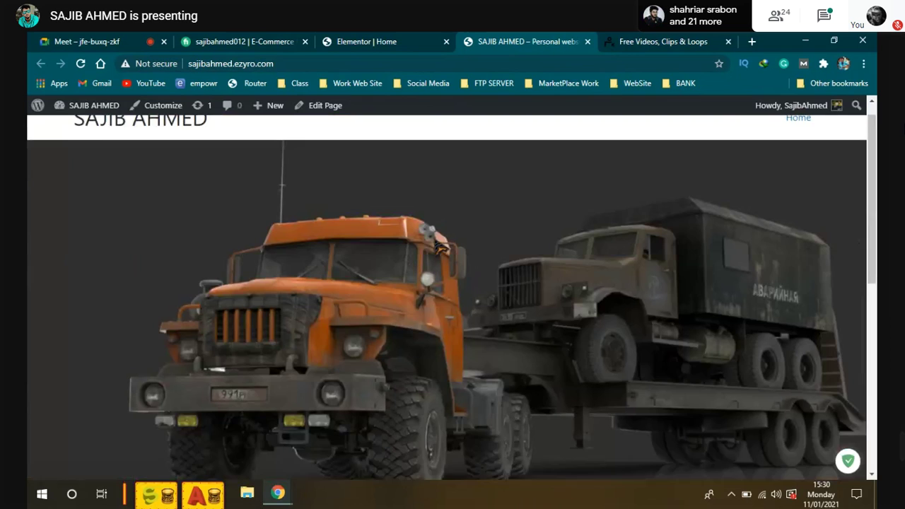
scroll(440, 247, "up", 1)
scroll(438, 247, "down", 8)
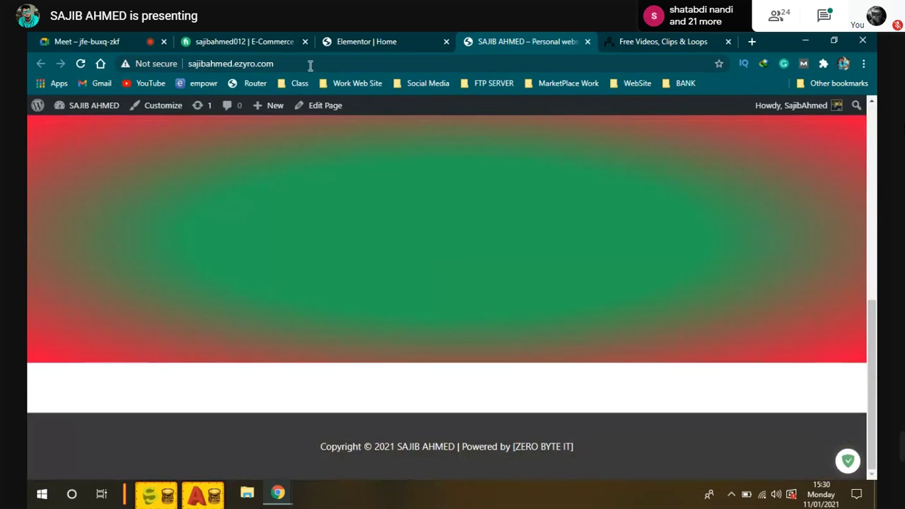
left_click(110, 43)
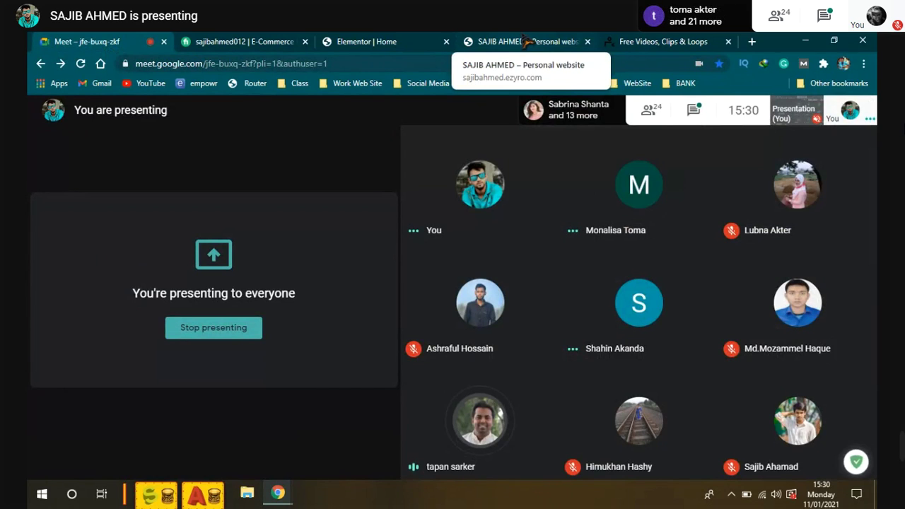
left_click(527, 42)
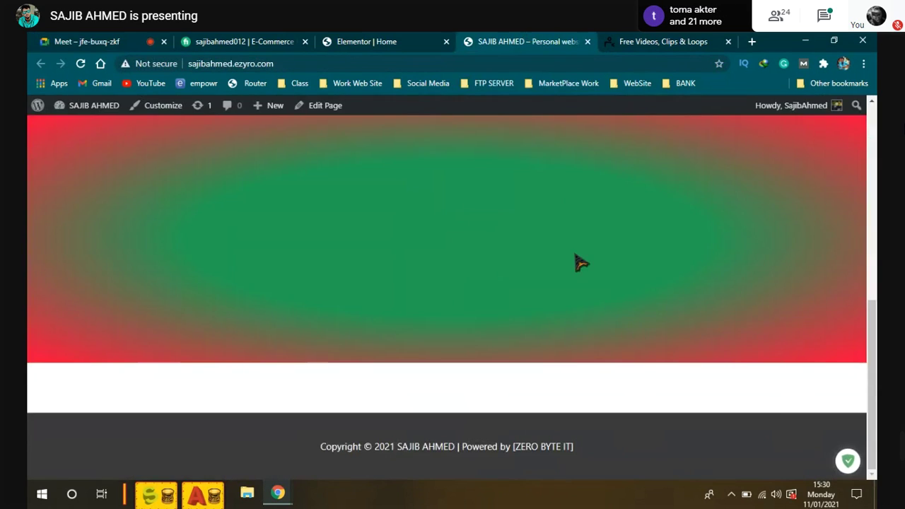
scroll(495, 176, "up", 1)
Return to the Elementor editor and delete the radial gradient section below the truck section
left_click(384, 43)
scroll(505, 269, "up", 3)
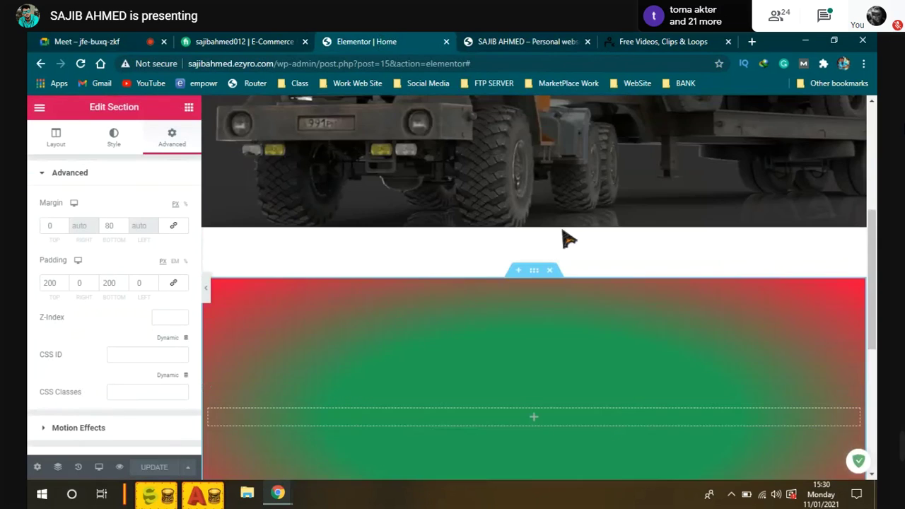
left_click(552, 272)
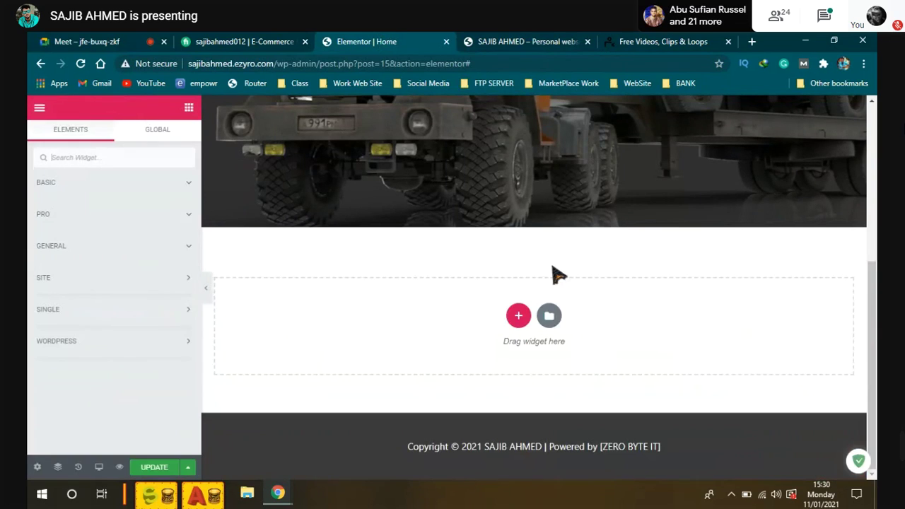
scroll(414, 251, "up", 3)
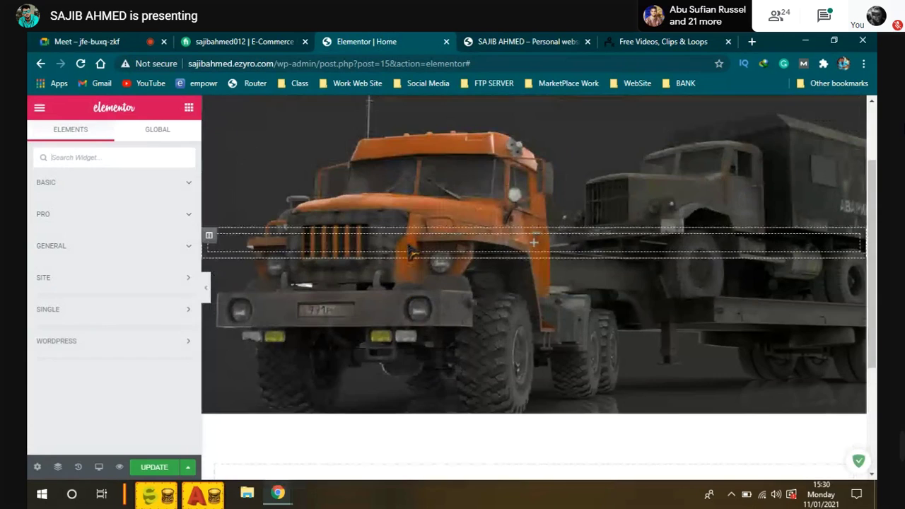
scroll(453, 234, "up", 2)
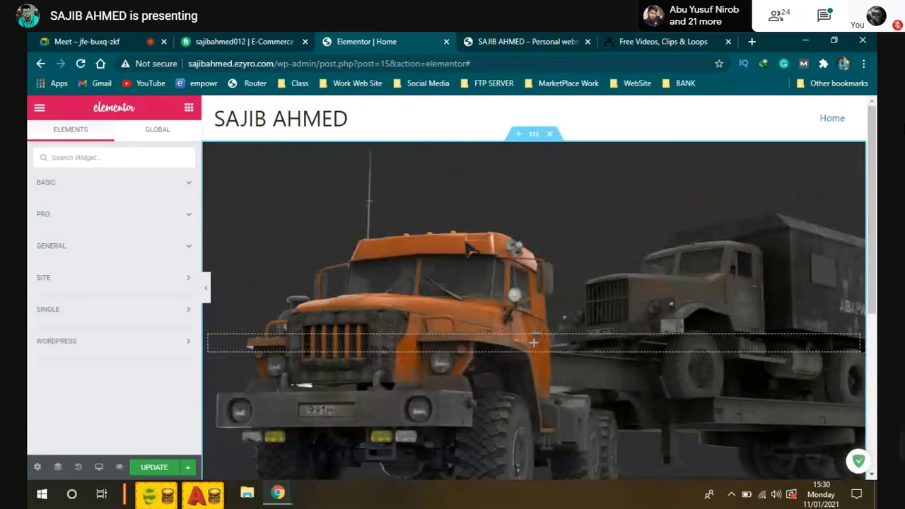
scroll(559, 226, "down", 3)
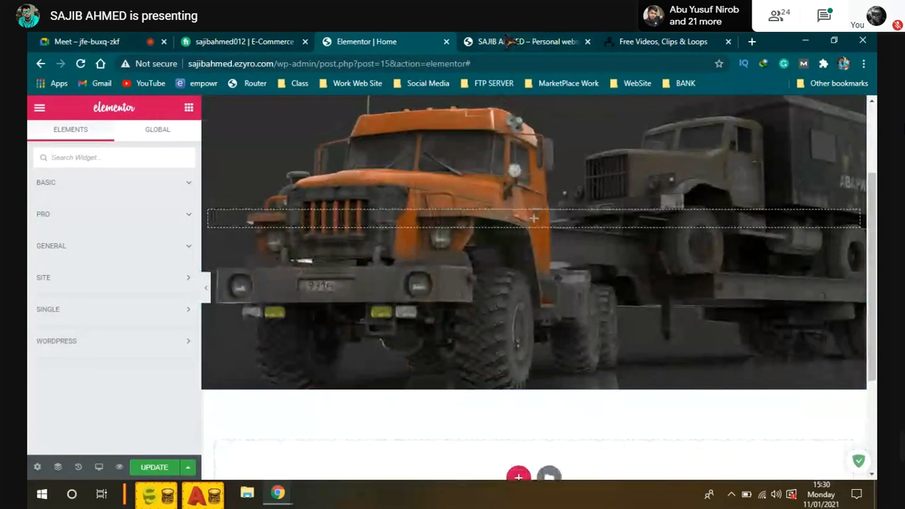
left_click(111, 42)
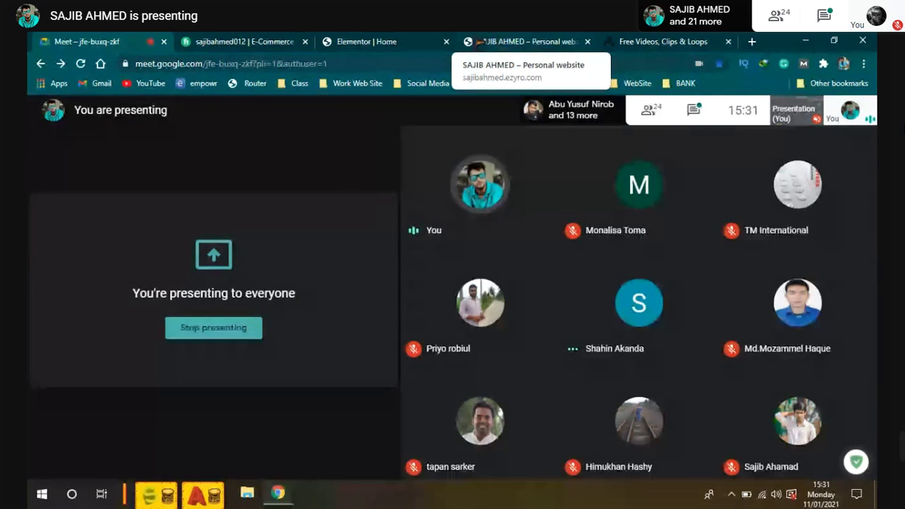
left_click(498, 41)
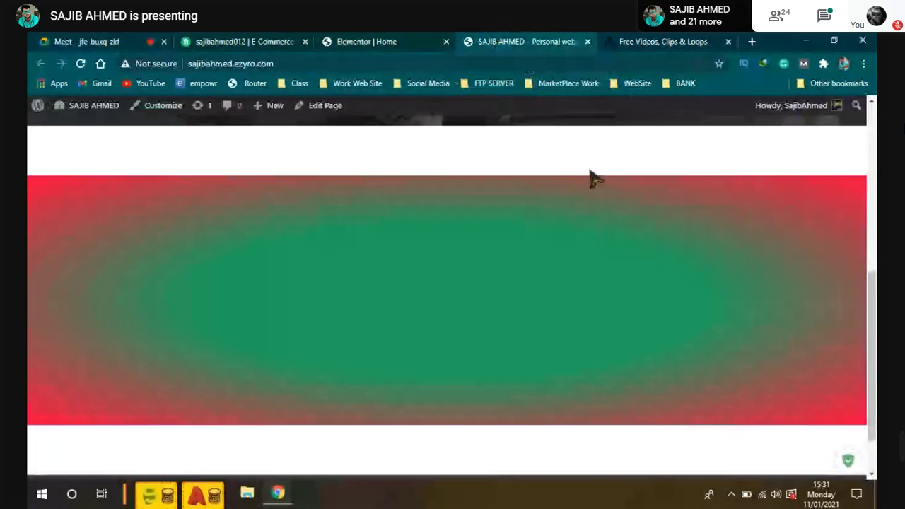
scroll(438, 245, "up", 2)
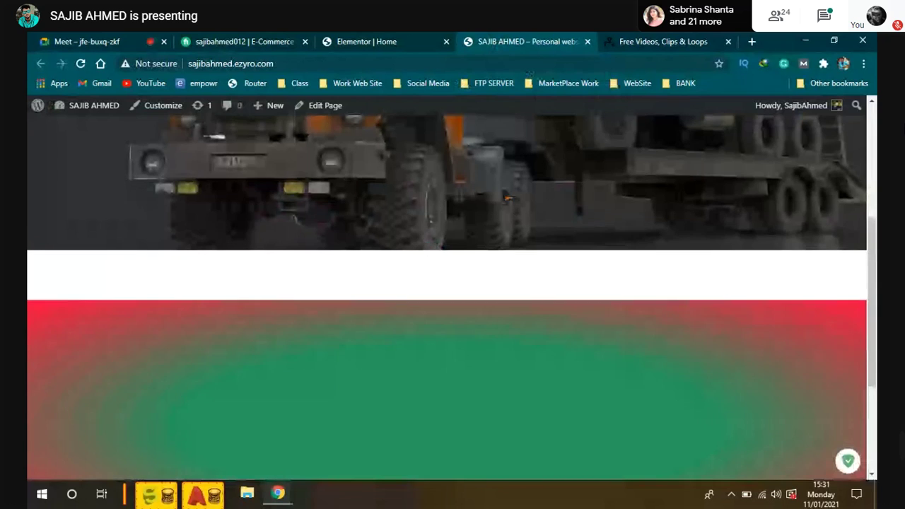
left_click(394, 41)
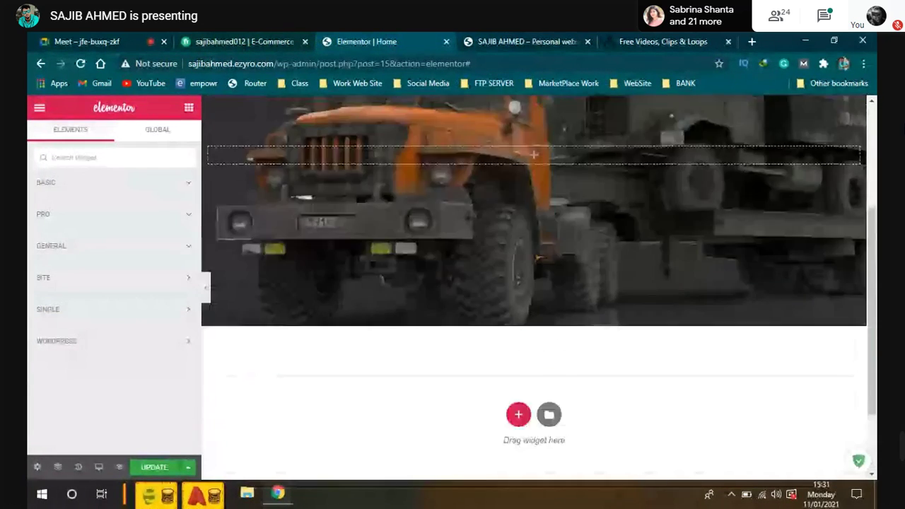
scroll(544, 138, "up", 3)
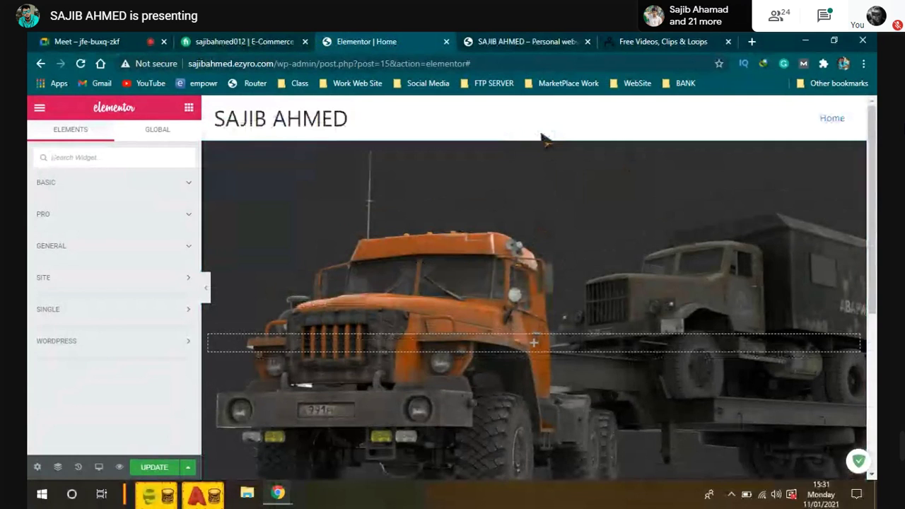
key("ctrl+1")
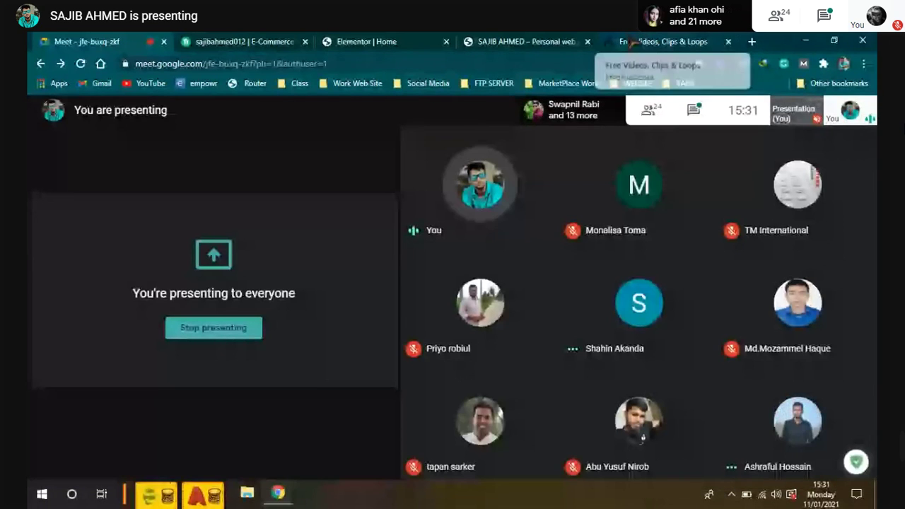
Switch to the Life of Vids website and look through its featured videos and collections of free clips
left_click(631, 44)
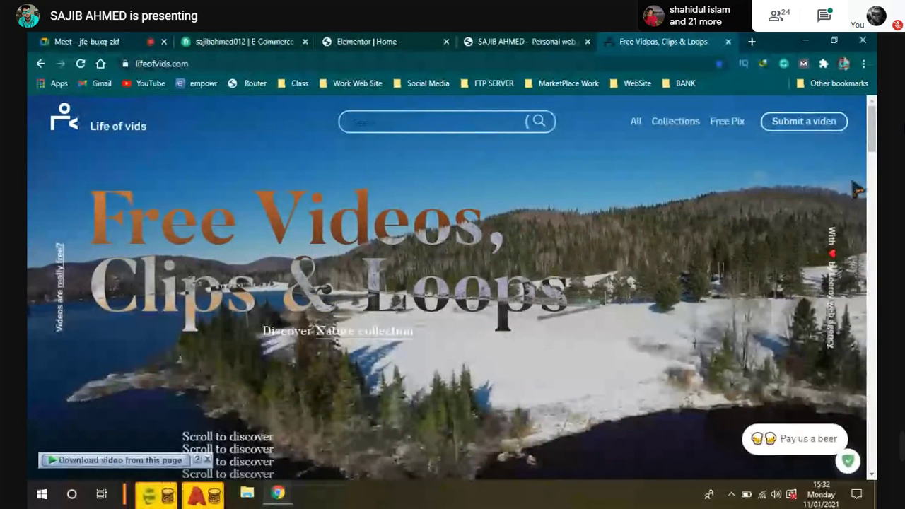
scroll(858, 190, "down", 2)
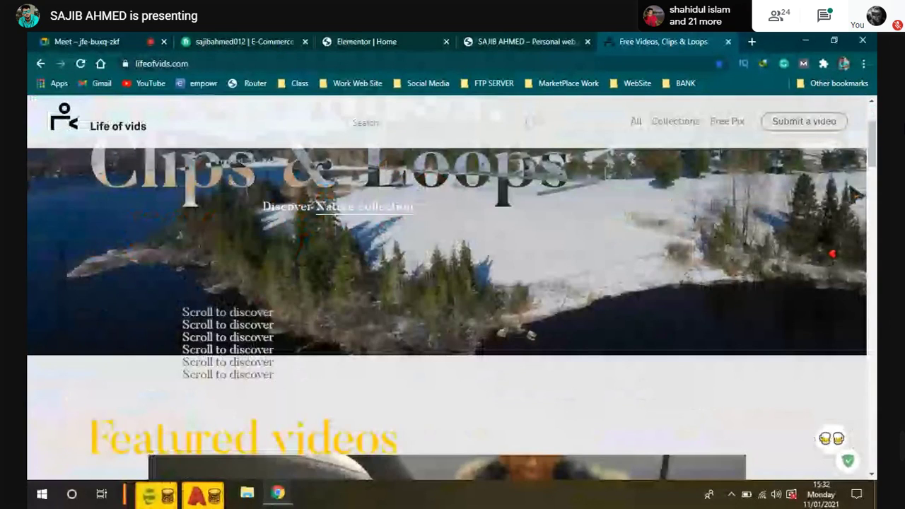
scroll(856, 194, "up", 2)
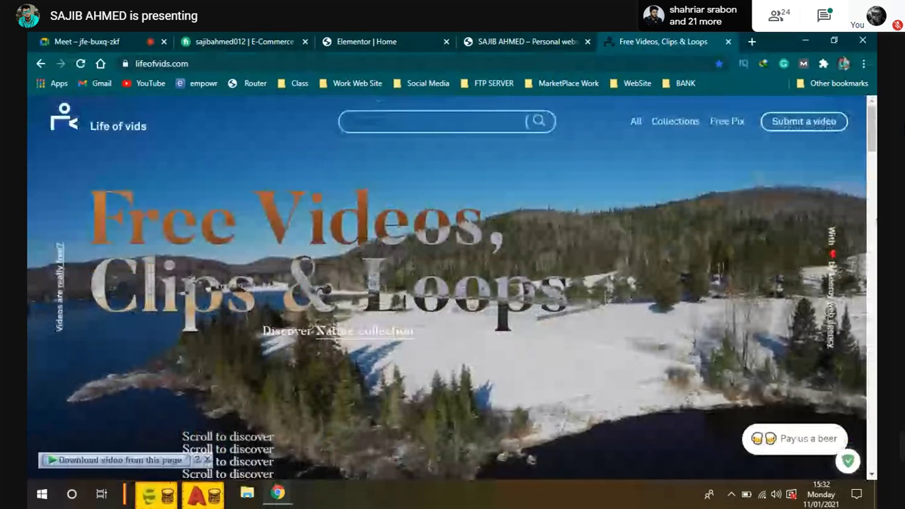
scroll(874, 228, "down", 8)
scroll(875, 227, "down", 4)
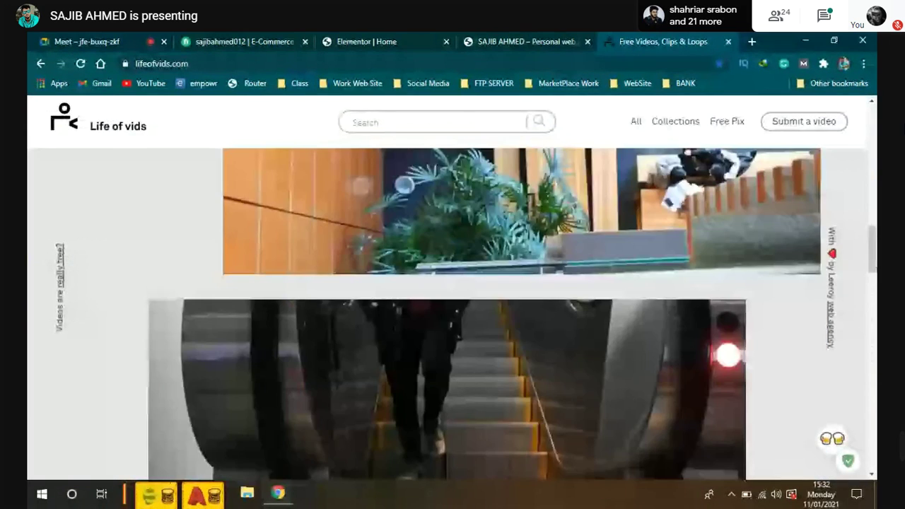
scroll(875, 228, "down", 3)
scroll(874, 227, "down", 3)
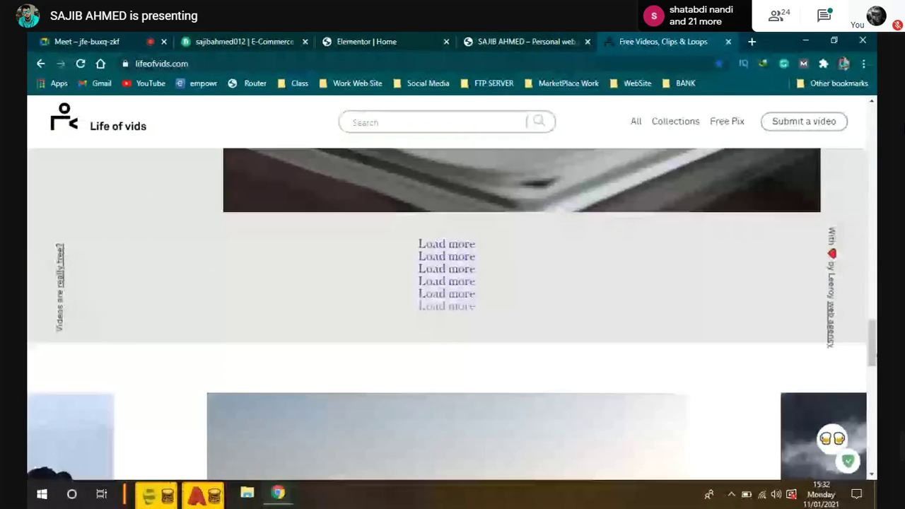
scroll(354, 306, "down", 3)
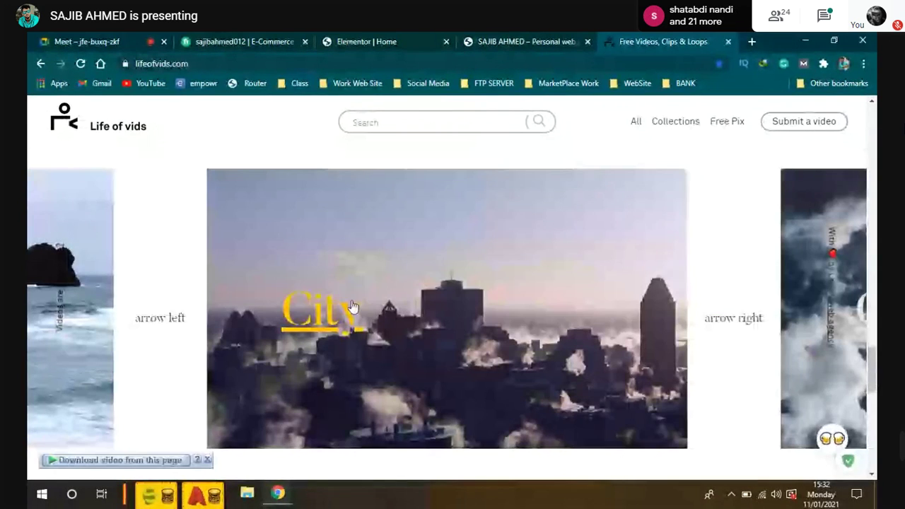
Open the City collection on Life of Vids and view the truck section of the live home page while it loads
scroll(353, 306, "down", 2)
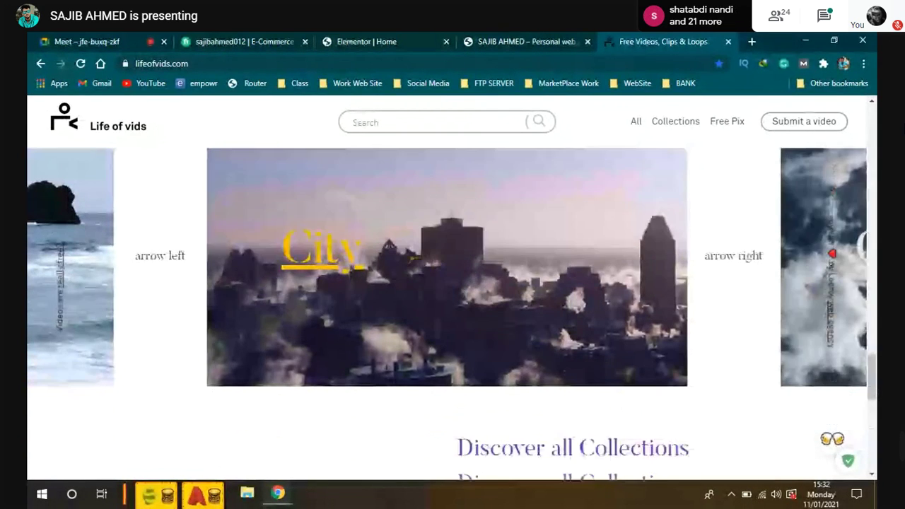
left_click(313, 254)
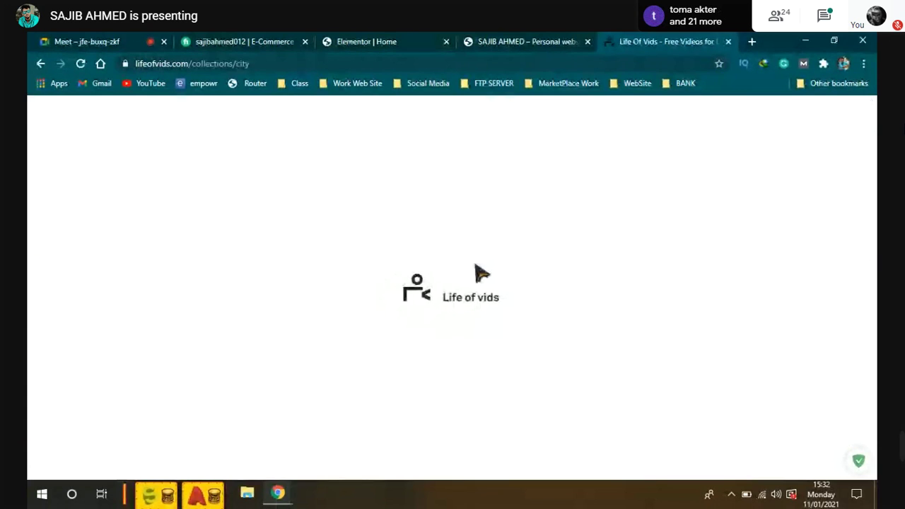
left_click(507, 42)
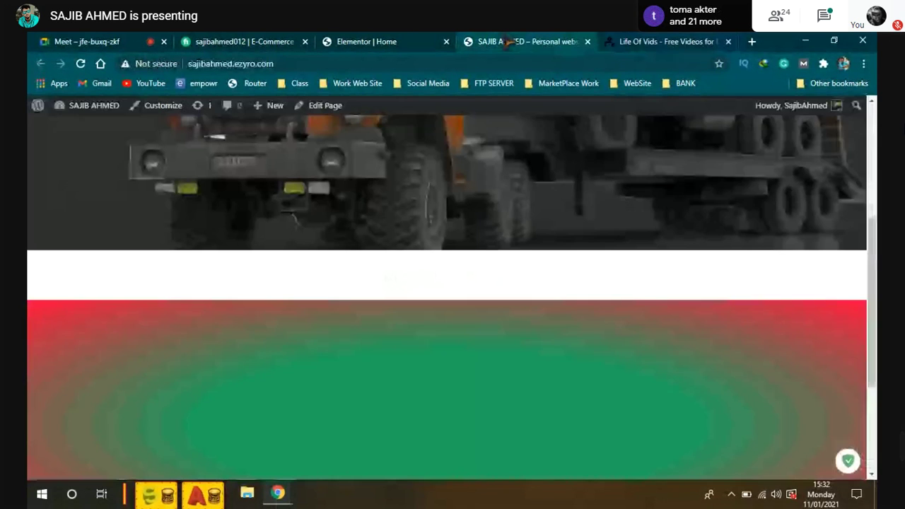
scroll(452, 294, "up", 4)
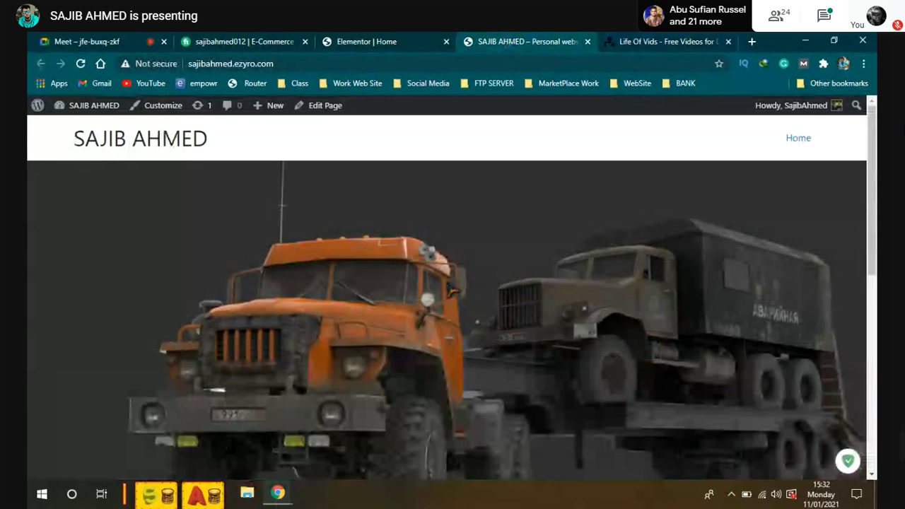
key("ctrl+Tab")
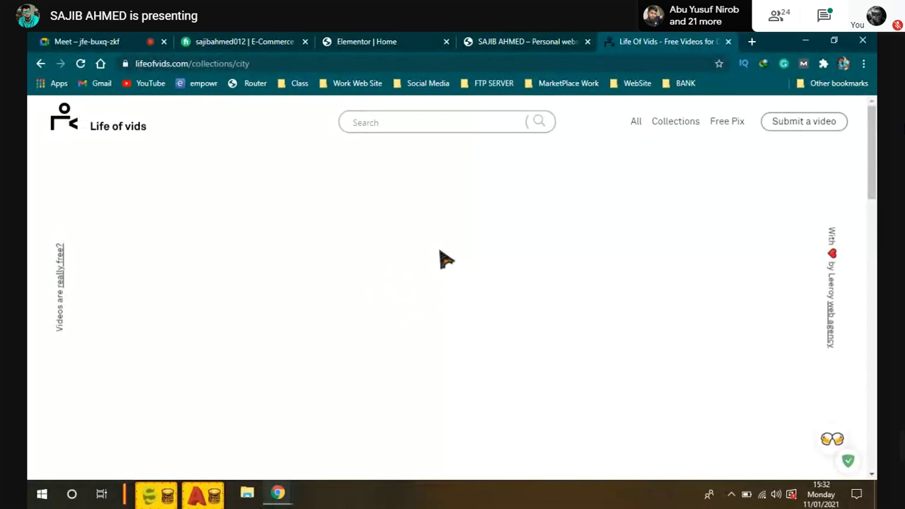
Find the bridge traffic clip in the City collection, start downloading its HD 720p version, and minimize the download progress window
scroll(445, 259, "down", 2)
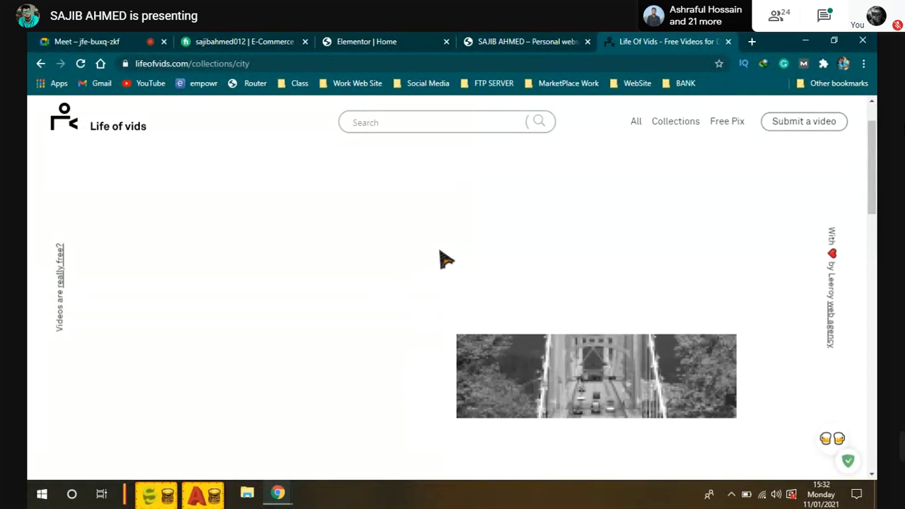
scroll(543, 292, "down", 5)
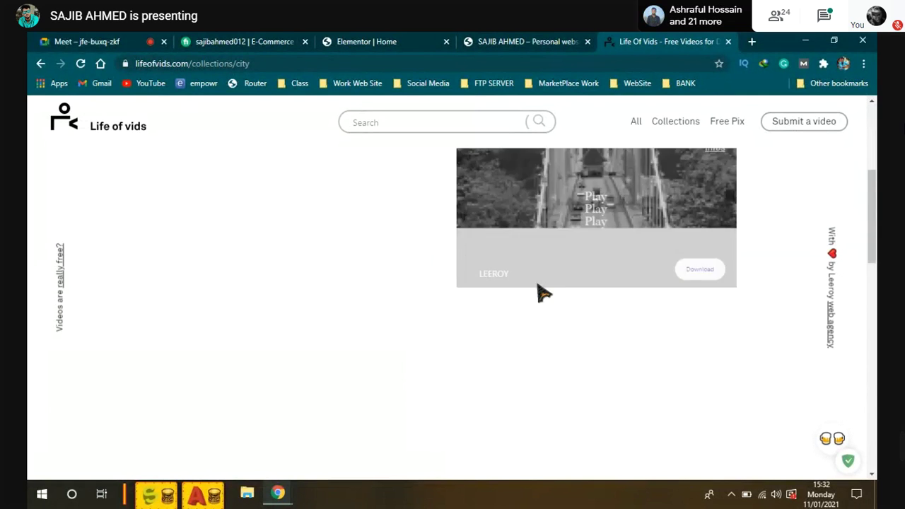
scroll(543, 292, "up", 5)
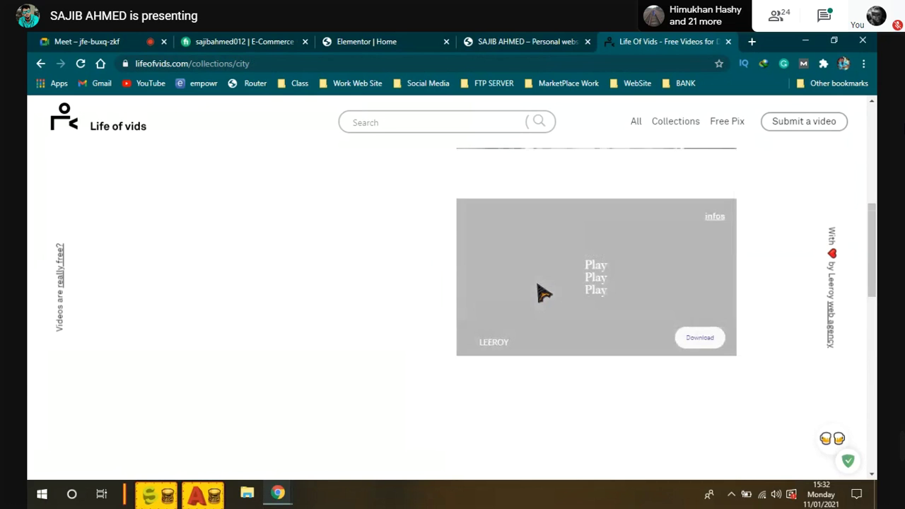
scroll(543, 292, "up", 3)
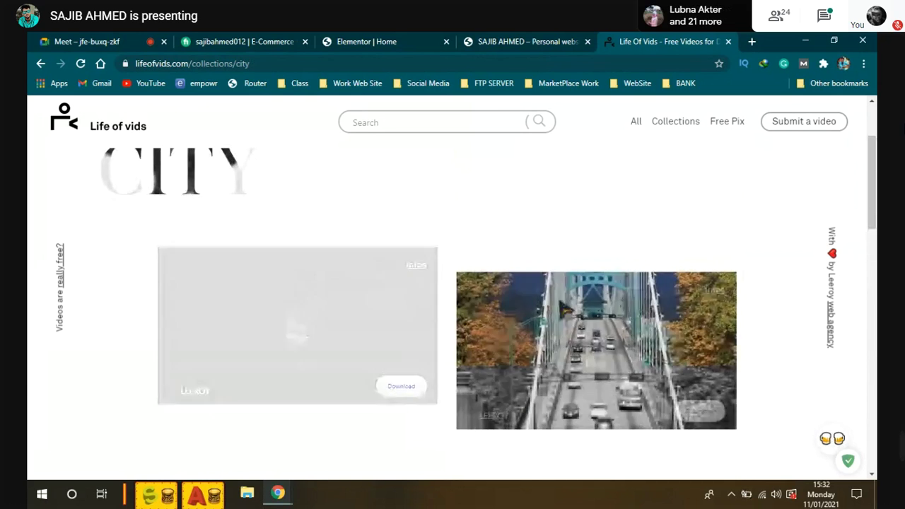
mouse_move(362, 327)
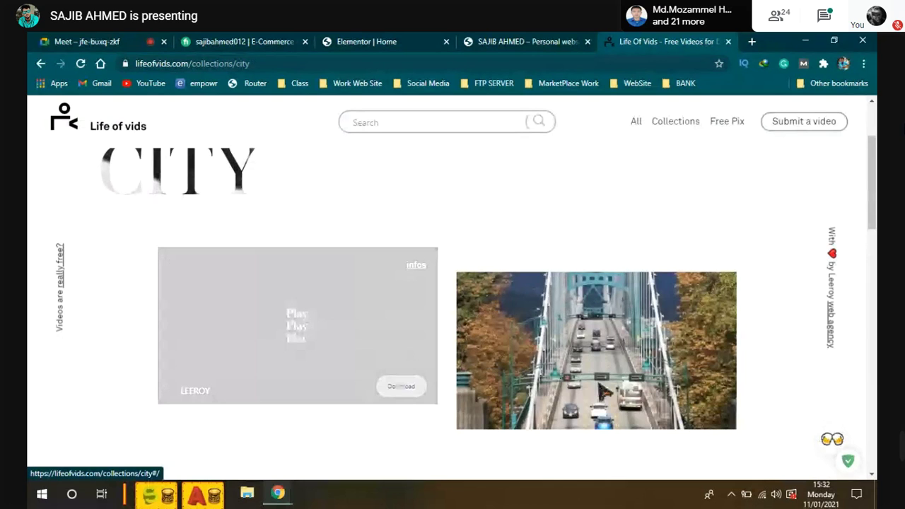
scroll(604, 391, "down", 1)
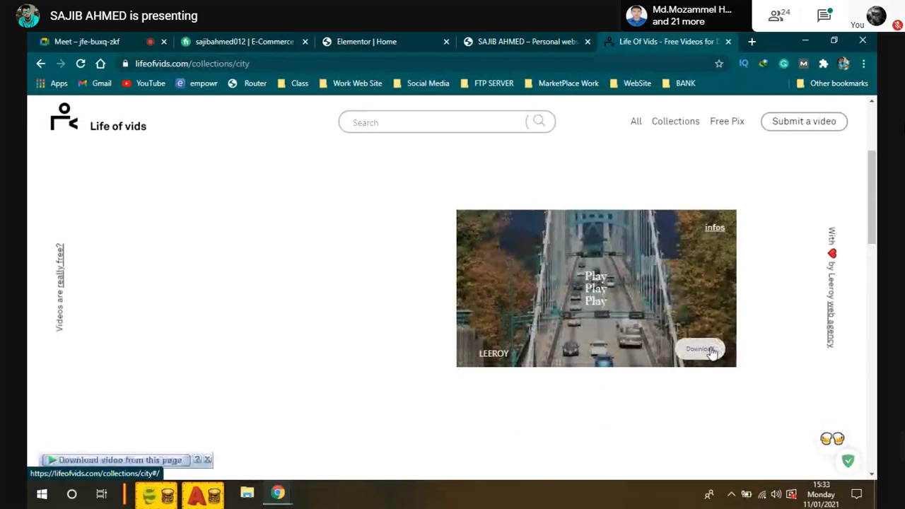
left_click(711, 351)
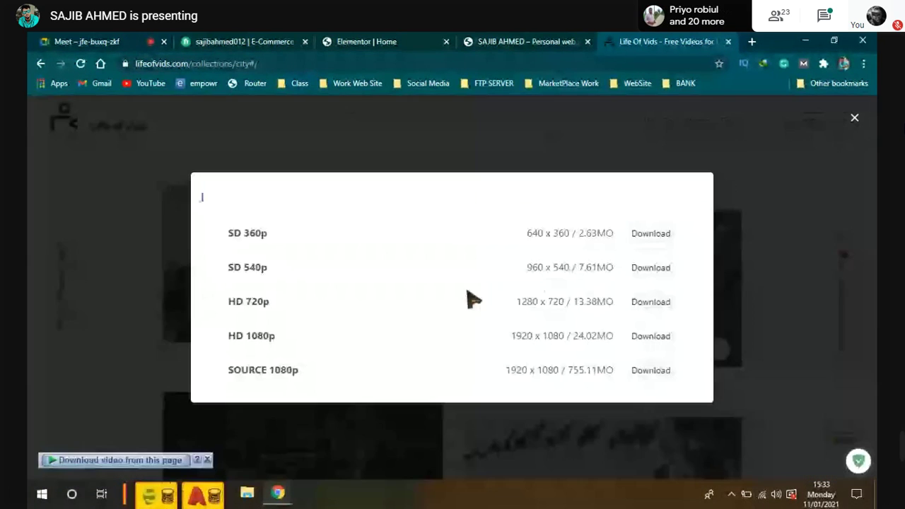
left_click(699, 351)
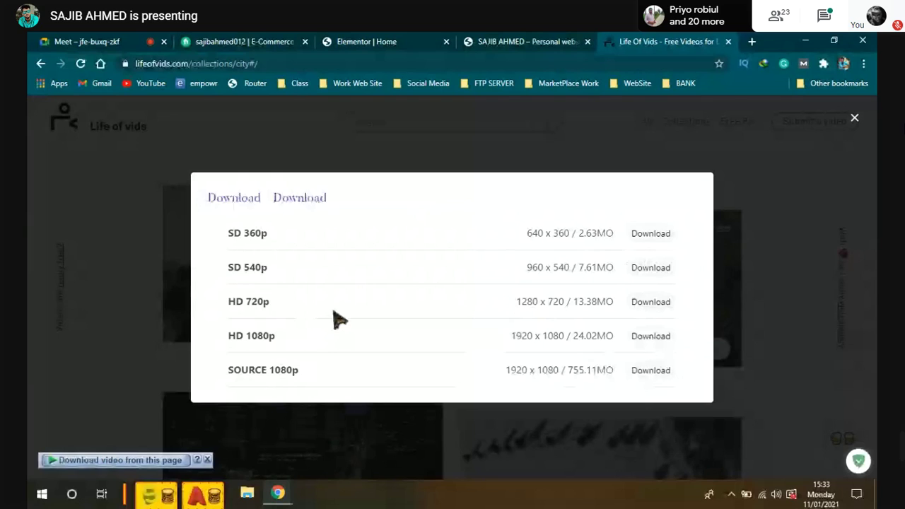
left_click(642, 304)
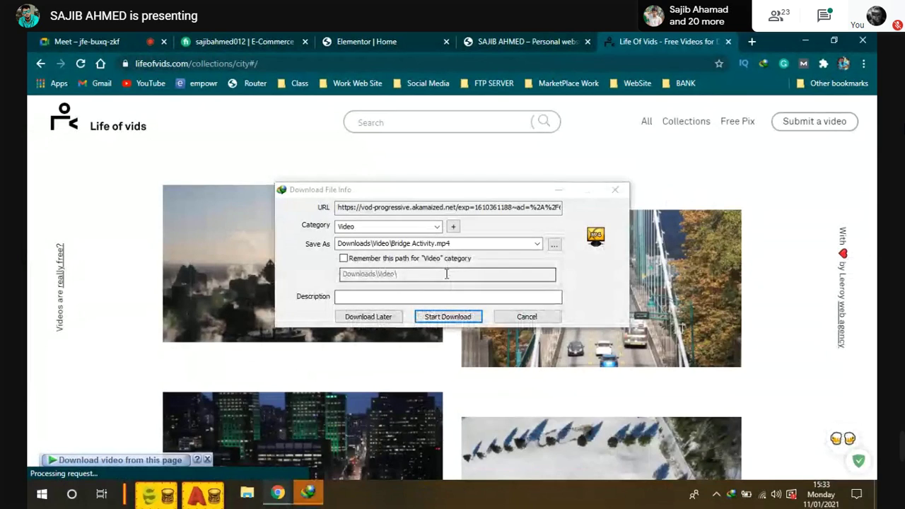
left_click(445, 318)
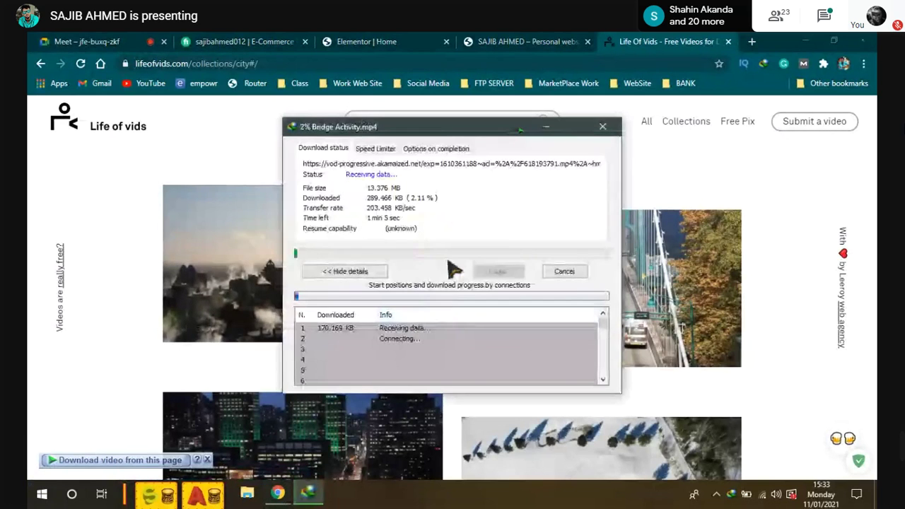
left_click(546, 127)
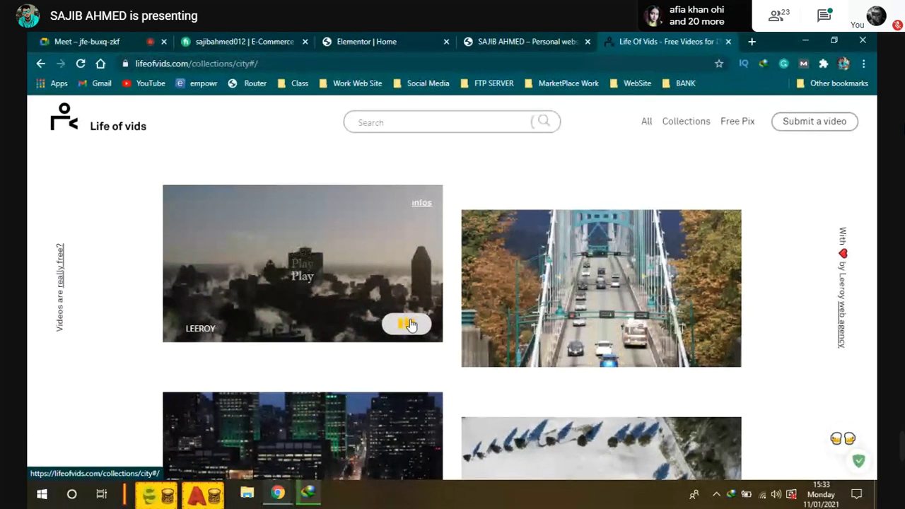
Start downloading the foggy city skyline clip in HD 1080p as Frozen City_2.mp4 and minimize its progress window
left_click(412, 324)
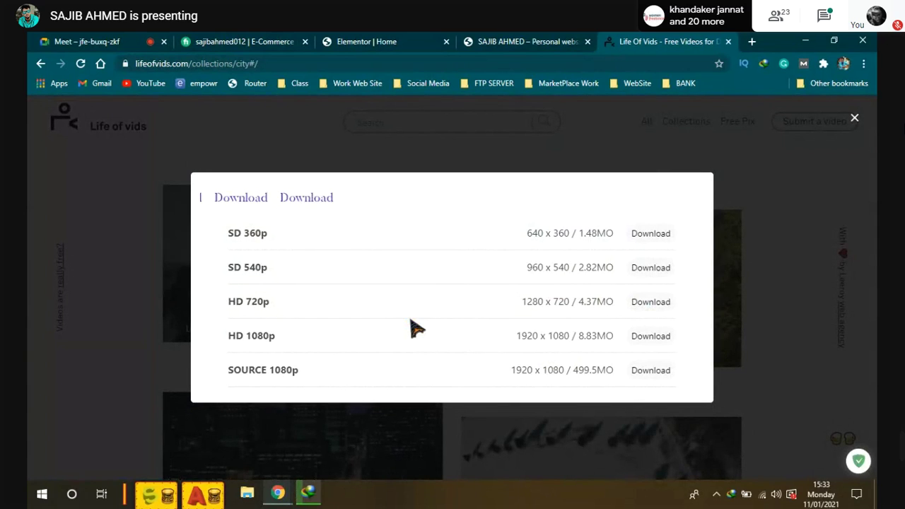
left_click(657, 343)
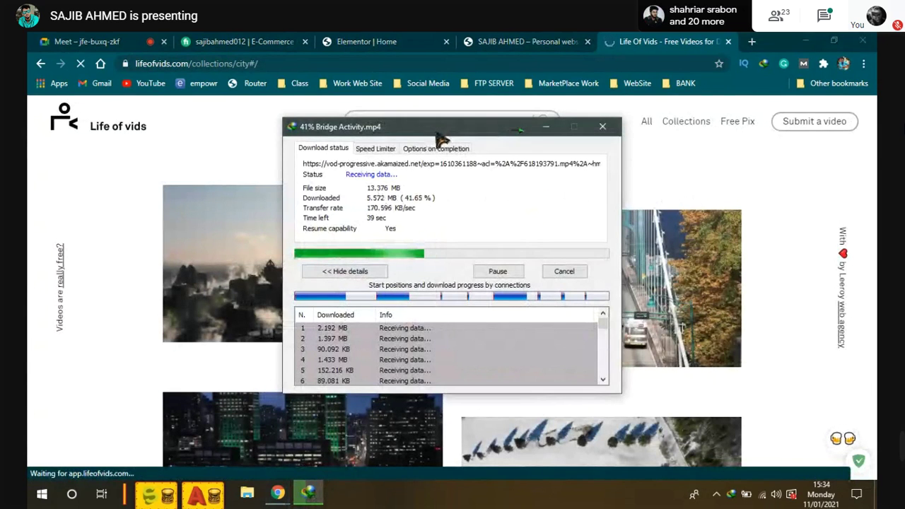
left_click_drag(437, 134, 449, 170)
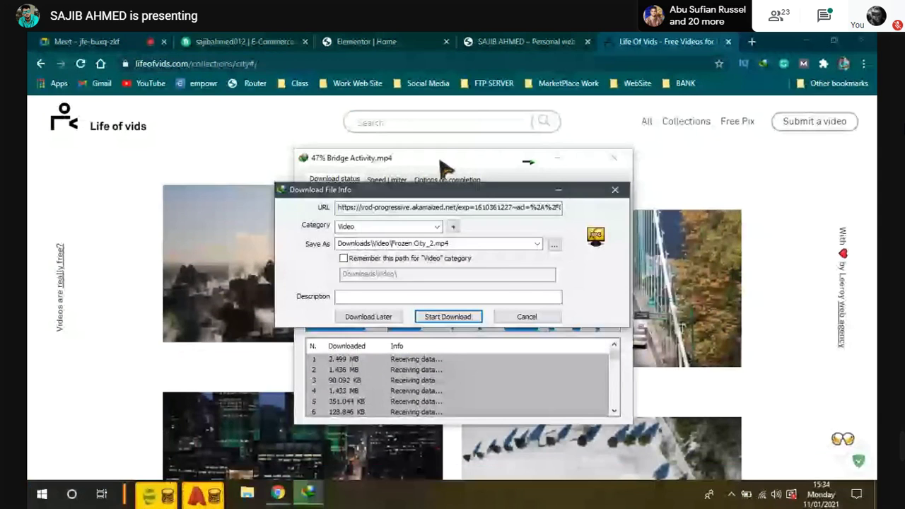
left_click_drag(431, 193, 453, 169)
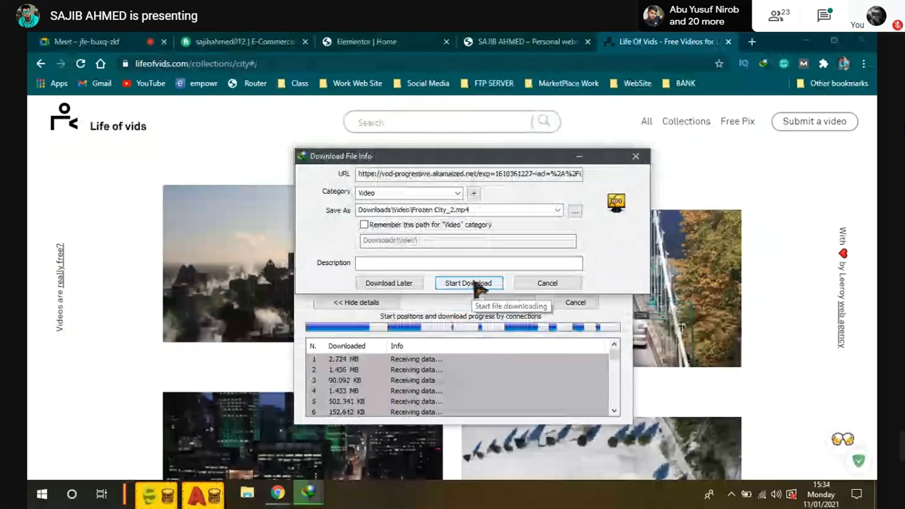
left_click(478, 286)
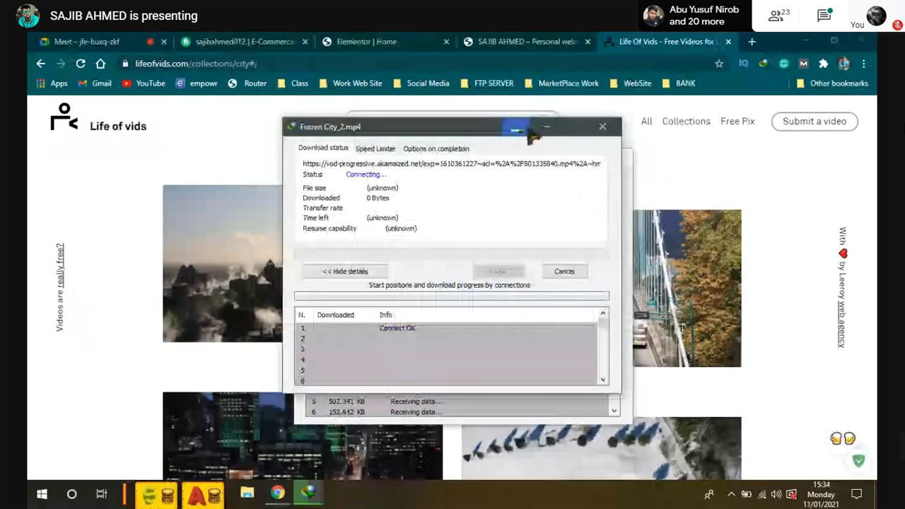
left_click(523, 130)
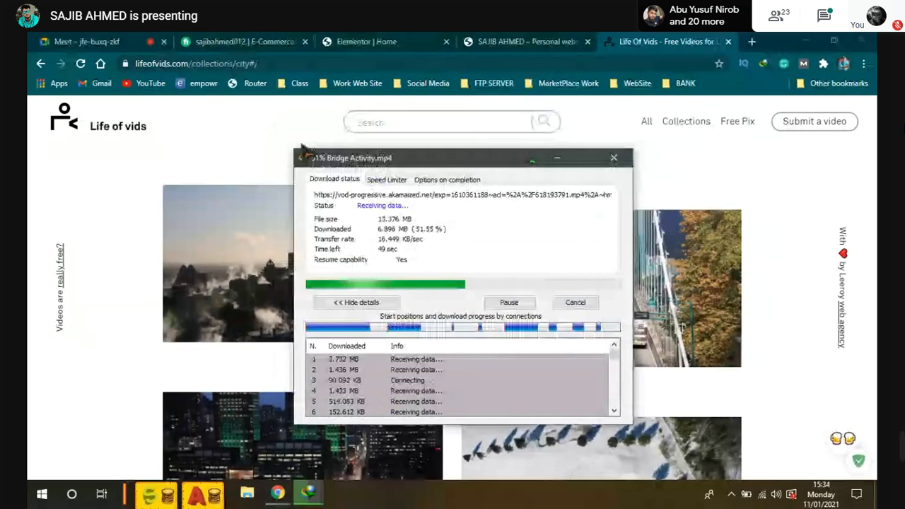
Switch to the Google Meet page and bring up the download progress windows to check both video downloads
left_click(87, 42)
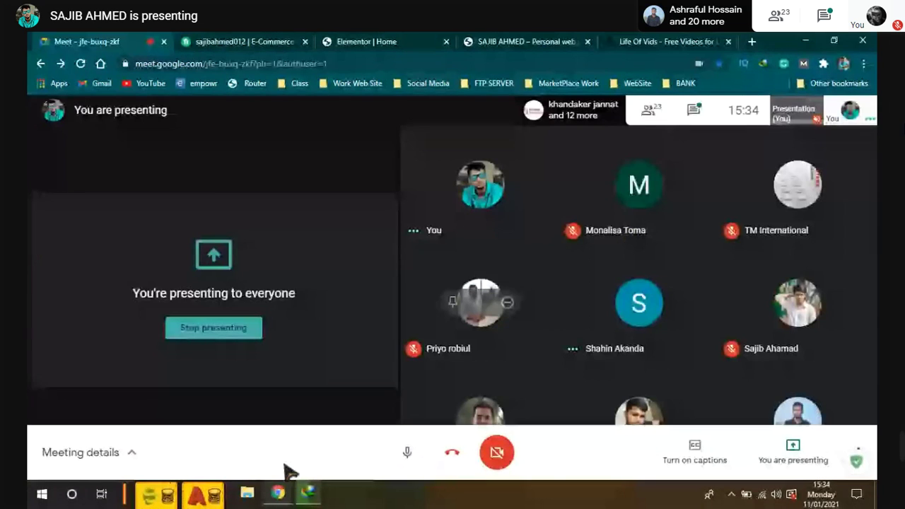
mouse_move(310, 495)
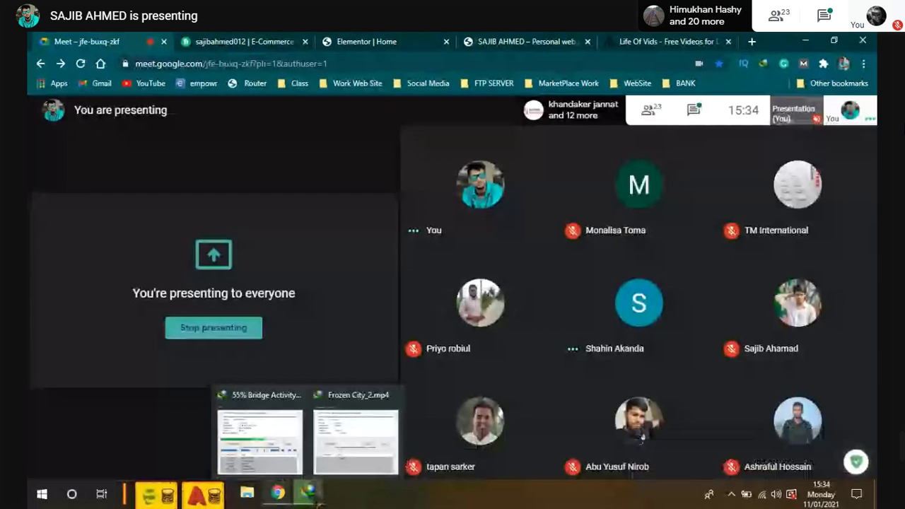
left_click(259, 435)
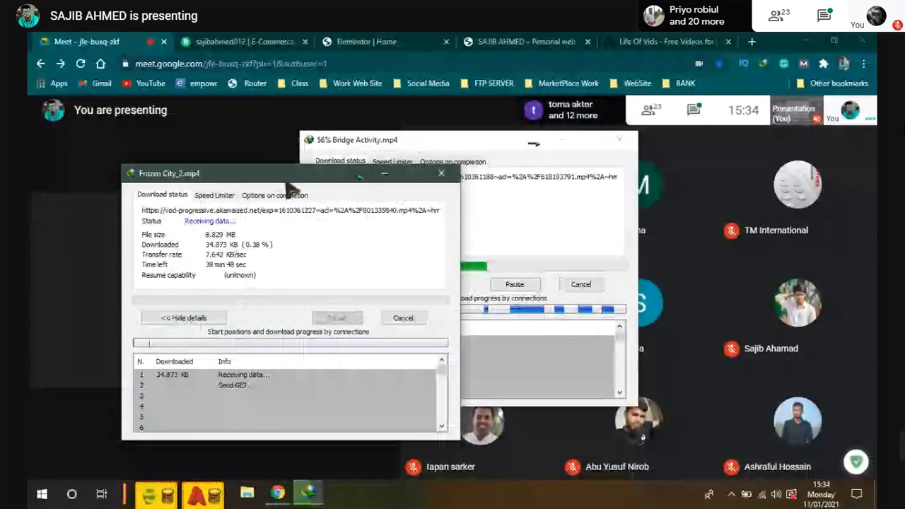
left_click_drag(287, 182, 303, 193)
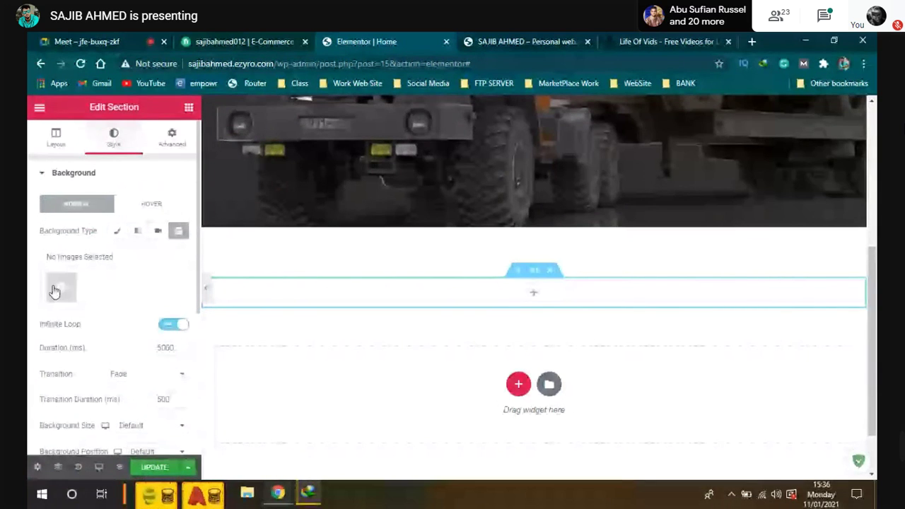
Insert the yellow knit, truck and heart-shaped hands images as the new section's background slideshow gallery
left_click(55, 291)
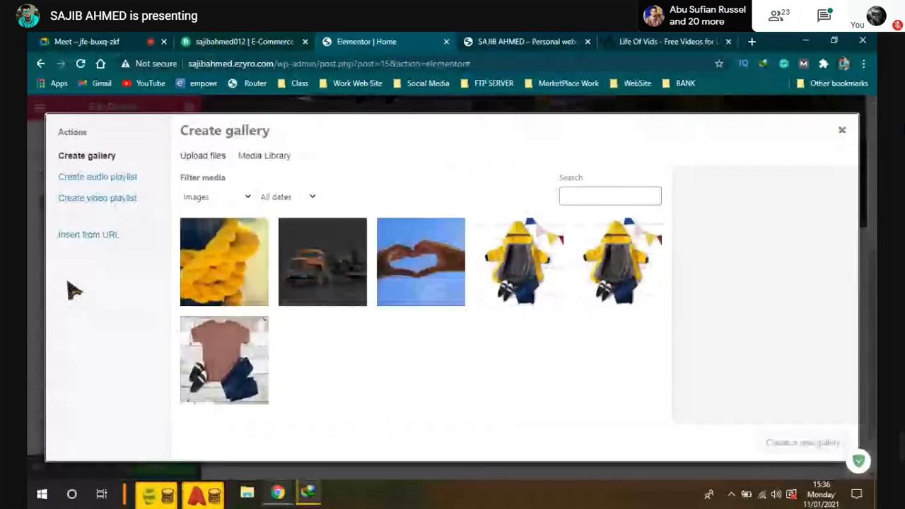
left_click(246, 273)
left_click(411, 264, "shift")
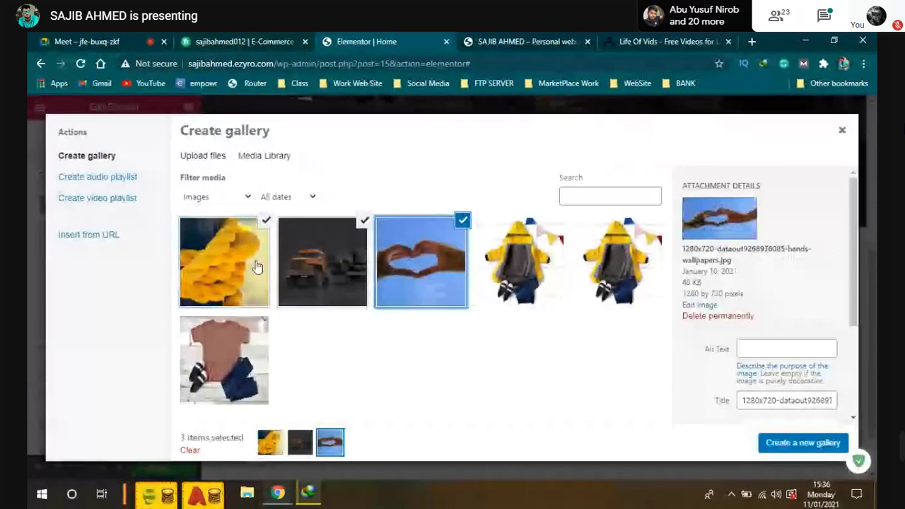
left_click(803, 443)
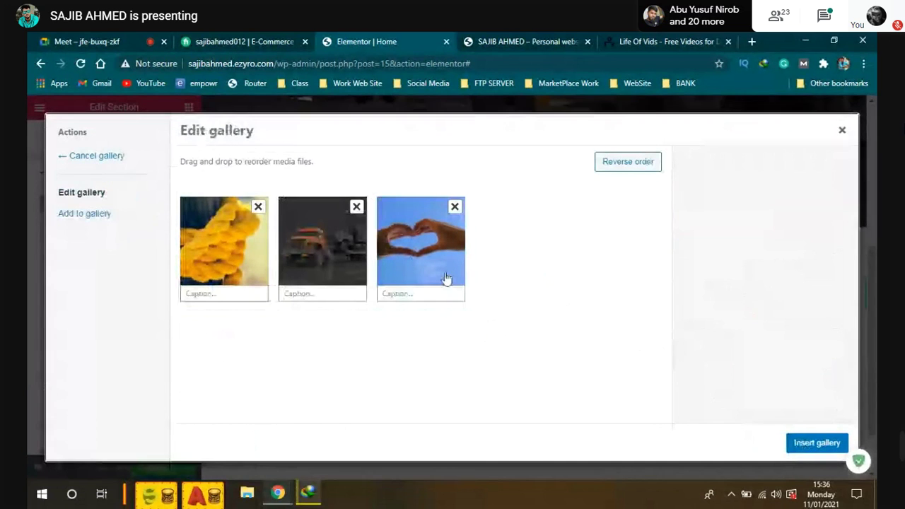
left_click(821, 442)
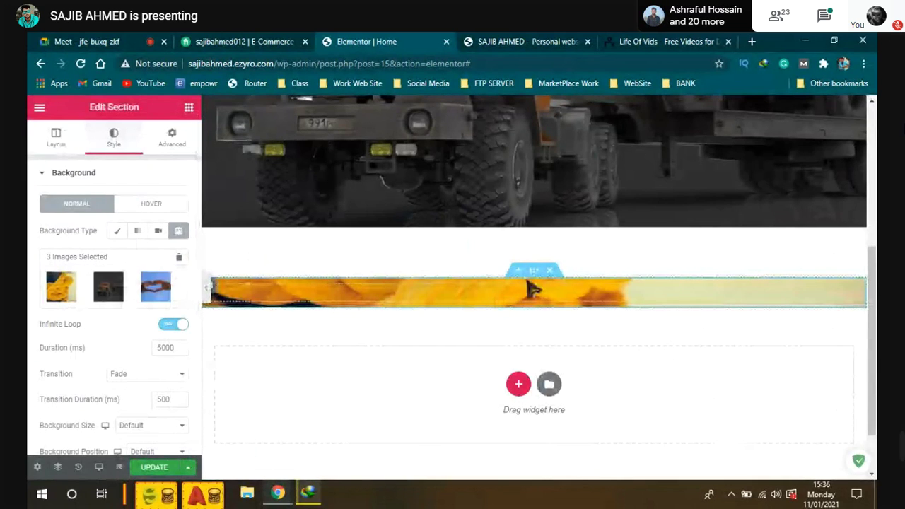
Set the slideshow section's padding to 300 px at the top and 250 px at the bottom, with the sides at 0
scroll(566, 314, "down", 1)
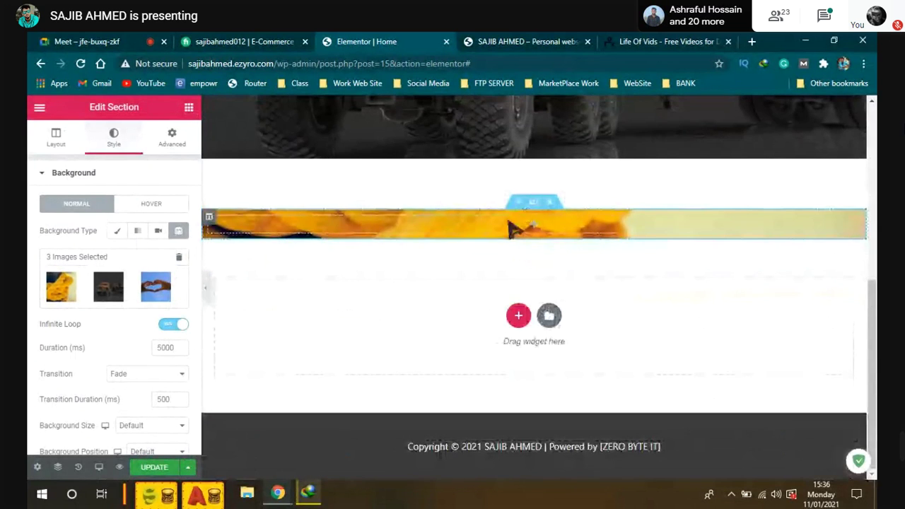
scroll(73, 347, "down", 2)
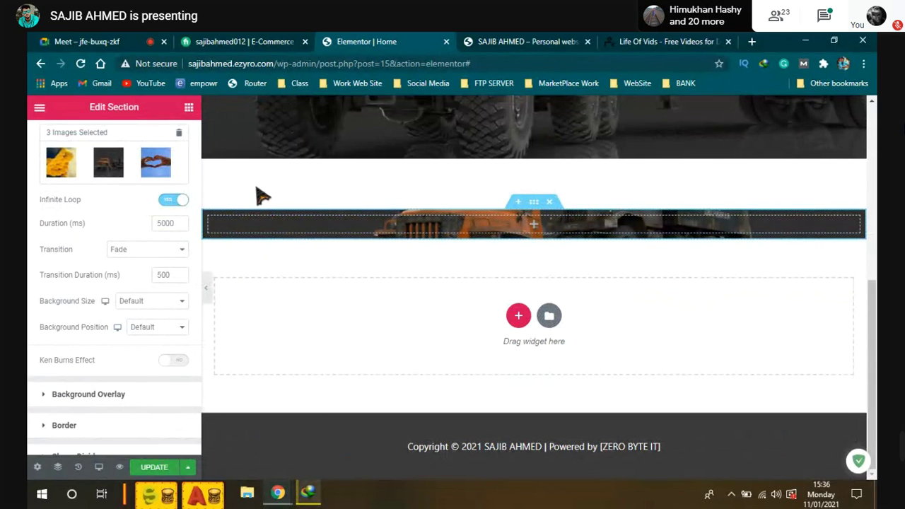
scroll(425, 243, "up", 1)
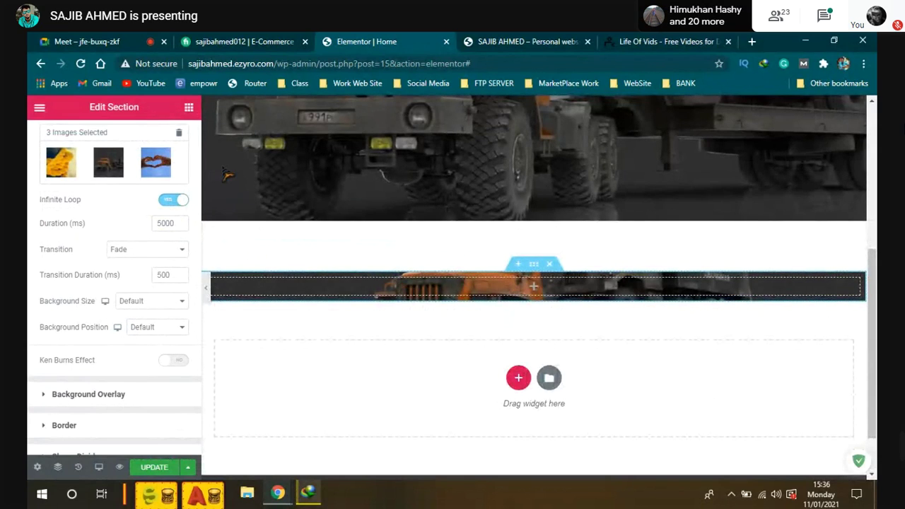
scroll(159, 140, "up", 1)
scroll(159, 140, "up", 1)
left_click(172, 138)
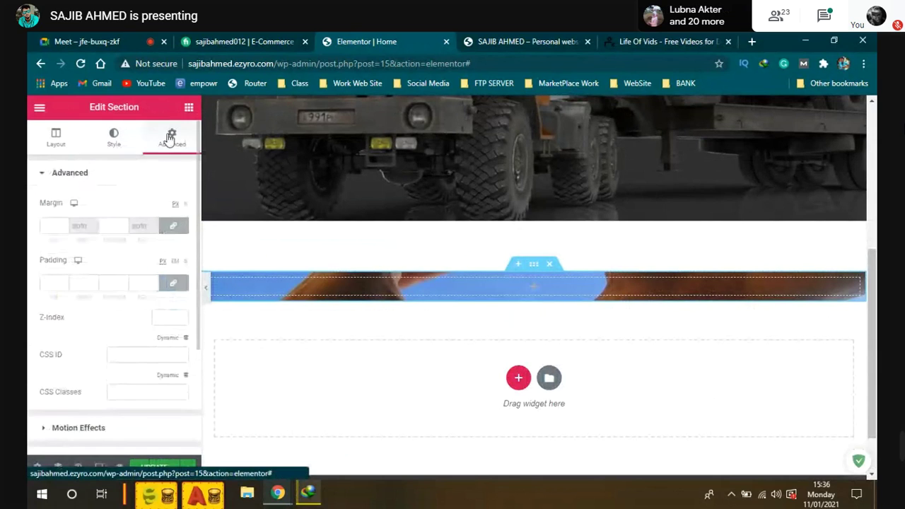
left_click(54, 283)
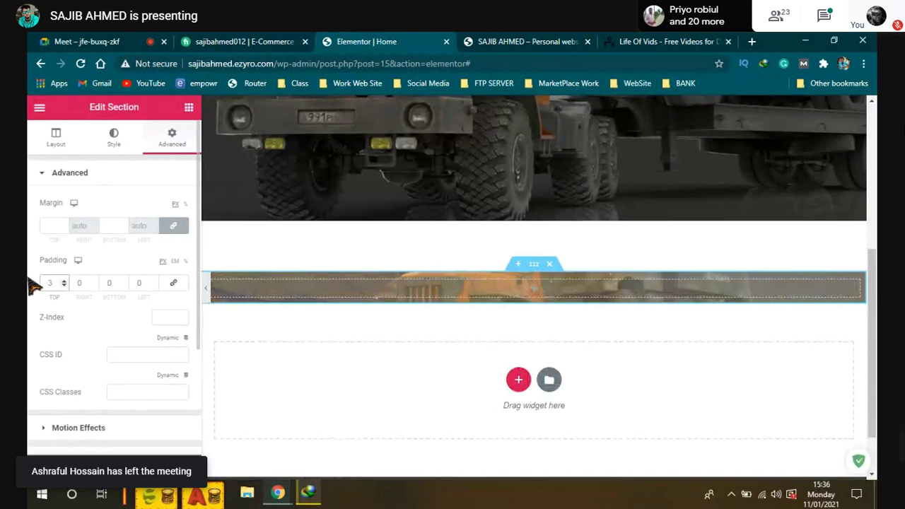
type("00")
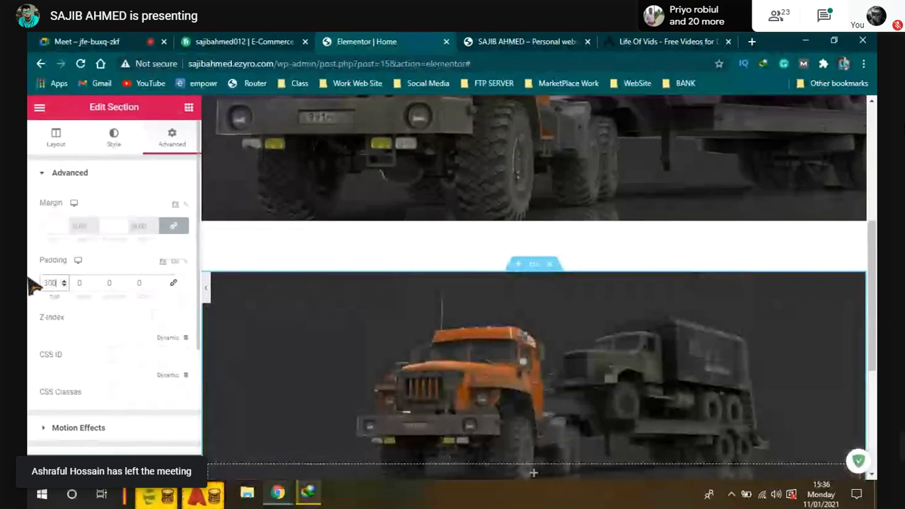
left_click_drag(119, 282, 100, 284)
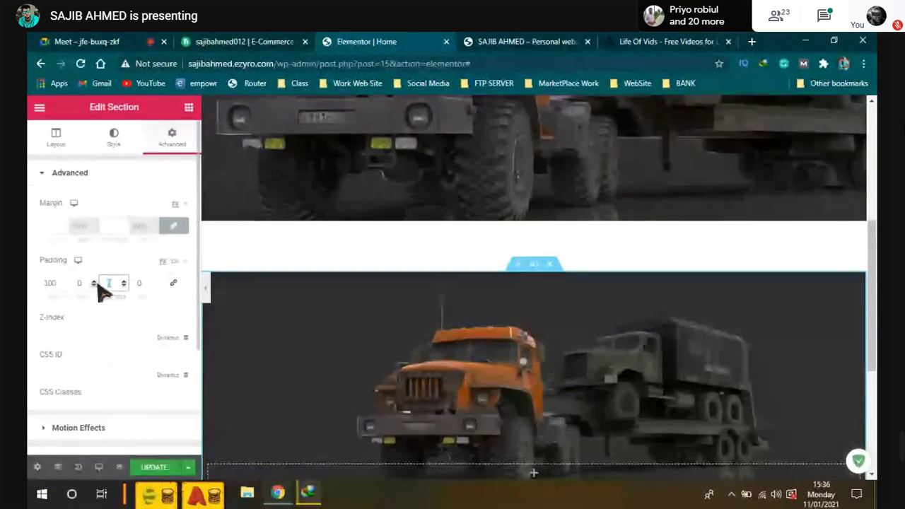
type("2")
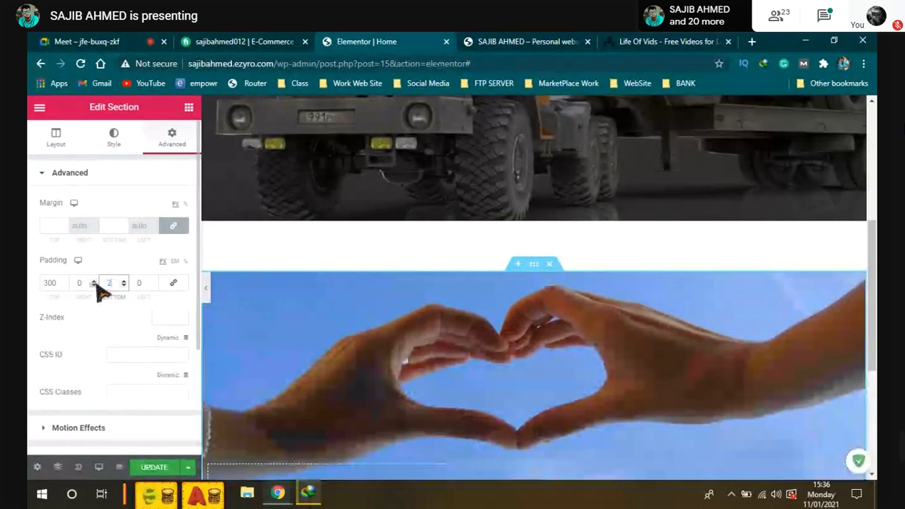
type("50")
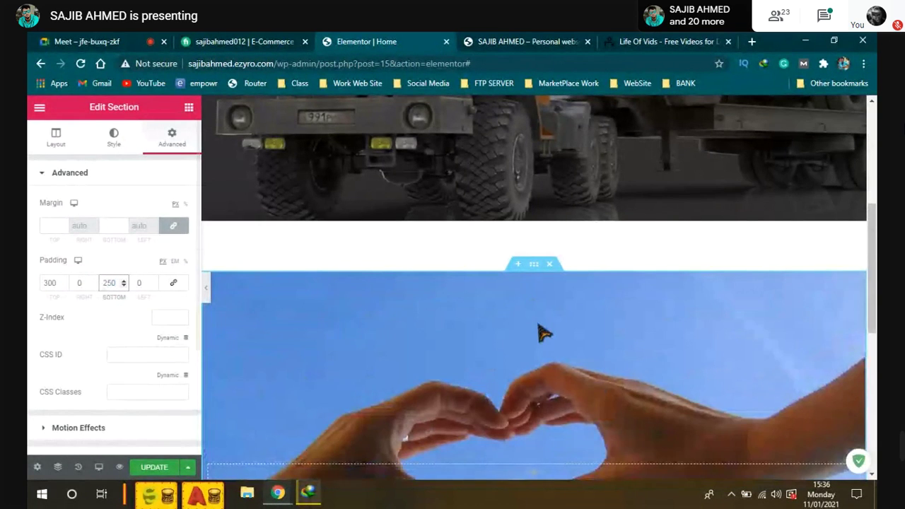
scroll(545, 333, "down", 5)
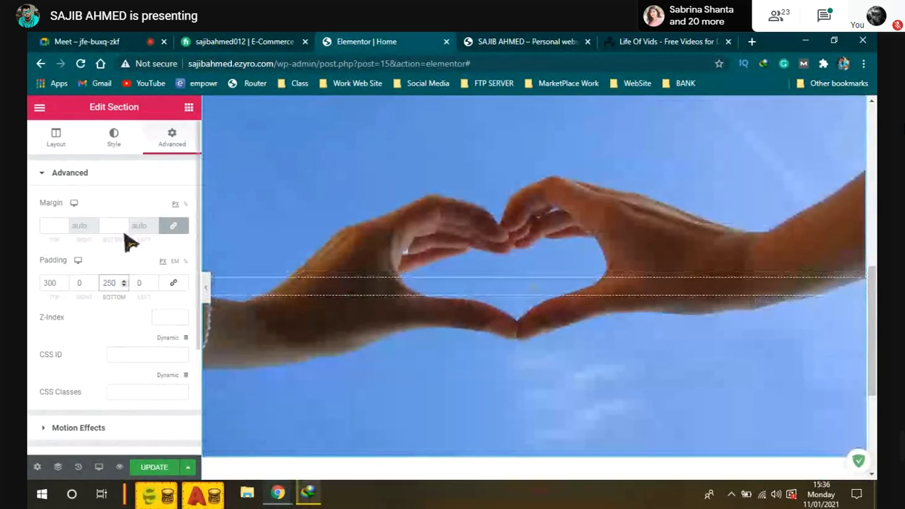
scroll(293, 256, "up", 5)
scroll(119, 195, "down", 1)
scroll(111, 199, "up", 1)
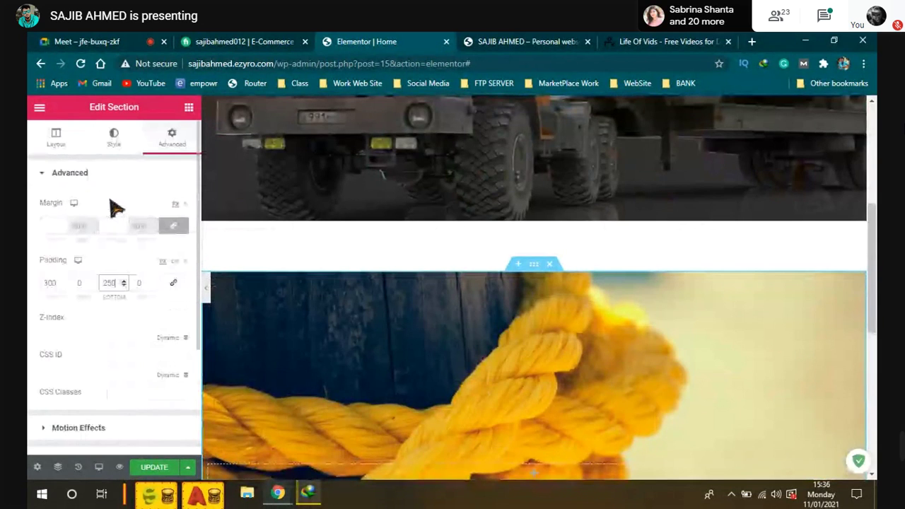
Turn on the Ken Burns effect for the section's background slideshow and preview the zooming images
left_click(116, 141)
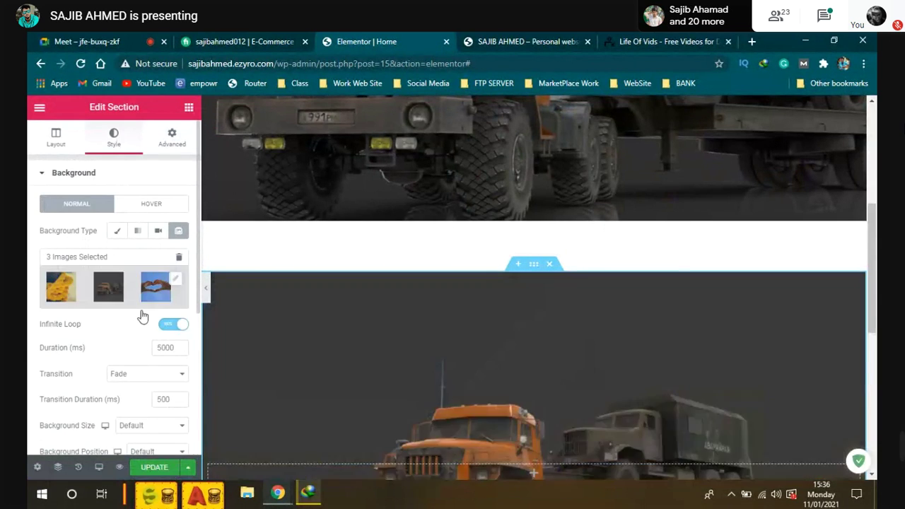
scroll(139, 332, "down", 1)
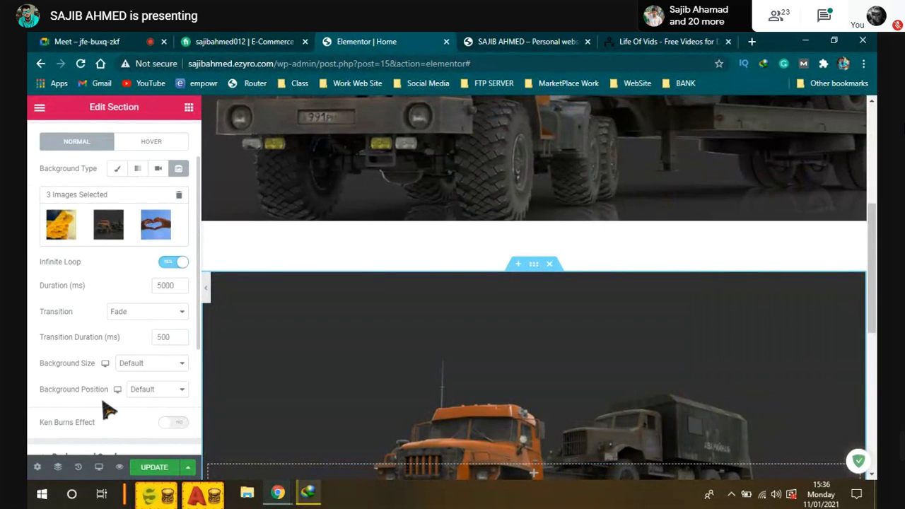
left_click(178, 426)
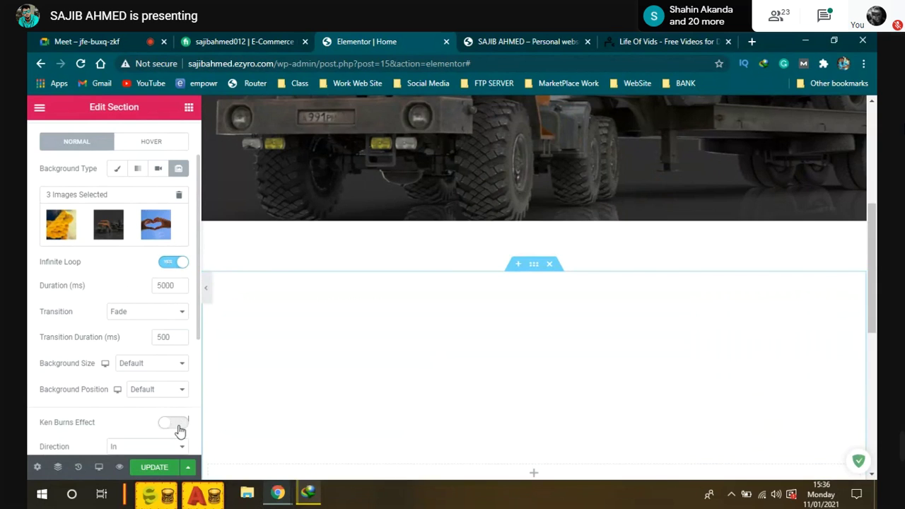
scroll(467, 346, "down", 4)
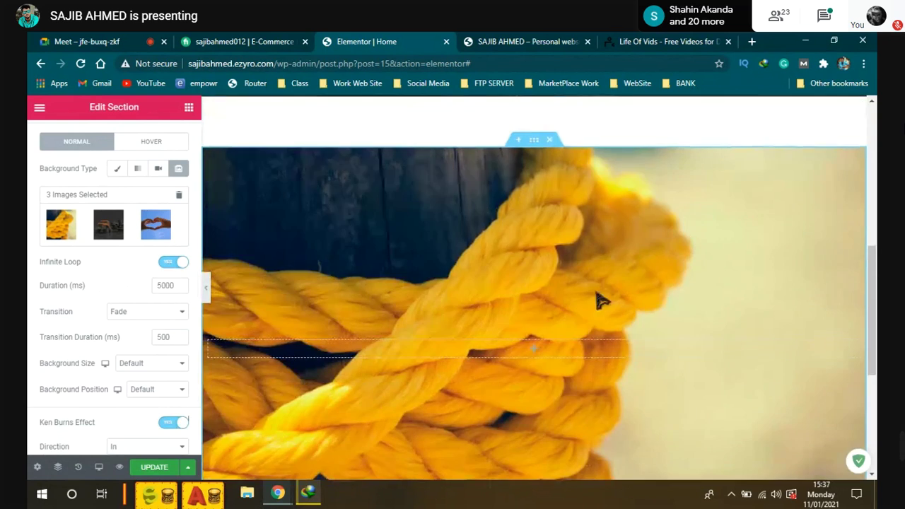
scroll(497, 306, "up", 2)
scroll(497, 306, "up", 1)
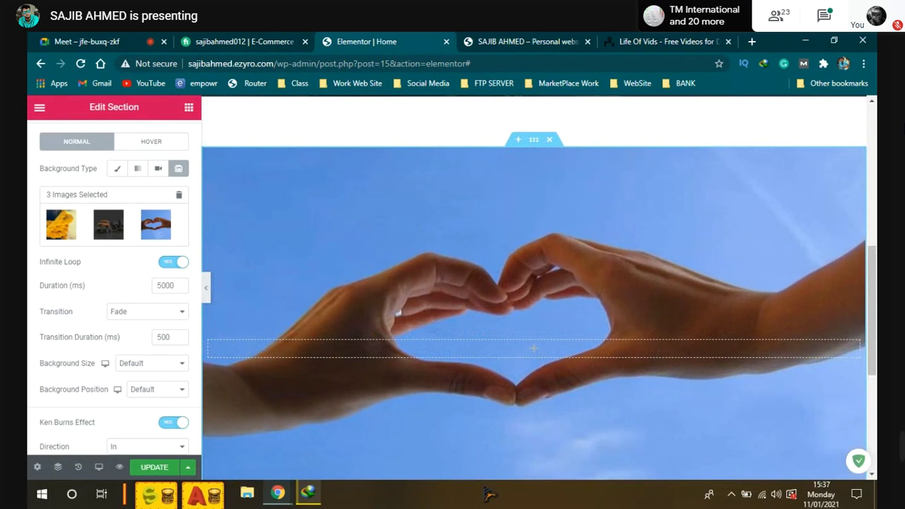
left_click_drag(870, 299, 875, 320)
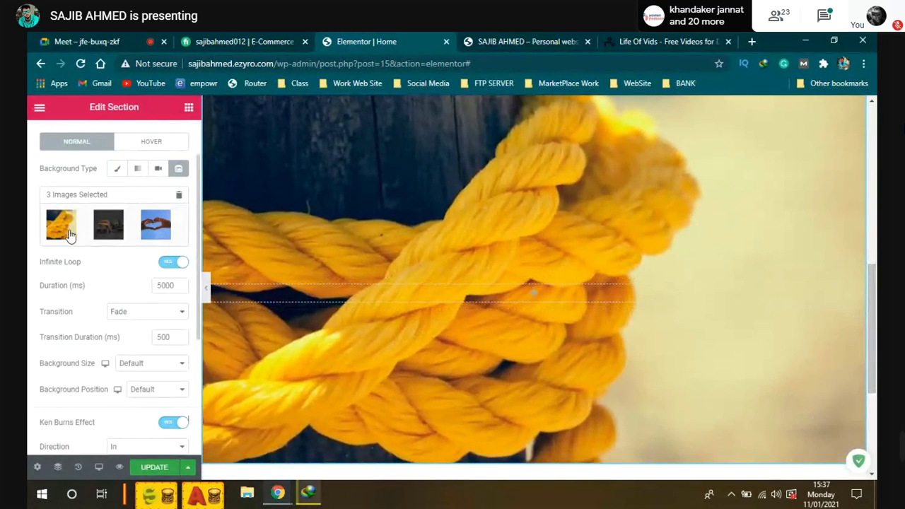
scroll(69, 230, "up", 1)
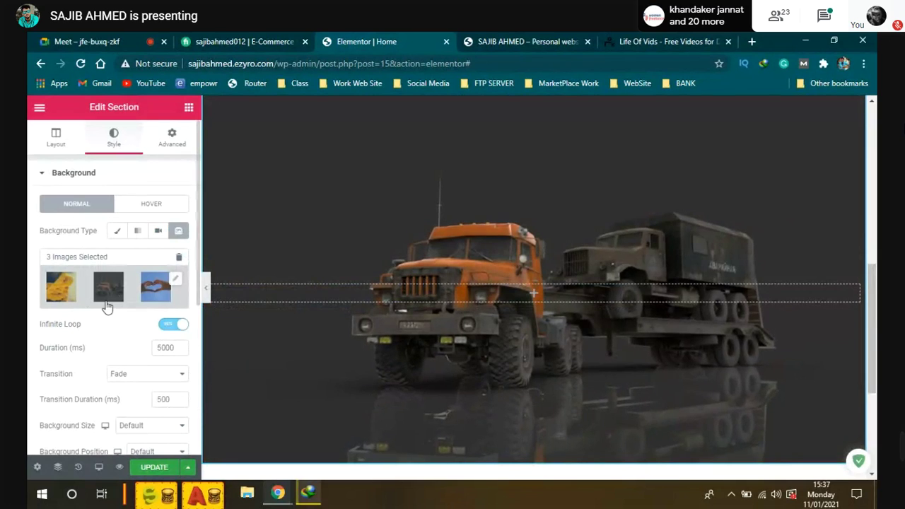
scroll(112, 308, "down", 2)
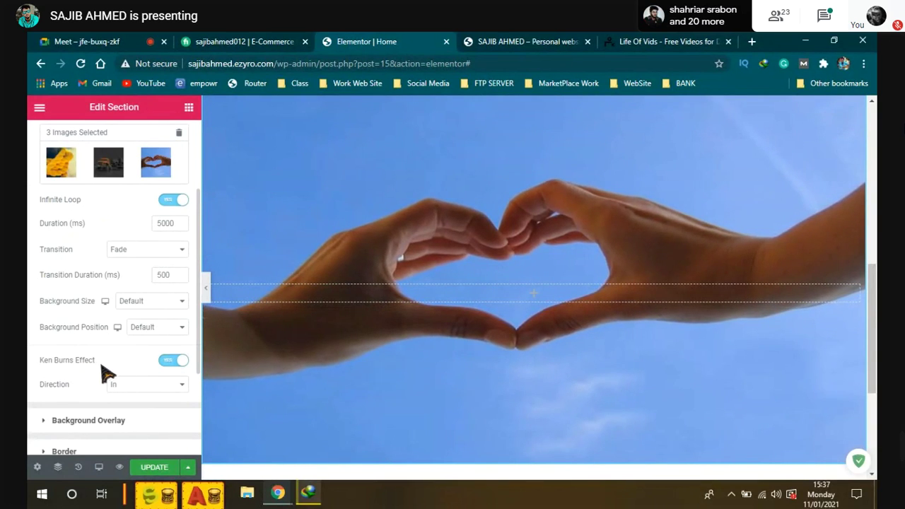
Switch the Ken Burns effect off and on again, and try the Out direction before returning it to In
left_click(182, 362)
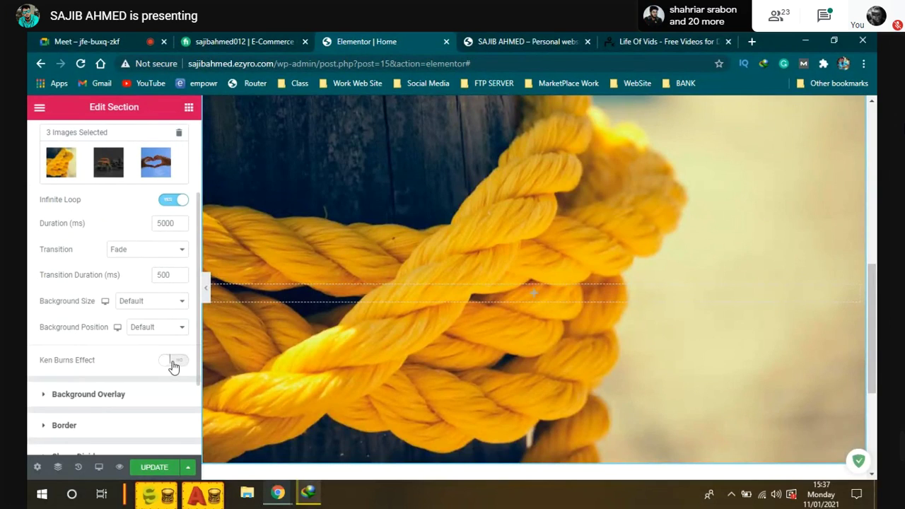
left_click(173, 362)
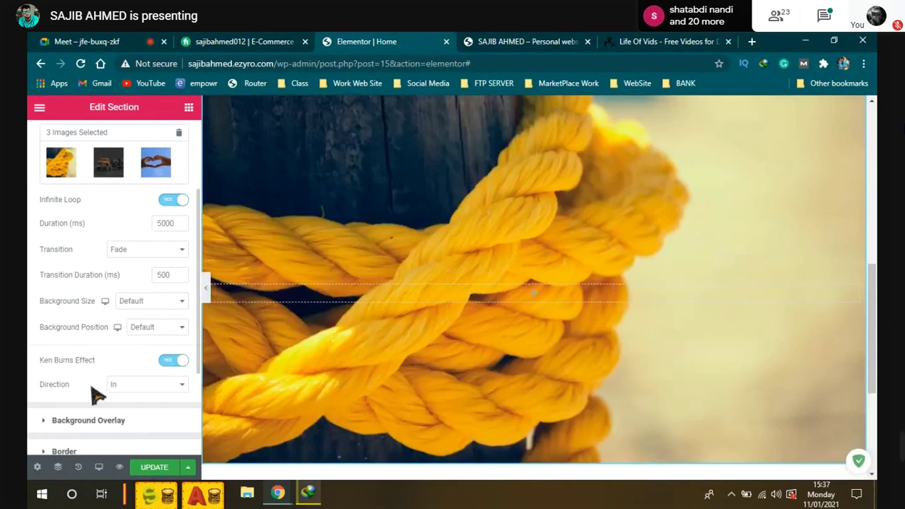
left_click(116, 384)
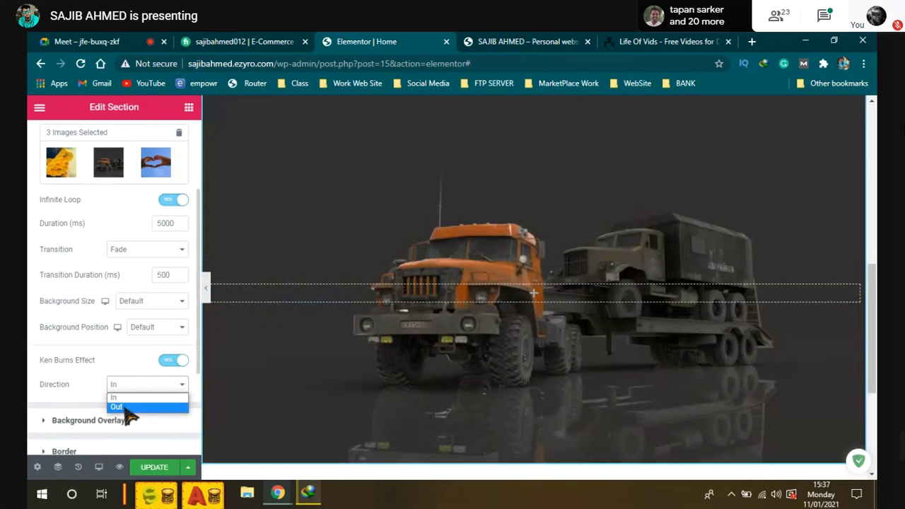
left_click(126, 409)
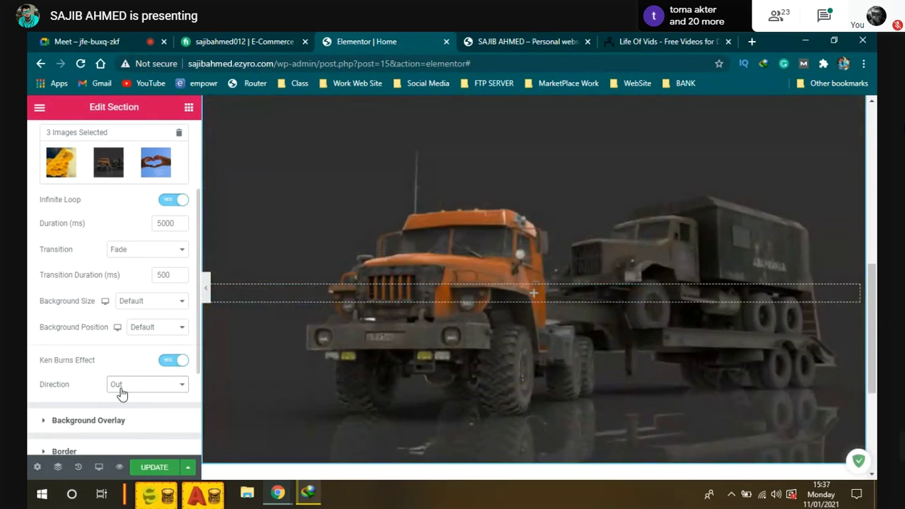
left_click(120, 392)
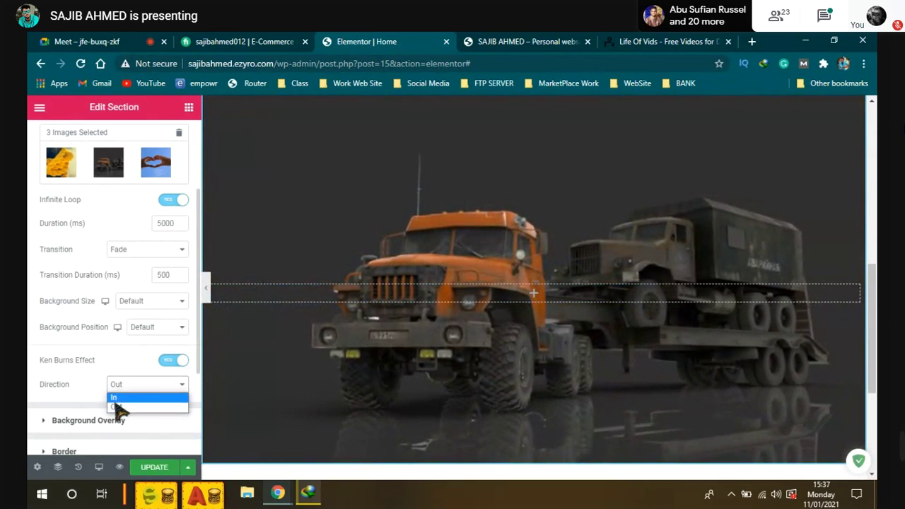
left_click(120, 399)
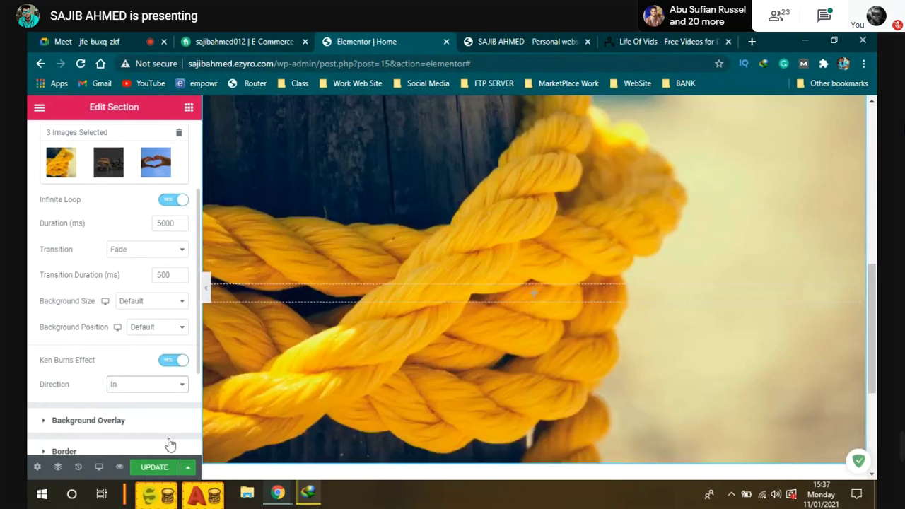
Update the Home page, switch to the live site, look over its sections and reload it
left_click(154, 466)
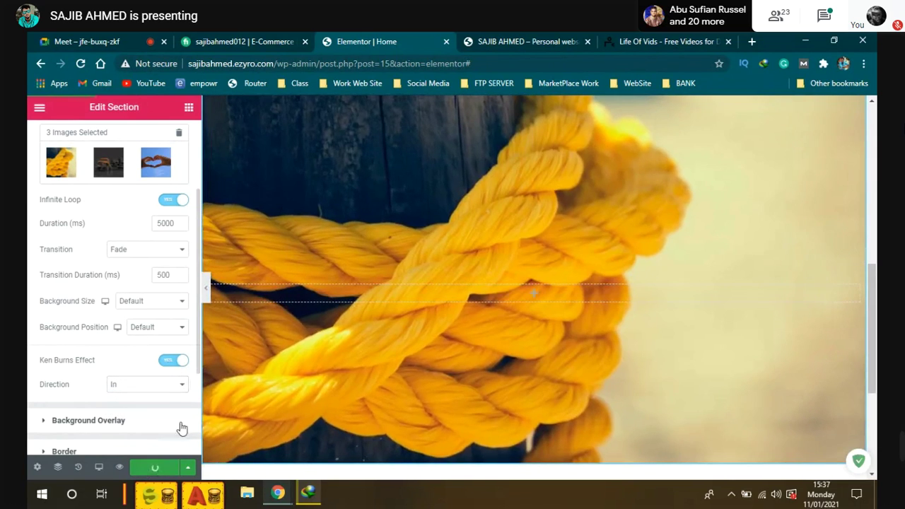
left_click(523, 41)
scroll(453, 333, "down", 4)
scroll(453, 333, "up", 3)
scroll(448, 333, "down", 5)
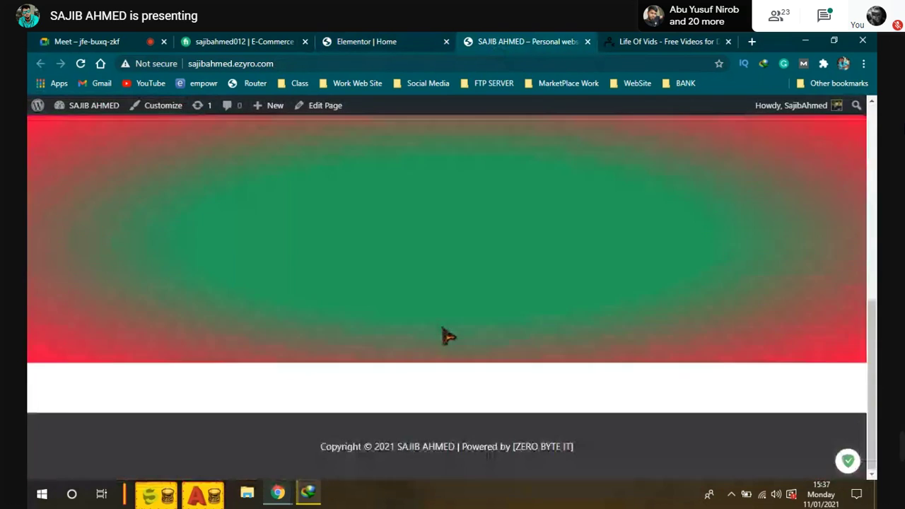
scroll(448, 333, "up", 5)
left_click(81, 63)
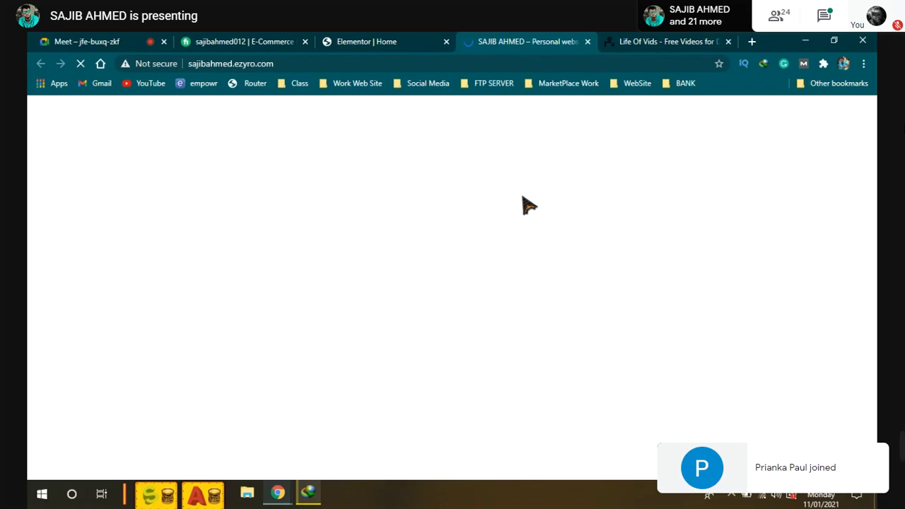
Bring up the Frozen City_2.mp4 download window, resume the download and minimize the window
left_click(308, 494)
left_click_drag(320, 188, 523, 199)
left_click(543, 337)
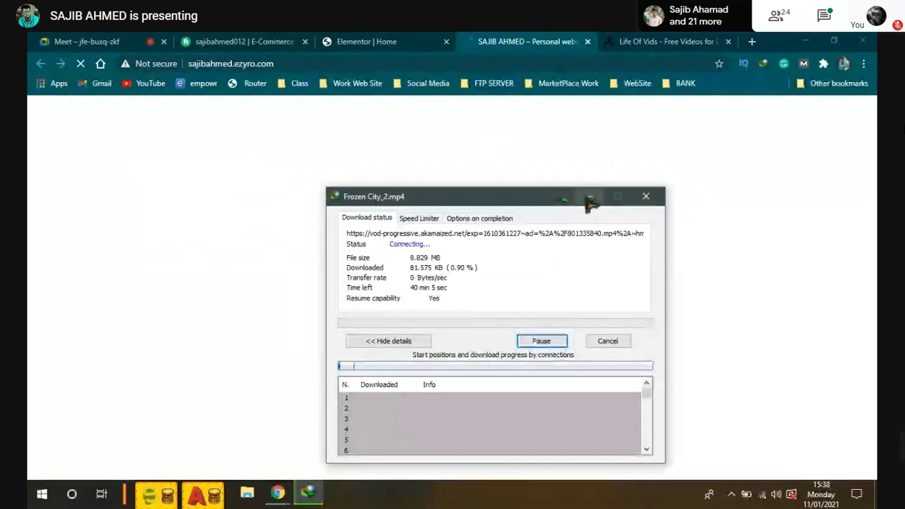
left_click(591, 191)
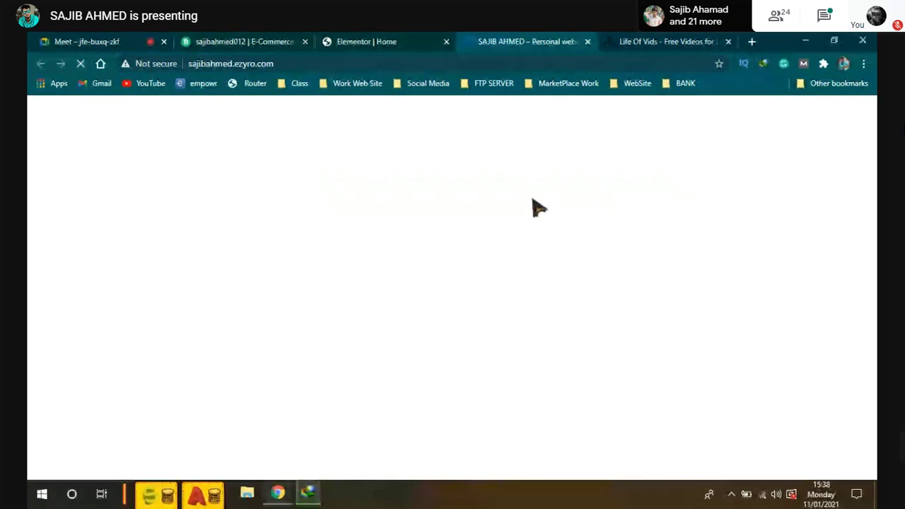
Check the live site's loading, return to the Elementor editor and look through its main settings options
left_click(400, 41)
key("ctrl+Tab")
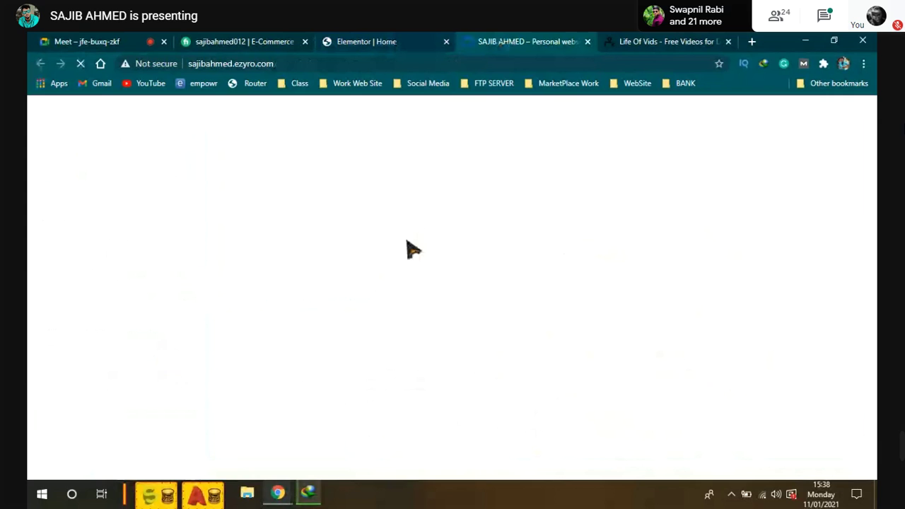
key("ctrl+shift+Tab")
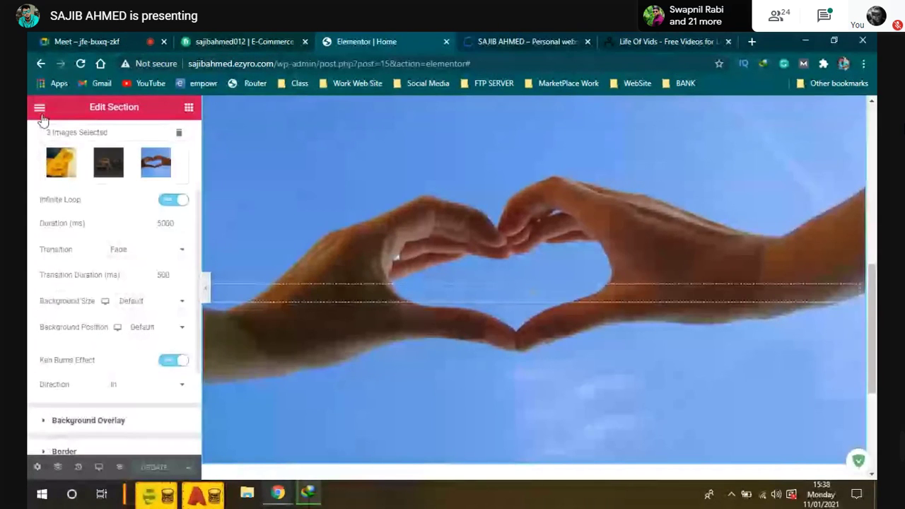
left_click(40, 108)
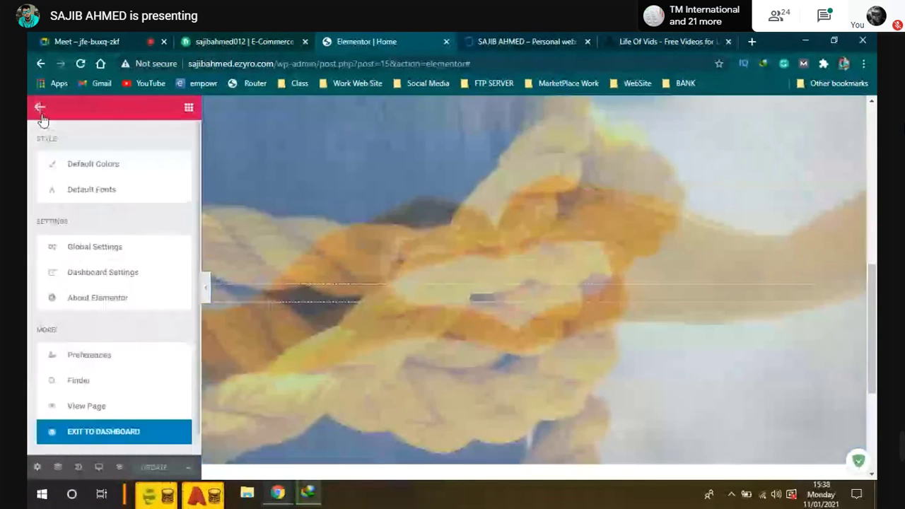
scroll(89, 349, "down", 1)
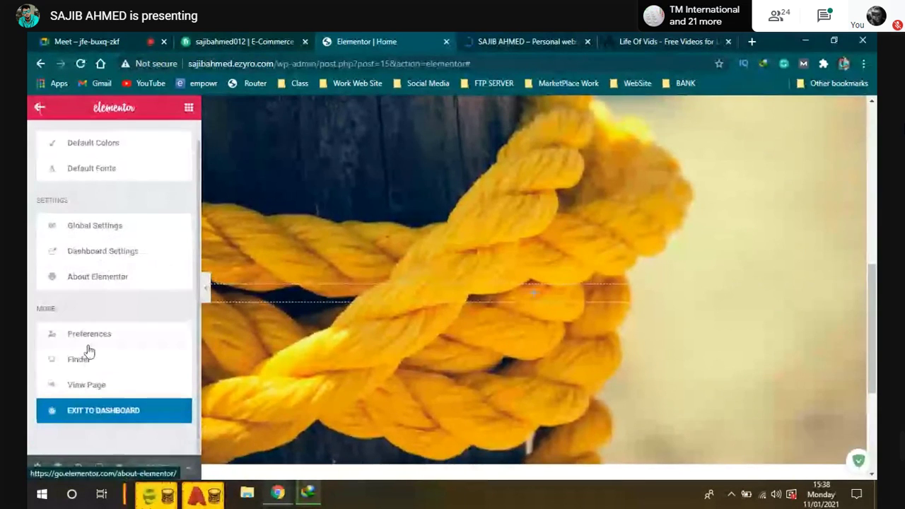
scroll(89, 349, "up", 1)
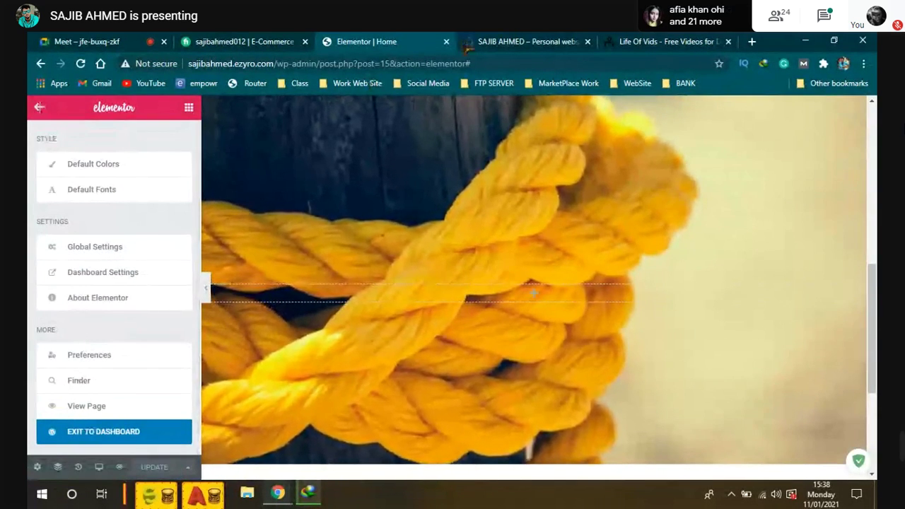
Copy the live site's address sajibahmed.ezyro.com and load it in a new browser tab
left_click(492, 43)
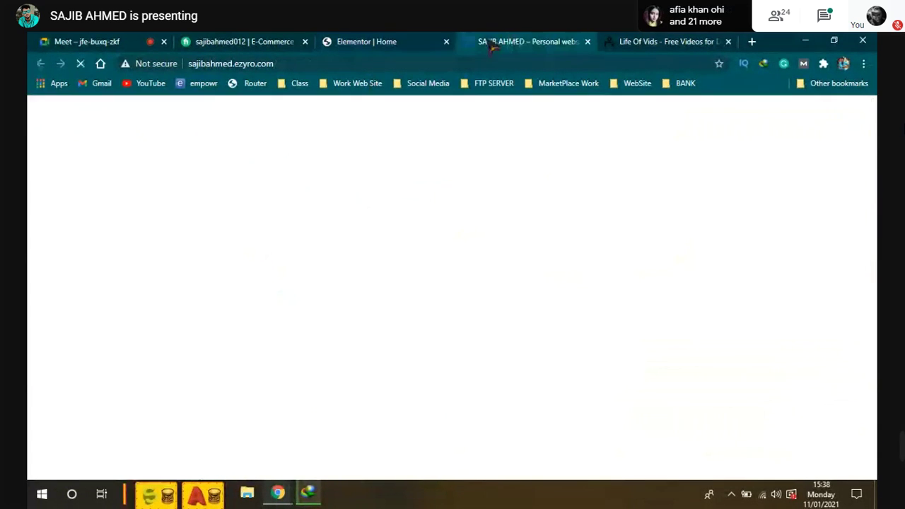
left_click(349, 65)
key("ctrl+c")
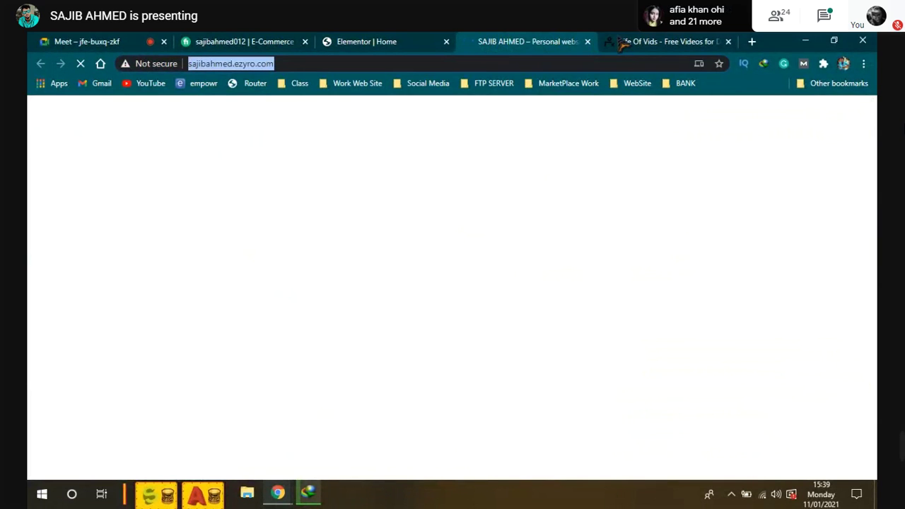
left_click(682, 42)
key("ctrl+t")
left_click(493, 65)
right_click(493, 65)
left_click(555, 167)
Close the old, still loading live site tab and switch to the newly opened one
left_click(463, 44)
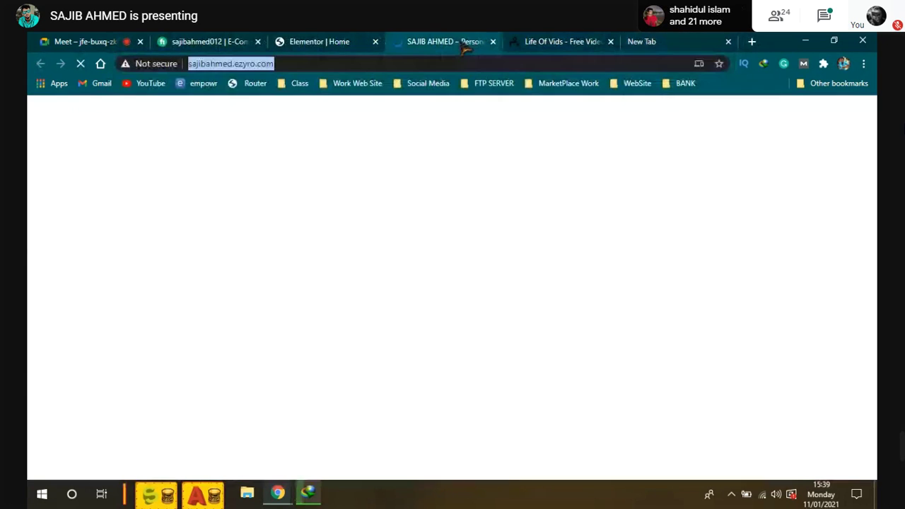
left_click(492, 41)
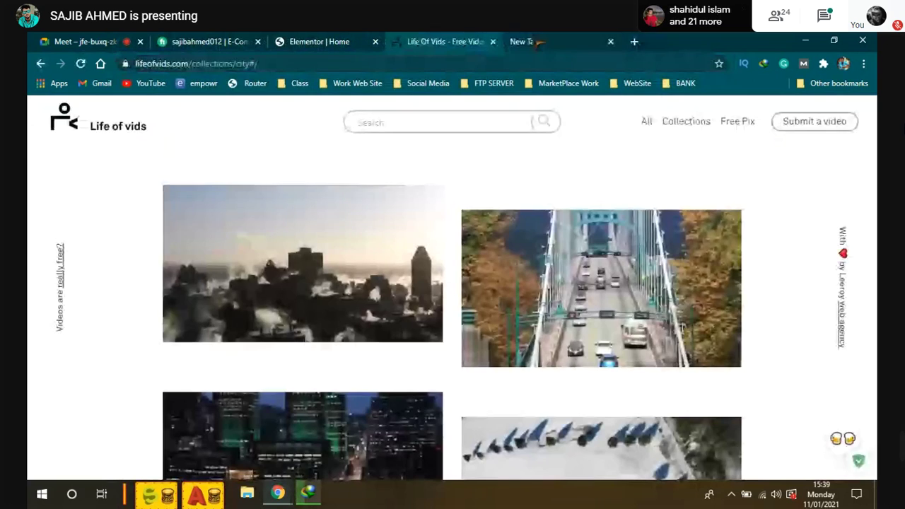
left_click(539, 43)
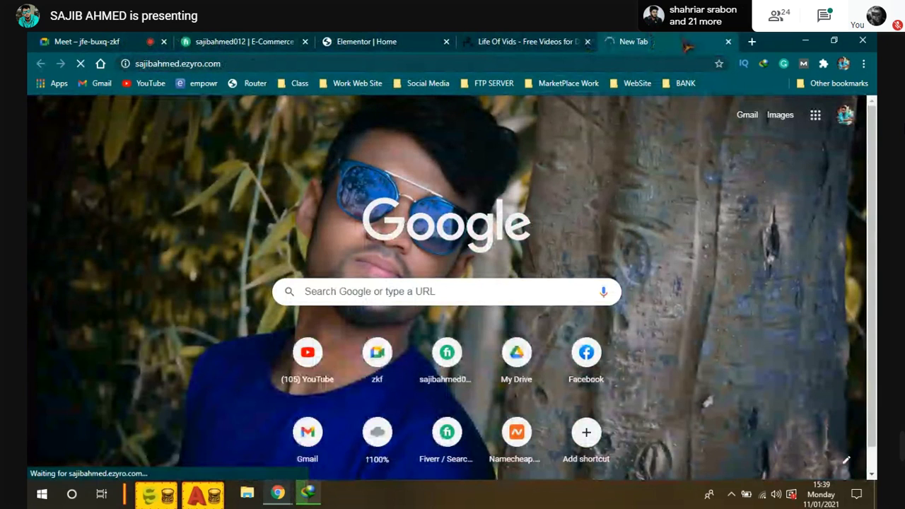
left_click(752, 42)
left_click(657, 63)
left_click(580, 43)
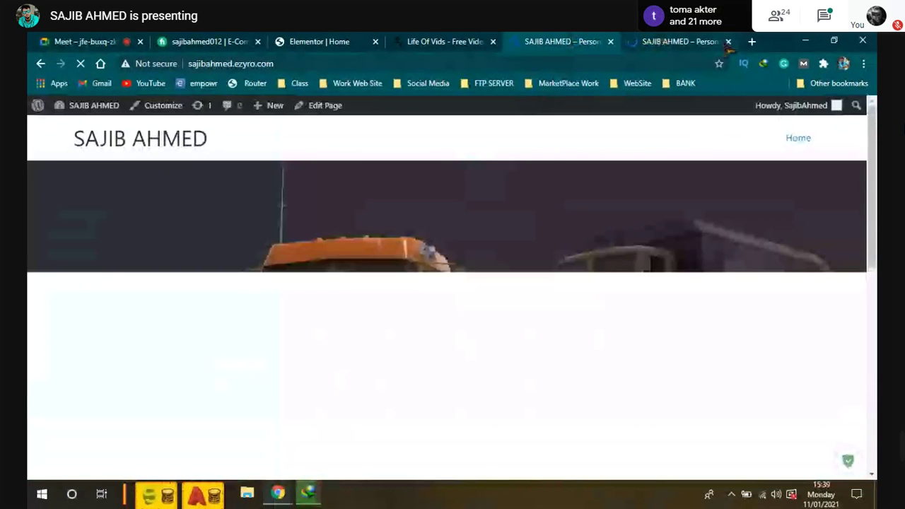
left_click(728, 42)
Look over the live site's truck section and the slideshow section below it
scroll(631, 281, "down", 3)
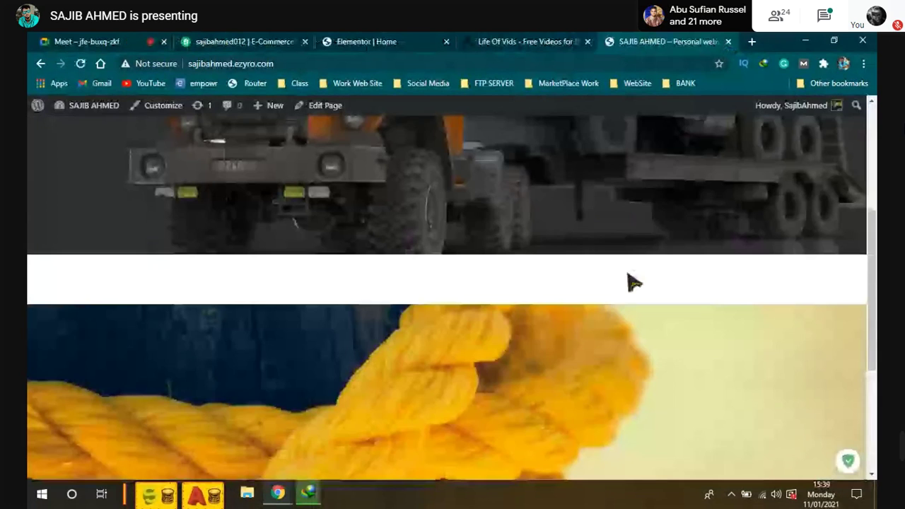
scroll(631, 281, "down", 3)
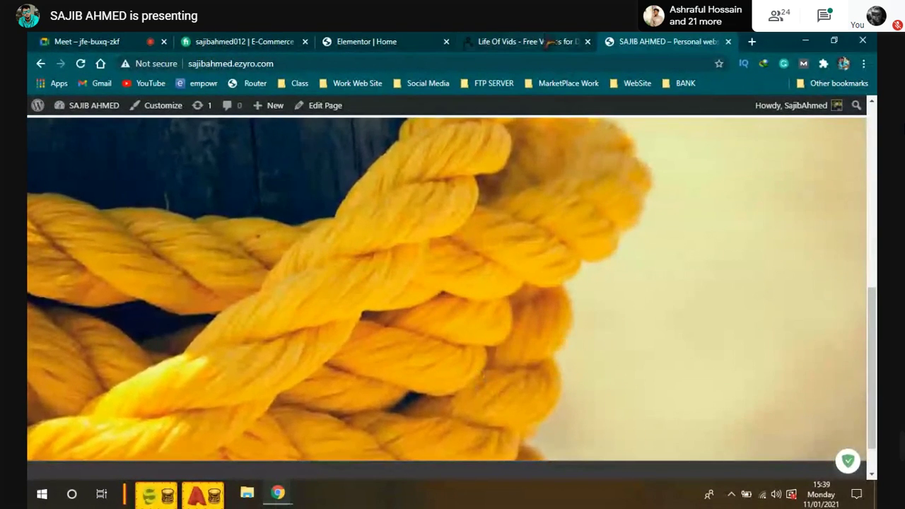
Return to the Elementor editor and set the slideshow section's linked top and bottom margins to 50 px
left_click(290, 45)
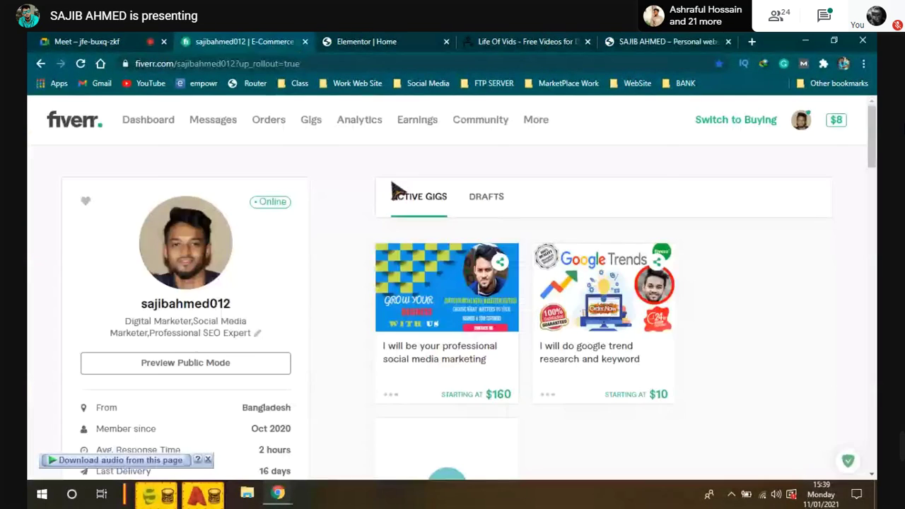
key("ctrl+Tab")
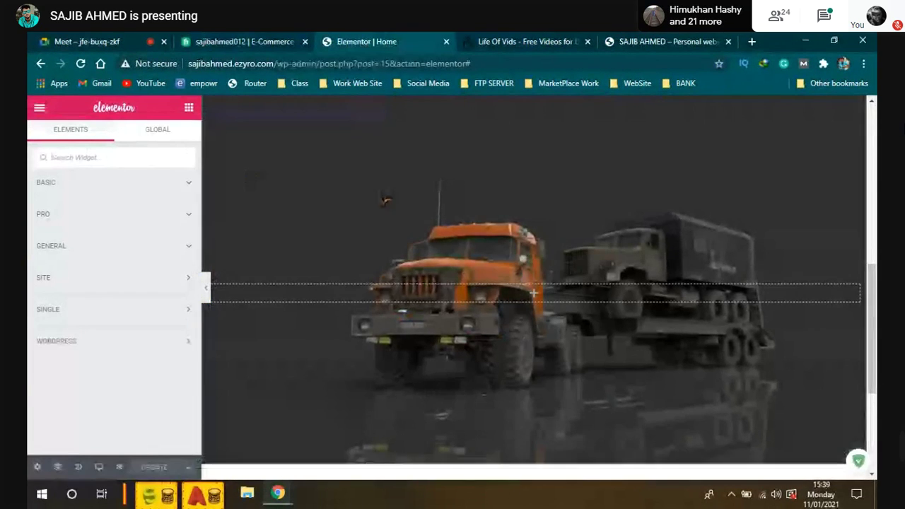
scroll(494, 213, "up", 2)
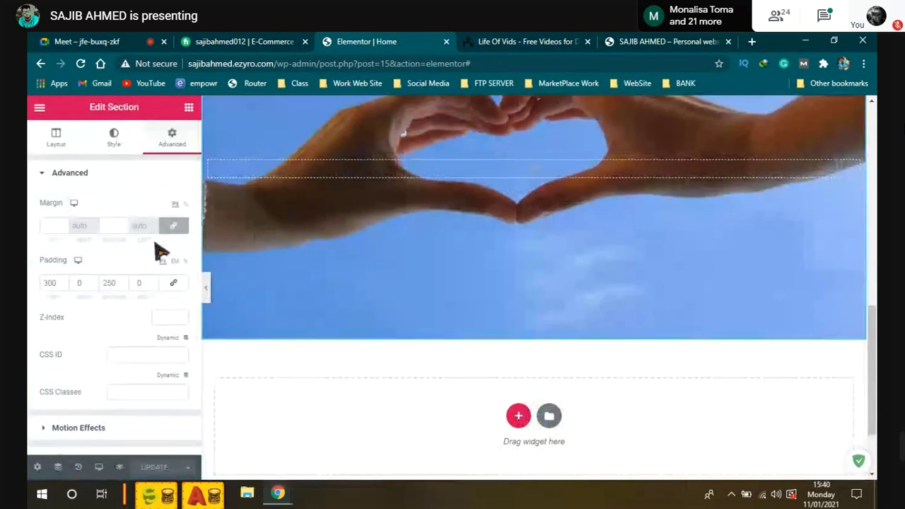
left_click(117, 225)
type("1")
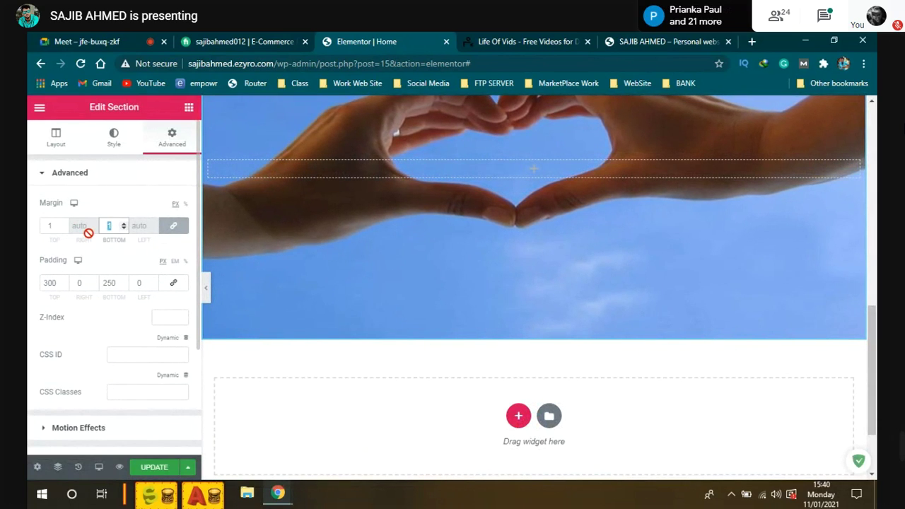
key("BackSpace")
type("5")
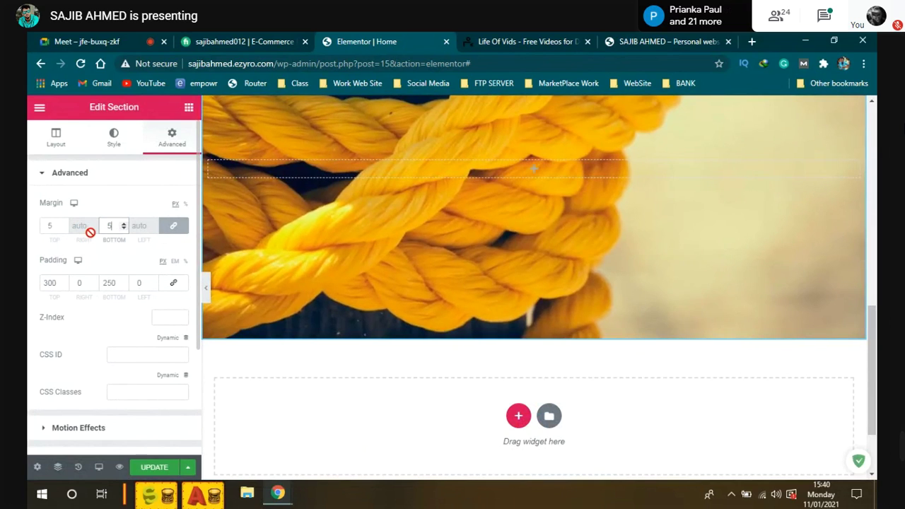
type("0")
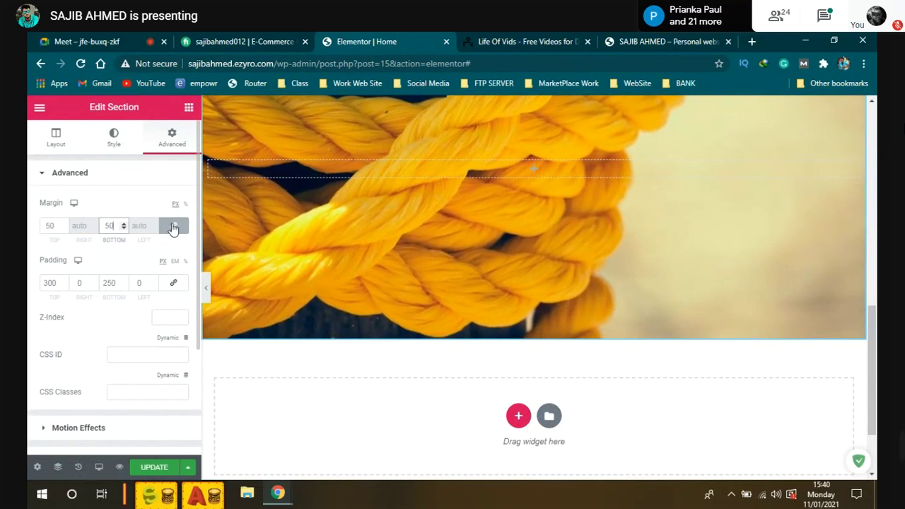
Unlink the slideshow section's margin values and set the top margin to 0
left_click(173, 225)
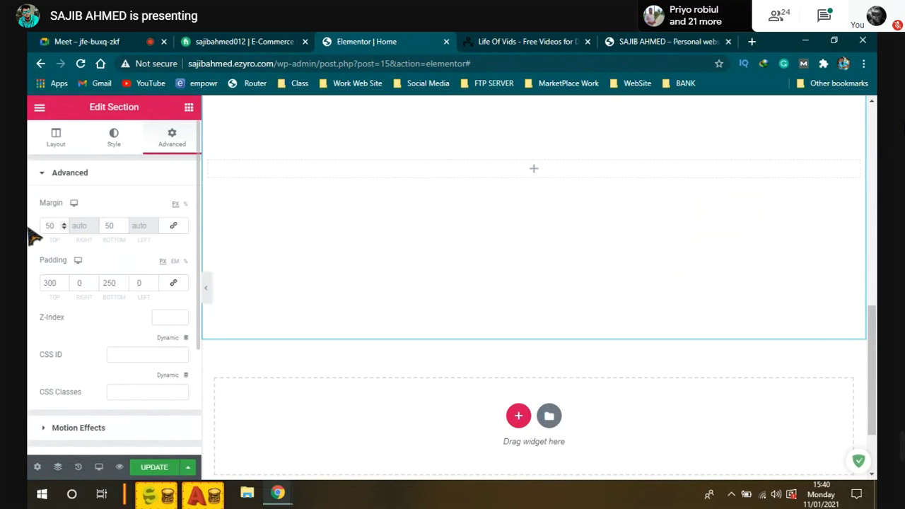
double_click(50, 224)
type("0")
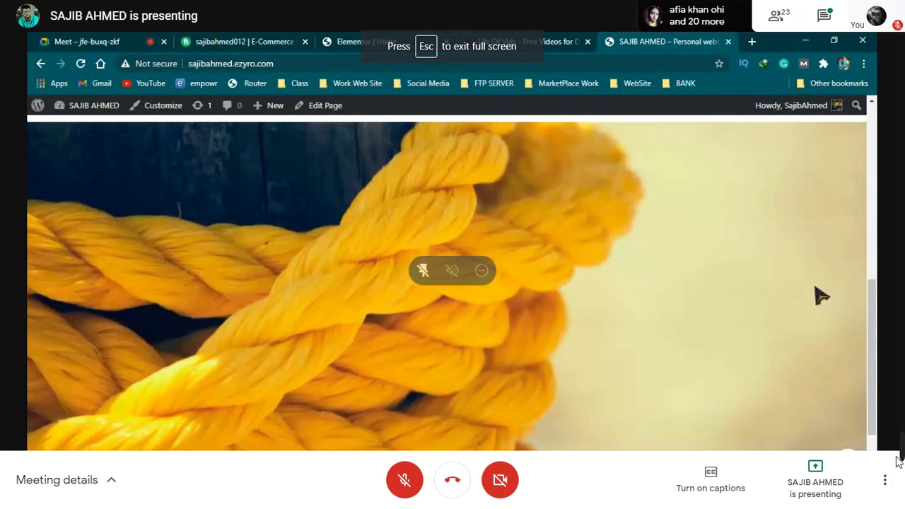
mouse_move(901, 452)
left_click(608, 446)
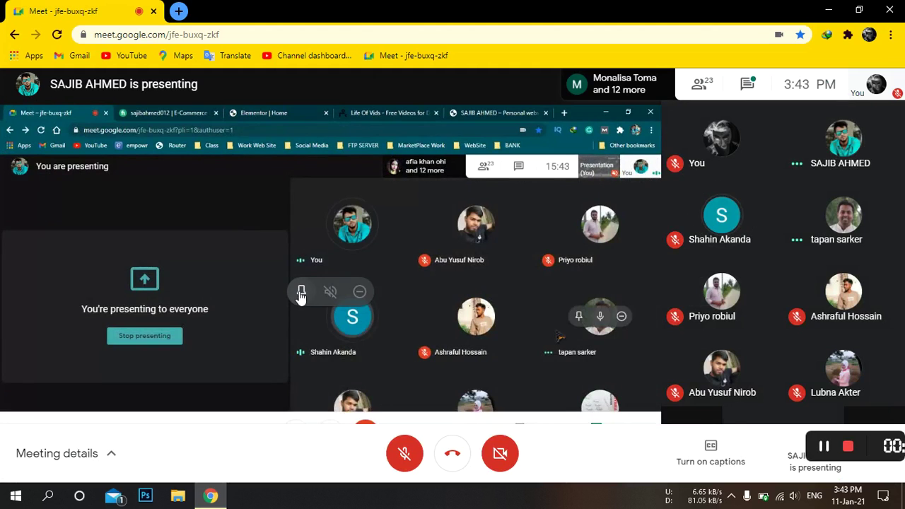
Pin the shared presentation in the meeting and display the browser window full screen
left_click(301, 294)
key("F11")
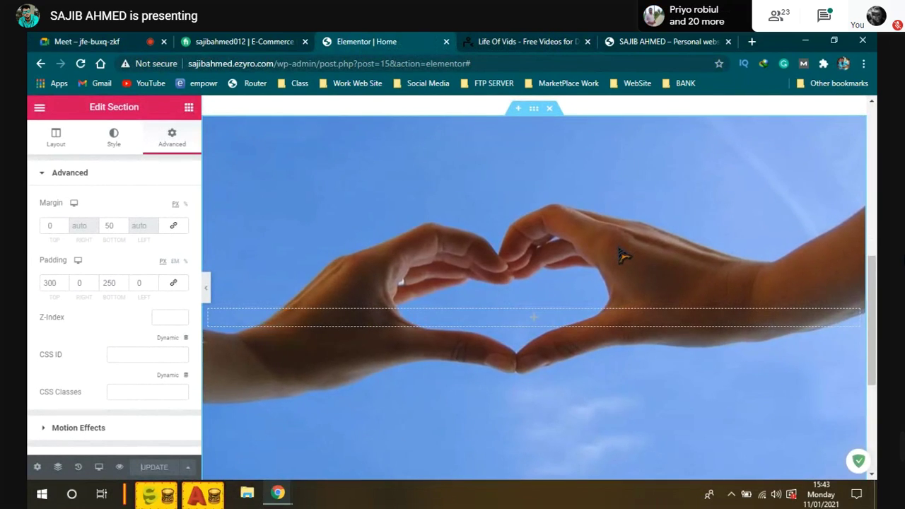
Delete the page section that has the heart-shaped hands as its background image
left_click(550, 109)
scroll(535, 290, "up", 5)
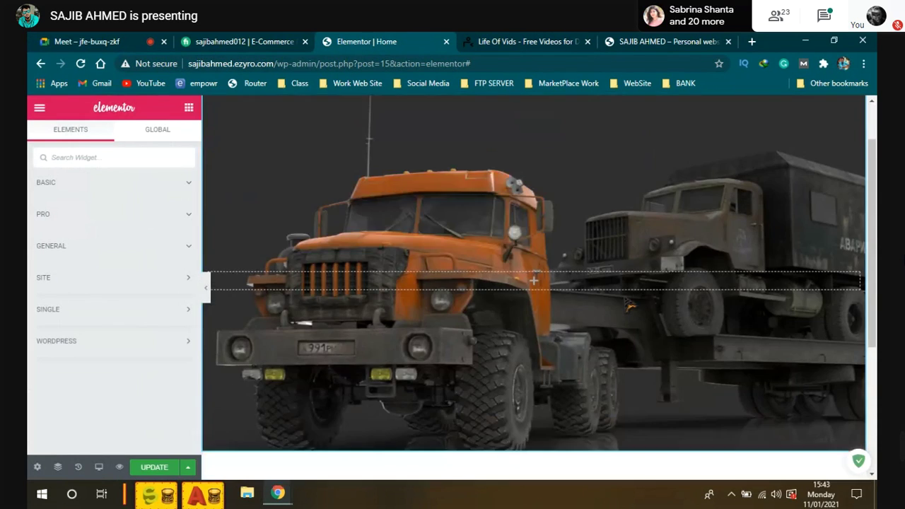
scroll(578, 292, "down", 5)
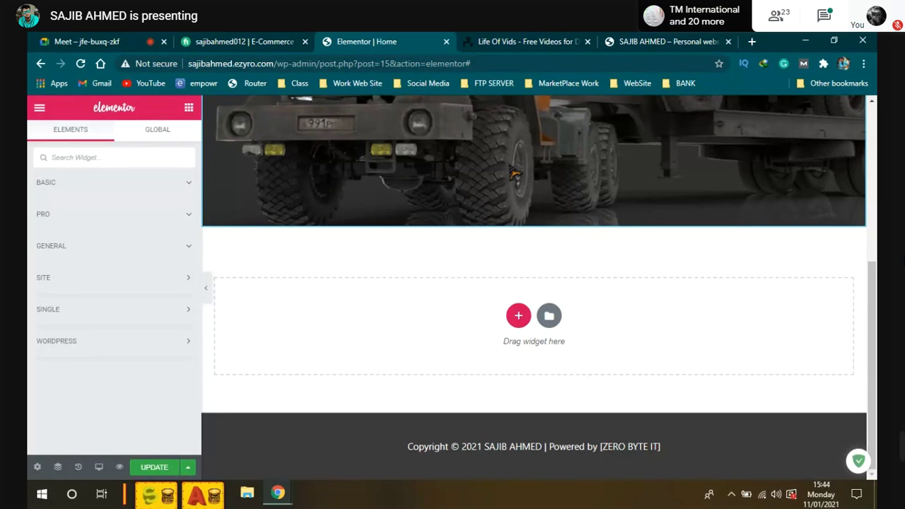
Add a new single-column section below the truck section and review its layout options
left_click(518, 316)
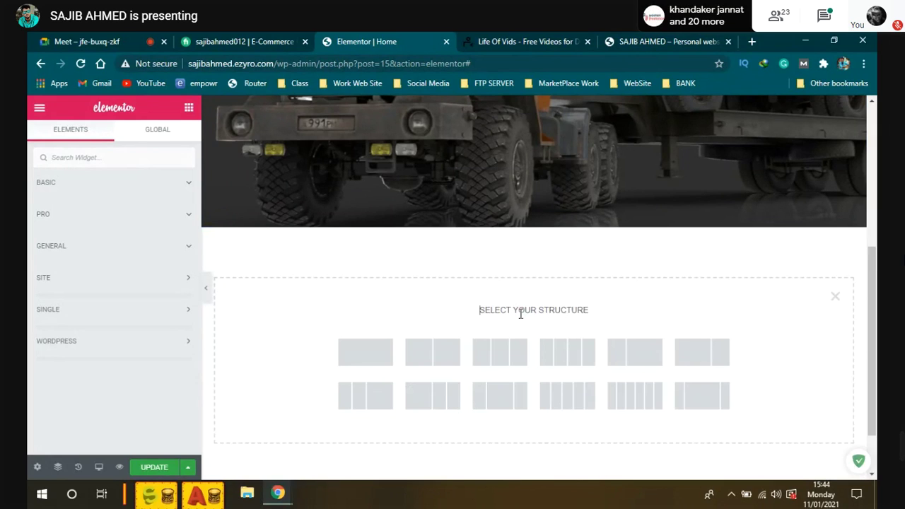
left_click(364, 353)
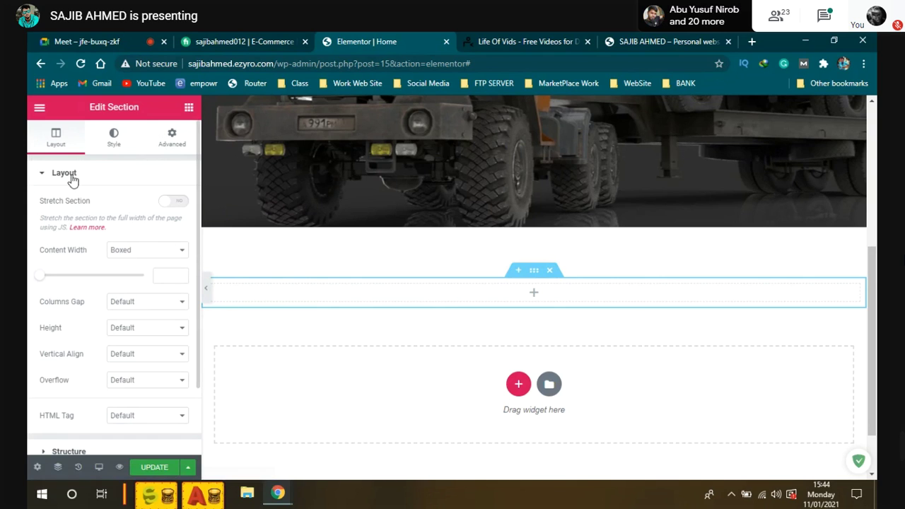
scroll(49, 290, "down", 2)
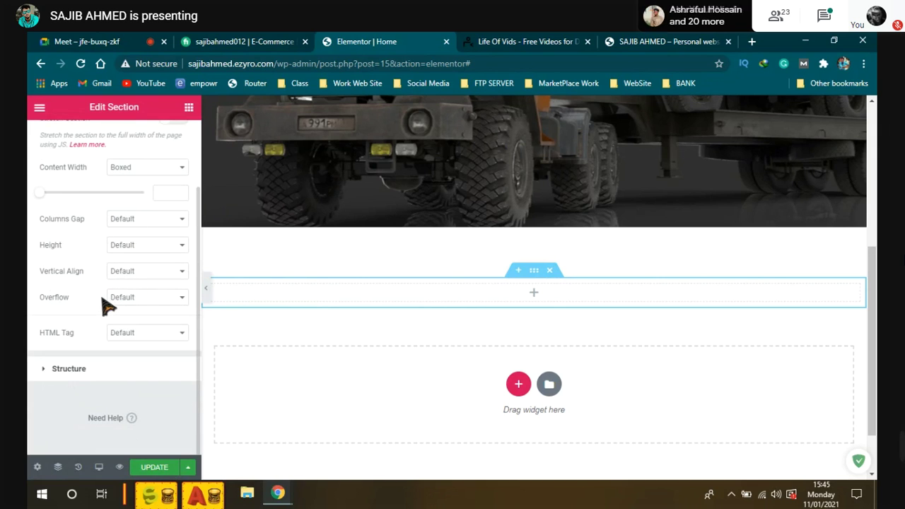
scroll(104, 302, "up", 2)
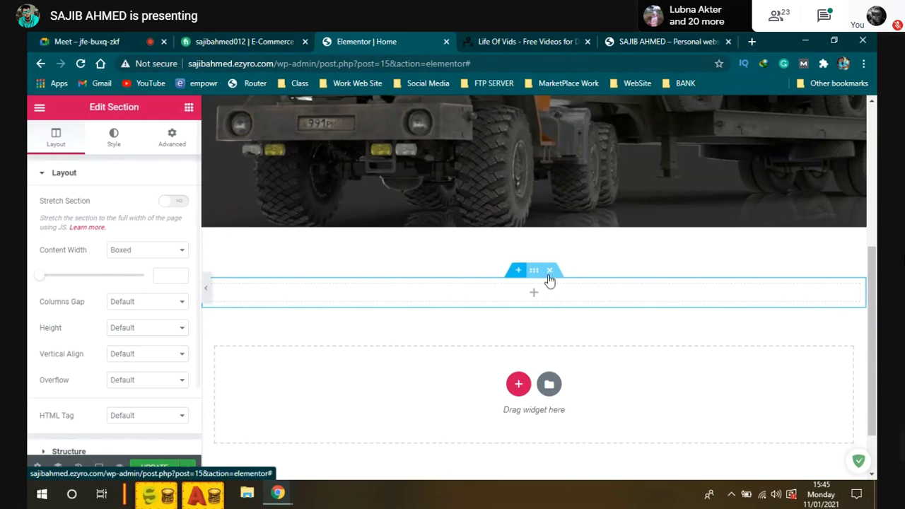
Set the new section's normal background type to slideshow and open the media library to choose its images
left_click(111, 142)
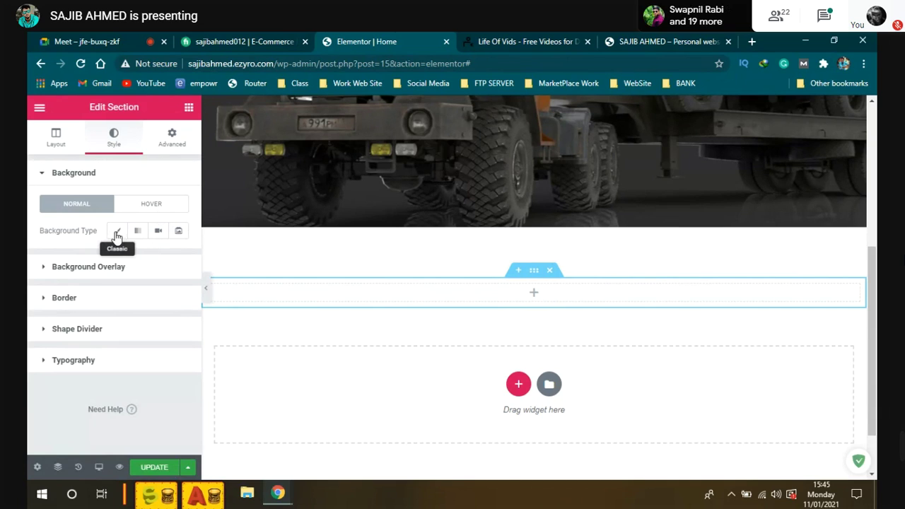
left_click(180, 232)
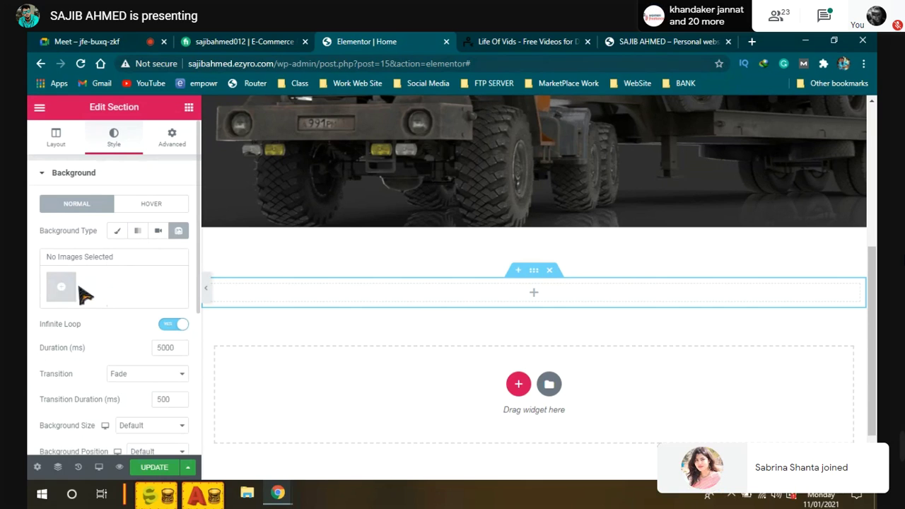
left_click_drag(49, 259, 127, 269)
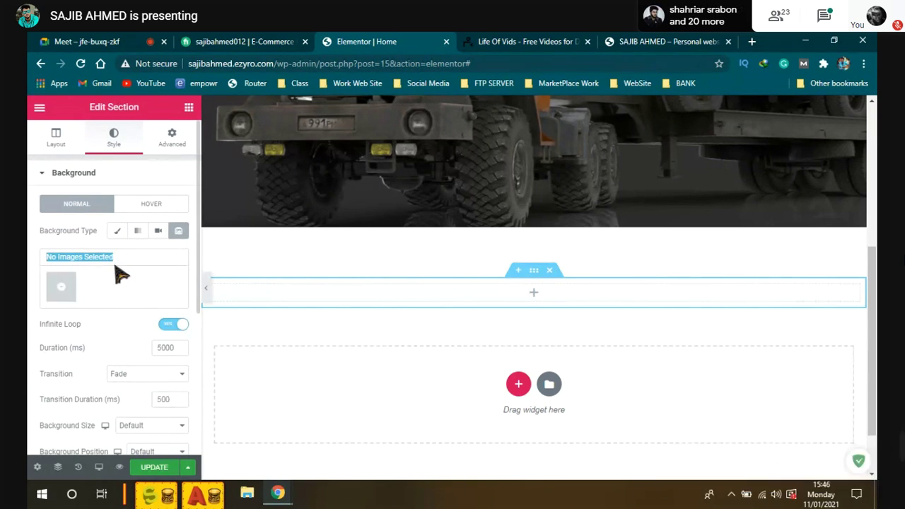
left_click(62, 290)
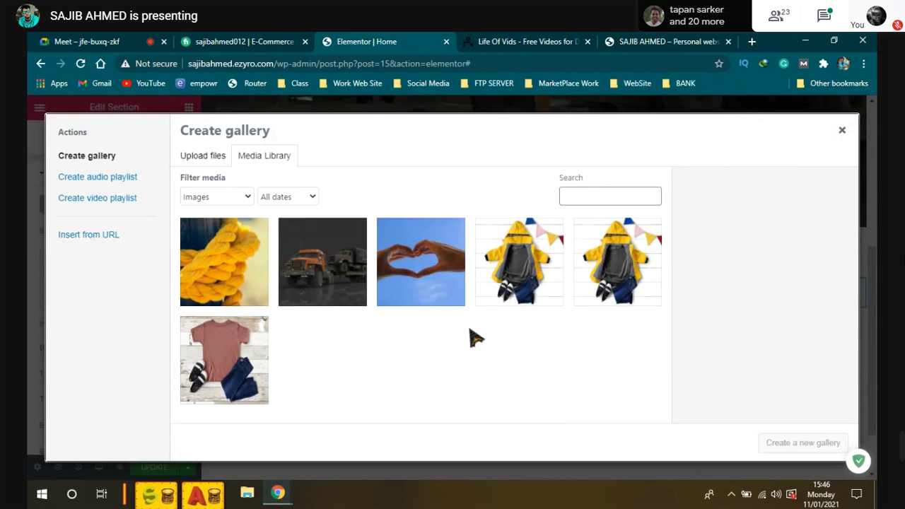
Select the yellow rope, orange truck and heart-shaped hands images for the background gallery
left_click(227, 272)
left_click(322, 267)
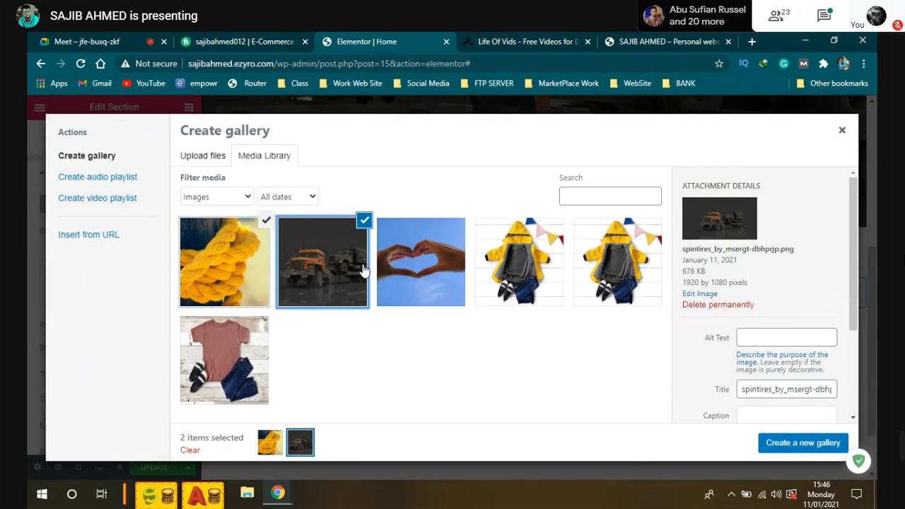
left_click(409, 270)
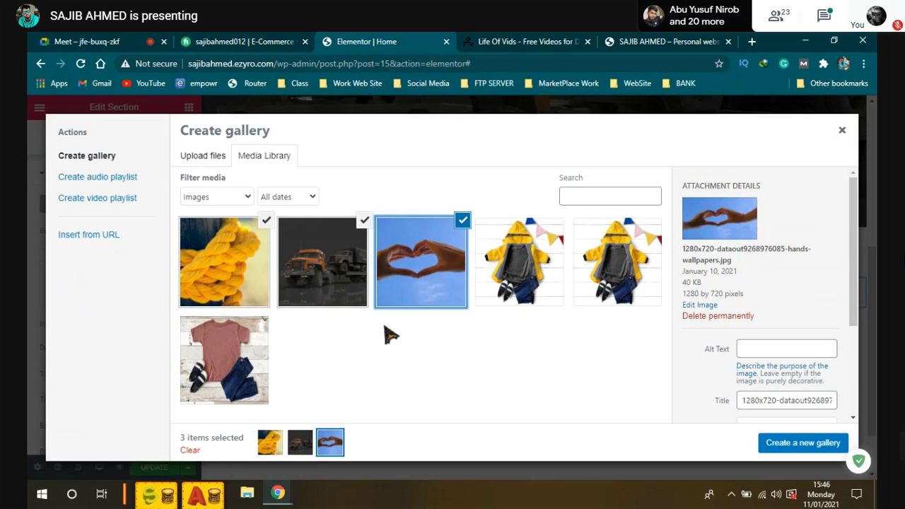
left_click(347, 232)
left_click(262, 259)
Upload flora_by_dblasphemy-dcmete1 from the Screen folder and insert the four-image gallery as the section's background slideshow
left_click(202, 155)
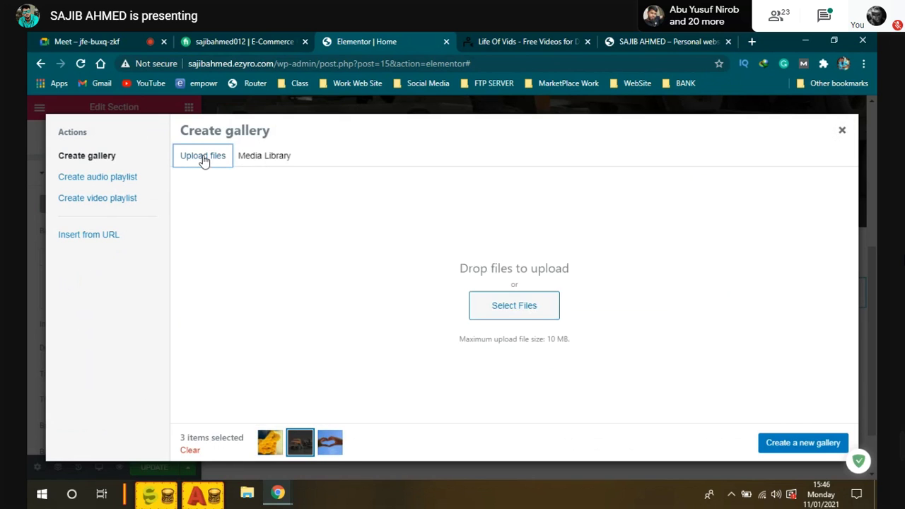
left_click(522, 316)
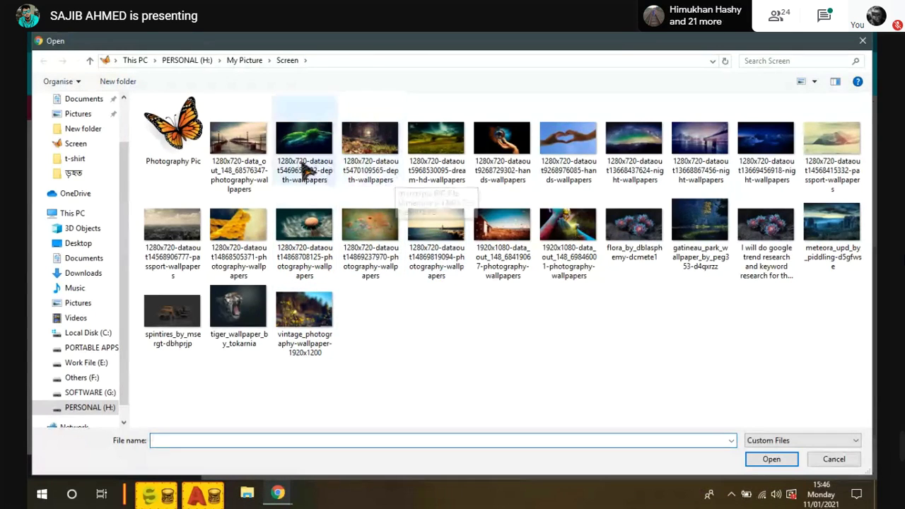
left_click(848, 154)
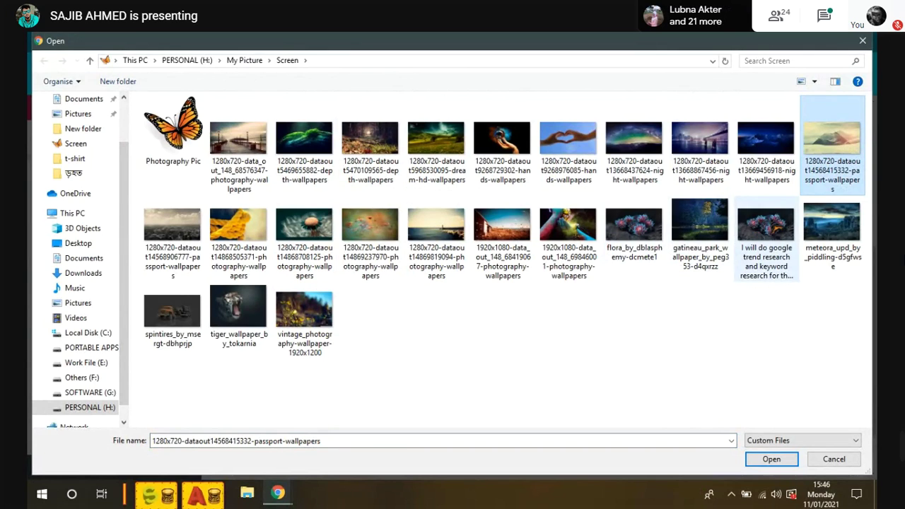
left_click(634, 227)
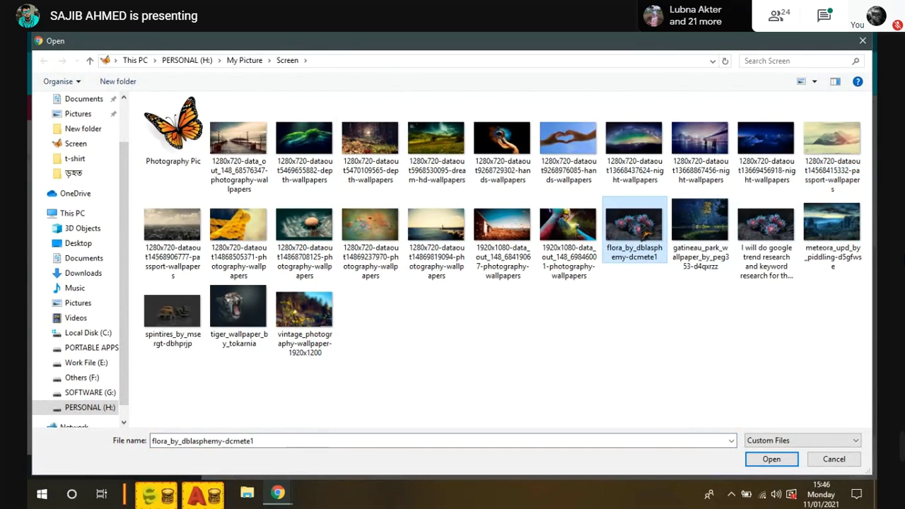
left_click(771, 459)
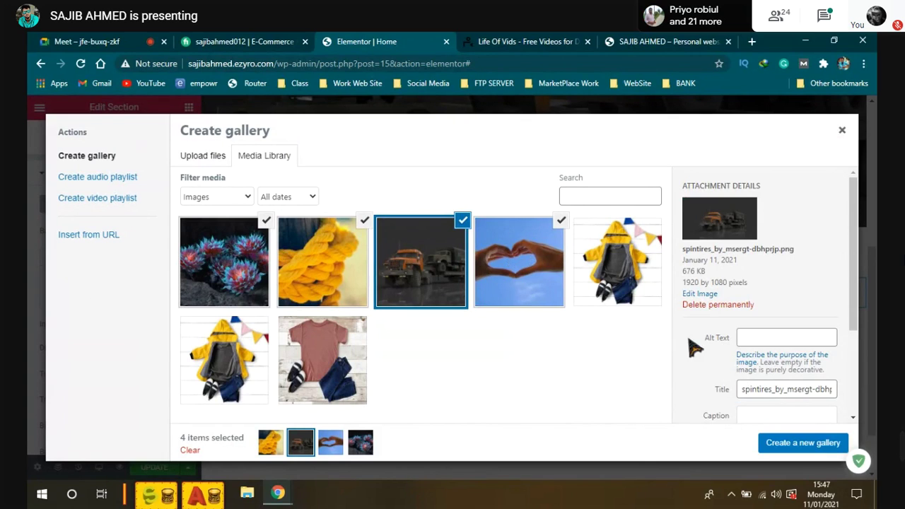
left_click(803, 446)
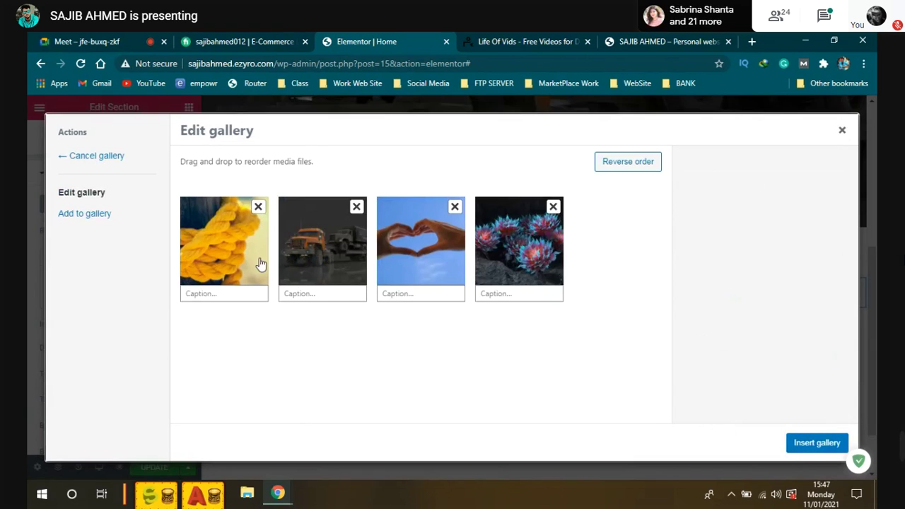
left_click(820, 444)
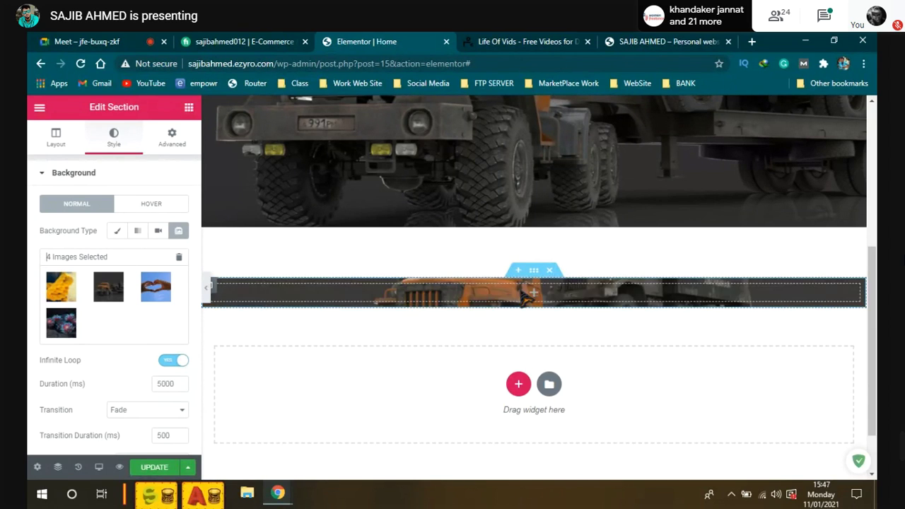
Unlink the slideshow section's padding values and set its top padding to 300 px
left_click(169, 158)
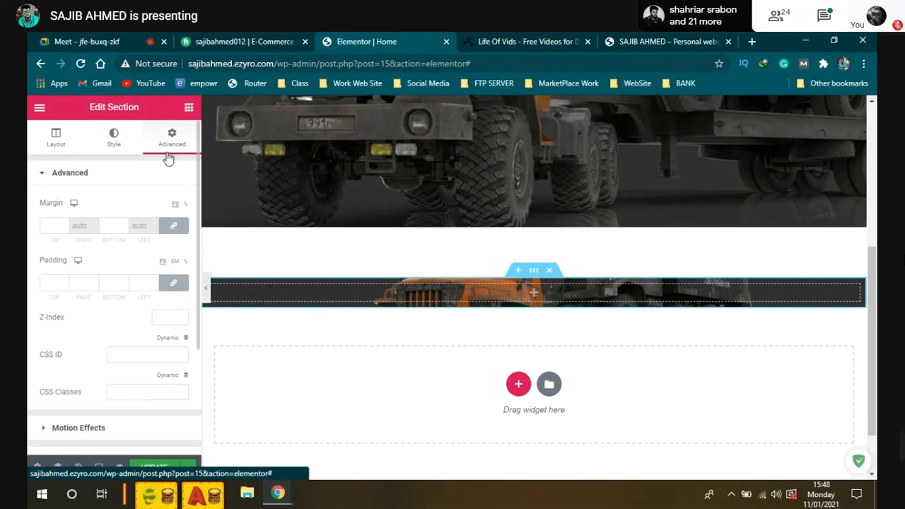
scroll(177, 233, "down", 2)
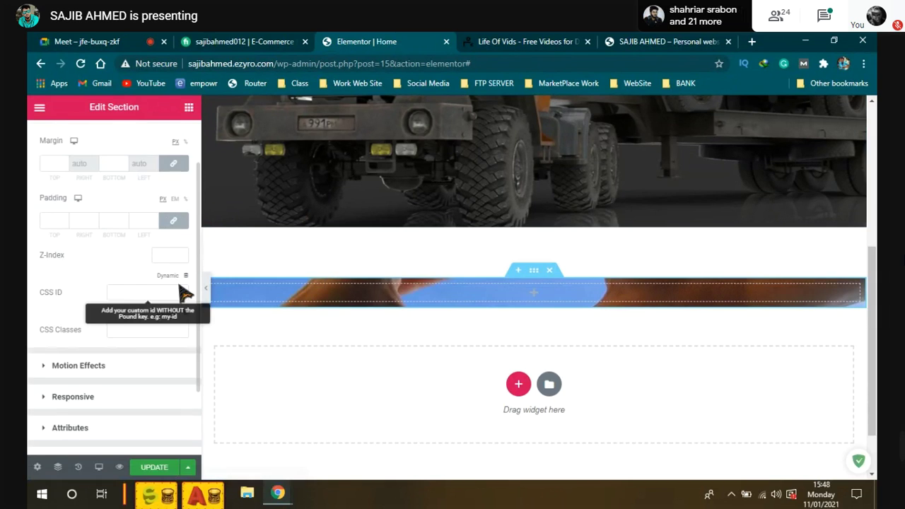
left_click(175, 224)
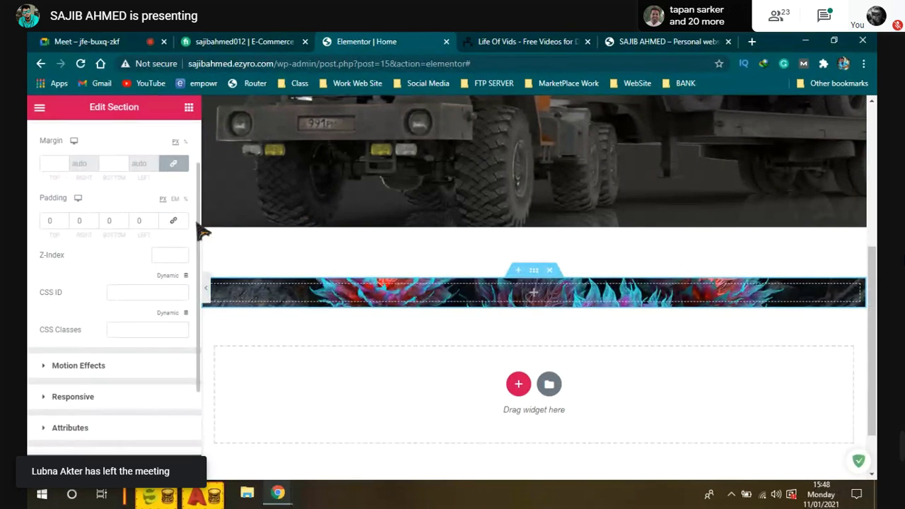
double_click(51, 222)
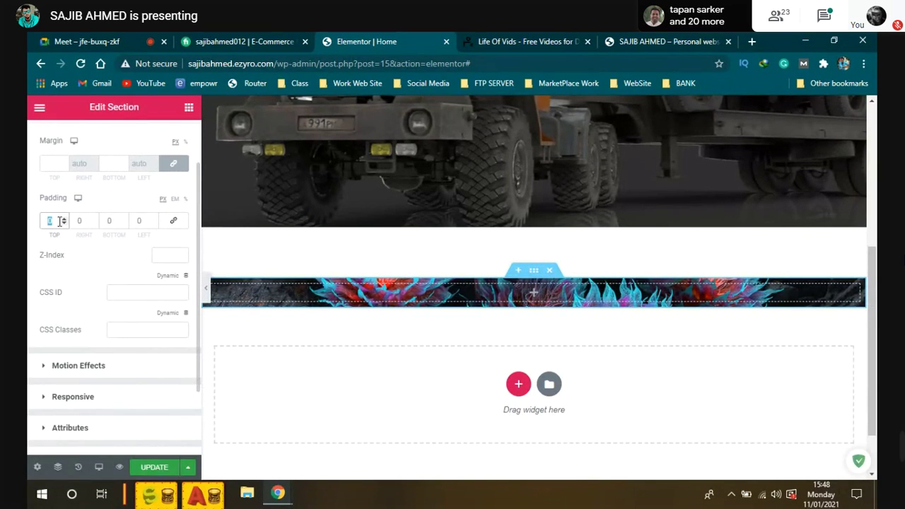
type("300")
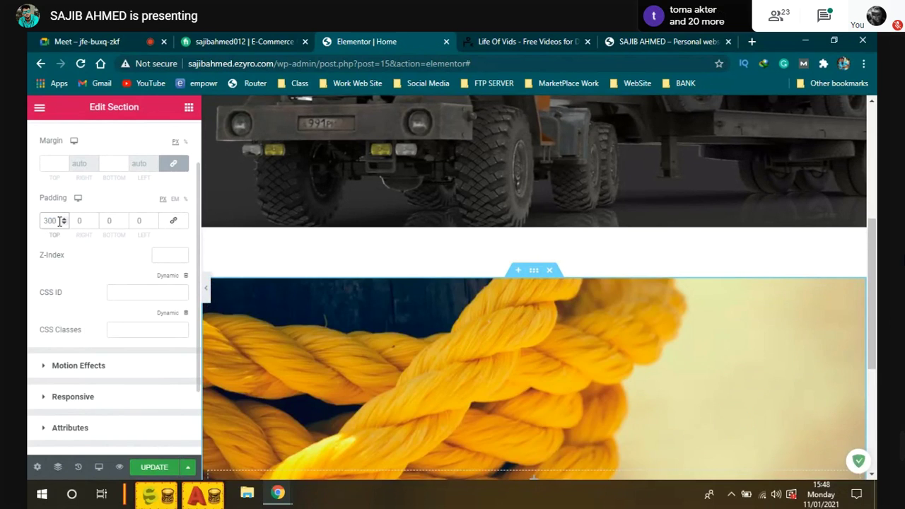
scroll(474, 344, "down", 2)
scroll(513, 212, "up", 1)
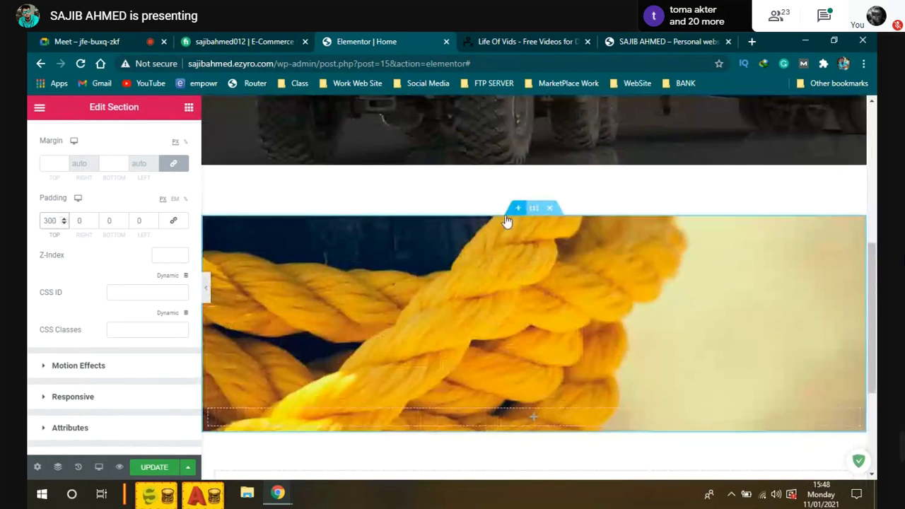
scroll(529, 398, "down", 3)
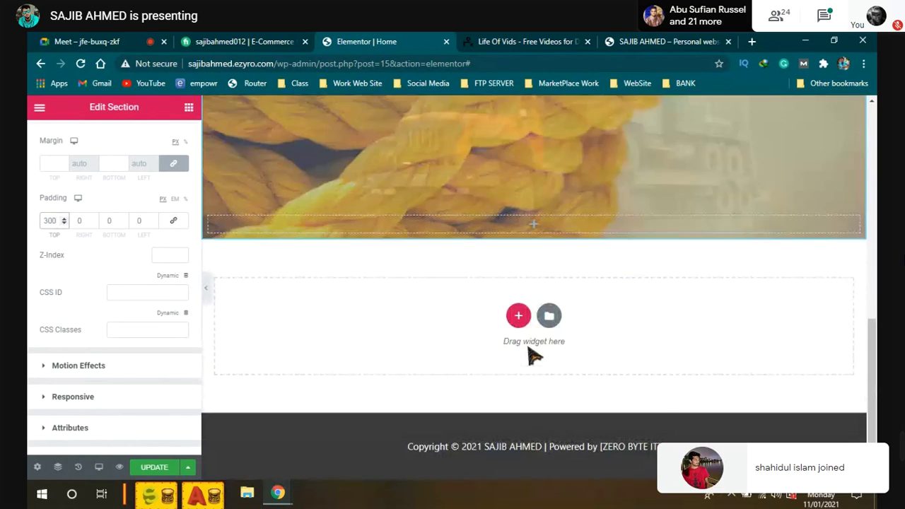
Set the slideshow section's bottom padding to 250 px and check the section's height on the page
left_click(108, 222)
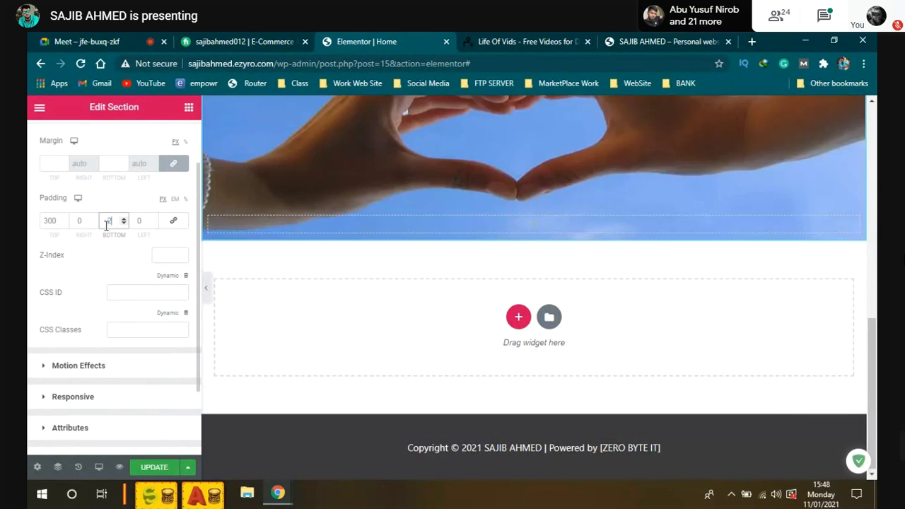
type("20")
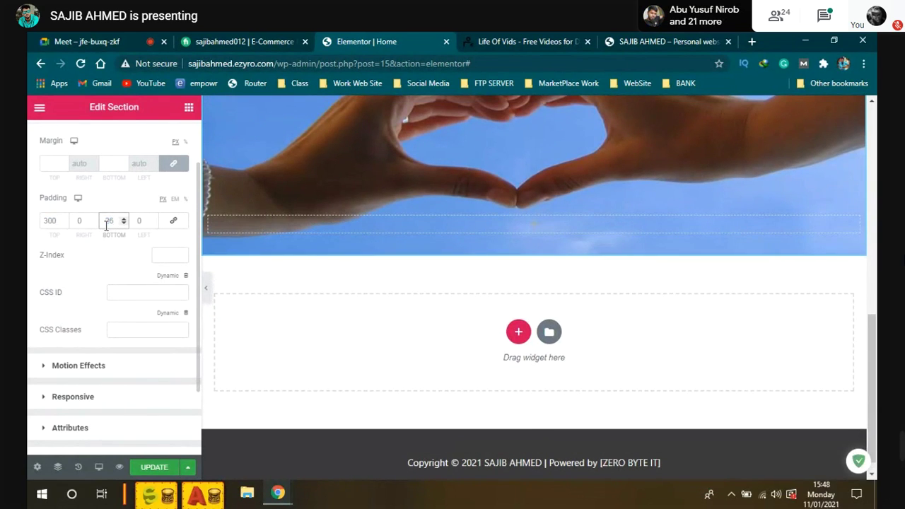
key("BackSpace")
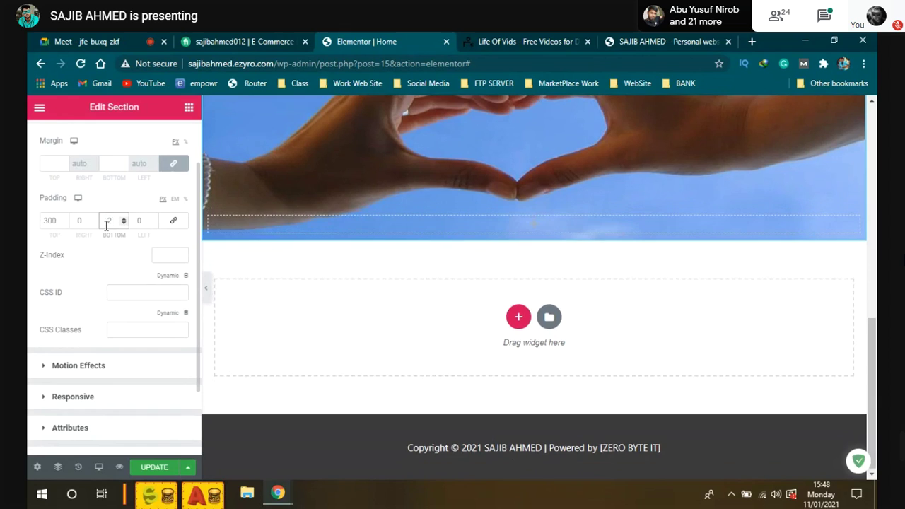
type("50")
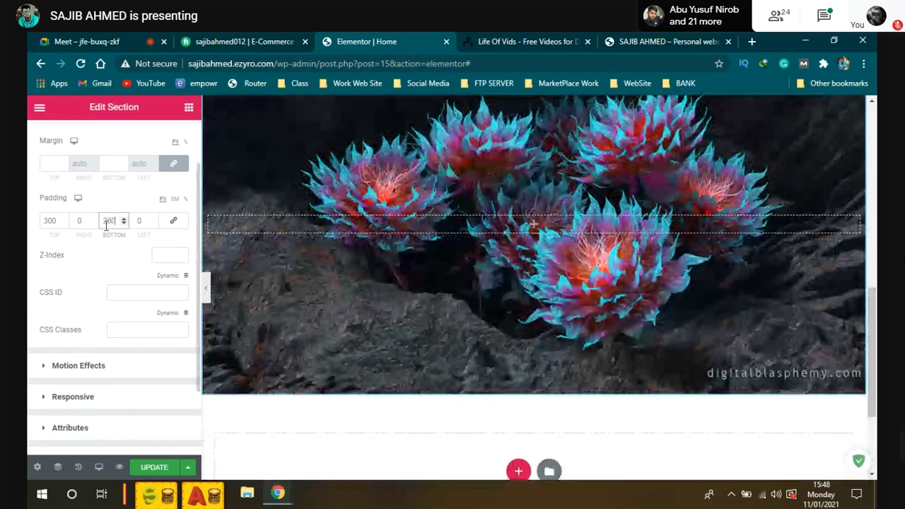
scroll(533, 287, "up", 3)
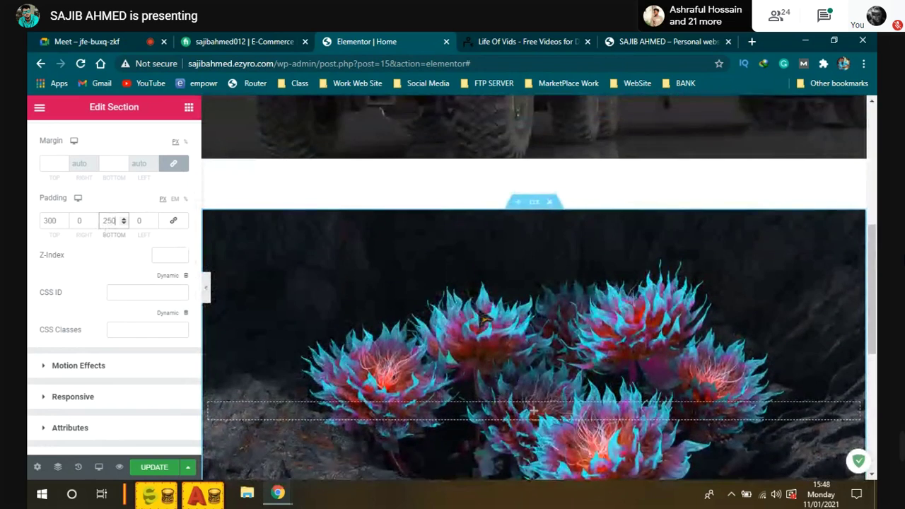
scroll(534, 288, "down", 2)
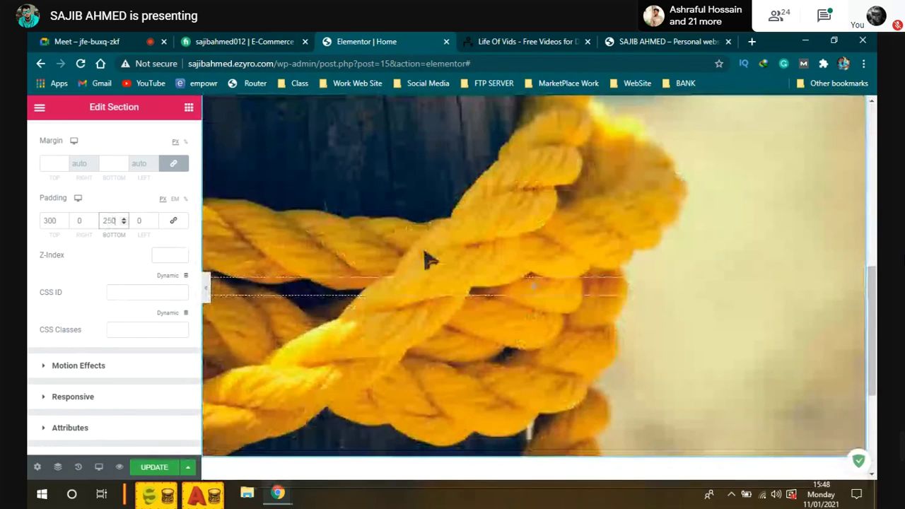
scroll(463, 269, "up", 3)
scroll(481, 283, "down", 5)
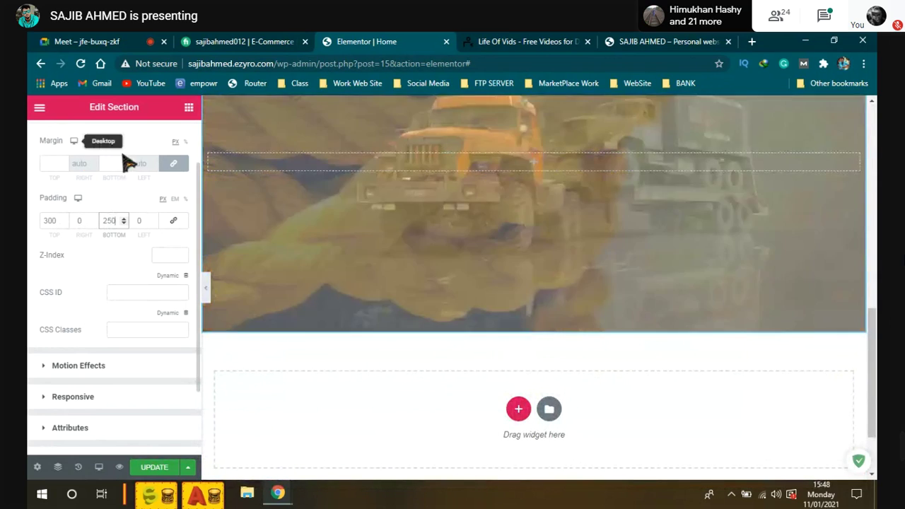
Unlink the slideshow section's margin values, set its bottom margin to 50 px and check the spacing on the page
left_click(173, 164)
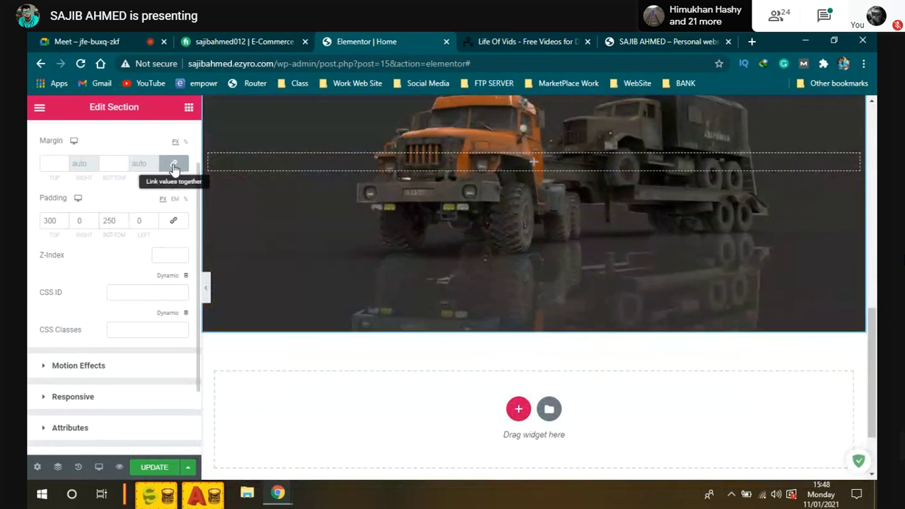
left_click(112, 164)
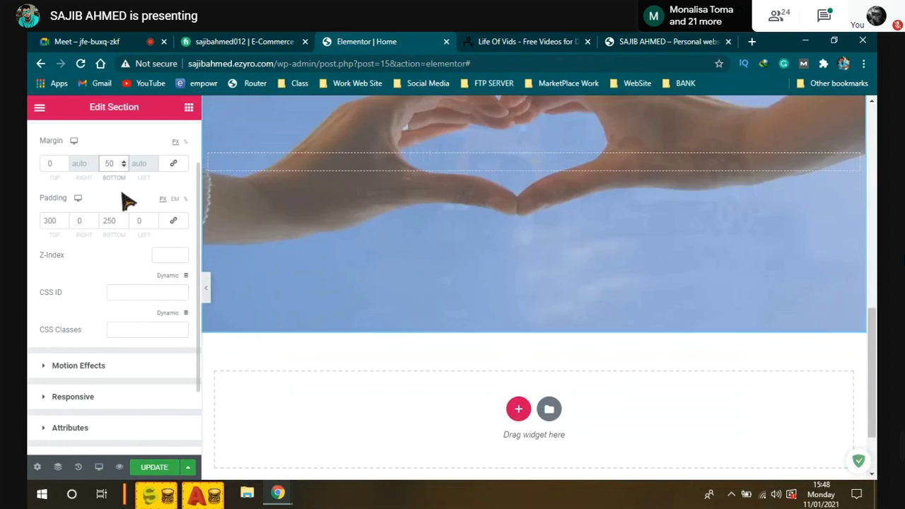
scroll(125, 202, "up", 1)
scroll(467, 288, "up", 3)
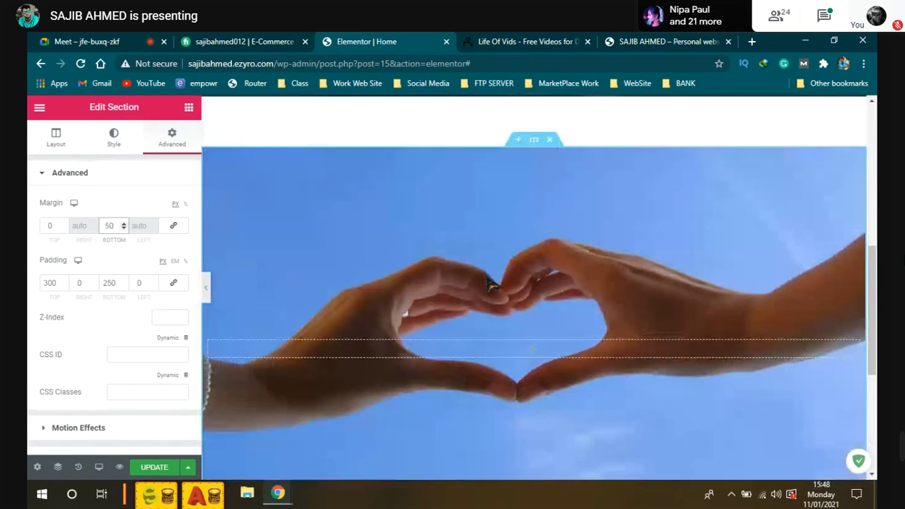
scroll(477, 233, "down", 1)
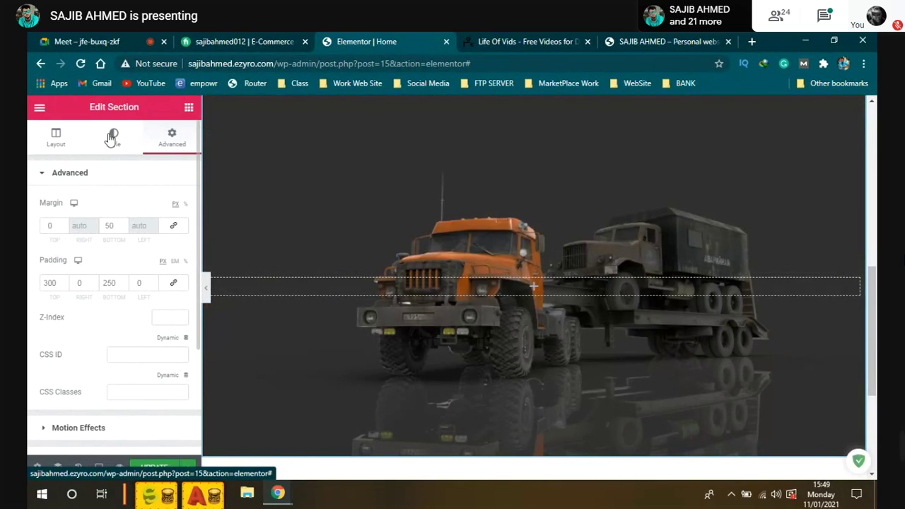
Enable the Ken Burns effect for the section's background slideshow and update the page
left_click(111, 138)
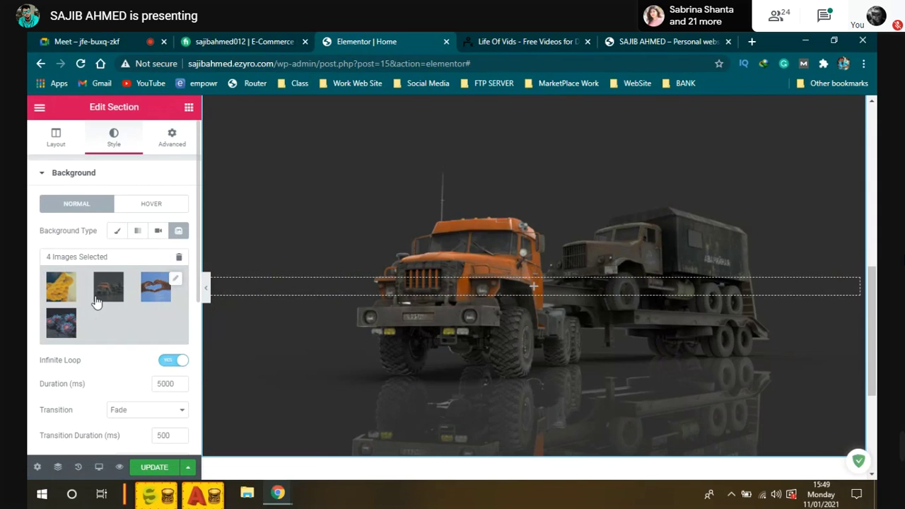
scroll(95, 299, "down", 1)
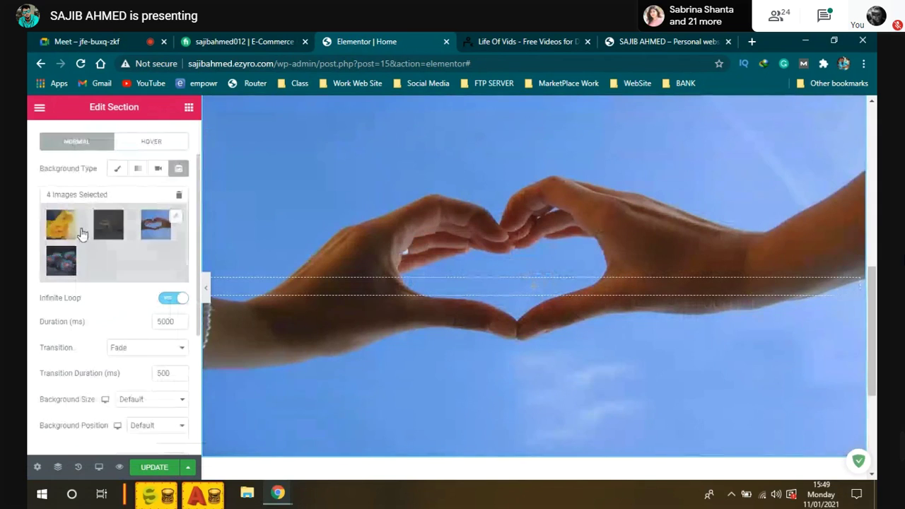
scroll(80, 240, "down", 1)
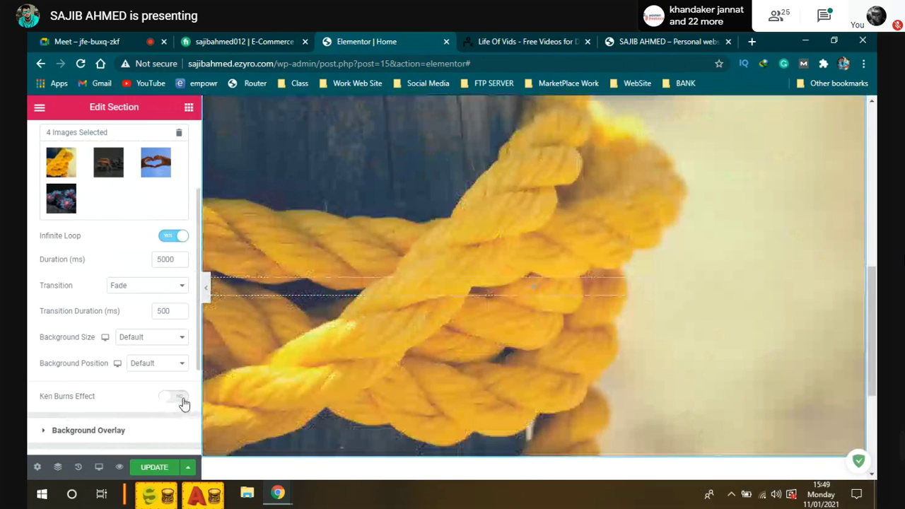
left_click(180, 399)
left_click(155, 468)
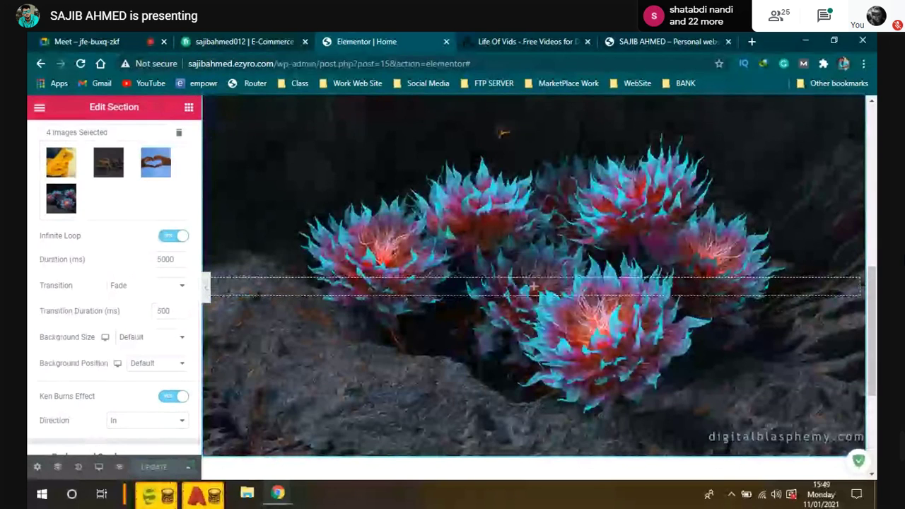
Reload the live home page and inspect the slideshow section and the gap above it
left_click(667, 42)
left_click(81, 65)
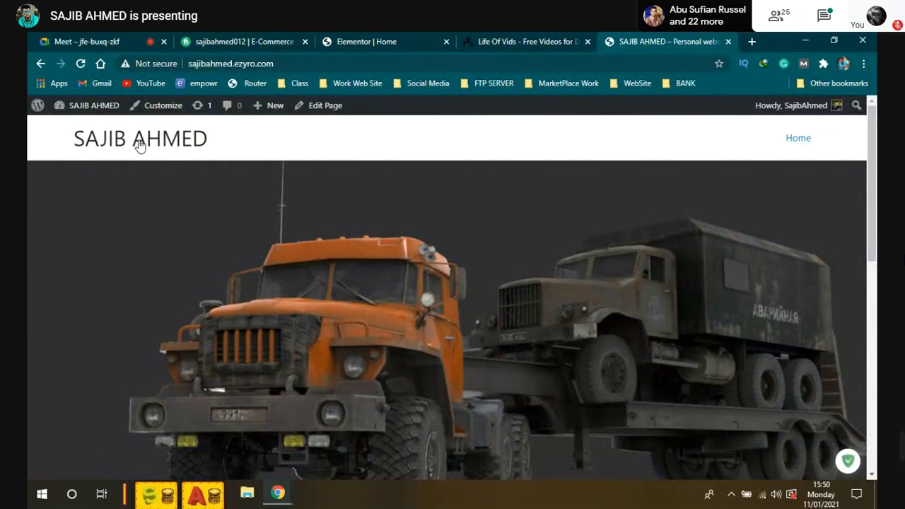
scroll(385, 278, "down", 1)
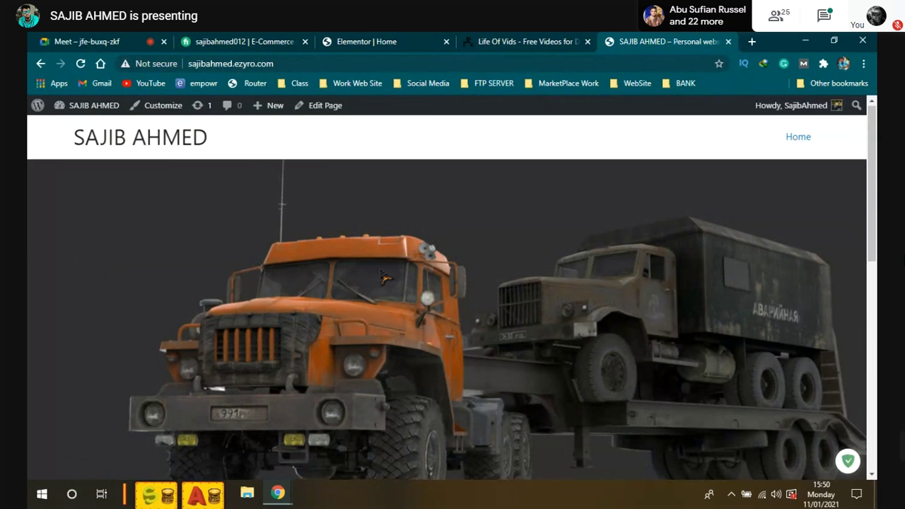
scroll(385, 278, "down", 5)
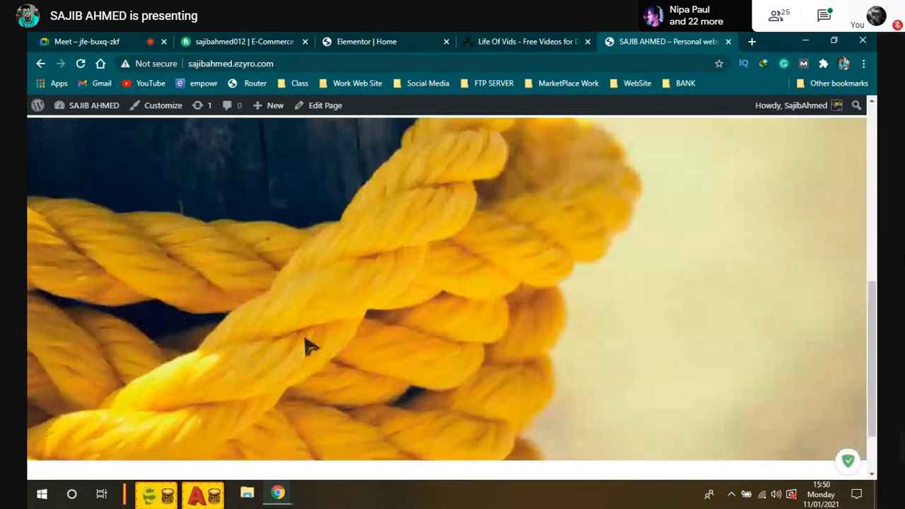
scroll(392, 228, "up", 2)
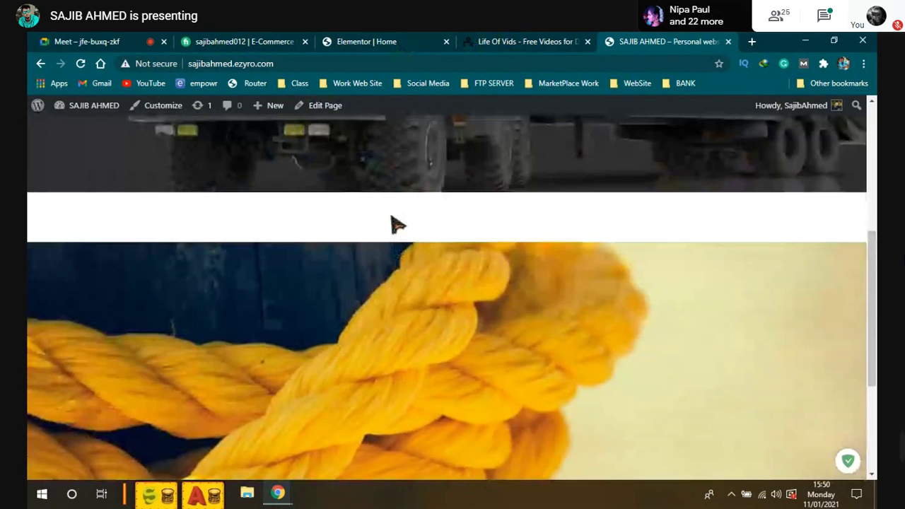
Return to the Elementor editor and add a new single-column section below the slideshow
key("ctrl+3")
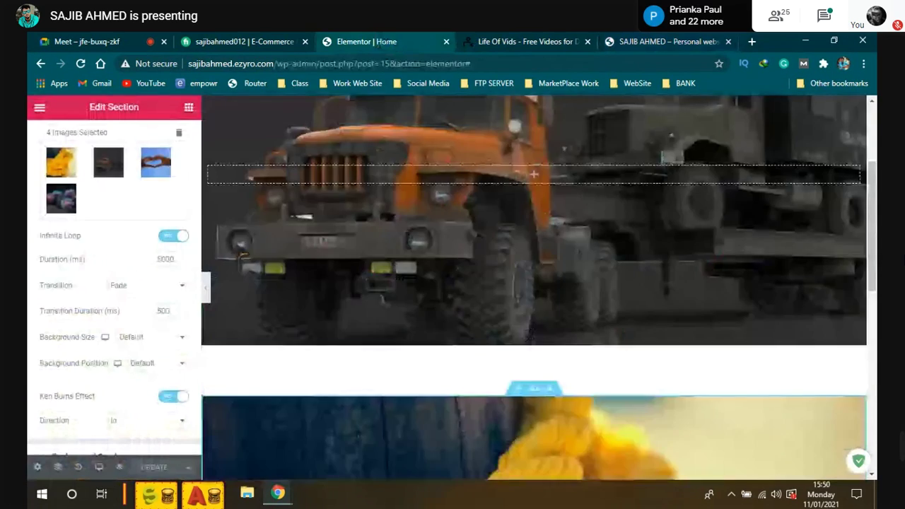
scroll(524, 318, "down", 7)
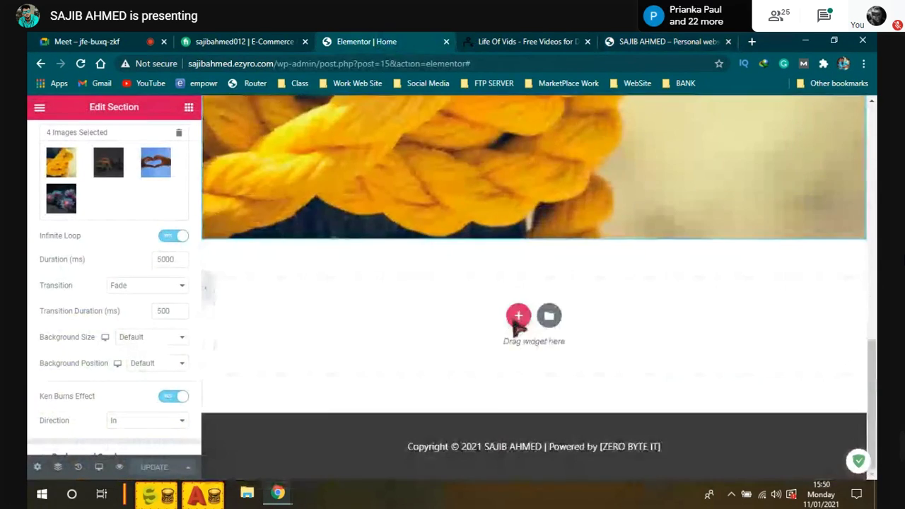
left_click(516, 316)
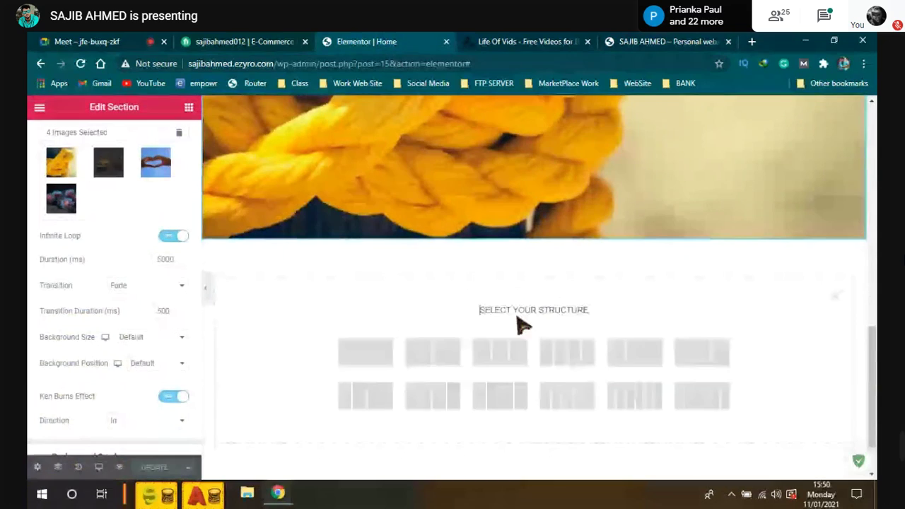
left_click(360, 351)
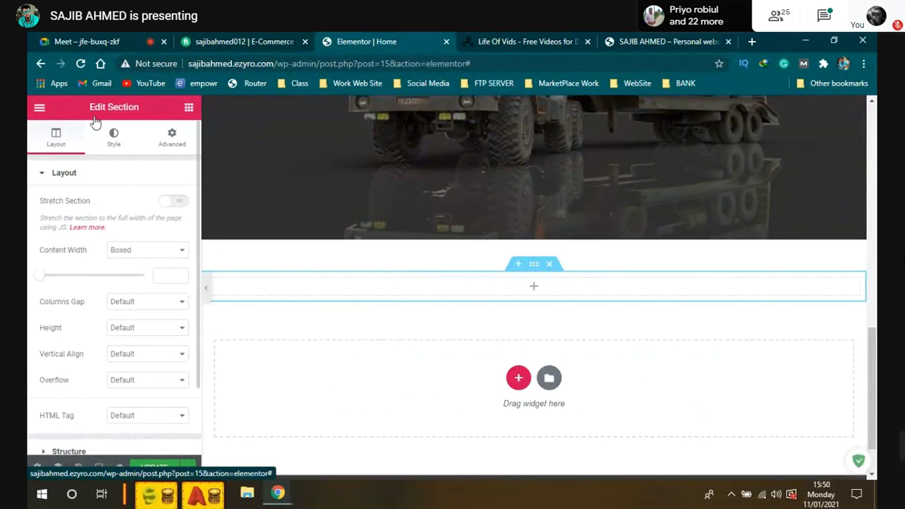
Give the new section a classic background using the flora_by_dblasphemy-dcmete1.jpg image from the media library
left_click(113, 138)
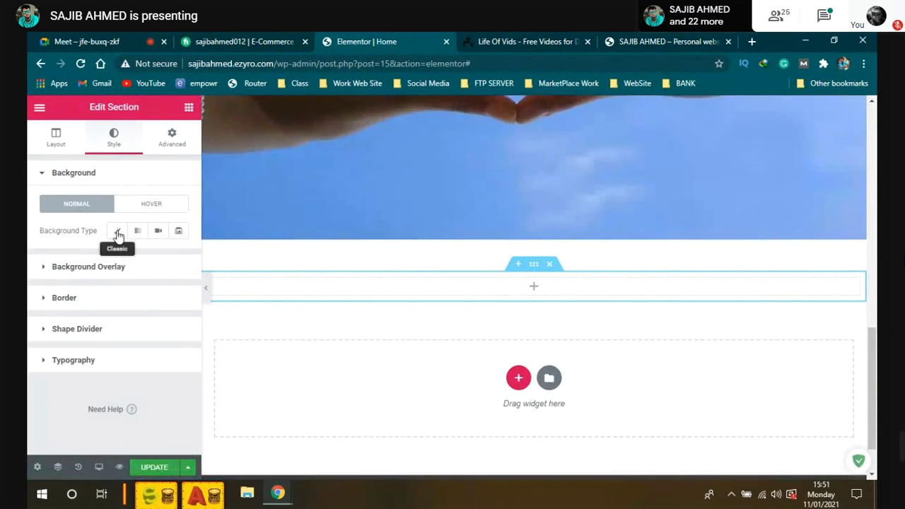
left_click(117, 232)
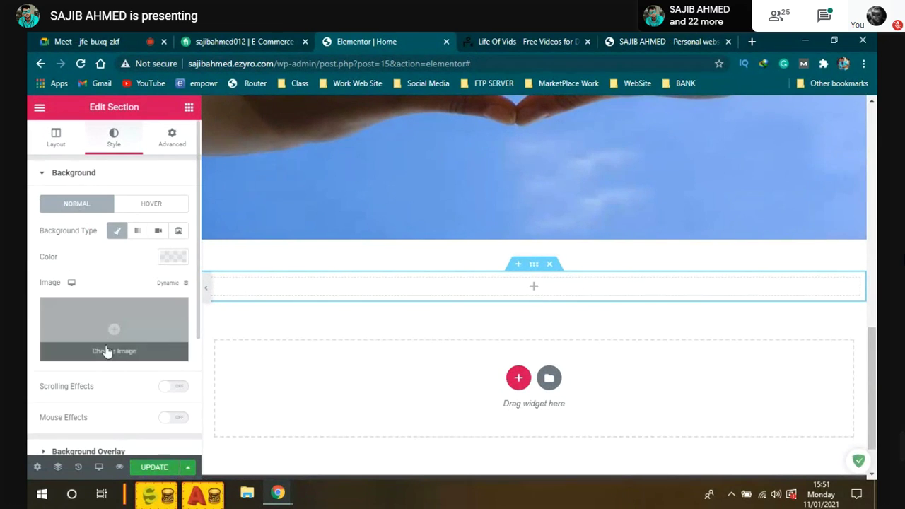
left_click(106, 351)
left_click(107, 243)
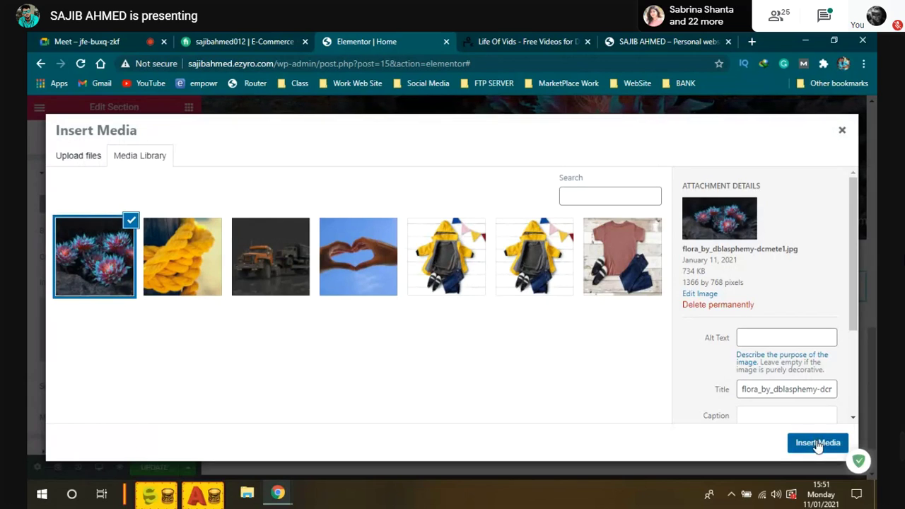
left_click(818, 442)
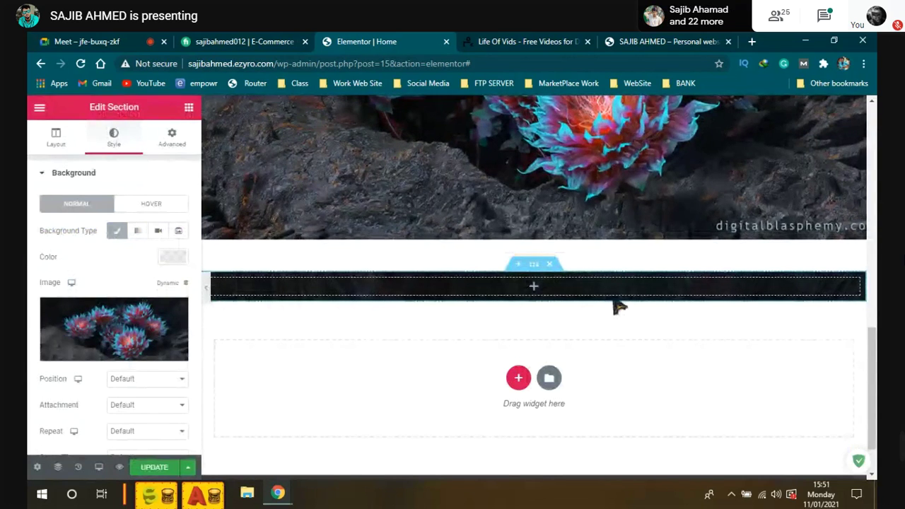
Try 100 px padding on all sides of the flower section, and raise the linked padding to 250 px
left_click(171, 139)
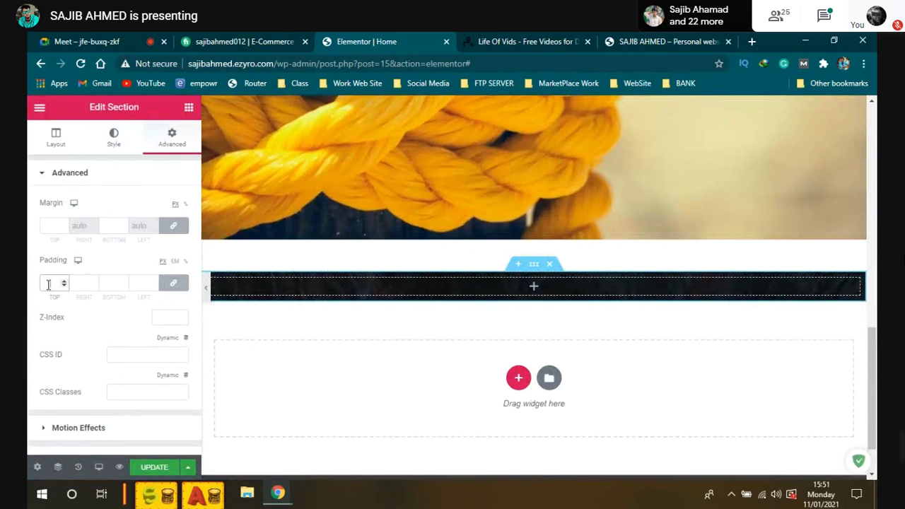
left_click(51, 283)
type("100")
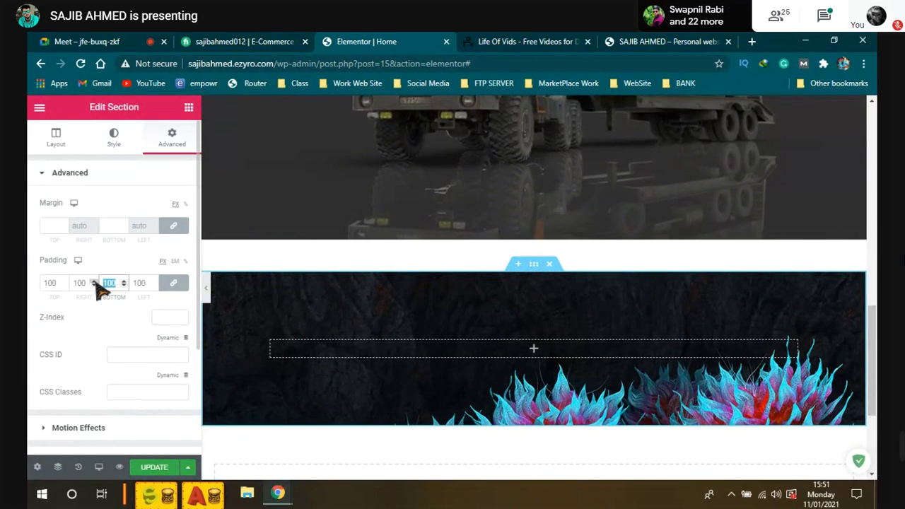
left_click(173, 282)
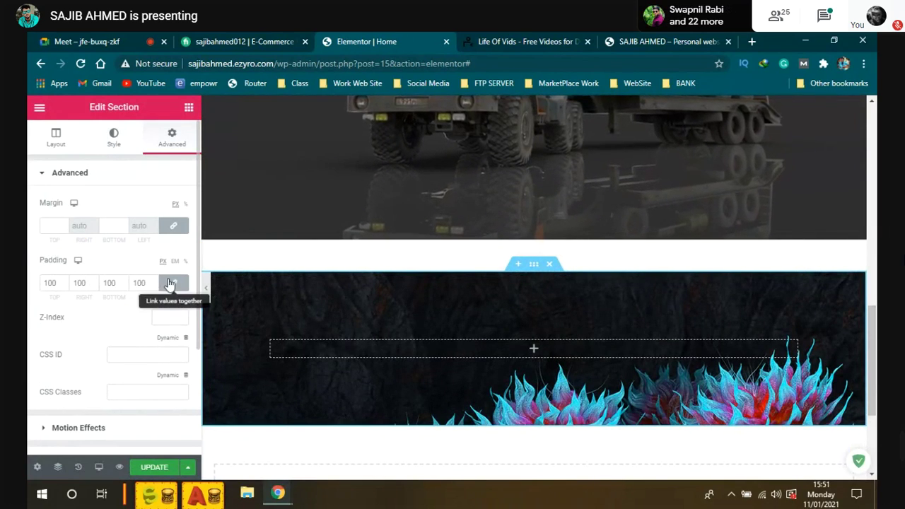
double_click(81, 283)
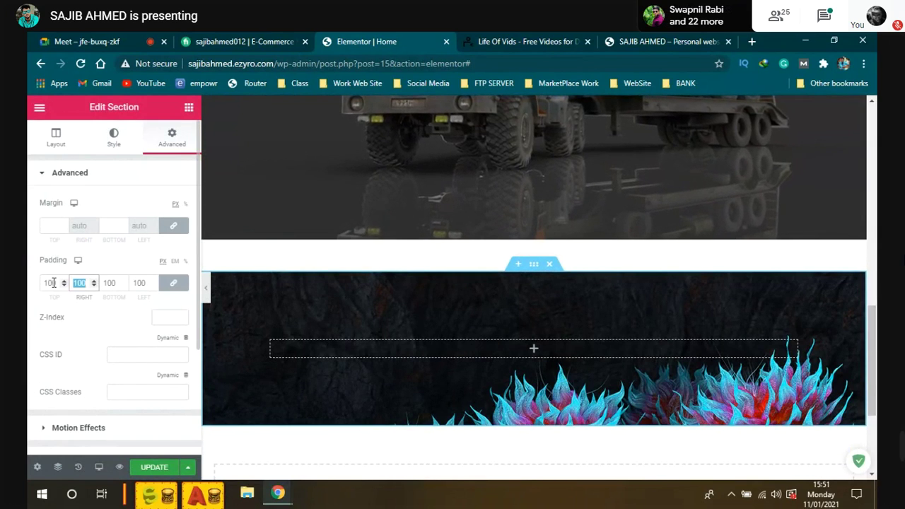
key("BackSpace")
left_click(114, 284)
type("250")
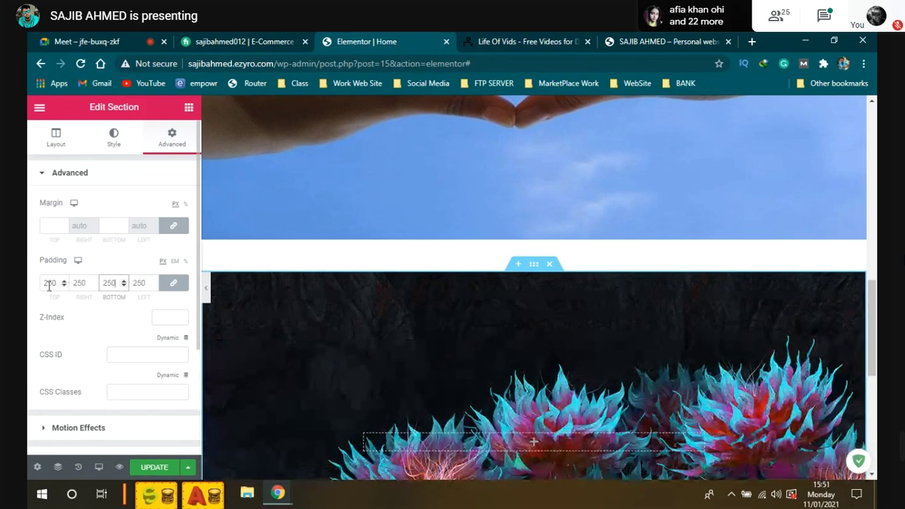
Unlink the flower section's padding values, set the right and left padding to 0 and check the section's height
left_click(173, 282)
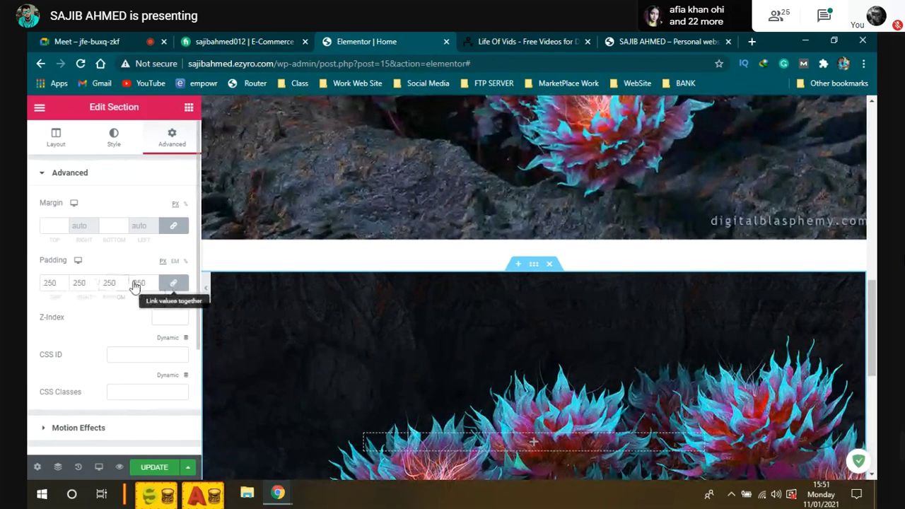
double_click(73, 284)
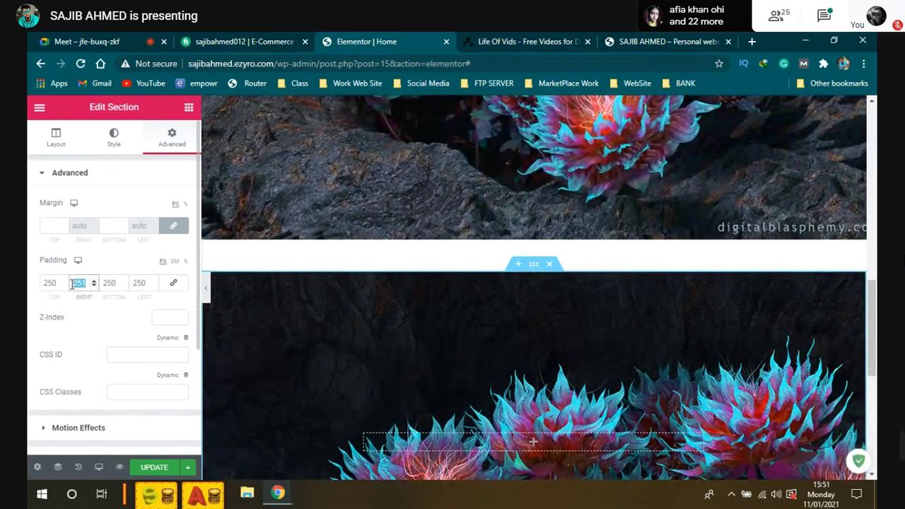
type("0")
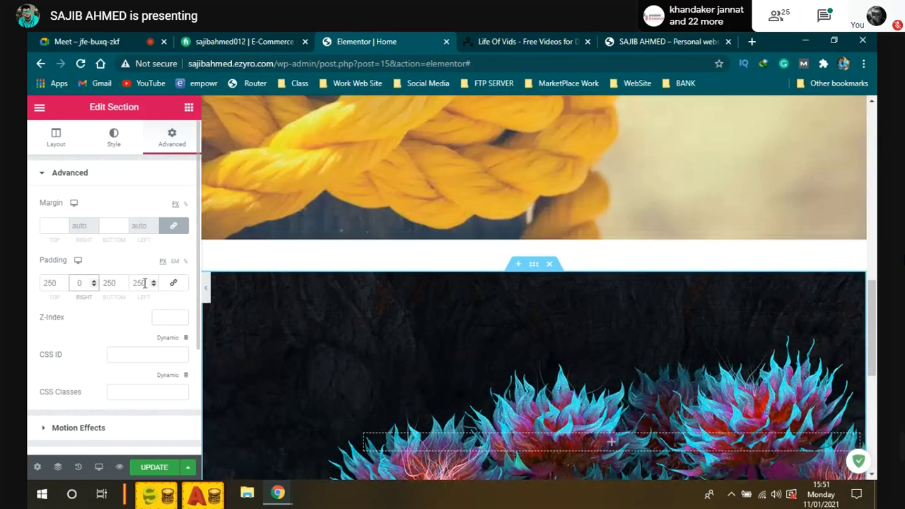
double_click(139, 283)
type("0")
scroll(401, 362, "down", 2)
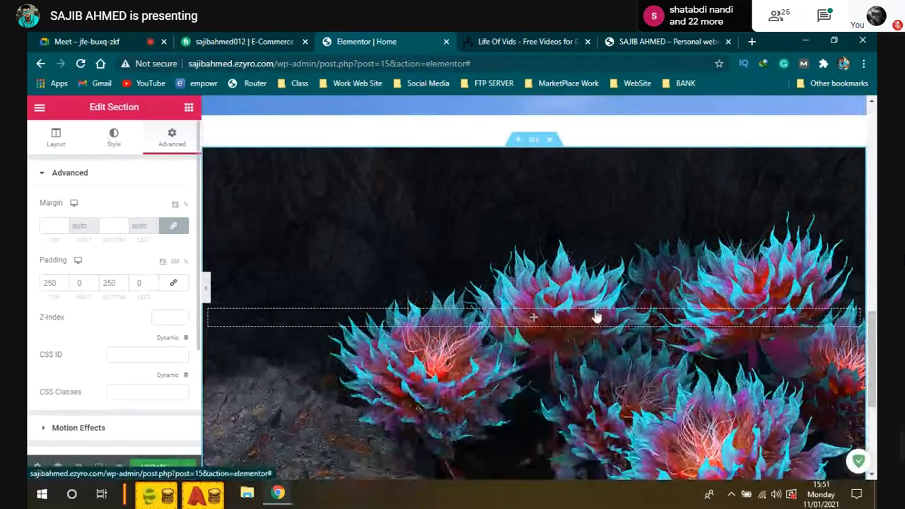
scroll(611, 327, "down", 1)
Try Top Center as the flower background's position, and switch it to Center Center
left_click(114, 138)
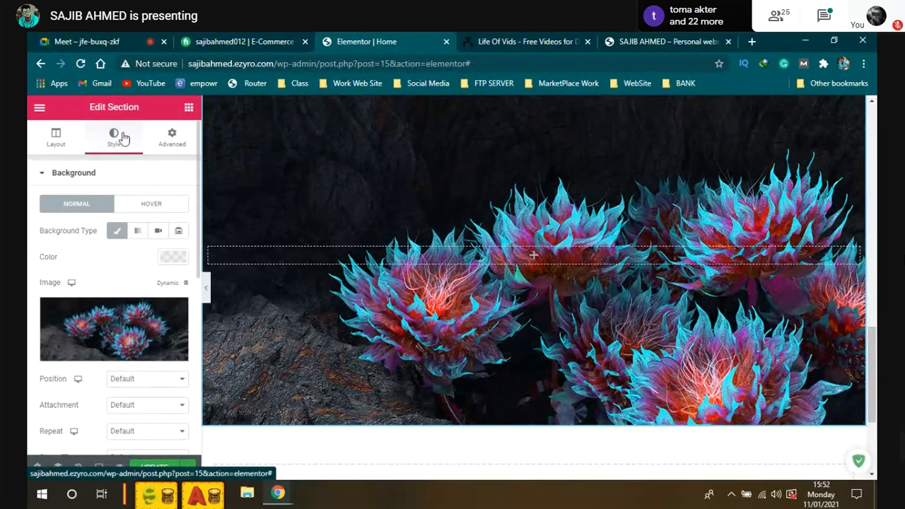
mouse_move(96, 332)
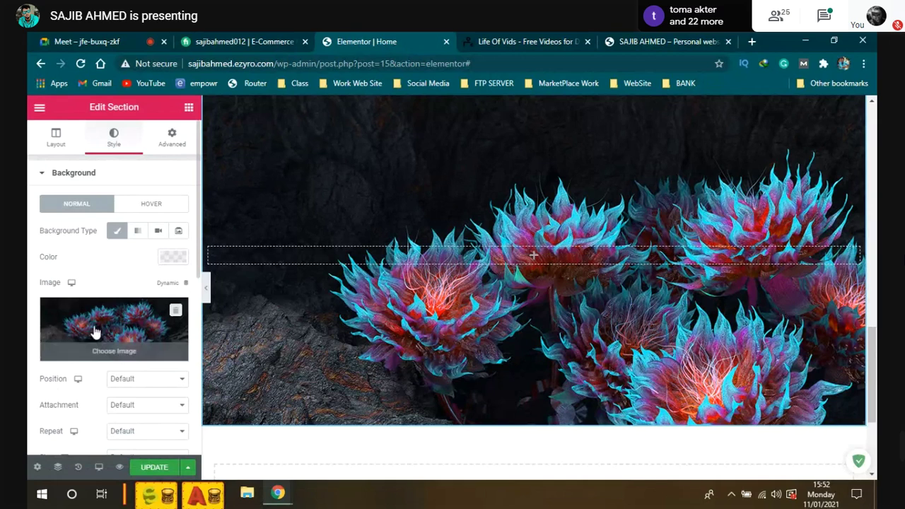
left_click(139, 382)
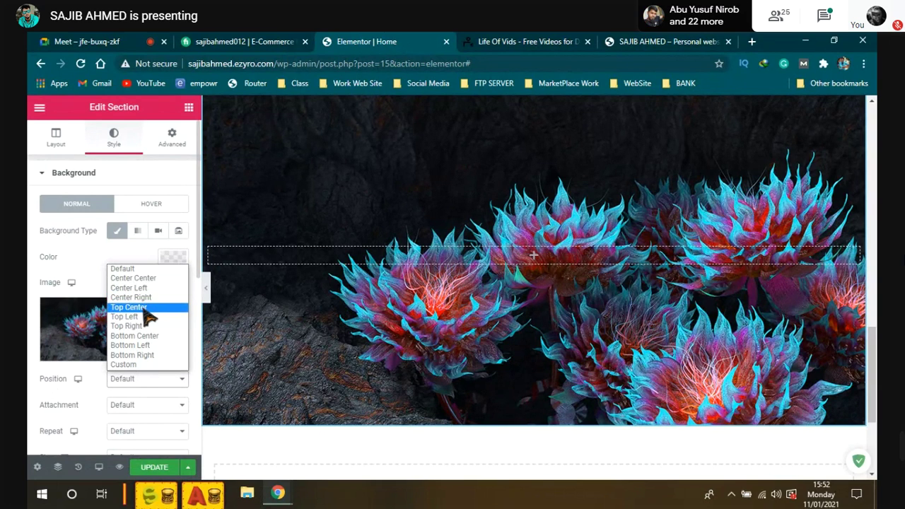
left_click(149, 308)
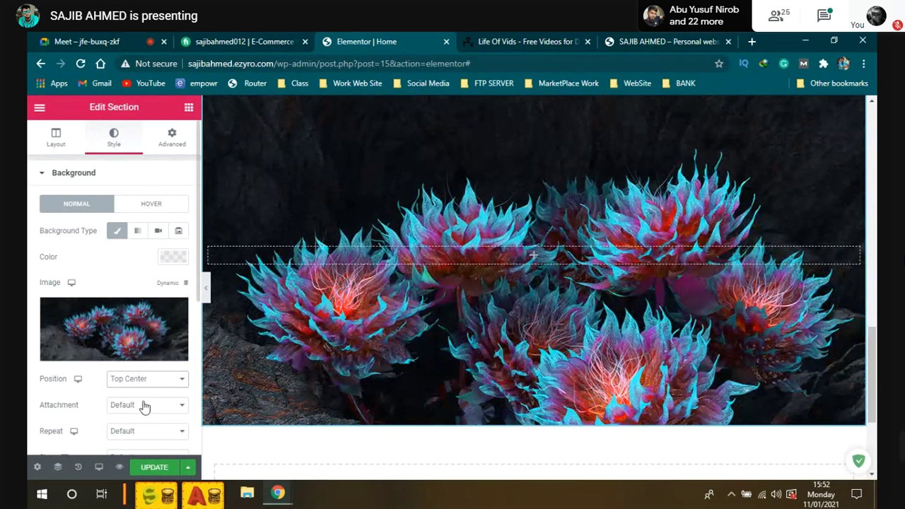
left_click(162, 384)
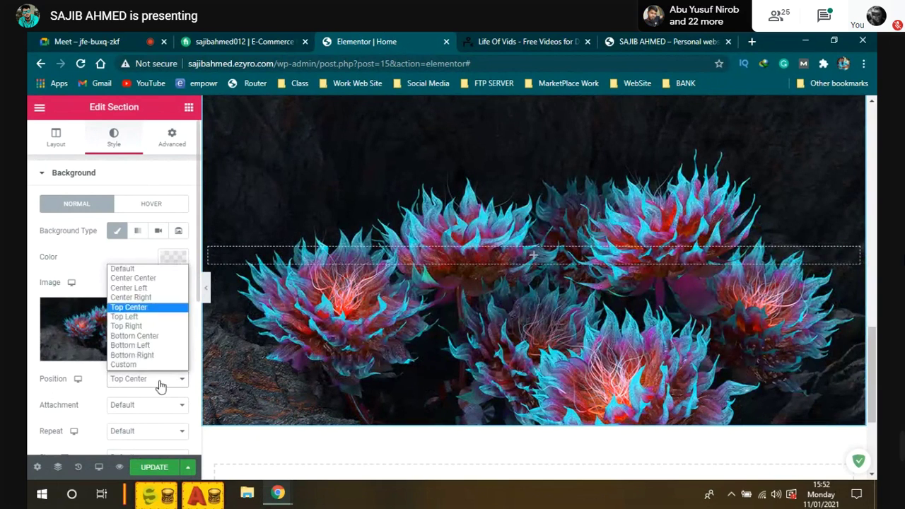
left_click(148, 279)
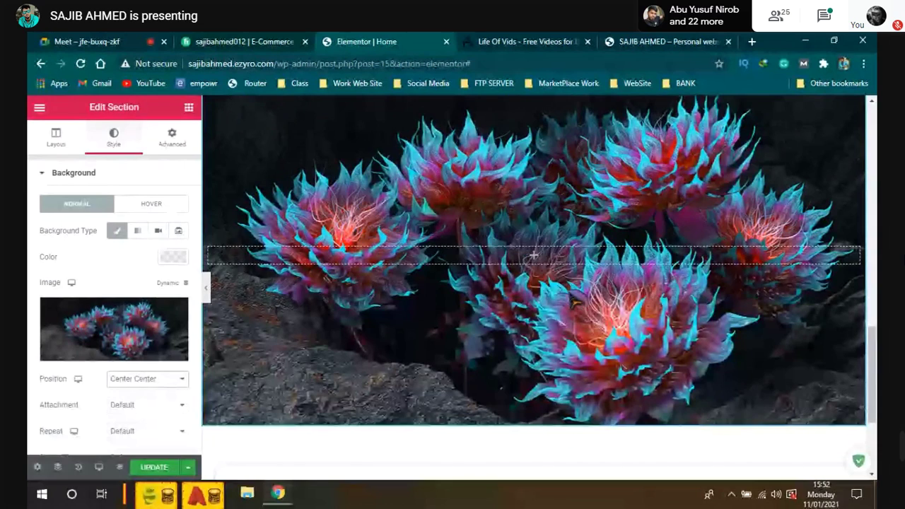
Update the home page to save the flower section's background and padding changes
left_click(154, 467)
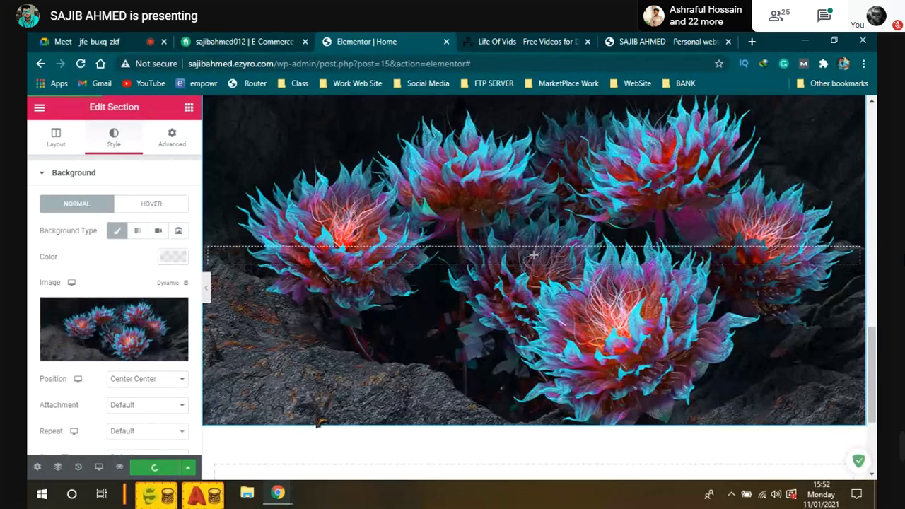
scroll(320, 422, "up", 12)
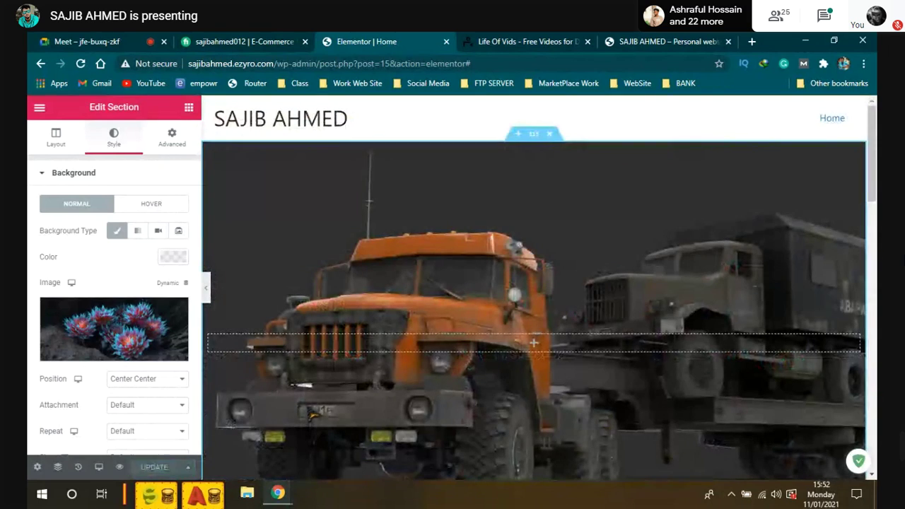
left_click(691, 42)
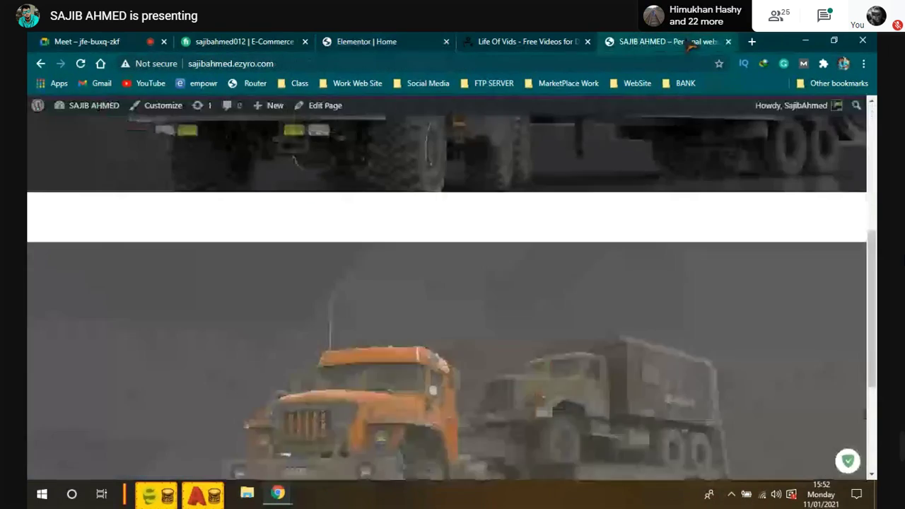
left_click(233, 42)
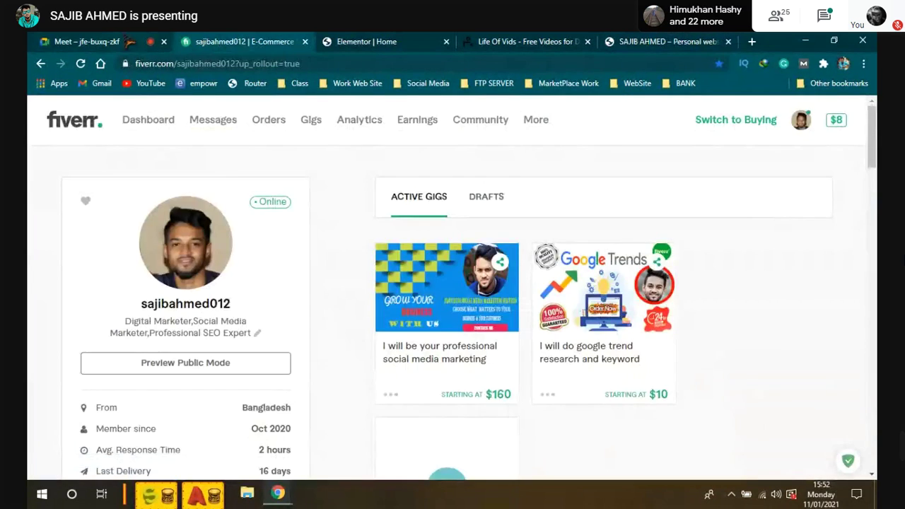
left_click(127, 41)
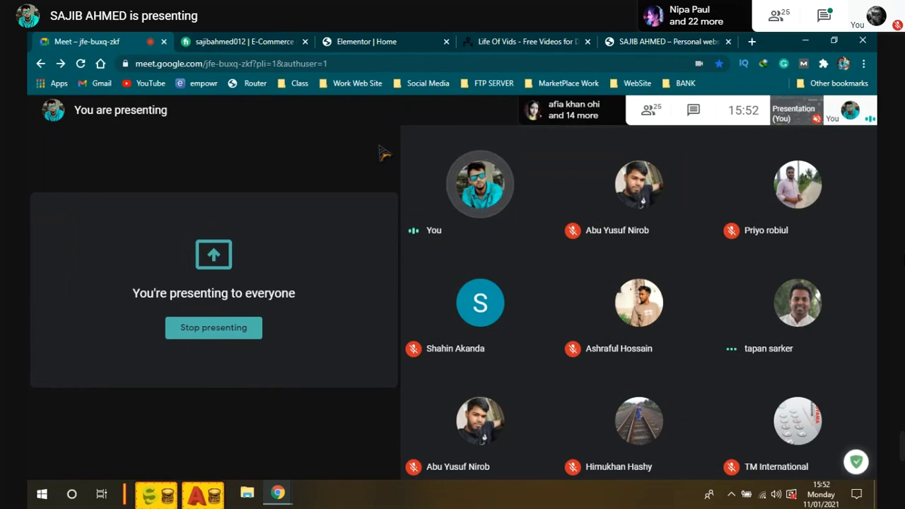
left_click(376, 42)
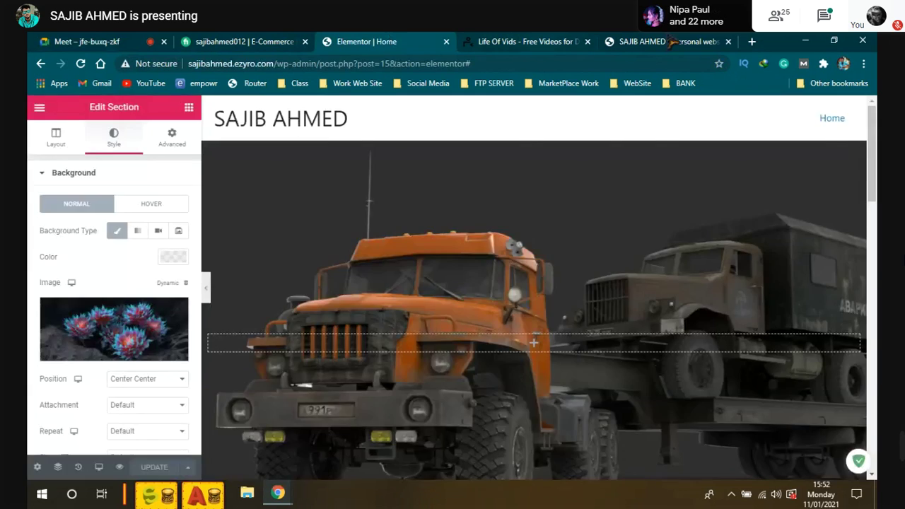
Examine the published home page from header to footer, checking both image sections and their slideshow transitions
left_click(668, 42)
scroll(441, 304, "down", 5)
scroll(424, 276, "up", 1)
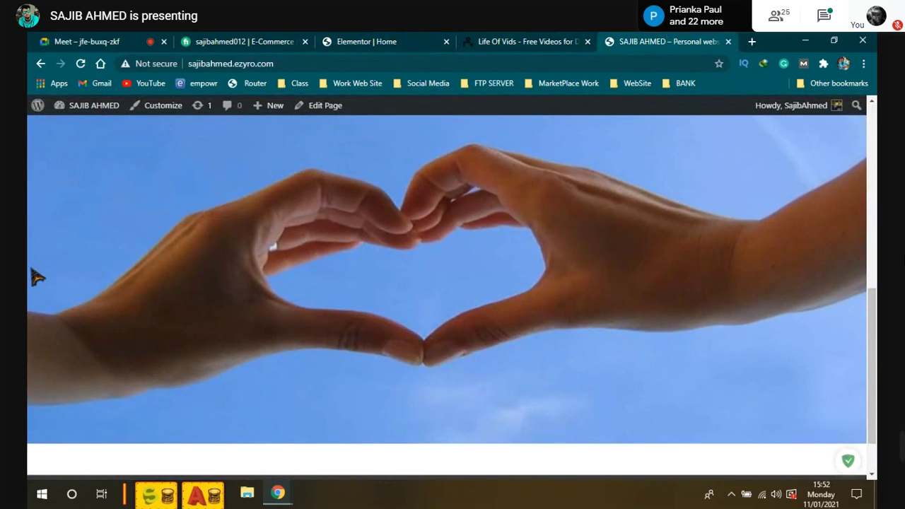
scroll(268, 206, "up", 2)
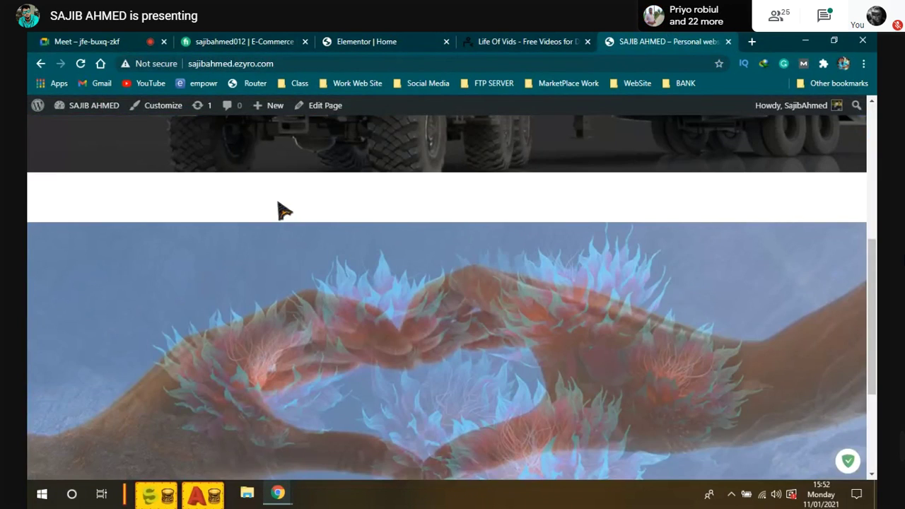
scroll(282, 210, "up", 4)
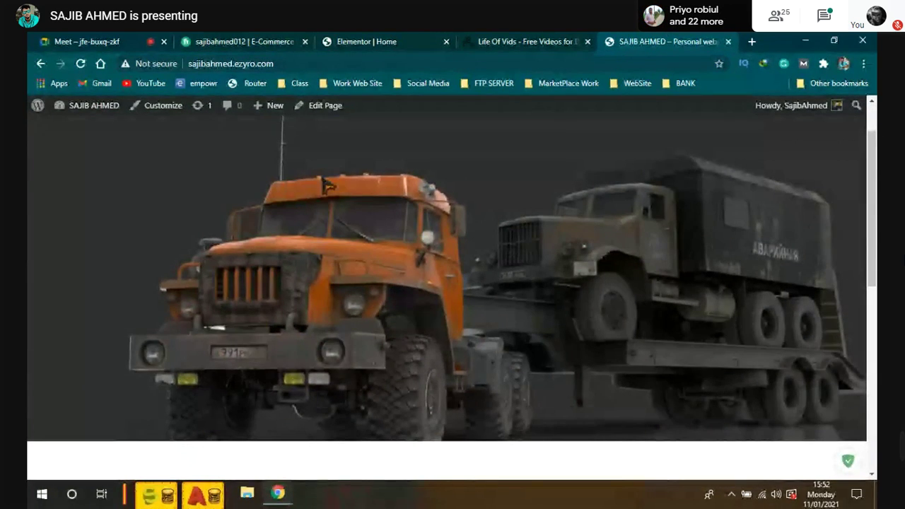
scroll(332, 240, "up", 1)
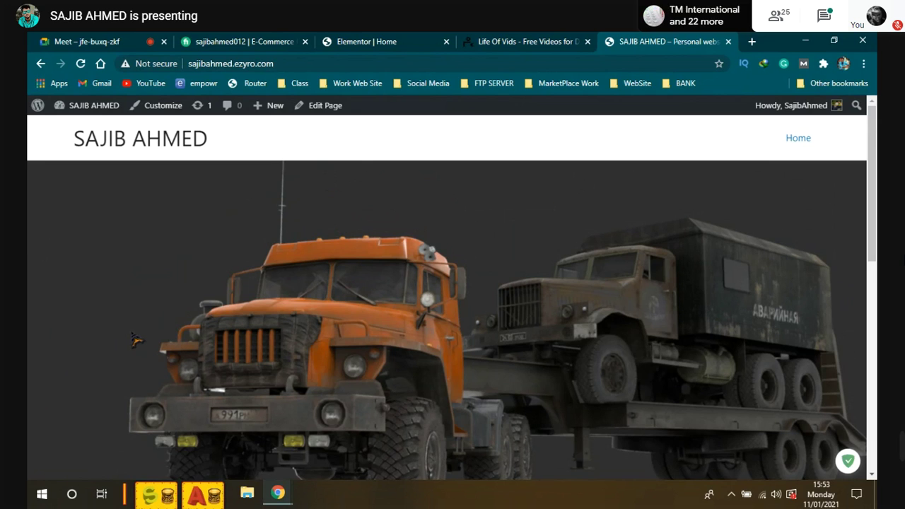
scroll(70, 187, "down", 5)
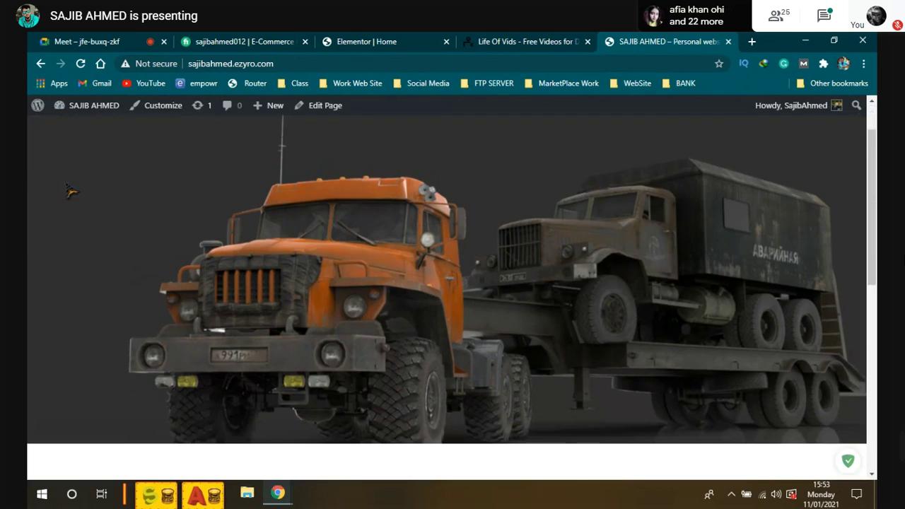
scroll(278, 206, "up", 2)
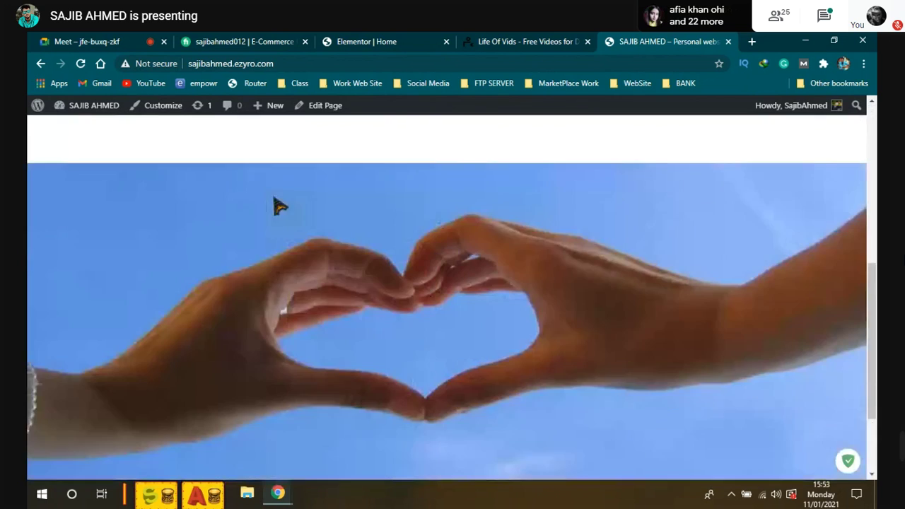
scroll(279, 206, "down", 2)
scroll(278, 206, "up", 1)
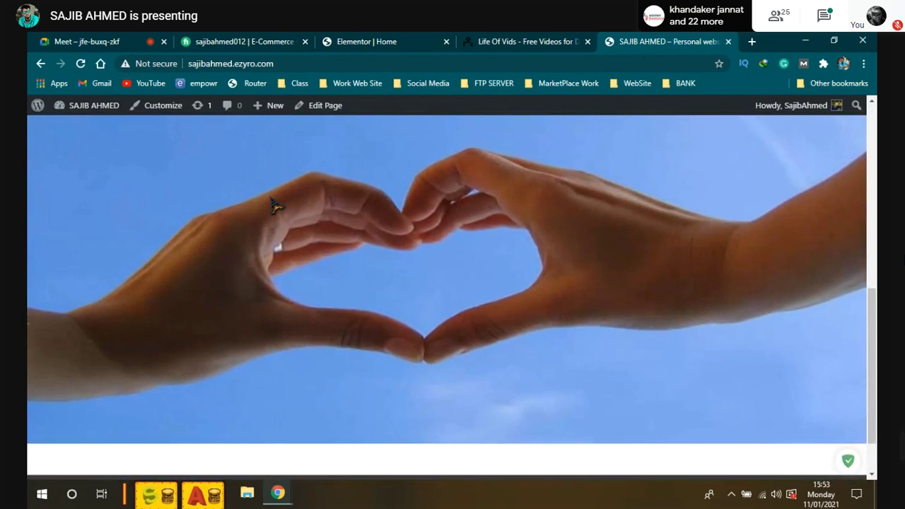
scroll(279, 206, "up", 4)
scroll(269, 208, "up", 2)
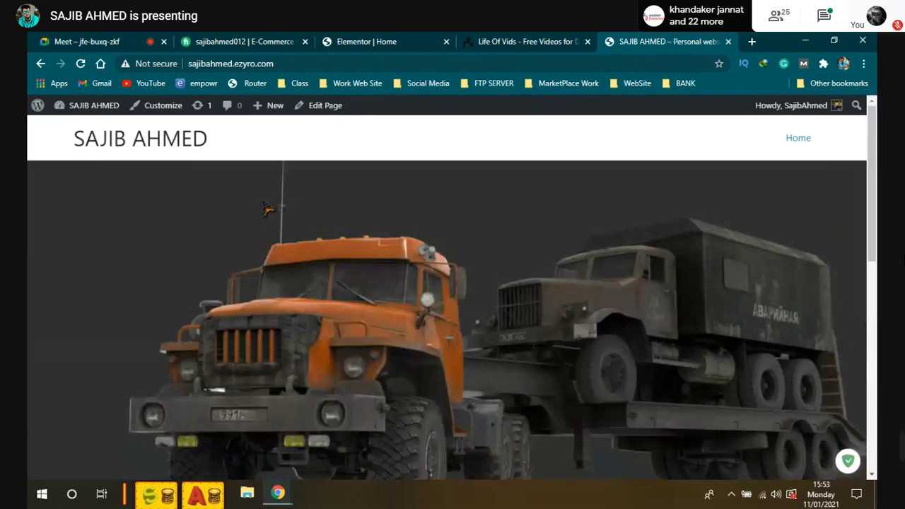
scroll(267, 208, "down", 8)
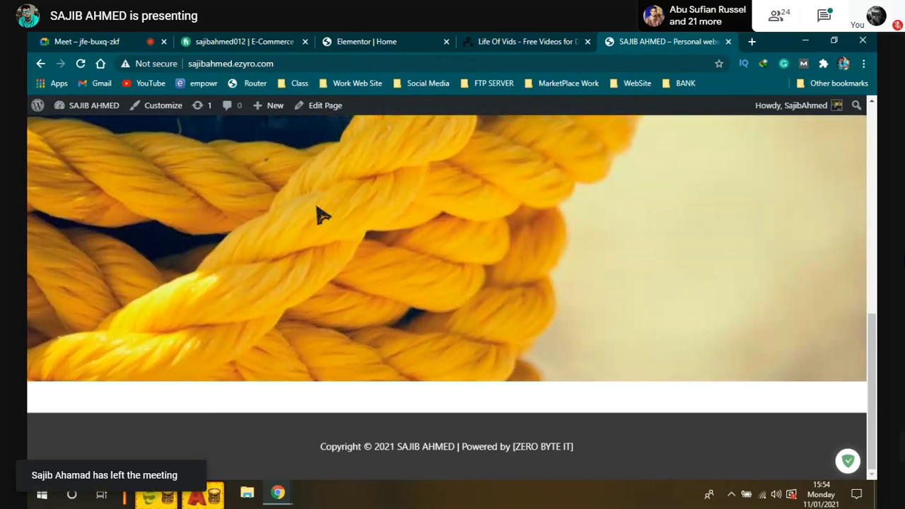
Switch to the Google Meet call, look through its participant list and close the list
key("ctrl+1")
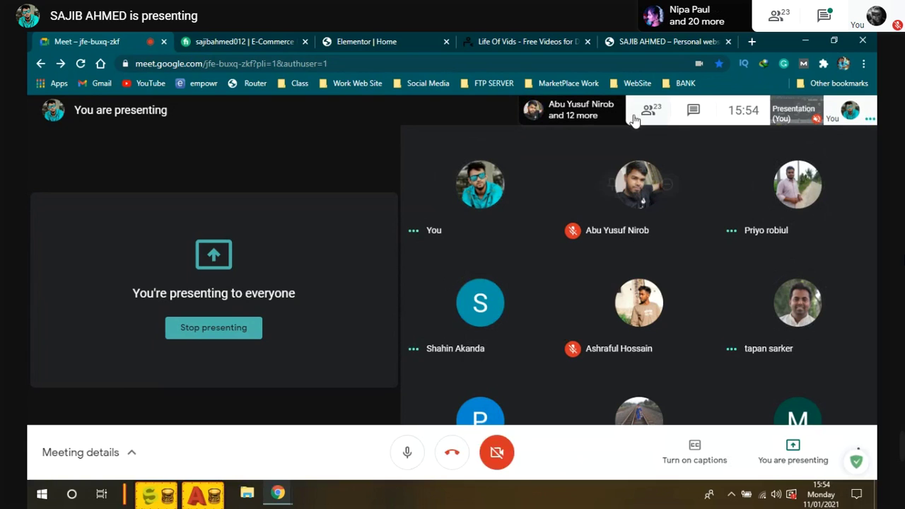
left_click(647, 113)
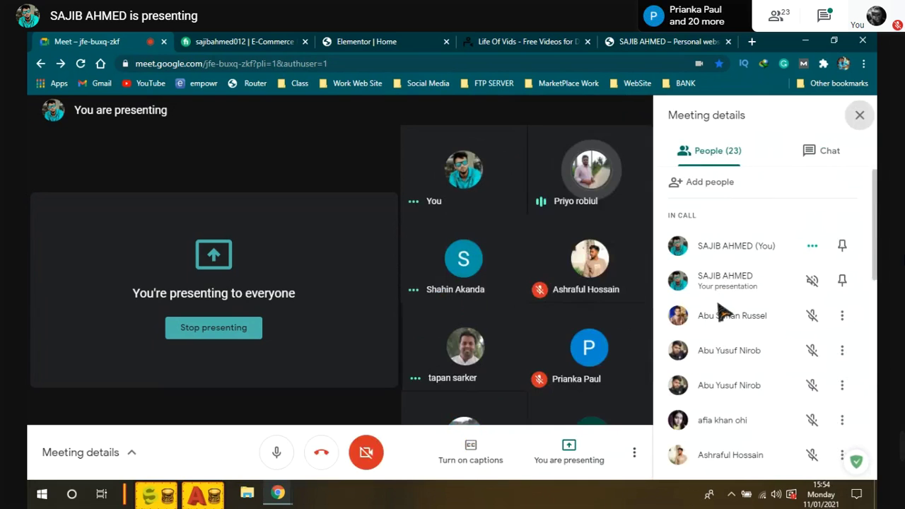
scroll(723, 311, "down", 7)
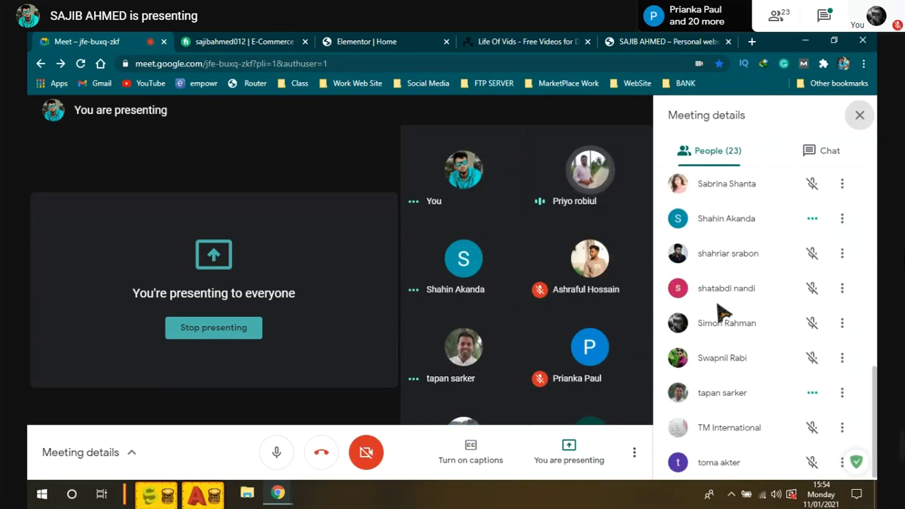
scroll(764, 318, "up", 3)
left_click(861, 115)
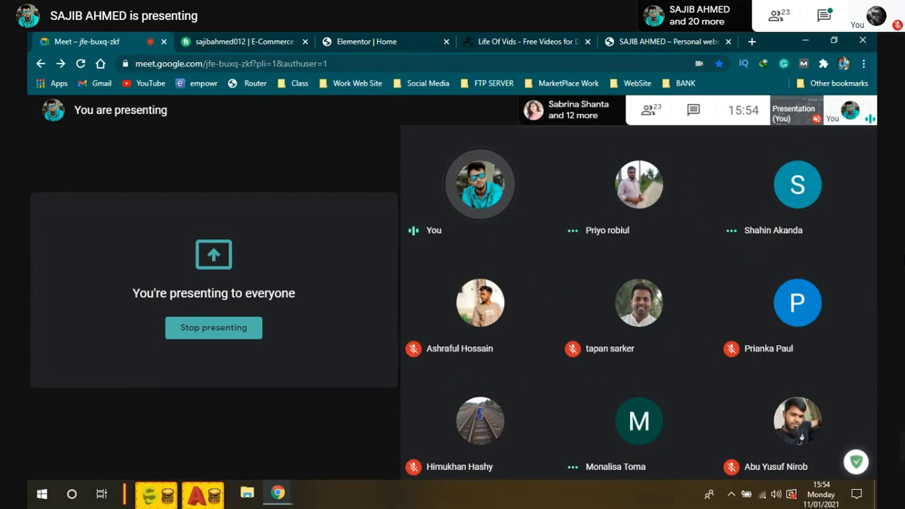
mouse_move(655, 459)
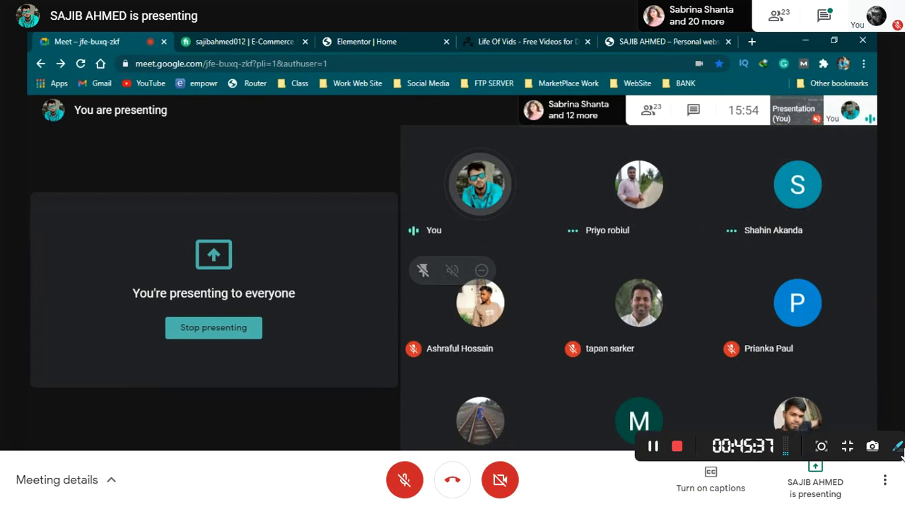
left_click(606, 446)
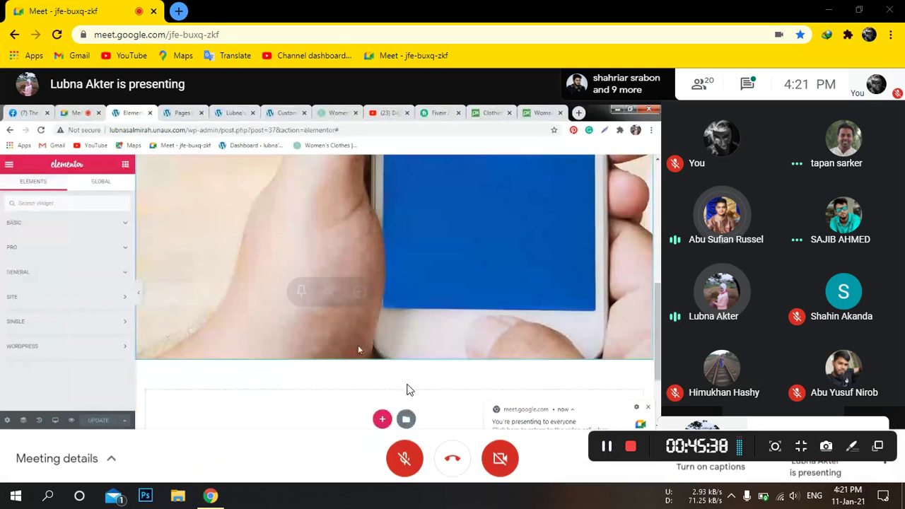
Unmute the microphone in the meeting and mute it again, two times in a row
left_click(407, 453)
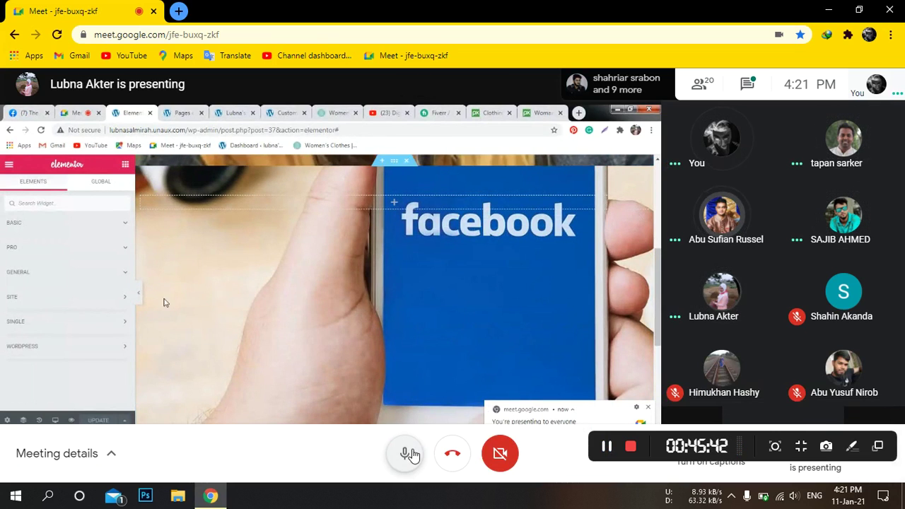
left_click(410, 453)
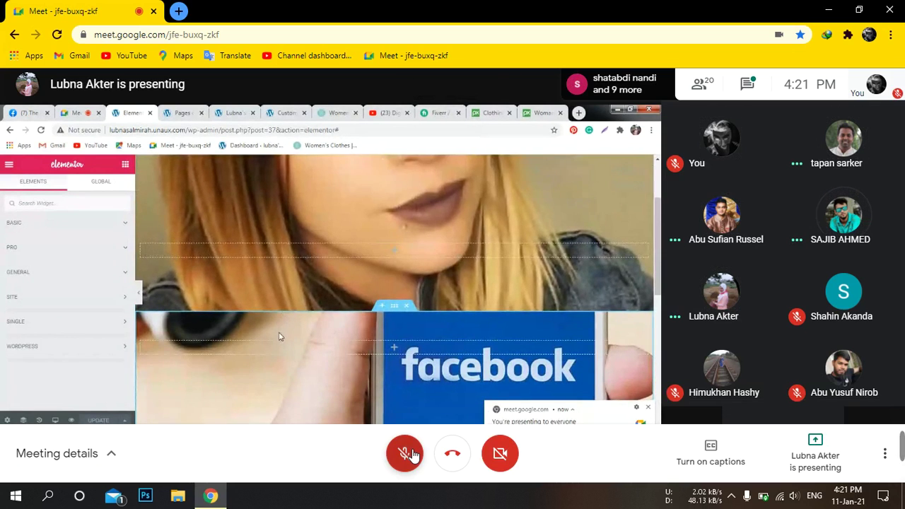
left_click(411, 453)
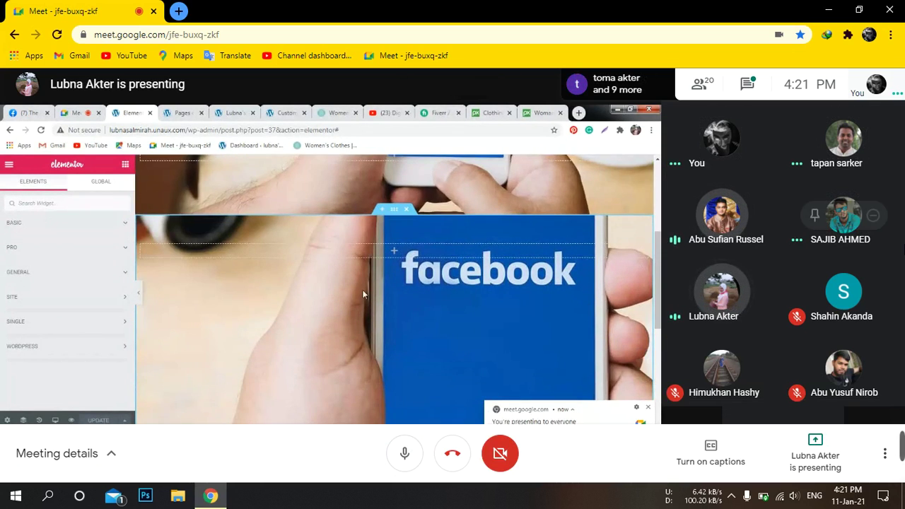
left_click(405, 453)
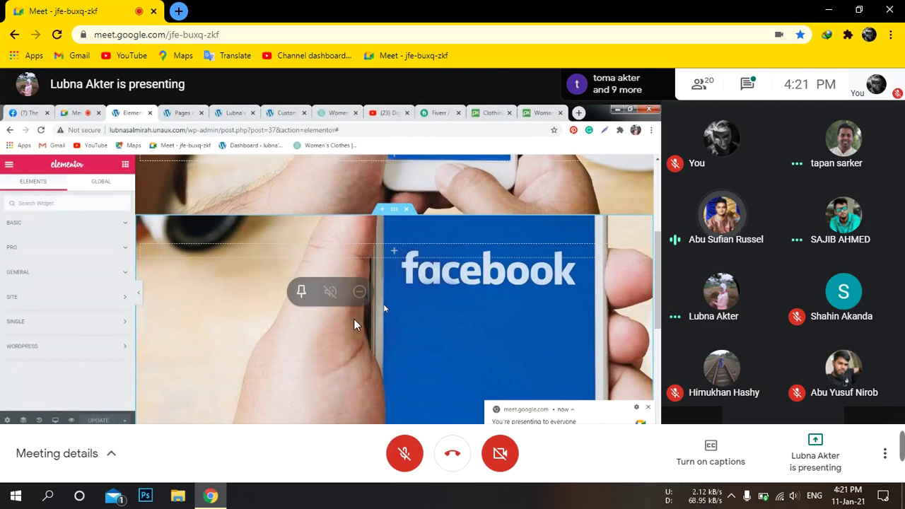
Pin the shared presentation in the meeting and enlarge it to full screen
left_click(301, 292)
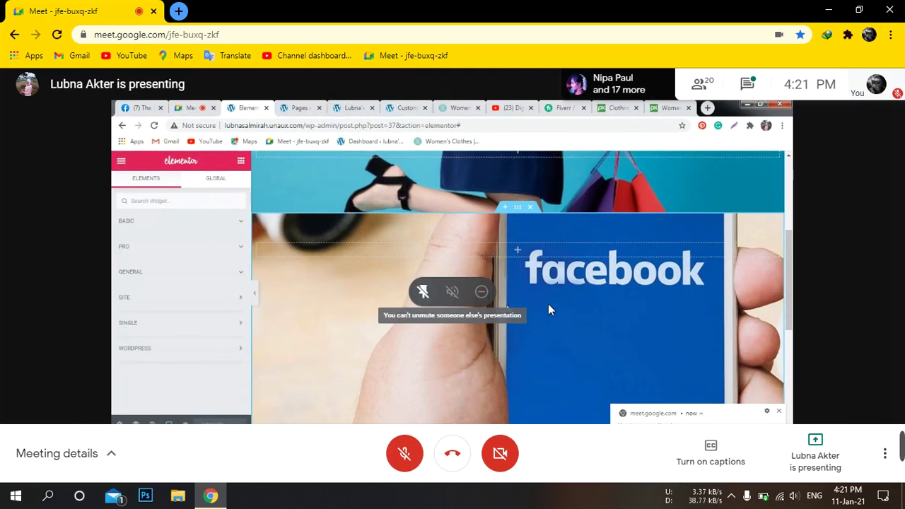
double_click(549, 307)
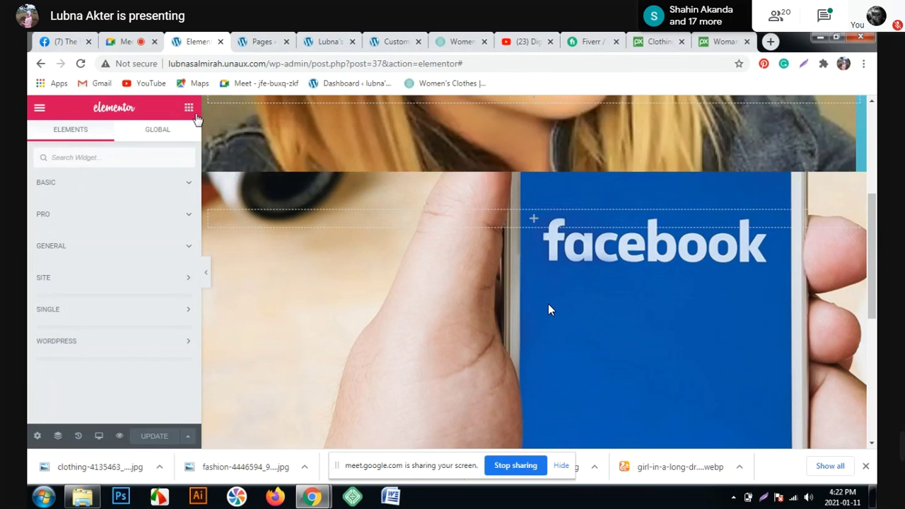
Open the settings of the section with the facebook phone image
mouse_move(533, 172)
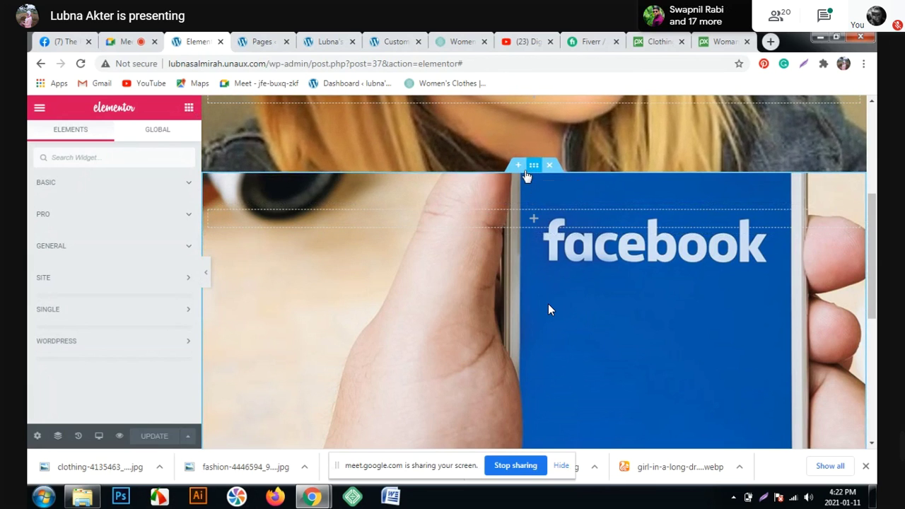
left_click(533, 170)
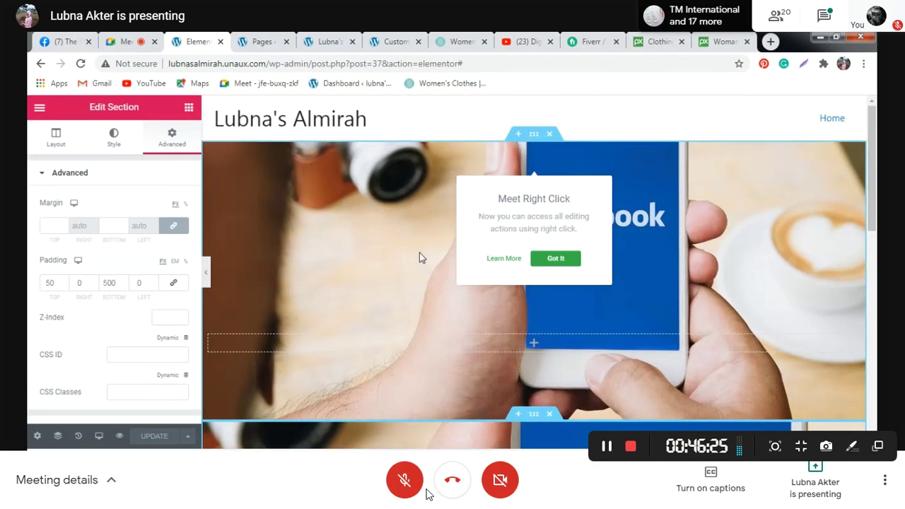
Unmute the meeting microphone briefly and mute it again
left_click(407, 482)
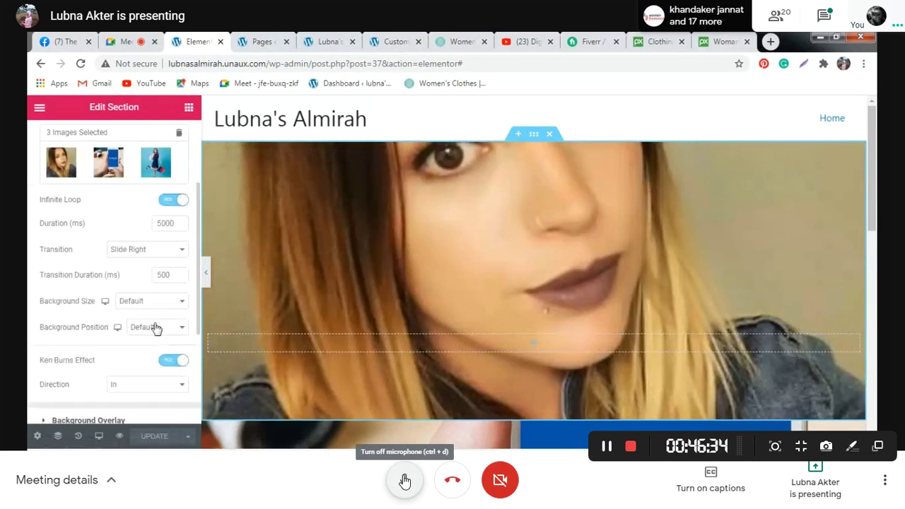
left_click(405, 481)
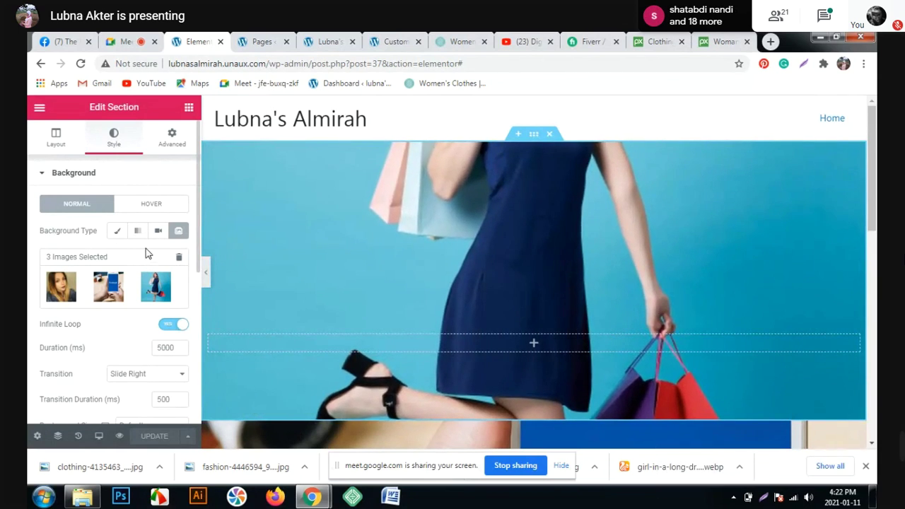
Check the first section's slideshow background options and its margin and padding values
scroll(151, 248, "down", 1)
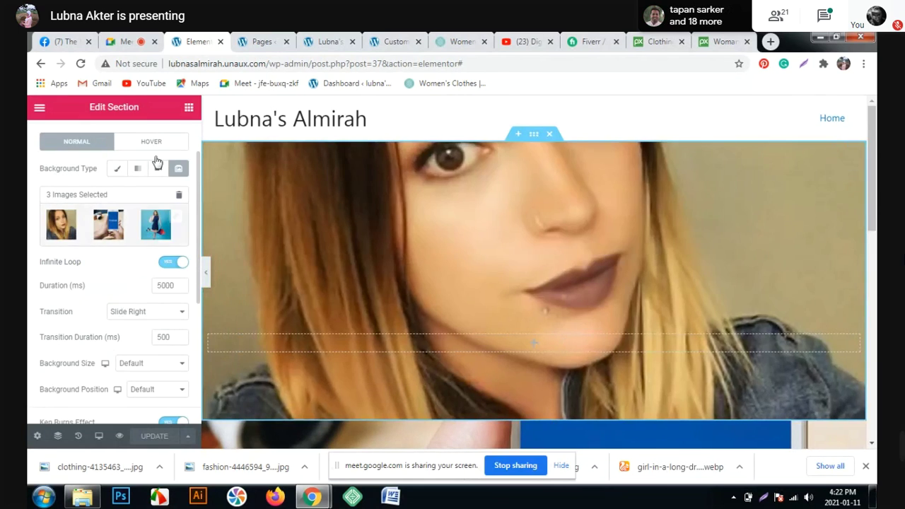
scroll(141, 166, "up", 2)
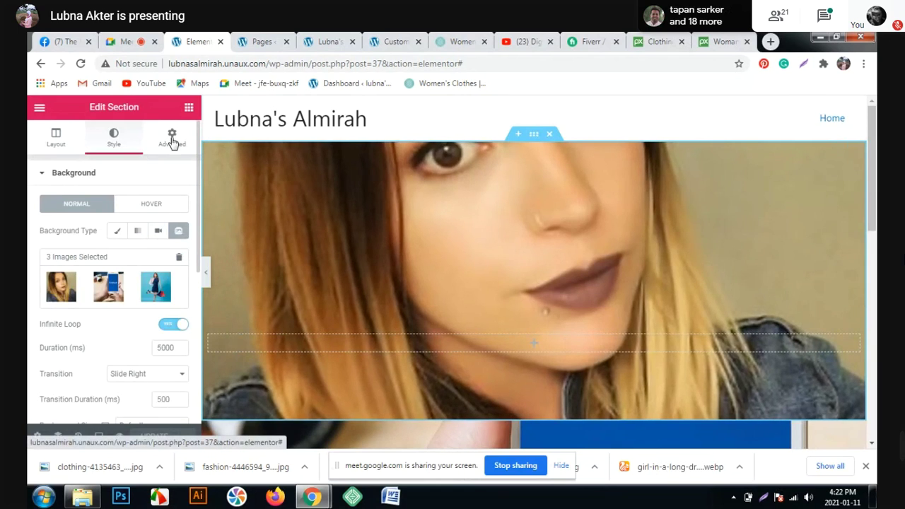
left_click(172, 138)
scroll(83, 284, "down", 1)
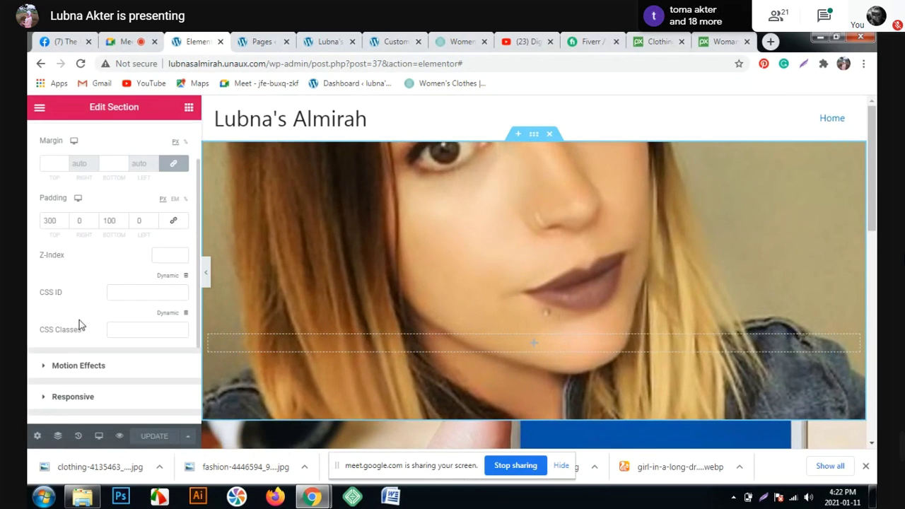
scroll(81, 311, "up", 1)
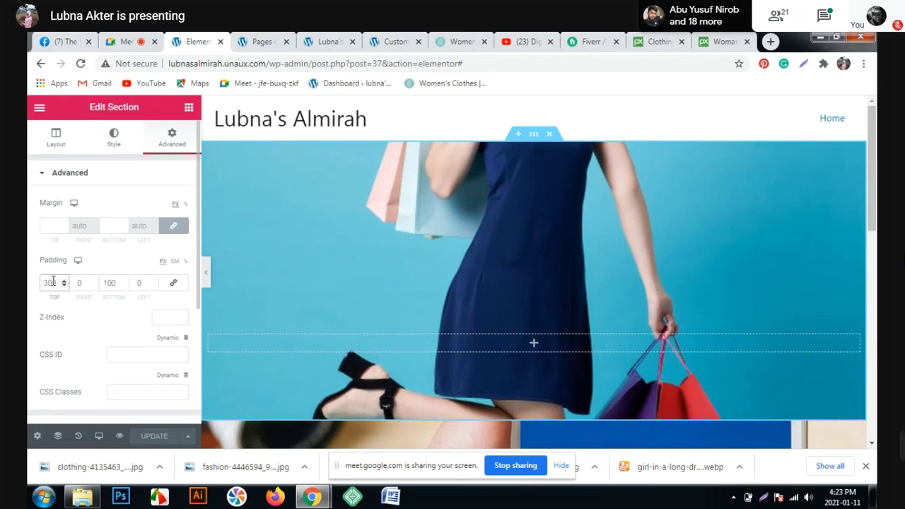
Set the first section's padding to 350 px at the top and 300 px at the bottom, and update the page
key("BackSpace")
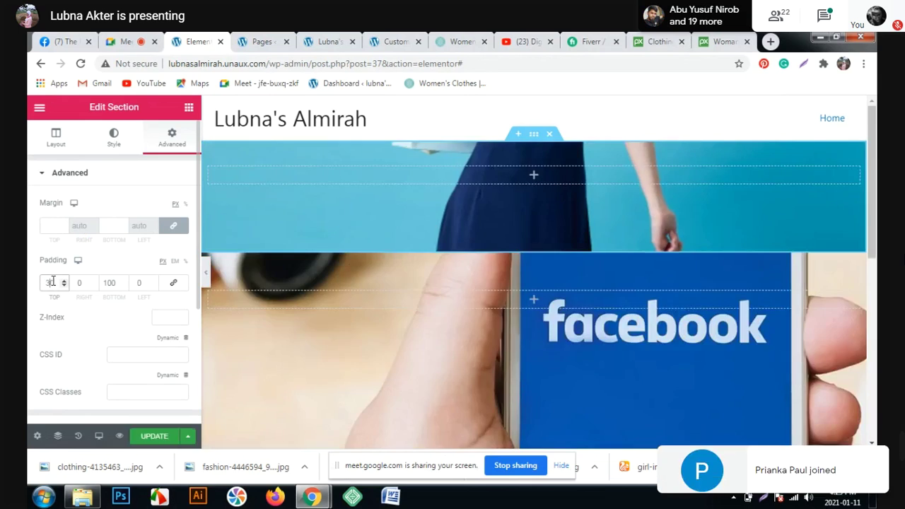
type("50")
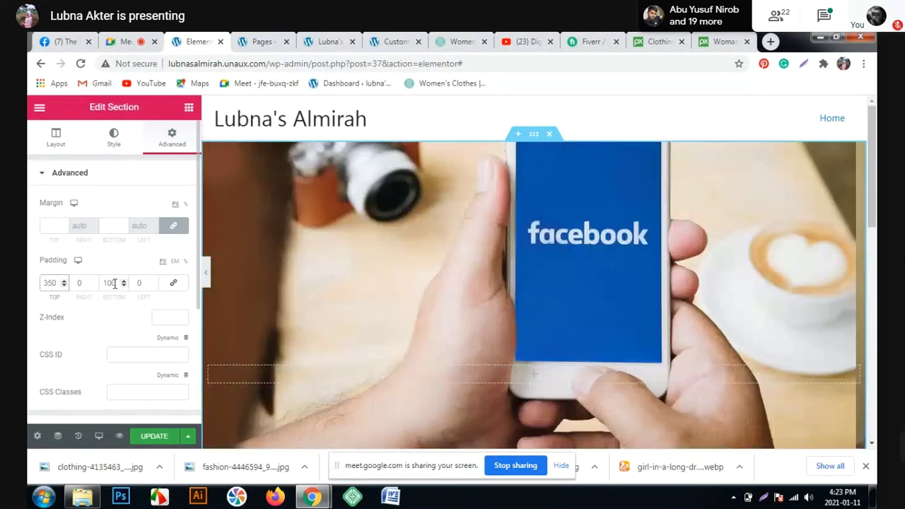
double_click(115, 283)
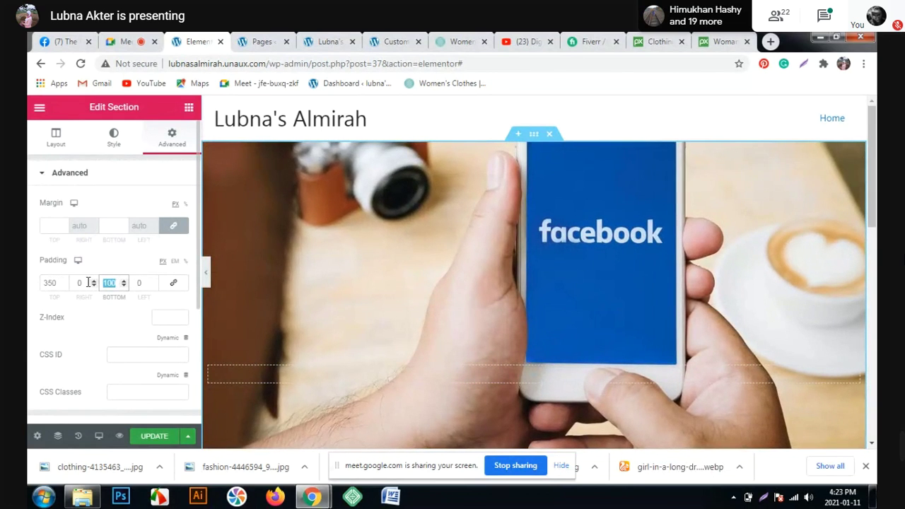
type("300")
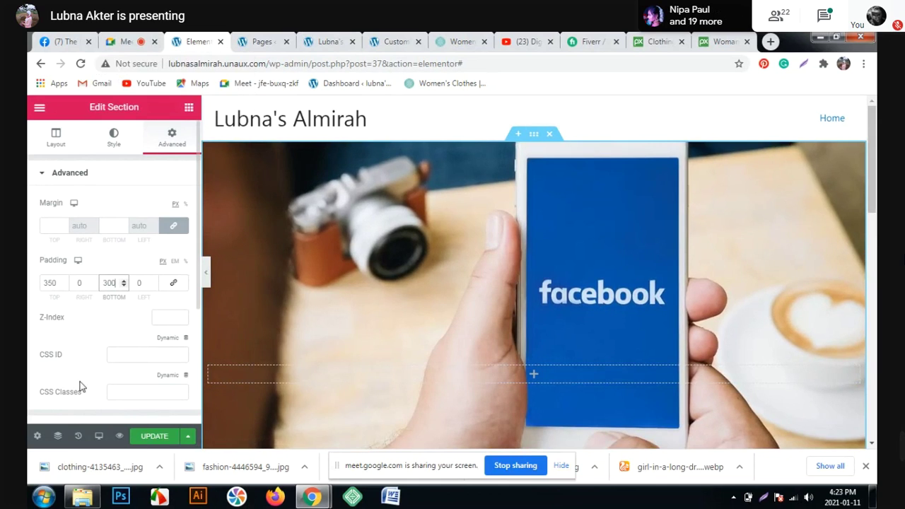
left_click(149, 438)
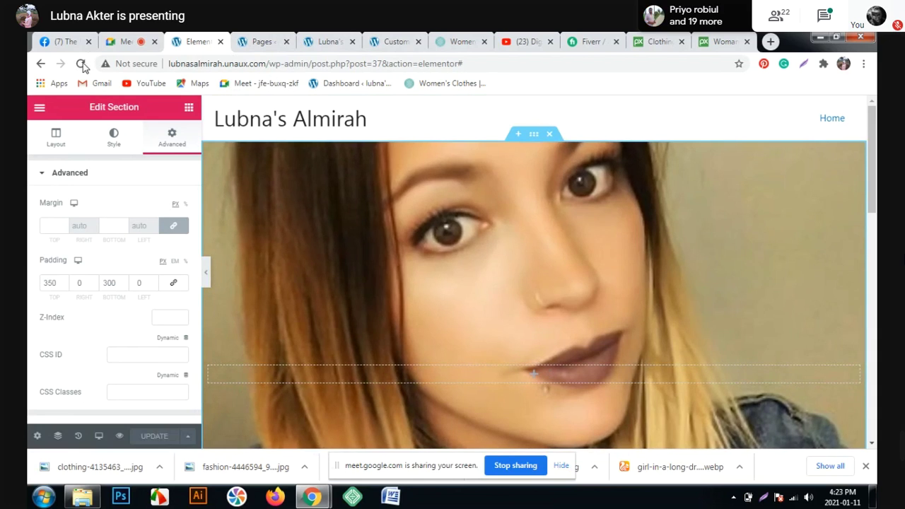
Open the live site in a new browser tab and review its slideshow and facebook phone image sections
key("F5")
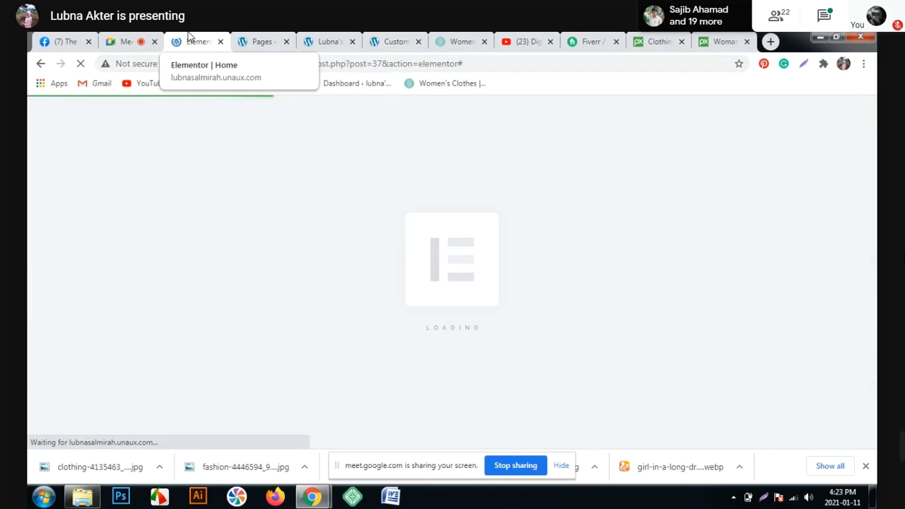
left_click(258, 42)
mouse_move(96, 108)
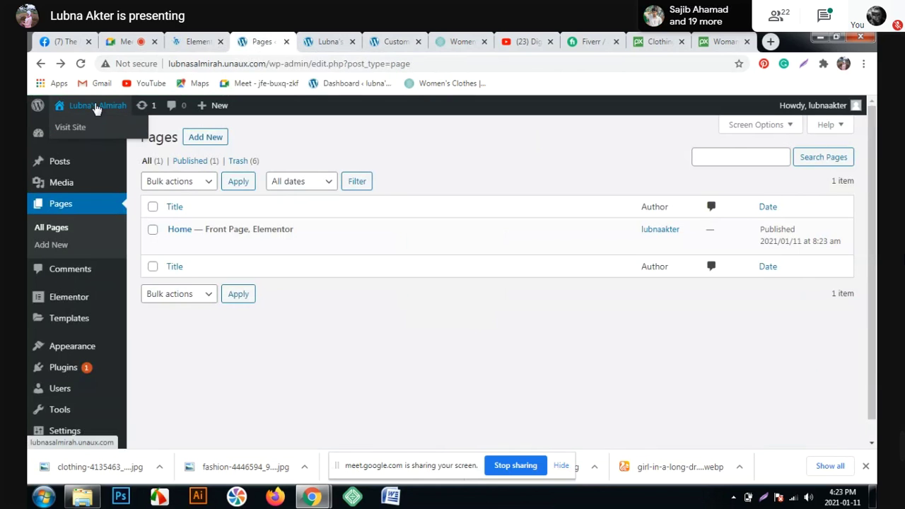
right_click(87, 129)
left_click(117, 135)
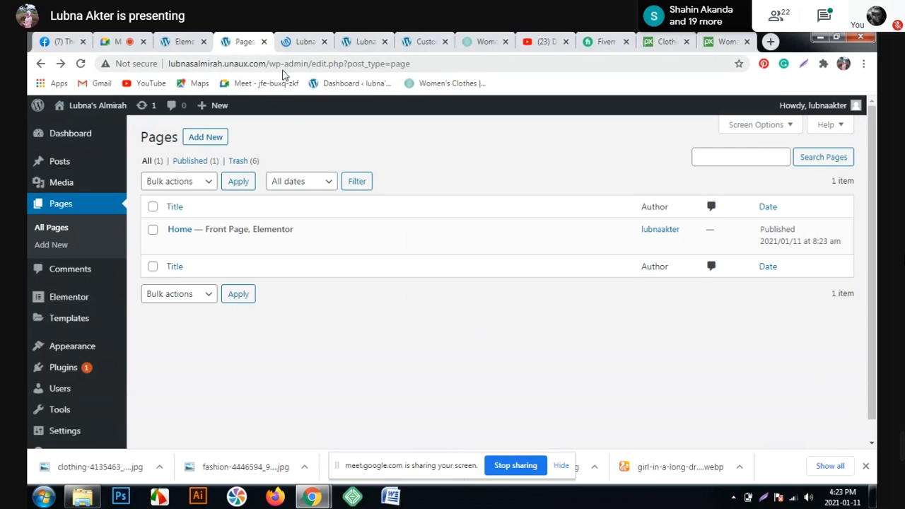
left_click(298, 42)
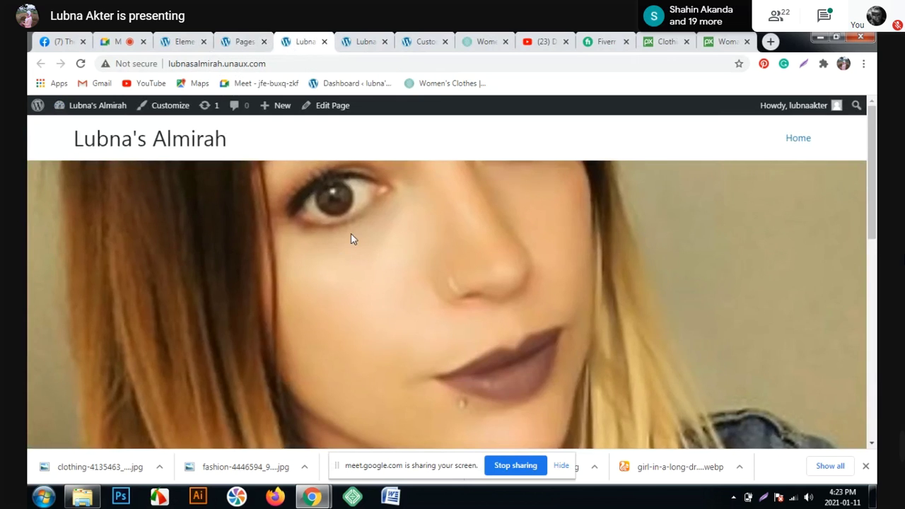
scroll(355, 235, "down", 5)
scroll(359, 228, "down", 3)
scroll(359, 228, "up", 10)
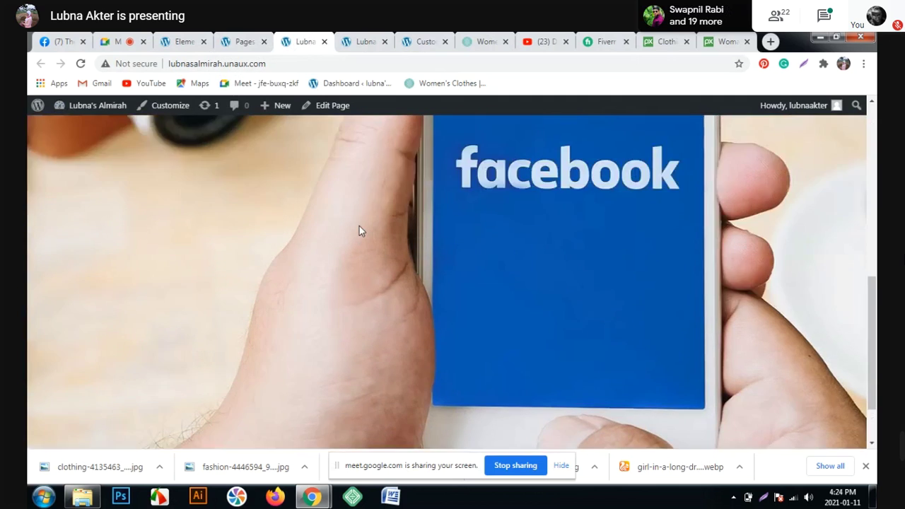
scroll(360, 227, "up", 3)
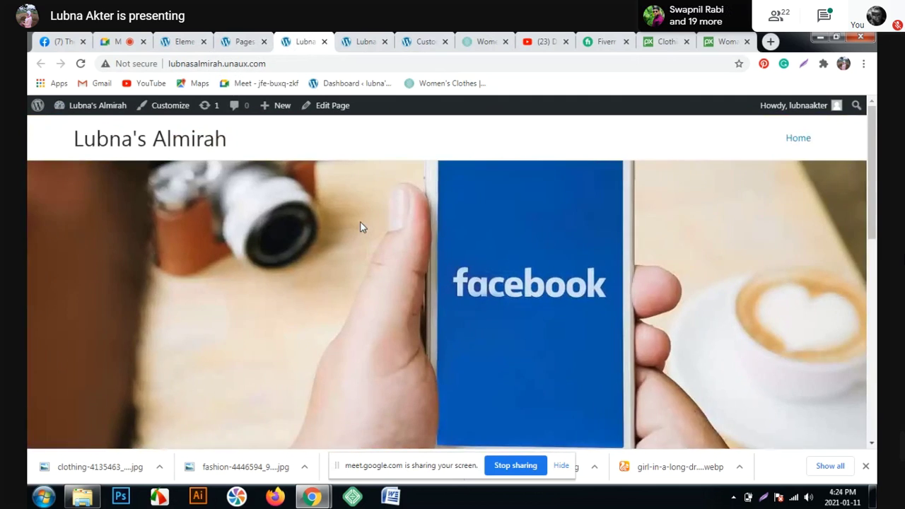
scroll(361, 227, "down", 1)
scroll(361, 227, "down", 2)
Return to the meeting and stop presenting the screen
left_click(119, 43)
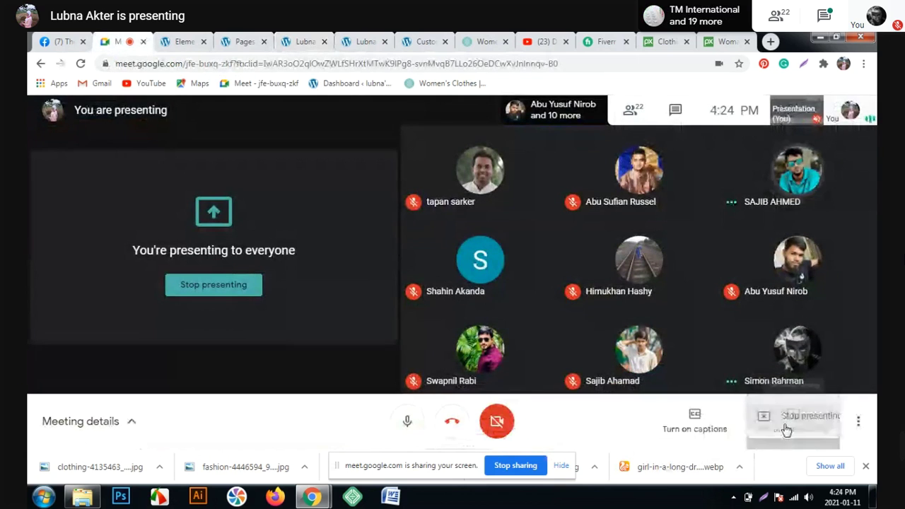
left_click(789, 418)
left_click(784, 361)
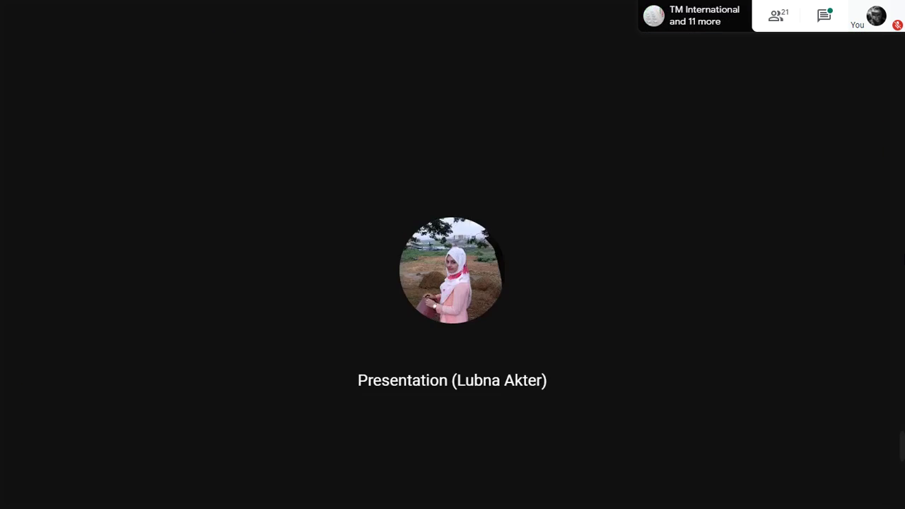
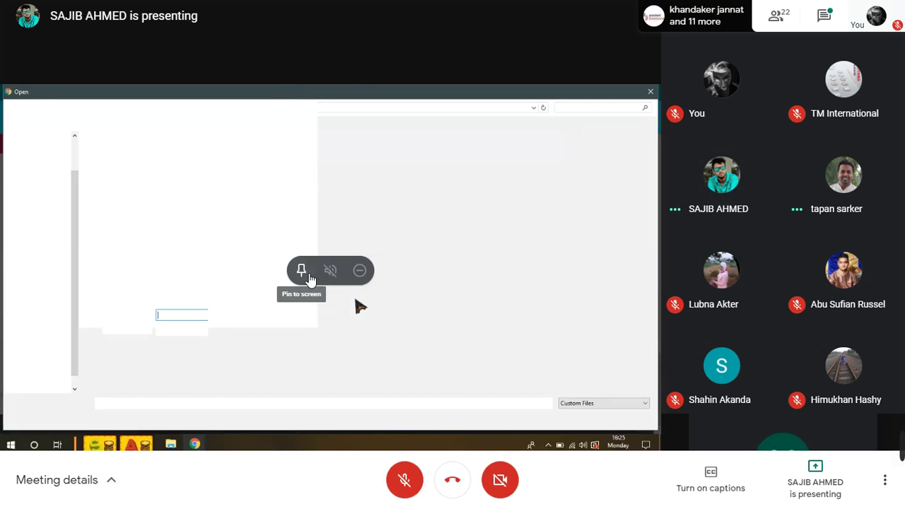
Pin the new shared presentation in the meeting, and unmute the microphone briefly before muting it again
left_click(302, 272)
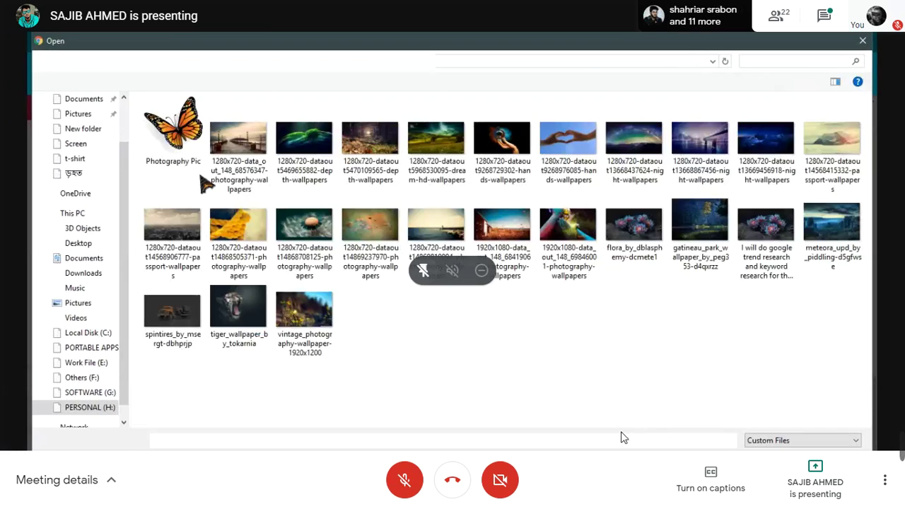
left_click(407, 481)
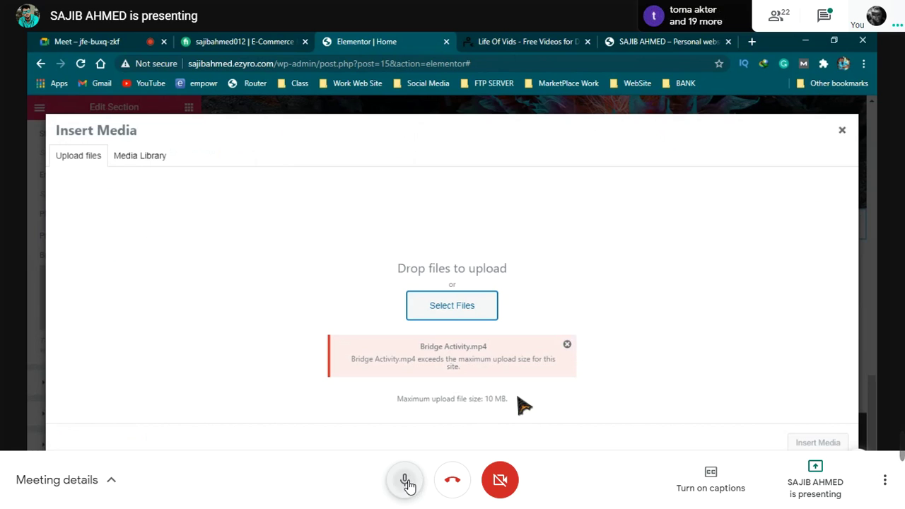
left_click(407, 482)
Dismiss the Bridge Activity.mp4 upload error and upload the Frozen City video to the media library instead
left_click(567, 345)
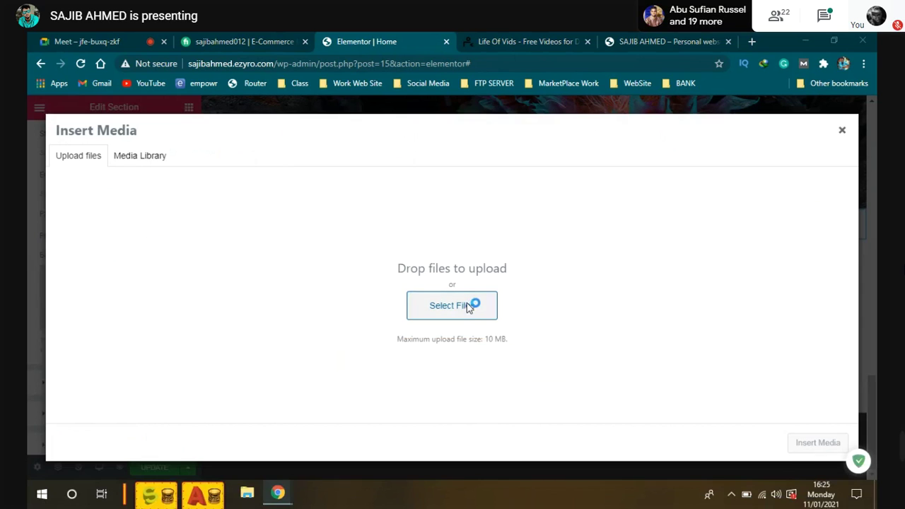
left_click(468, 304)
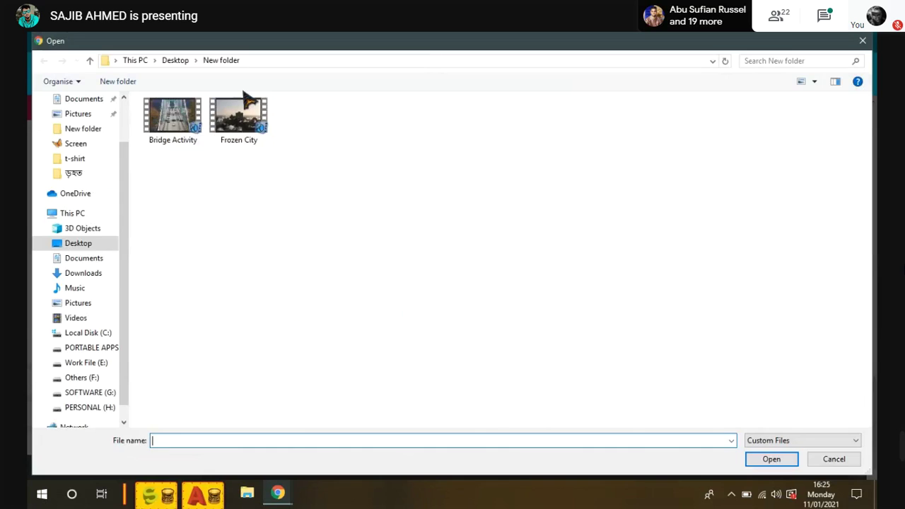
left_click(228, 142)
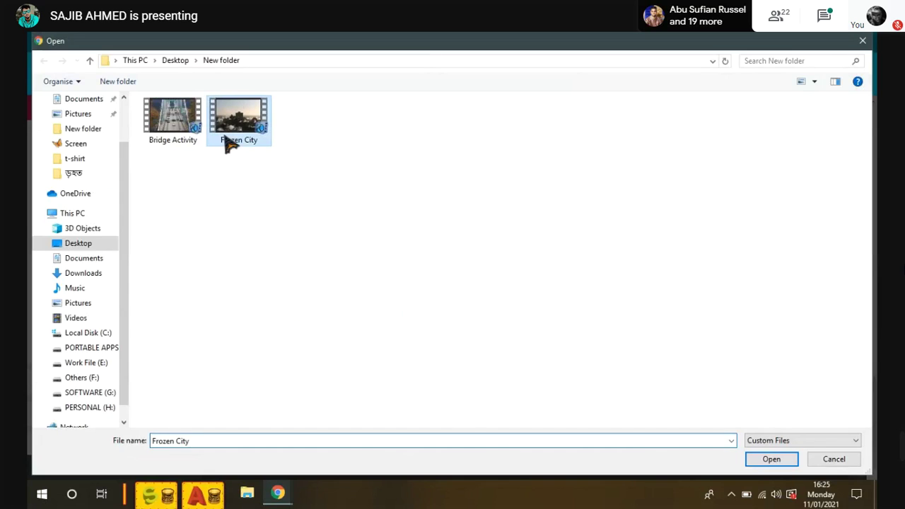
left_click(770, 459)
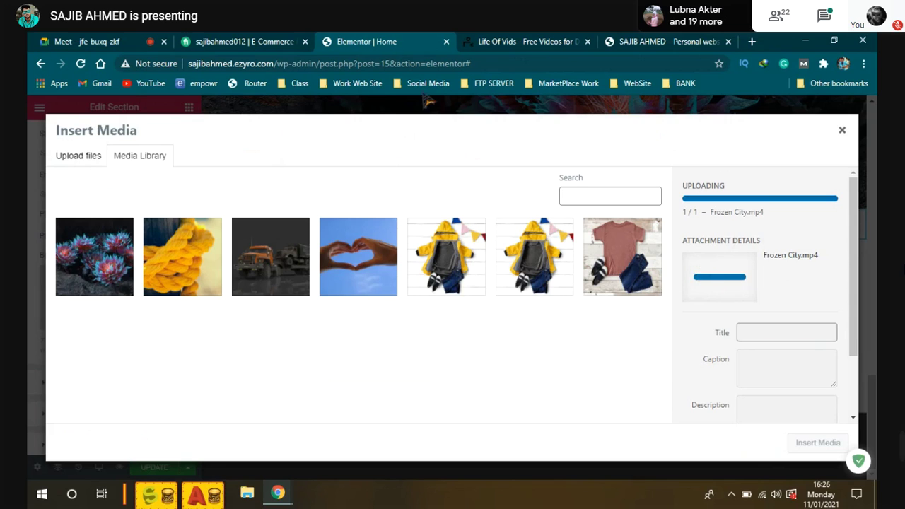
left_click(81, 42)
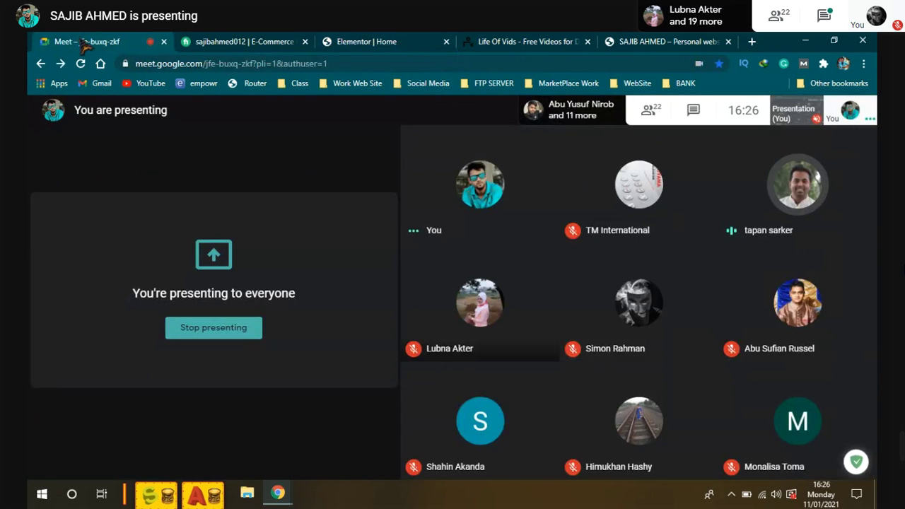
left_click(250, 42)
left_click(360, 41)
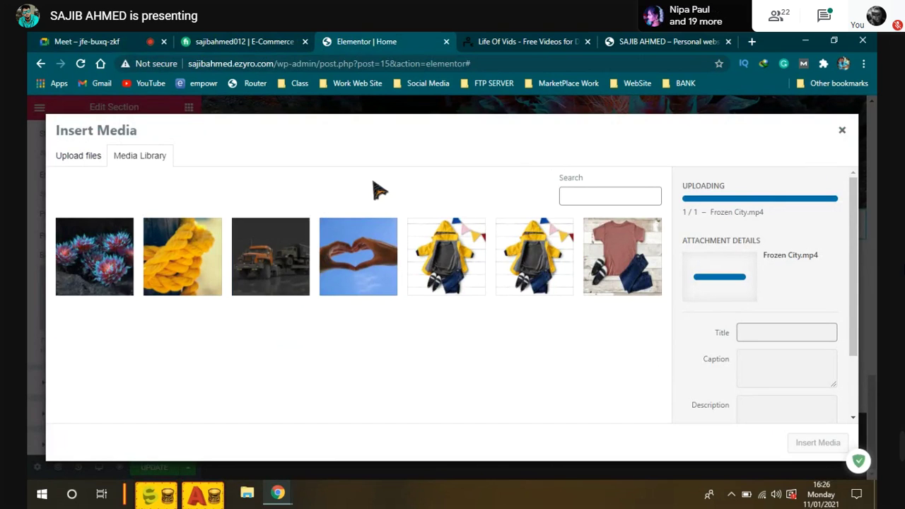
Close the download size list on Life of Vids and check the context menu options of the city skyline video
left_click(541, 43)
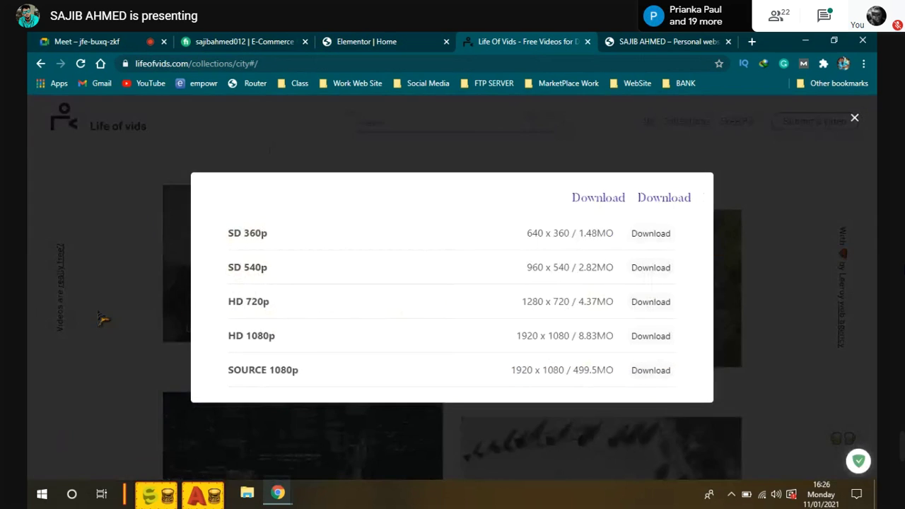
left_click(116, 313)
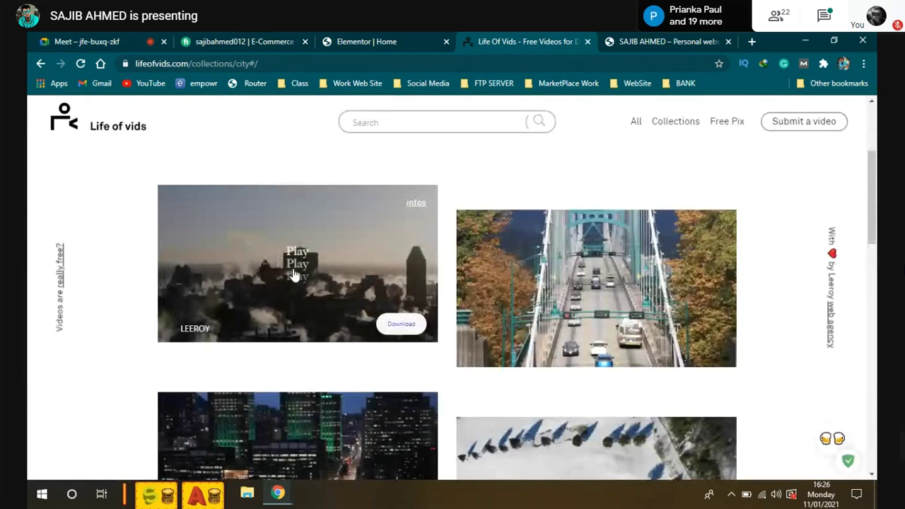
right_click(313, 238)
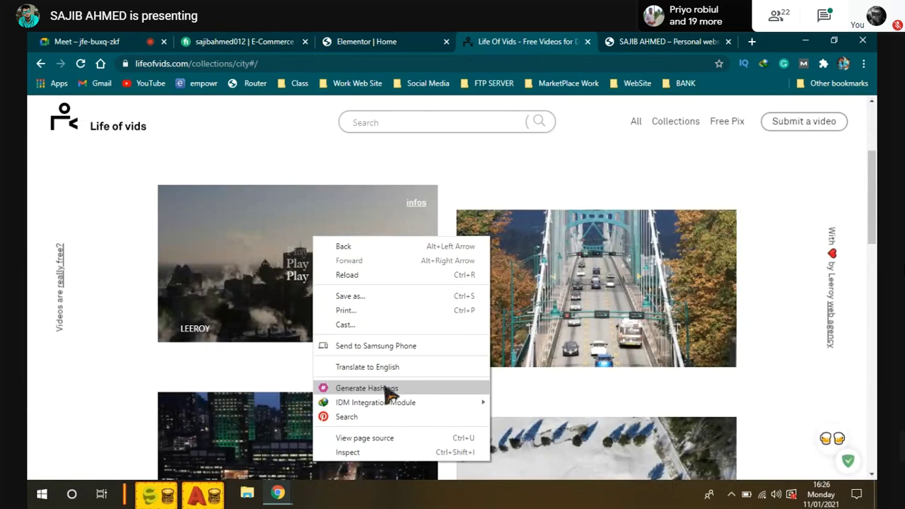
left_click(249, 335)
right_click(248, 335)
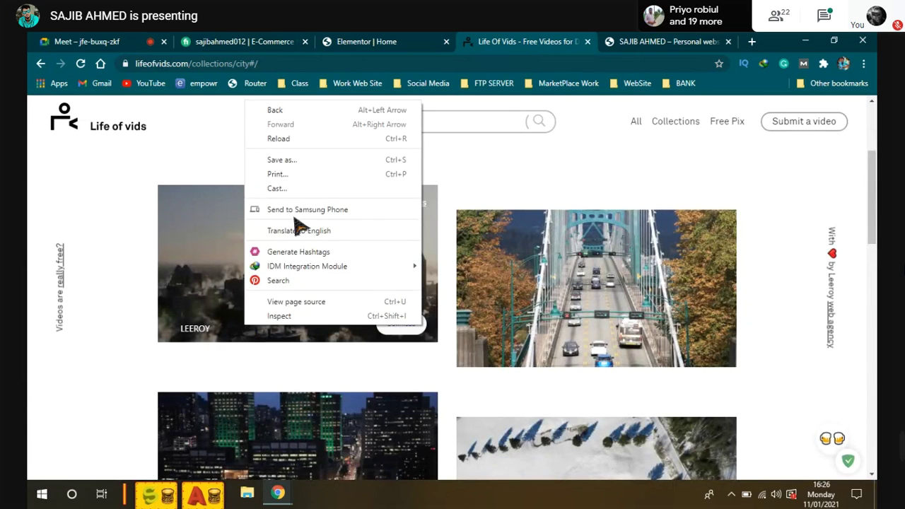
left_click(191, 280)
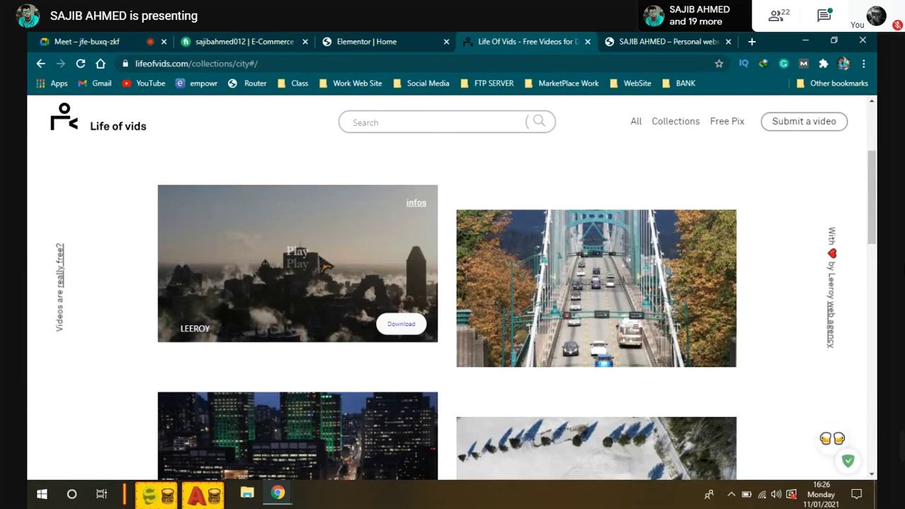
Play the city skyline video on Life of Vids and check its player's context menu
left_click(352, 274)
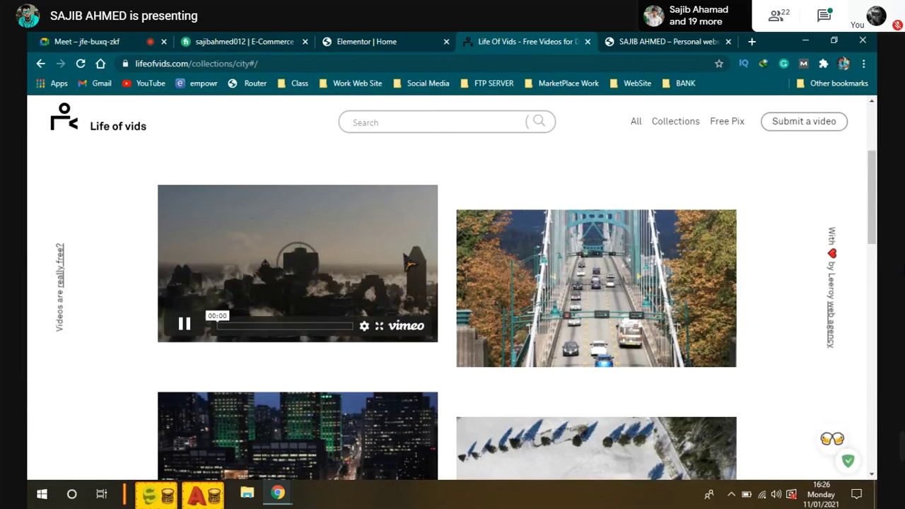
right_click(290, 281)
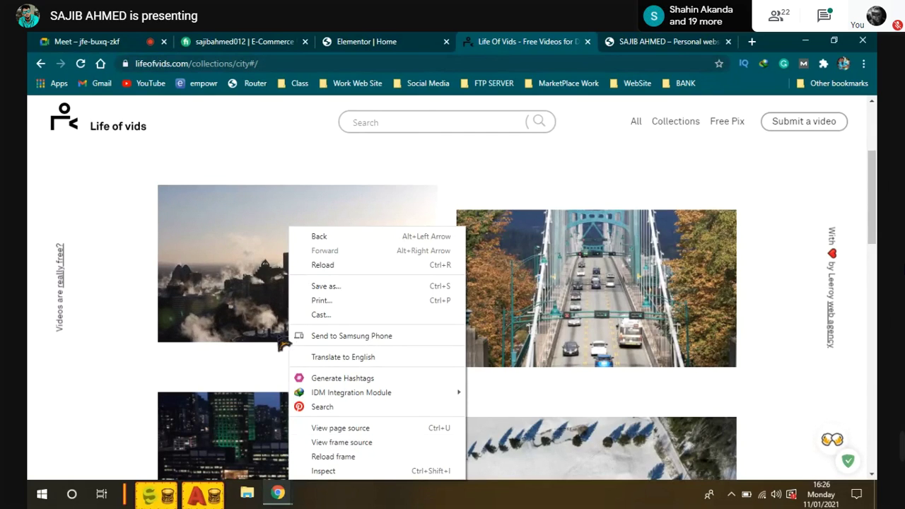
left_click(264, 311)
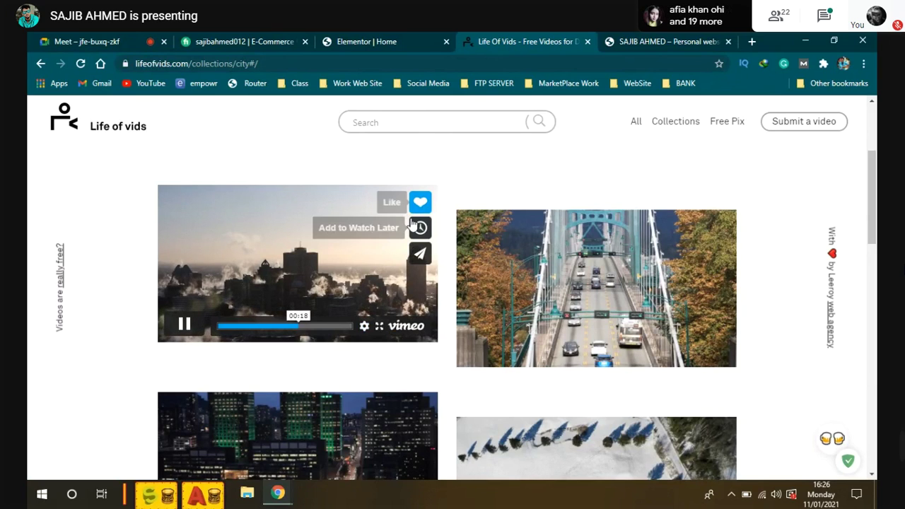
Insert the uploaded Frozen City video as the section's background fallback media and check the video background settings
left_click(394, 42)
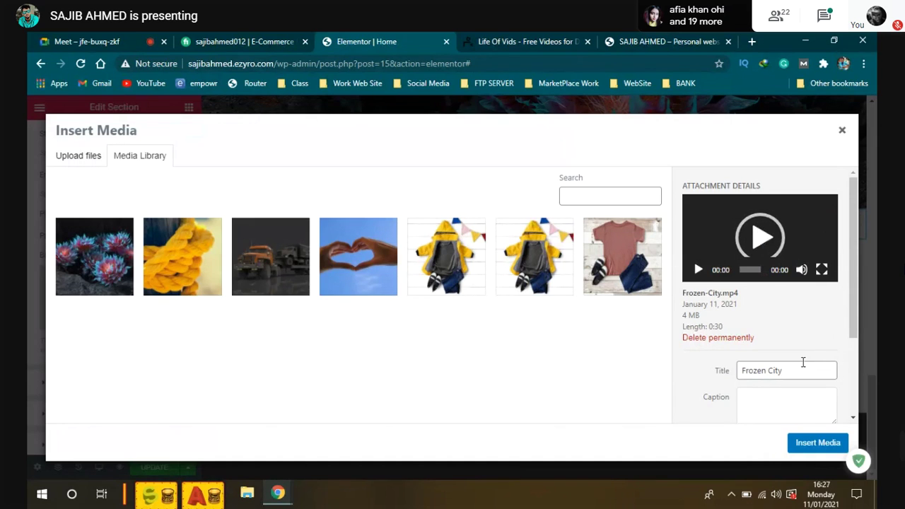
left_click(818, 443)
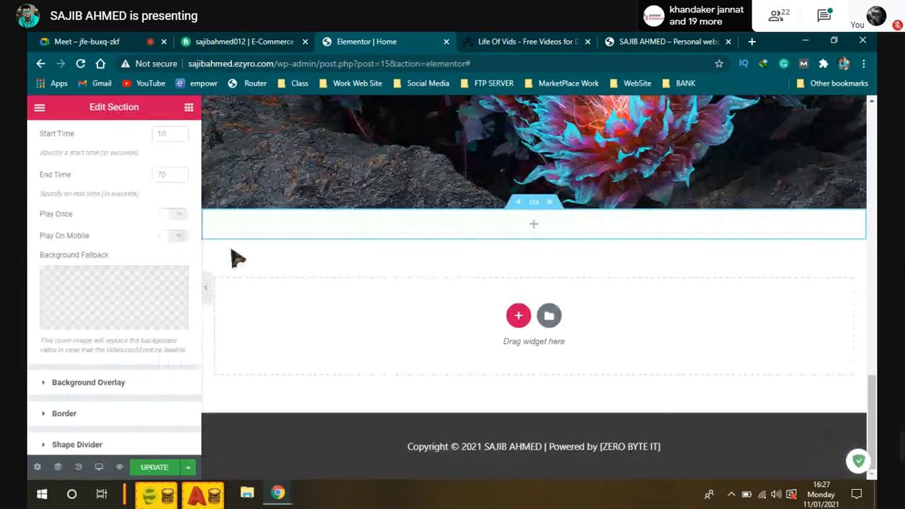
mouse_move(138, 303)
scroll(126, 304, "down", 1)
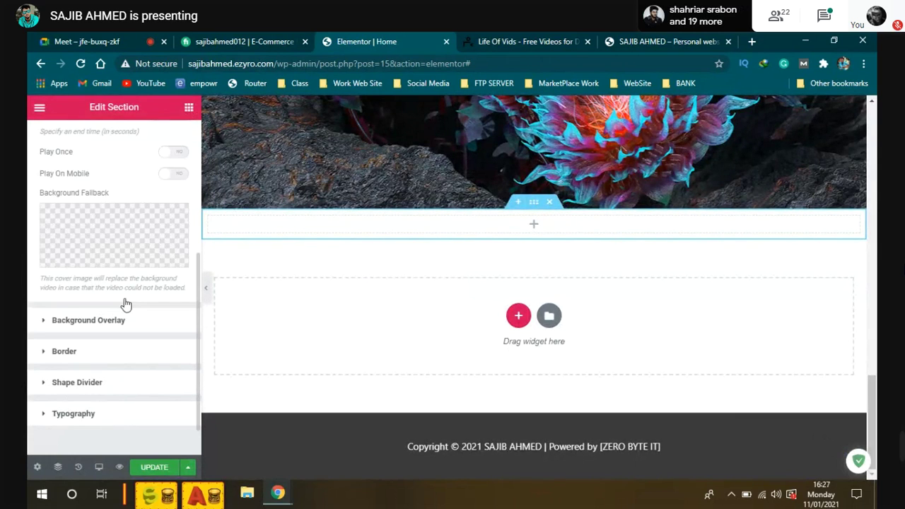
scroll(126, 304, "down", 1)
scroll(130, 273, "up", 3)
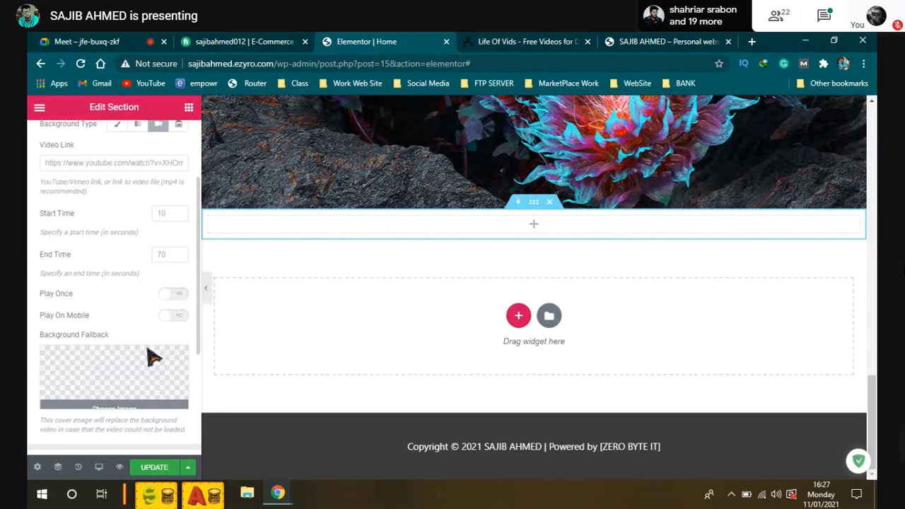
Browse the city collection on Life of Vids for other background videos
left_click(542, 42)
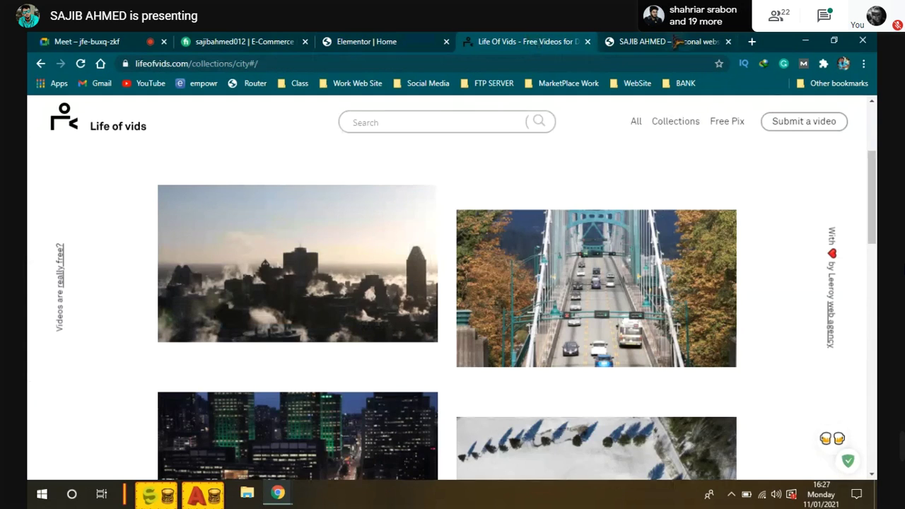
scroll(555, 180, "down", 6)
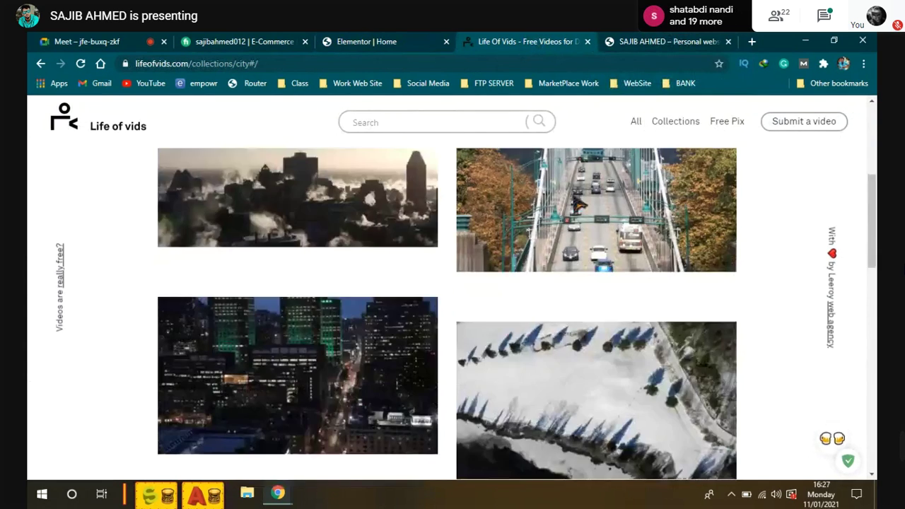
scroll(321, 234, "down", 8)
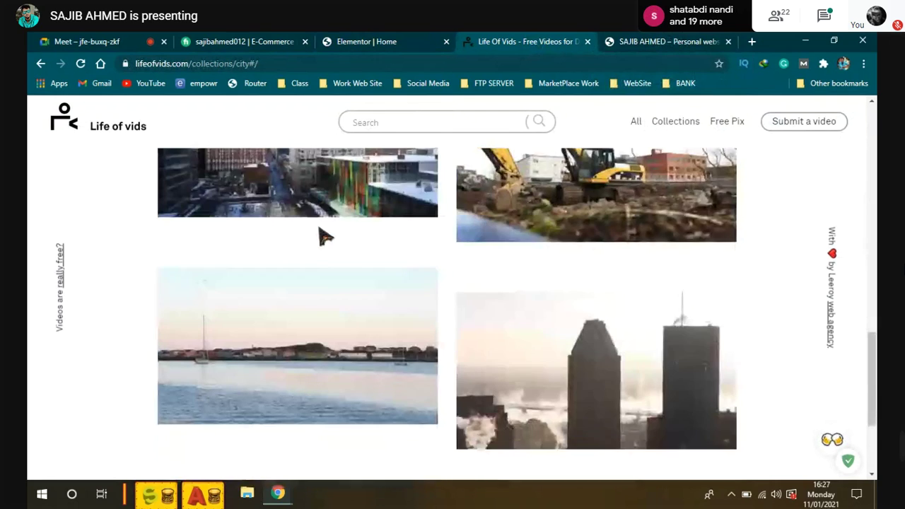
scroll(323, 234, "up", 6)
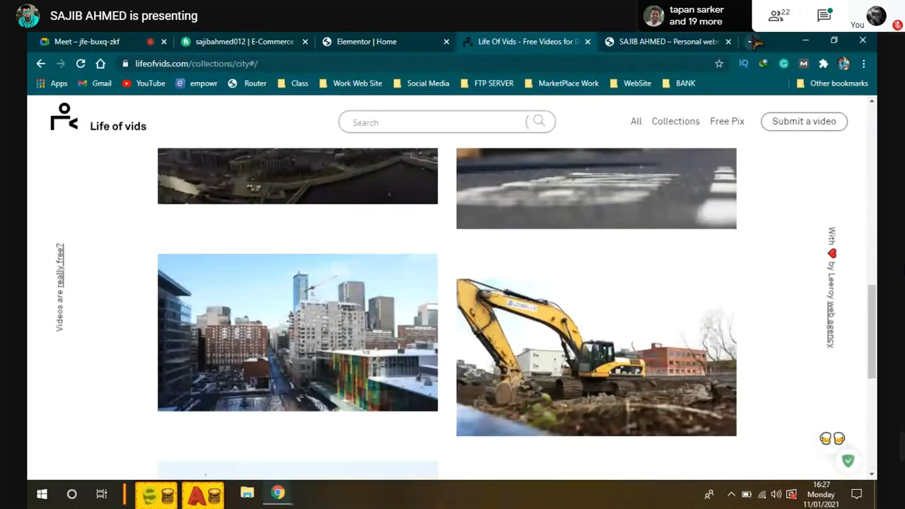
left_click(753, 43)
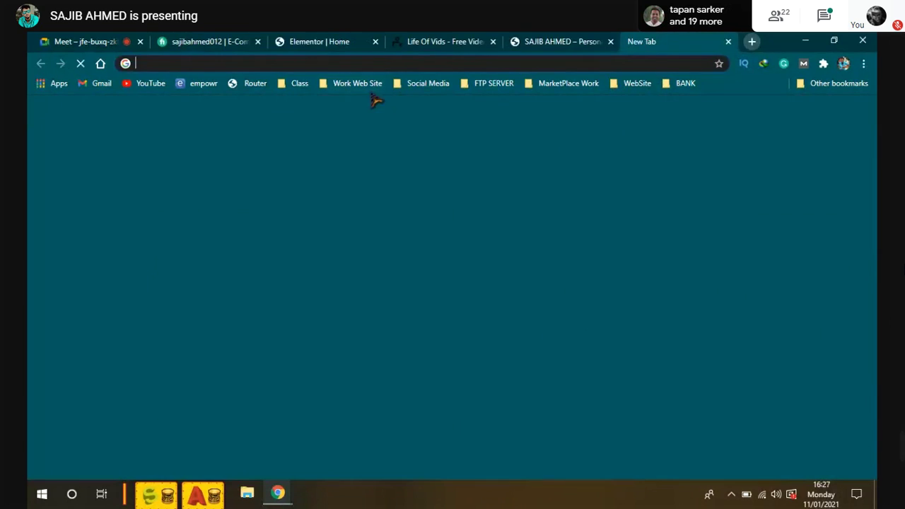
left_click(379, 65)
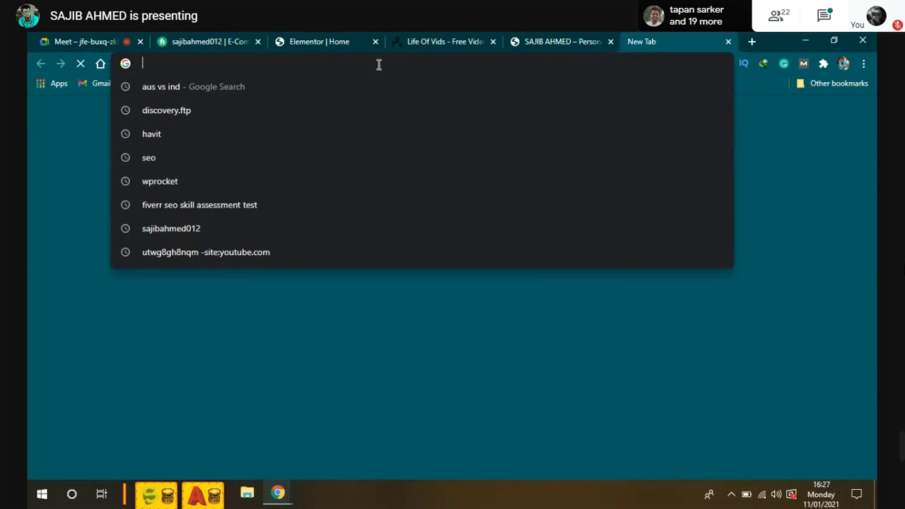
type("zero")
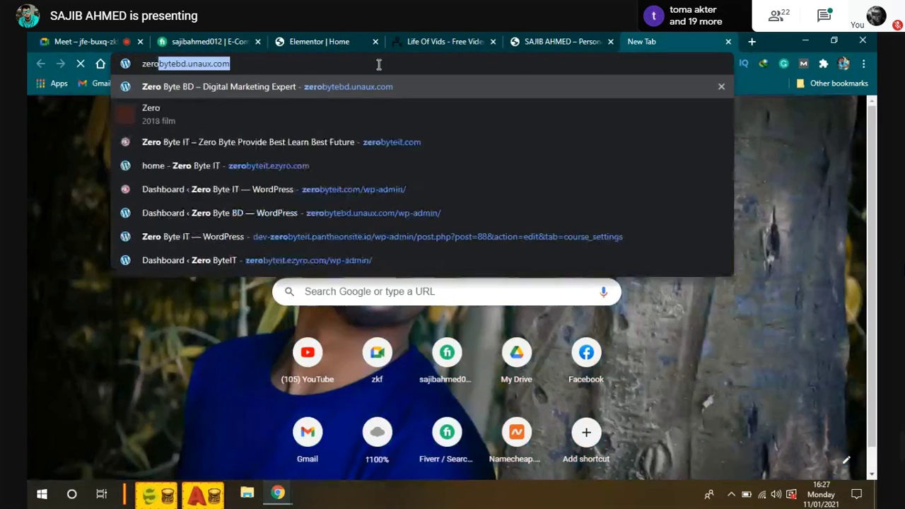
type(" nyte")
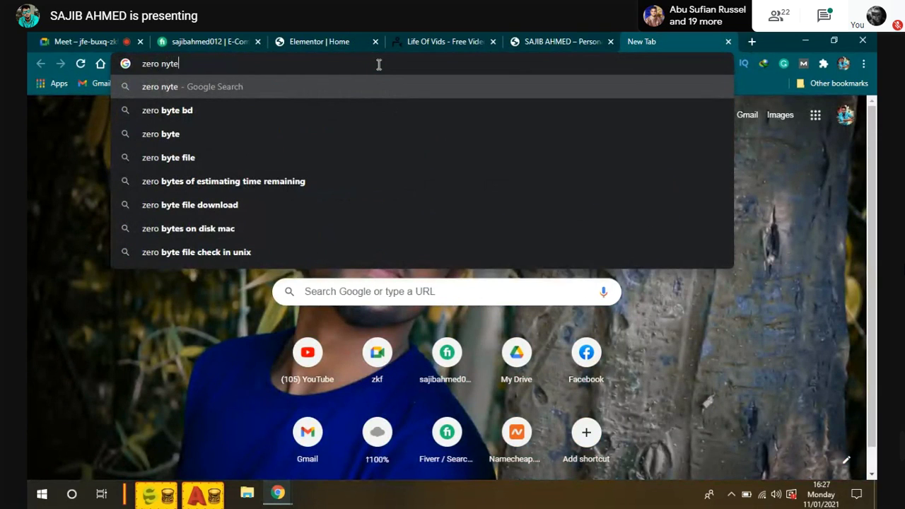
left_click(728, 41)
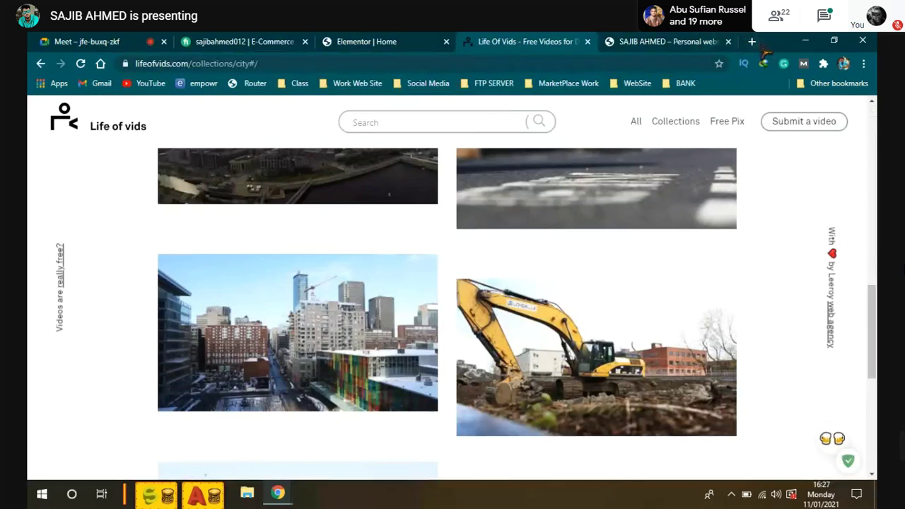
Open Google Drive from the saved class bookmarks in a new browser tab, cancelling the download prompt
left_click(751, 41)
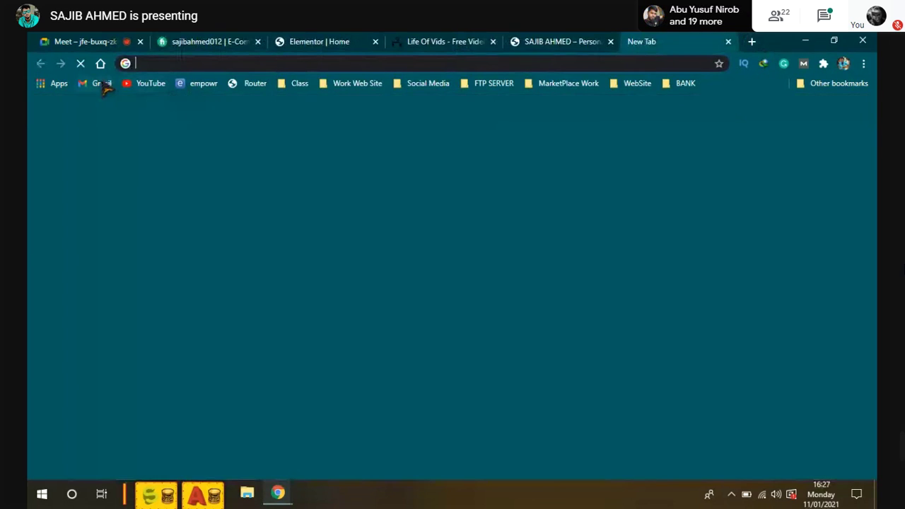
left_click(252, 87)
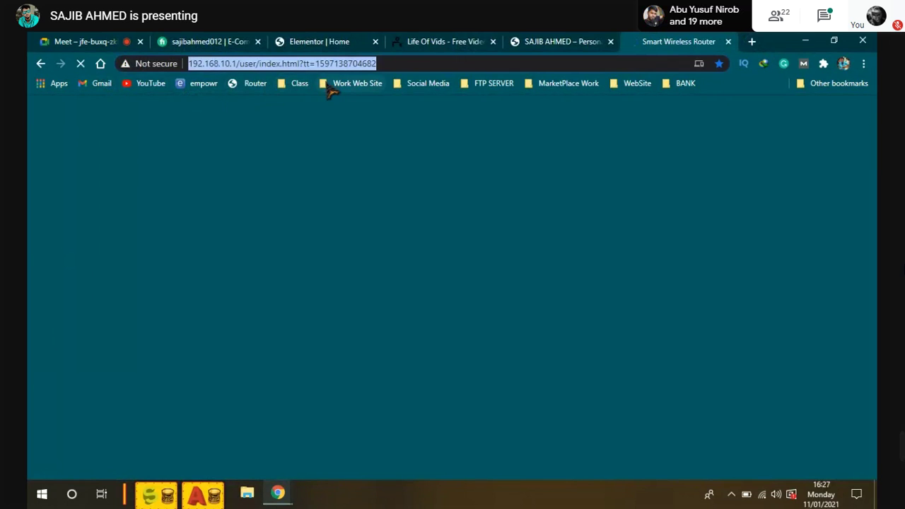
left_click(300, 84)
left_click(329, 134)
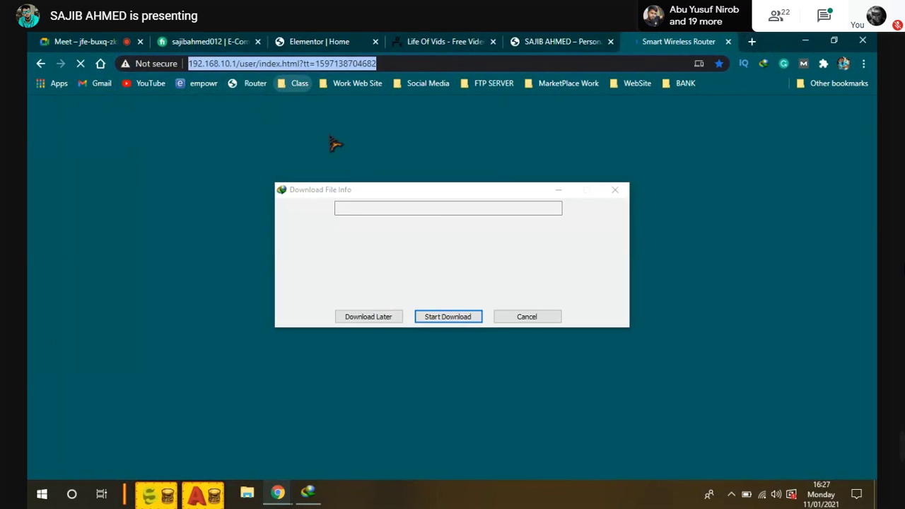
left_click(527, 319)
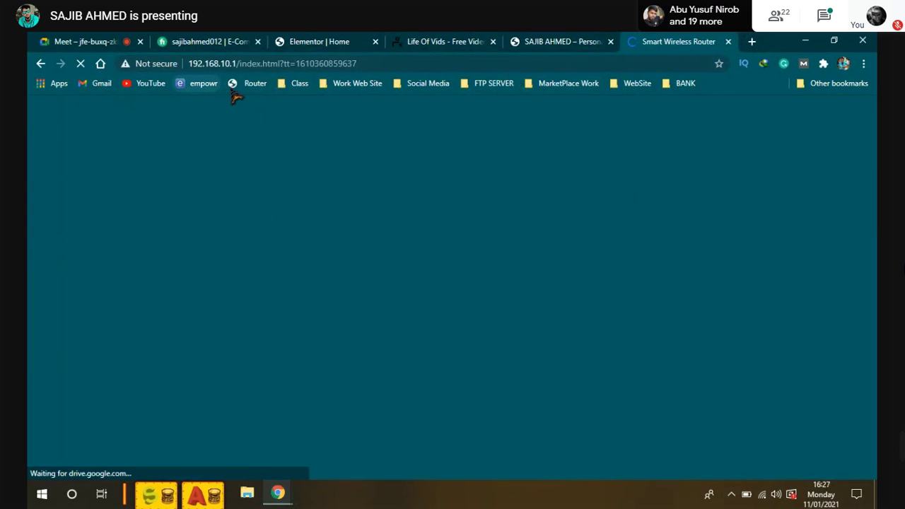
left_click(299, 84)
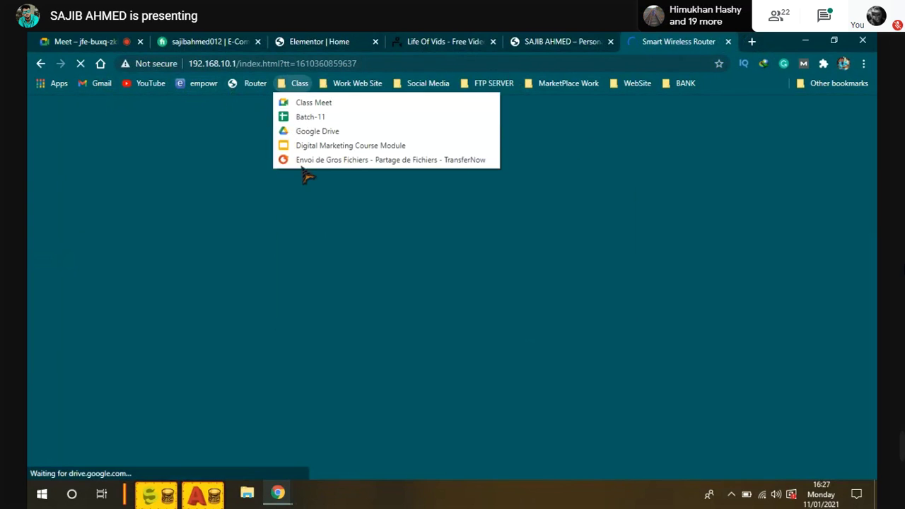
left_click(338, 134)
Switch to the Elementor page and check the section's video background settings, including the Video Link field
left_click(327, 41)
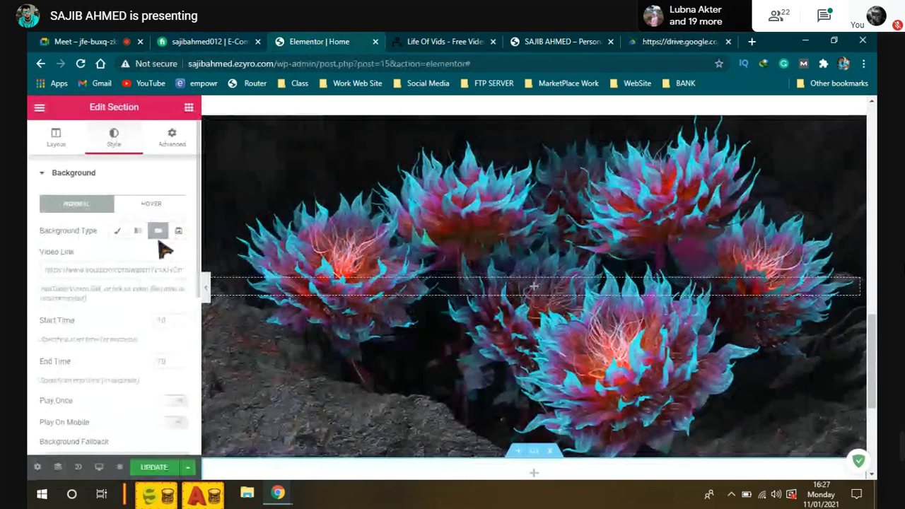
left_click(158, 234)
left_click(159, 234)
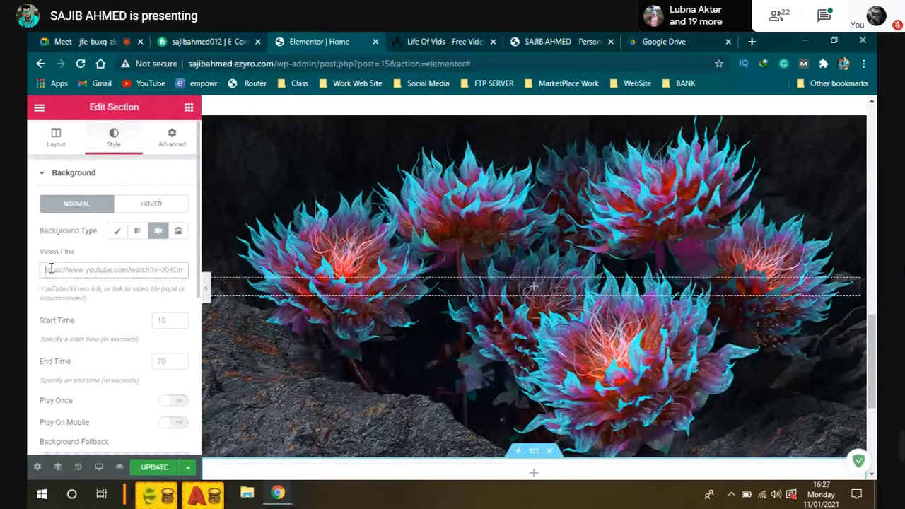
scroll(70, 270, "down", 1)
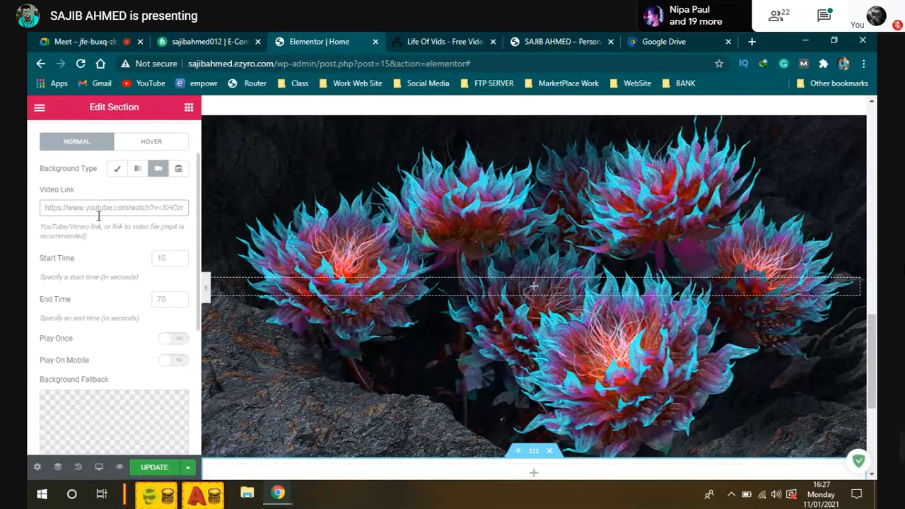
Switch to Google Drive and cancel the Frozen-City.mp4 download
left_click(664, 41)
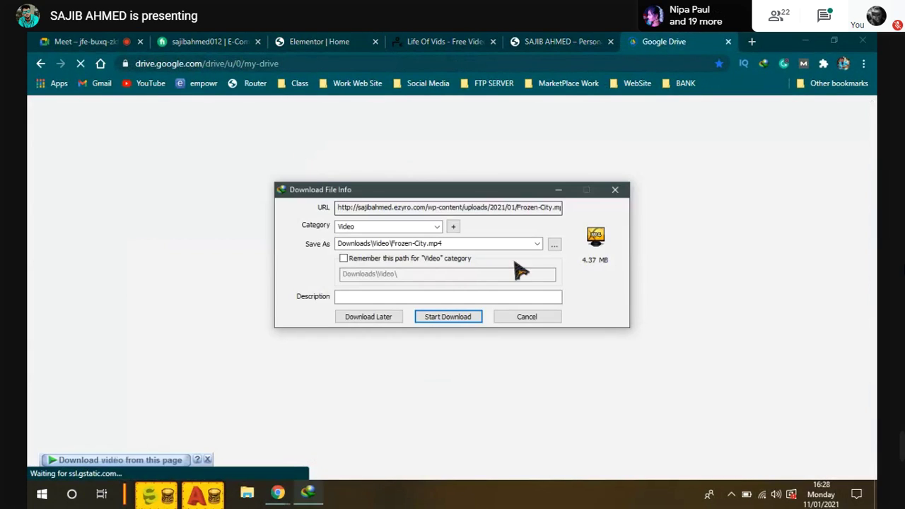
left_click(615, 190)
left_click(486, 318)
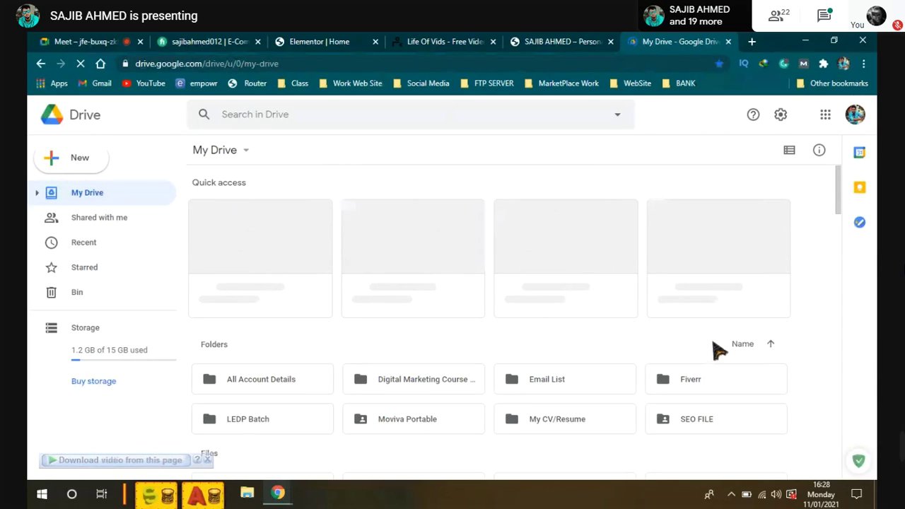
Upload the Bridge Activity video from the desktop's New folder to My Drive
scroll(718, 349, "down", 5)
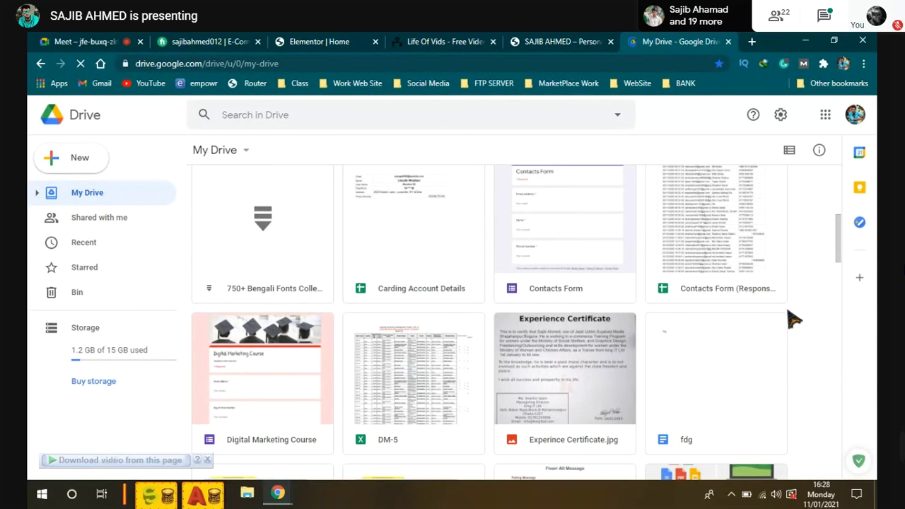
scroll(565, 327, "up", 5)
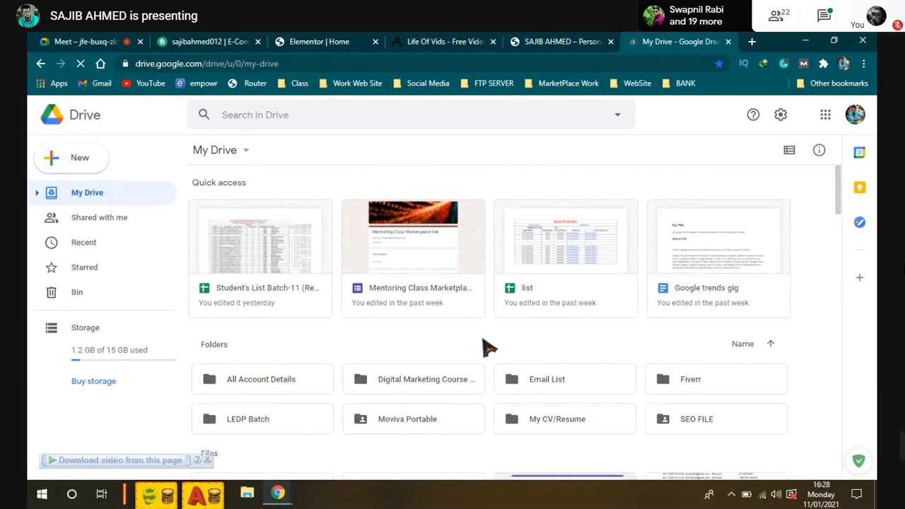
right_click(484, 341)
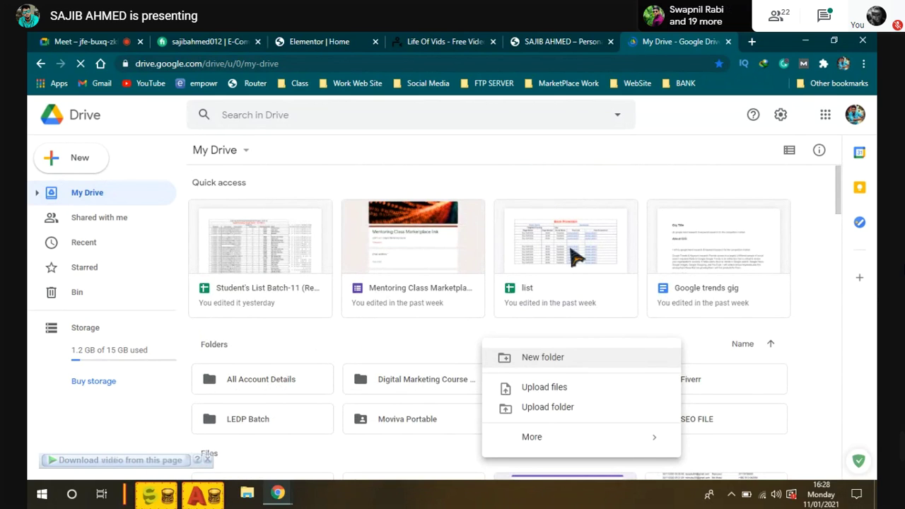
scroll(569, 264, "down", 5)
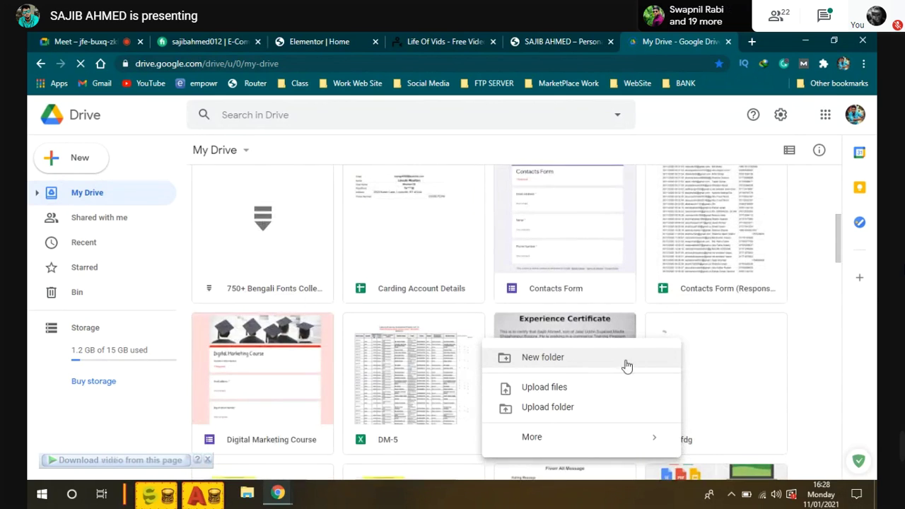
left_click(559, 396)
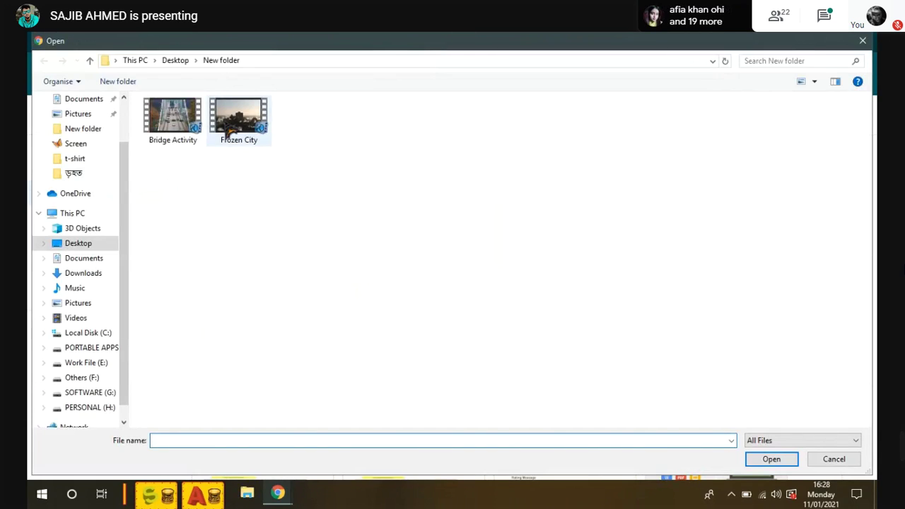
left_click(172, 117)
left_click(772, 461)
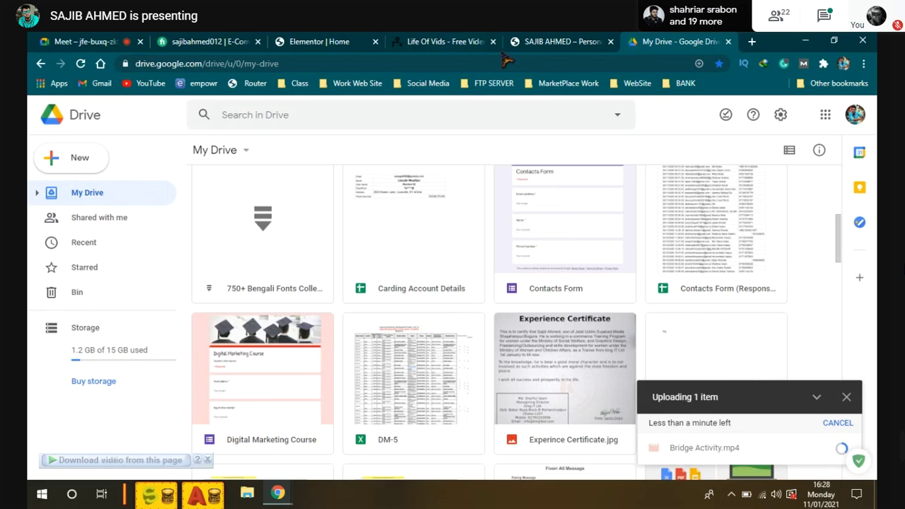
left_click(311, 41)
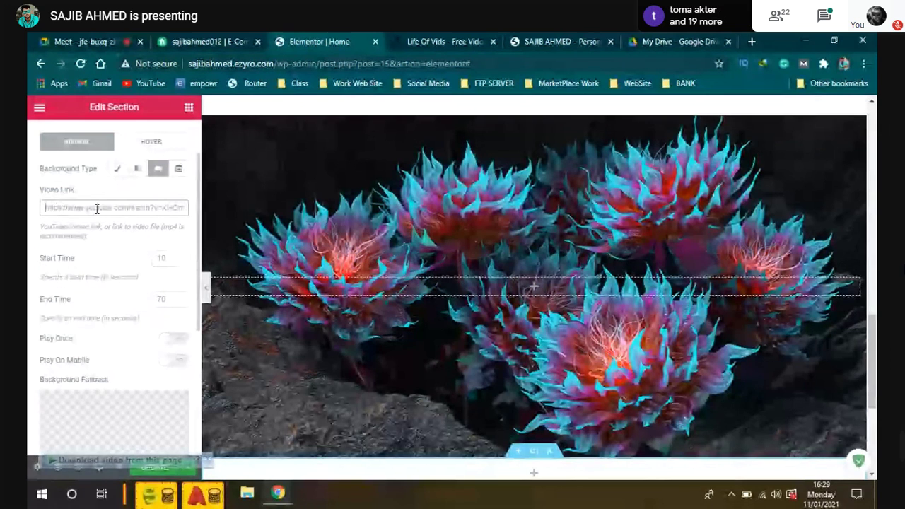
left_click(707, 43)
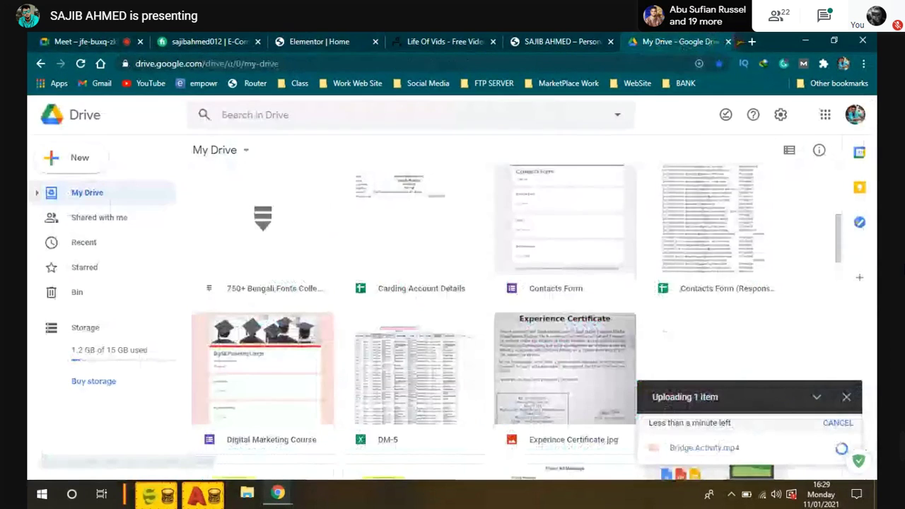
key("ctrl+t")
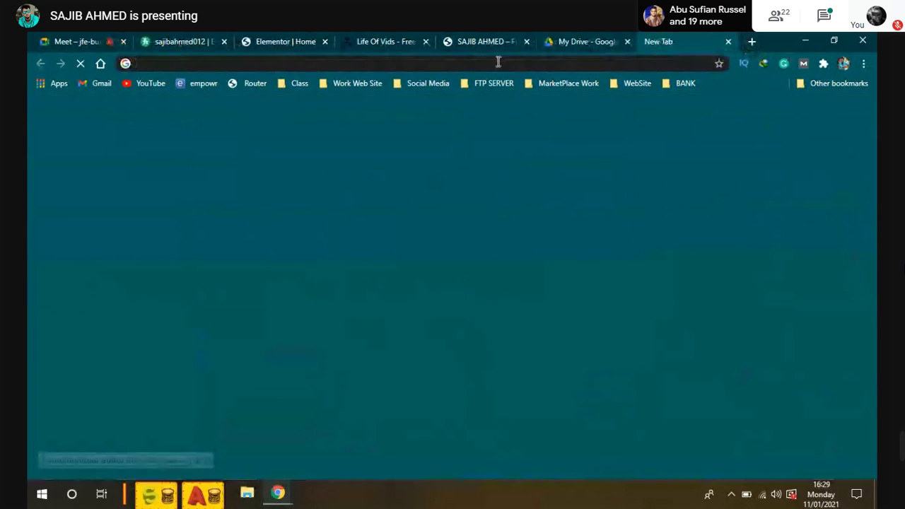
left_click(497, 62)
right_click(496, 62)
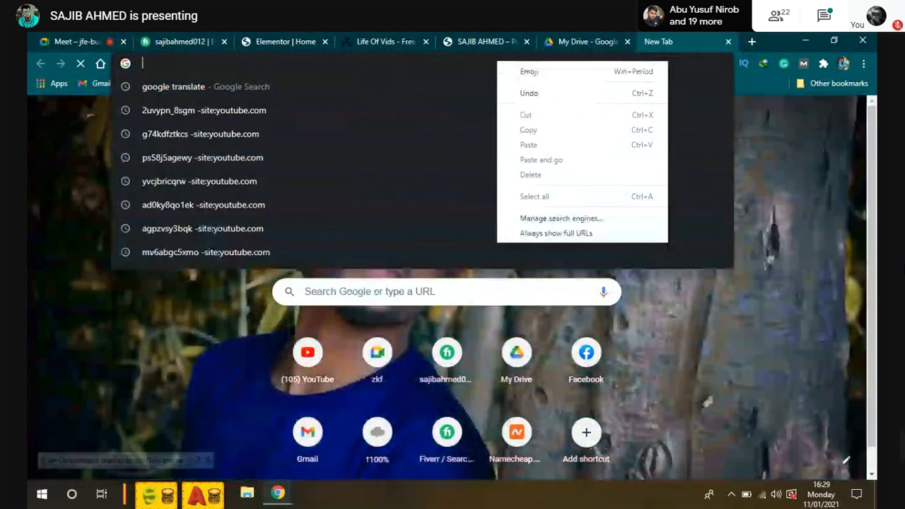
left_click(73, 125)
left_click(72, 125)
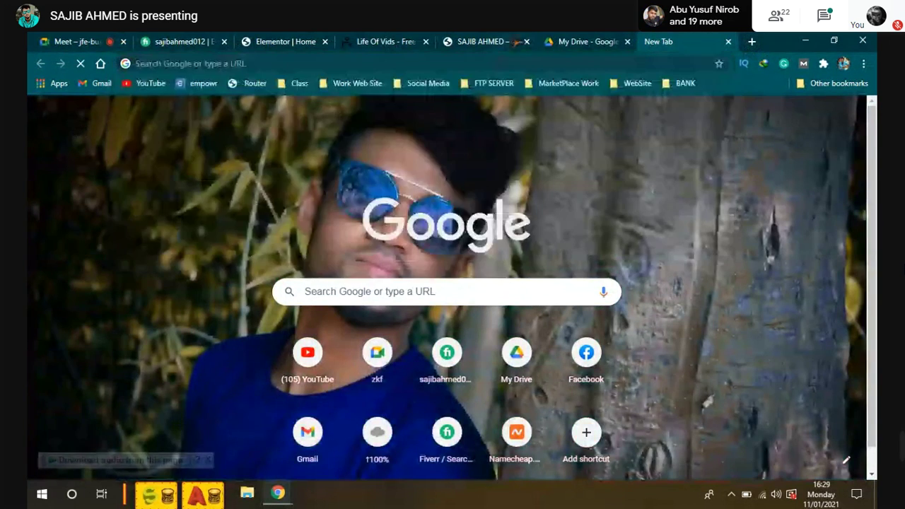
Check the Bridge Activity.mp4 upload in Google Drive and the context menu of the Video Link field in Elementor
left_click(572, 42)
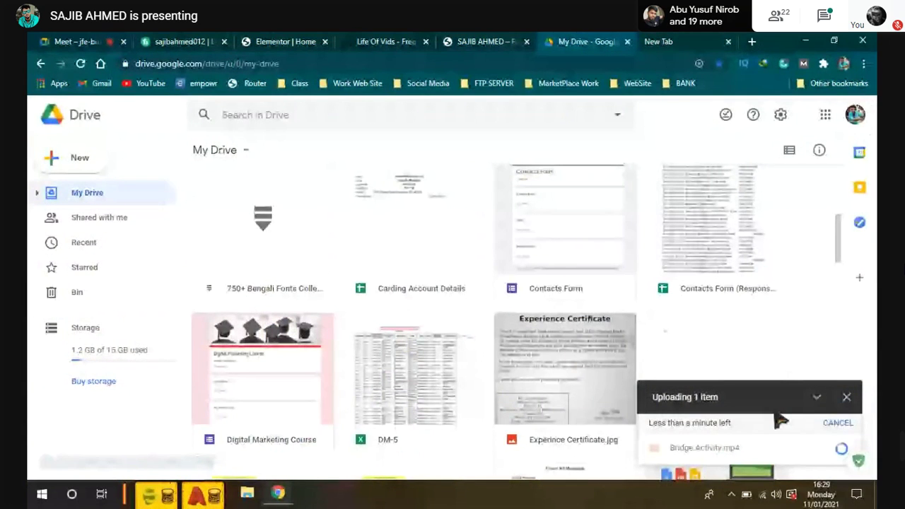
scroll(539, 382, "down", 8)
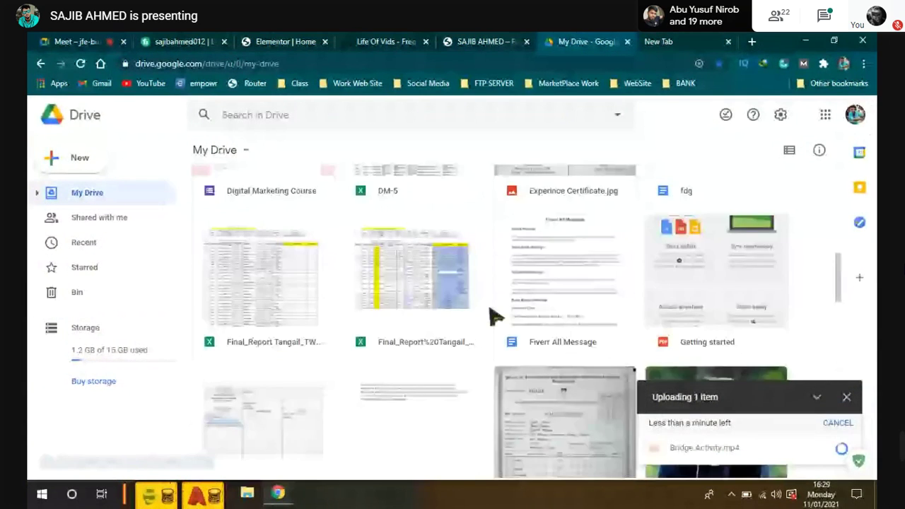
left_click(278, 41)
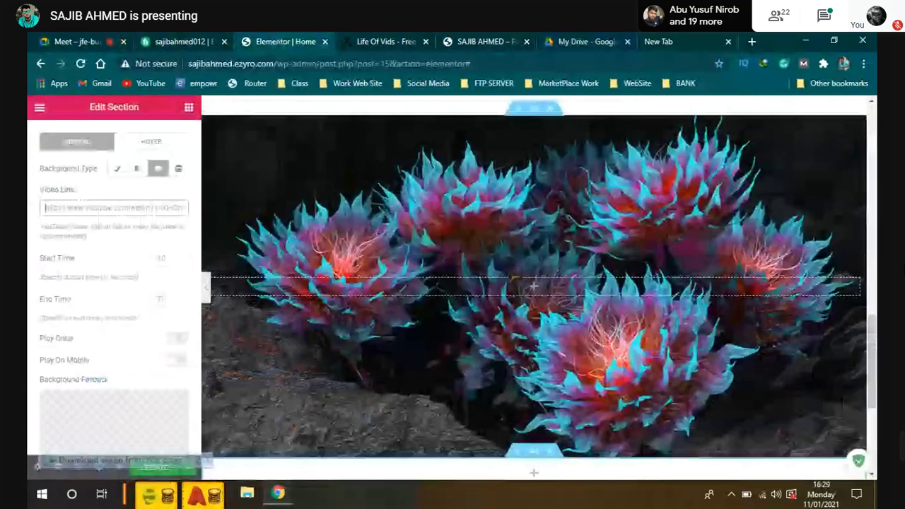
right_click(100, 205)
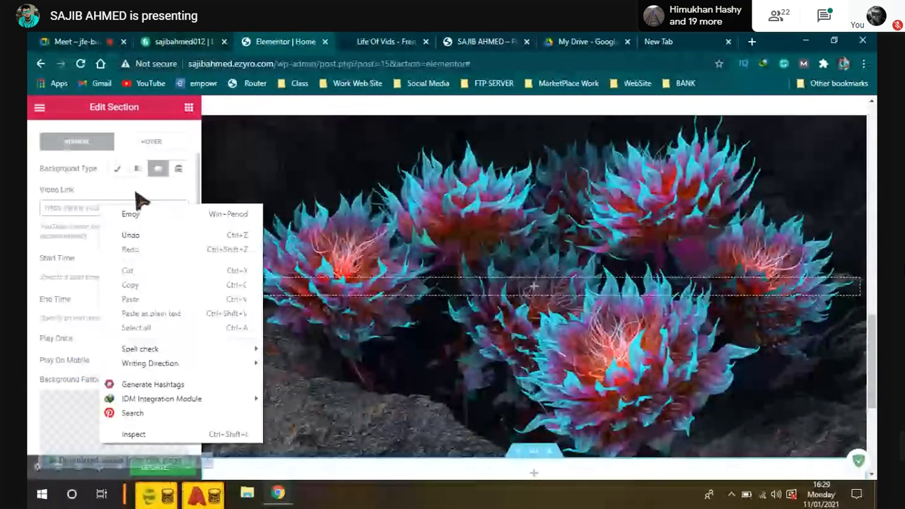
left_click(135, 193)
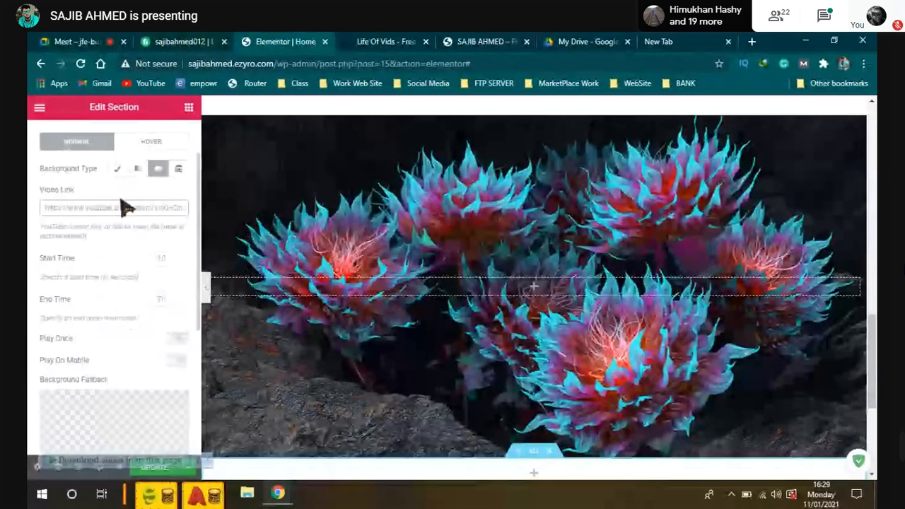
Switch to Google Drive, find the Bridge Activity.mp4 video in My Drive and open its link sharing settings
left_click(587, 41)
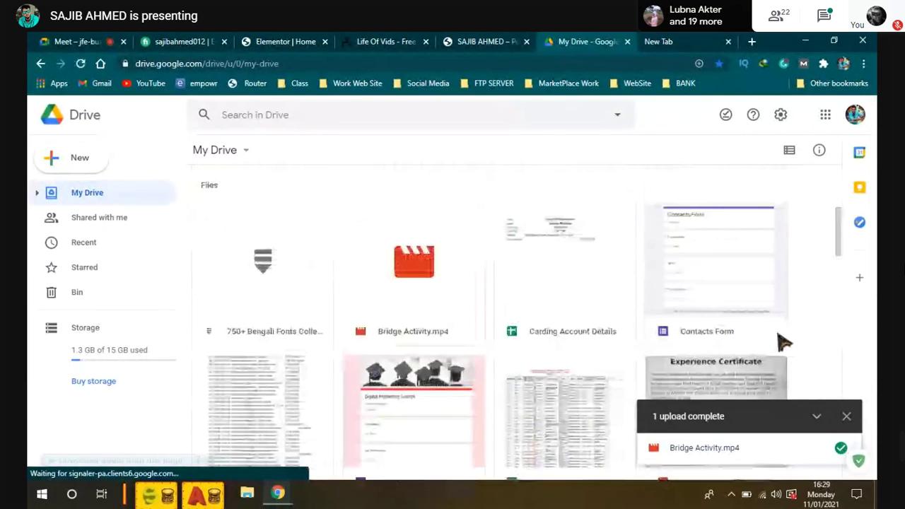
scroll(784, 342, "down", 10)
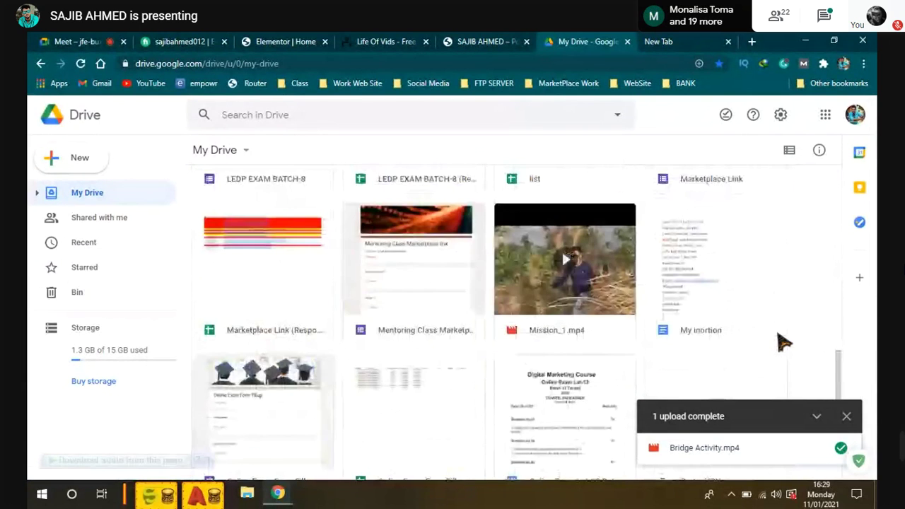
scroll(784, 342, "down", 10)
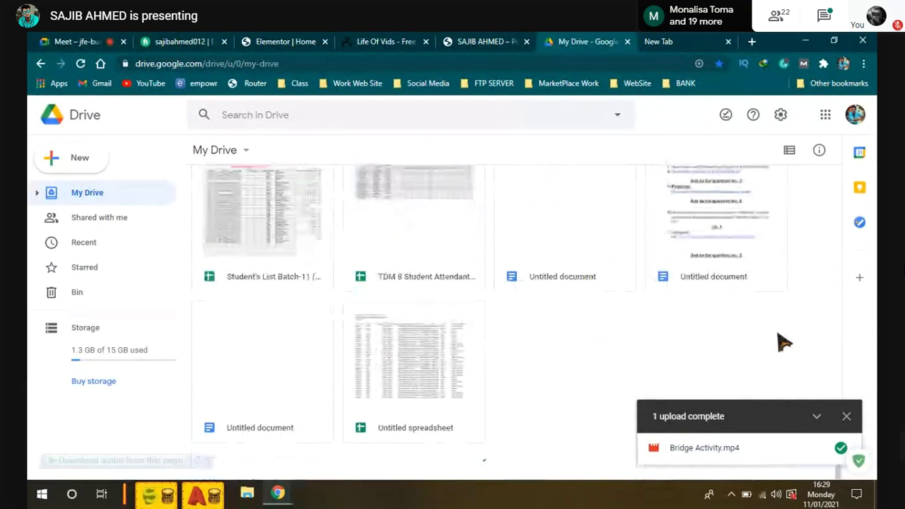
scroll(783, 343, "up", 10)
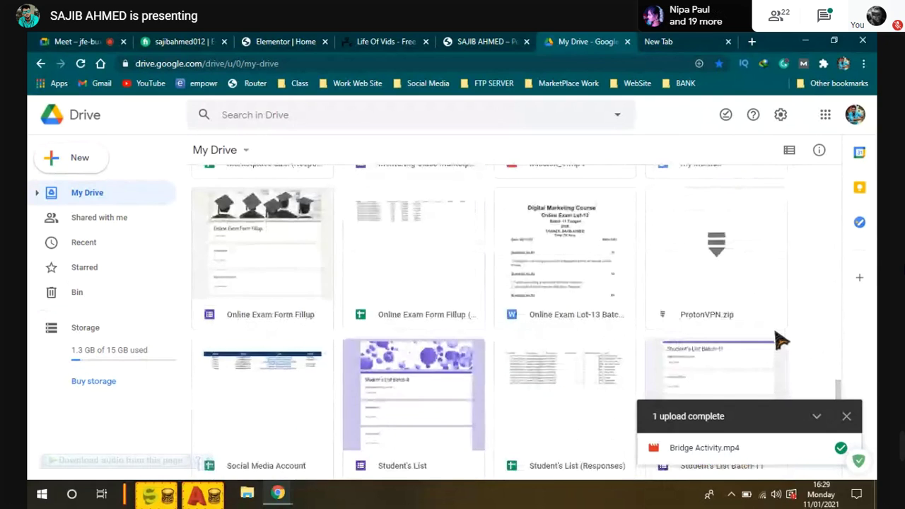
scroll(781, 341, "up", 1)
scroll(778, 342, "up", 5)
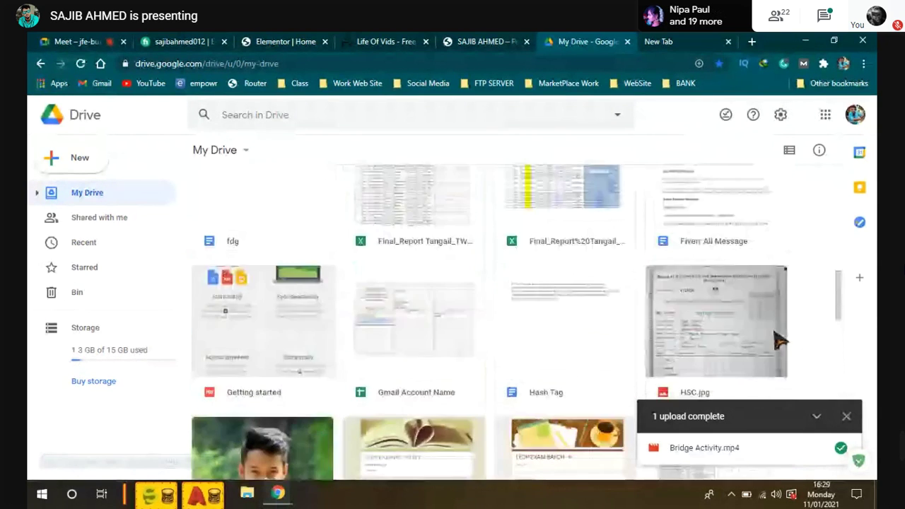
scroll(509, 299, "up", 4)
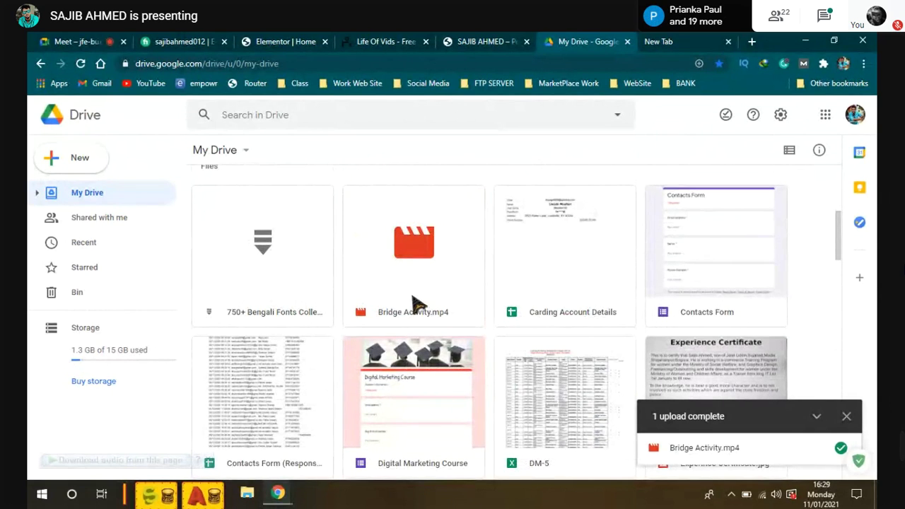
right_click(411, 305)
left_click(487, 198)
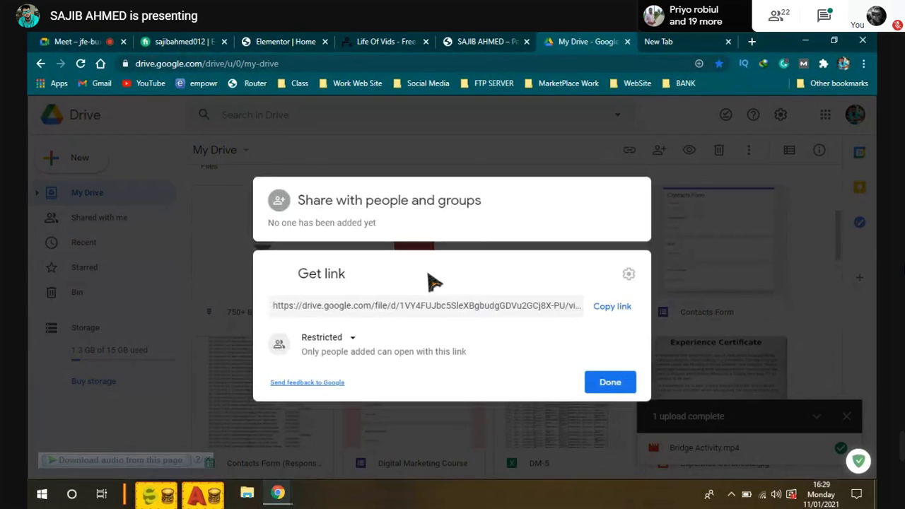
Set the video's general access to Anyone with the link, copy the link and finish sharing
left_click(342, 339)
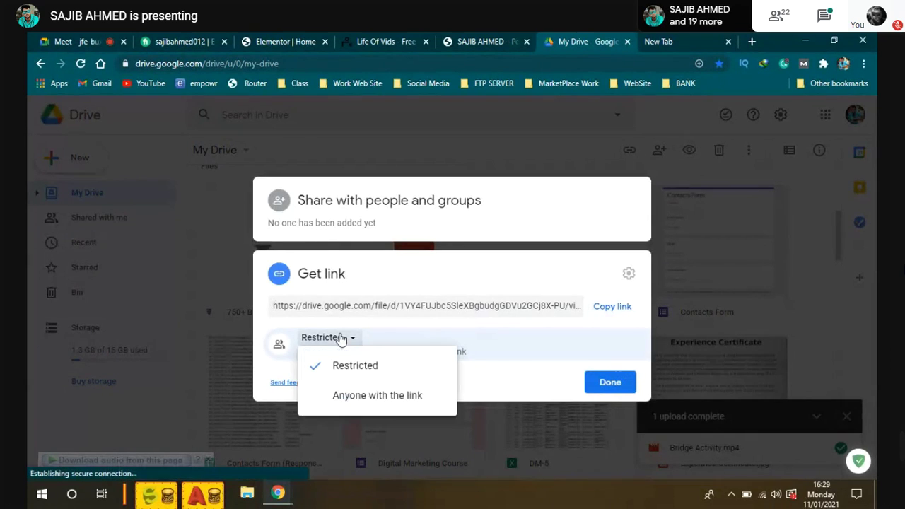
left_click(331, 397)
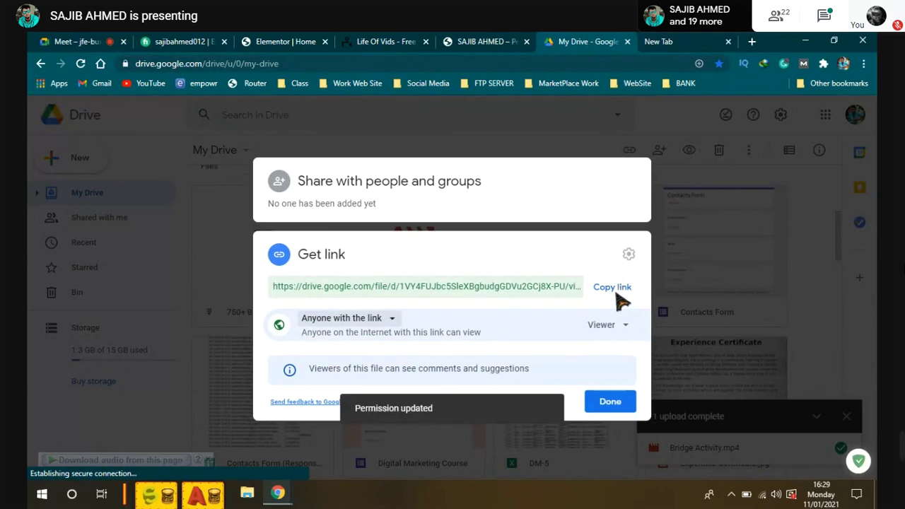
left_click(615, 289)
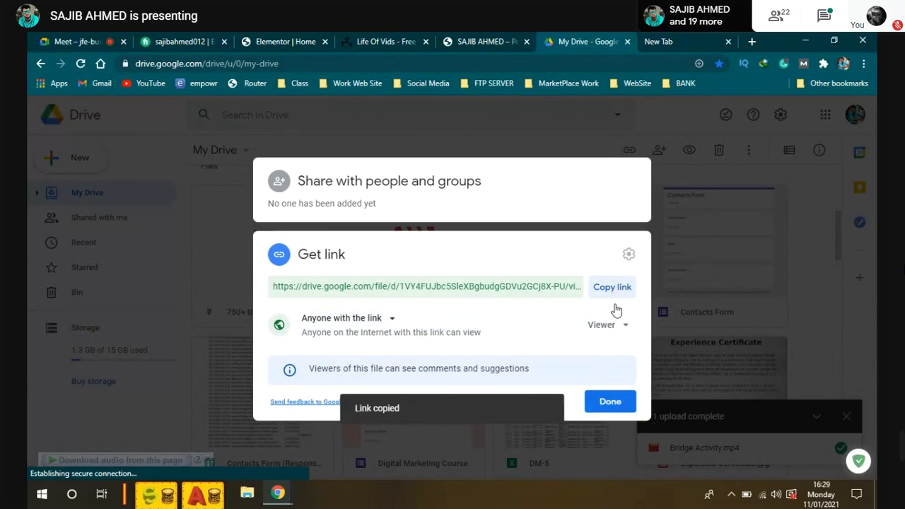
left_click(612, 407)
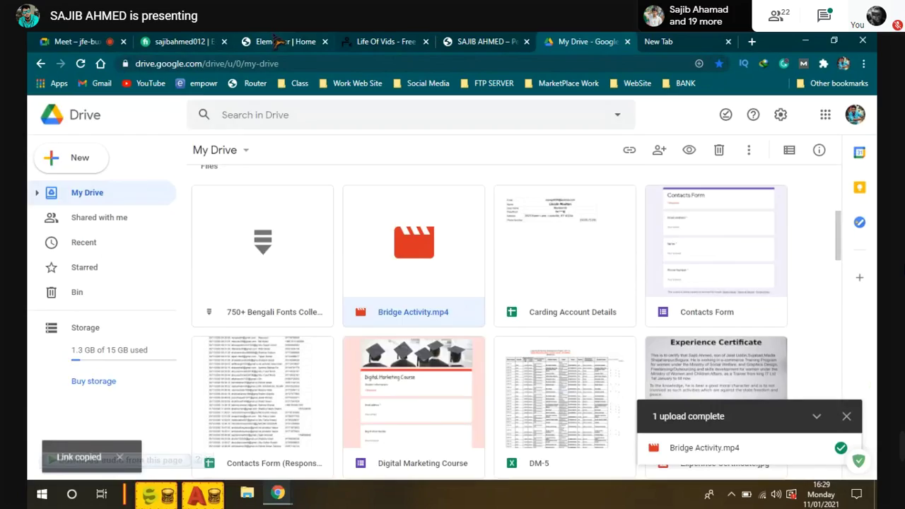
Switch to the Elementor page and replace the section's Video Link with the copied Google Drive link
left_click(281, 42)
right_click(124, 207)
left_click(129, 309)
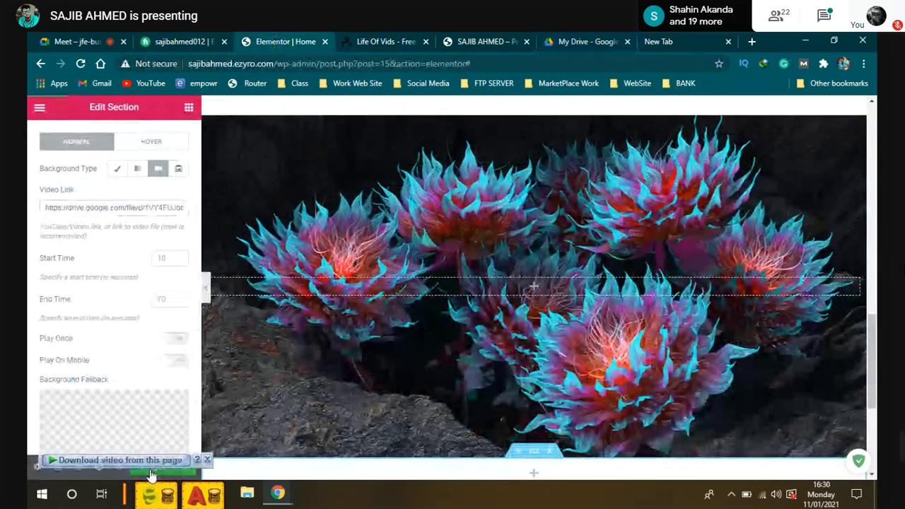
scroll(495, 372, "down", 4)
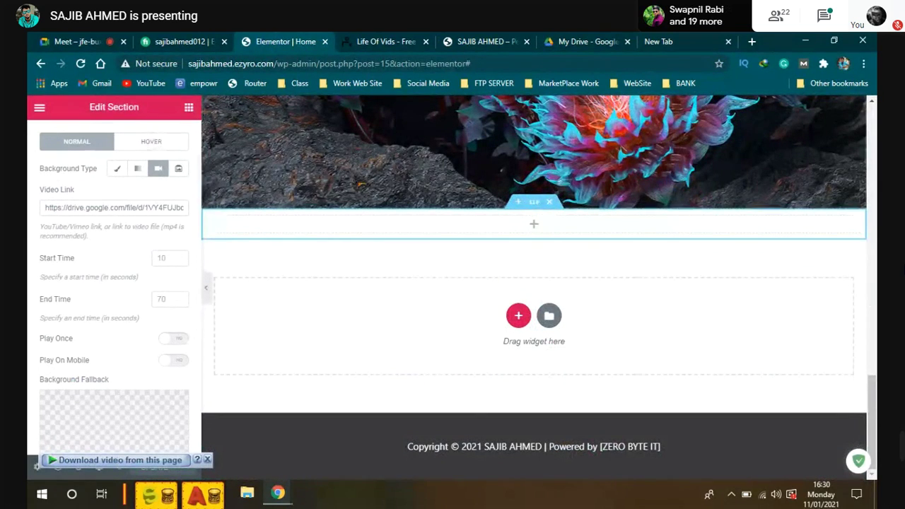
Set the video section's padding to 233 px on all four sides
scroll(251, 247, "up", 2)
scroll(106, 221, "up", 1)
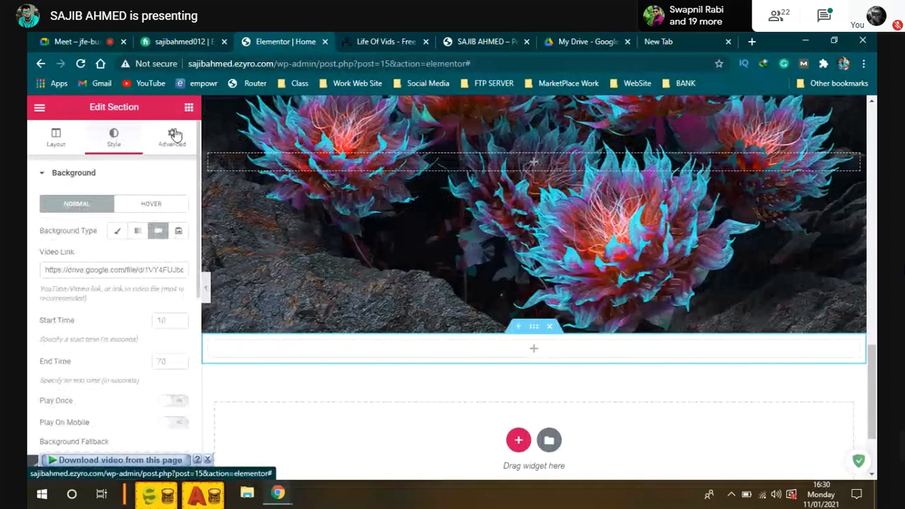
left_click(174, 137)
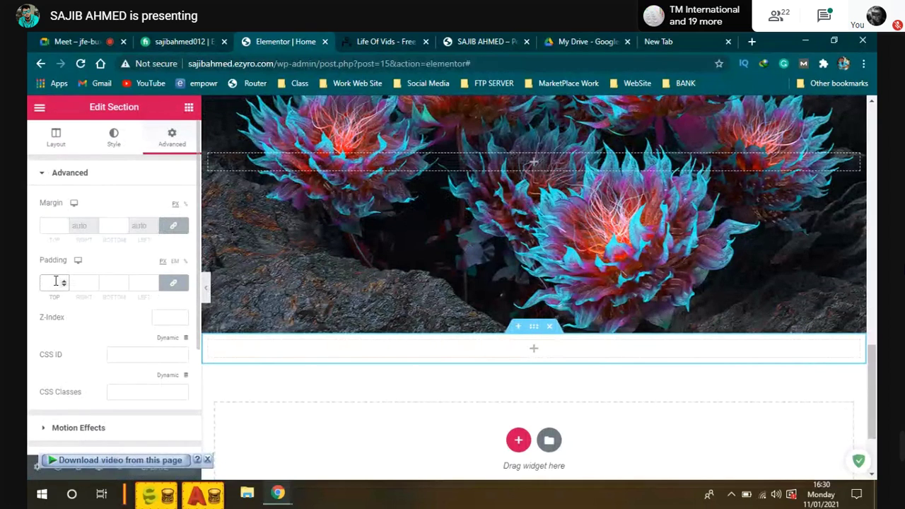
type("23")
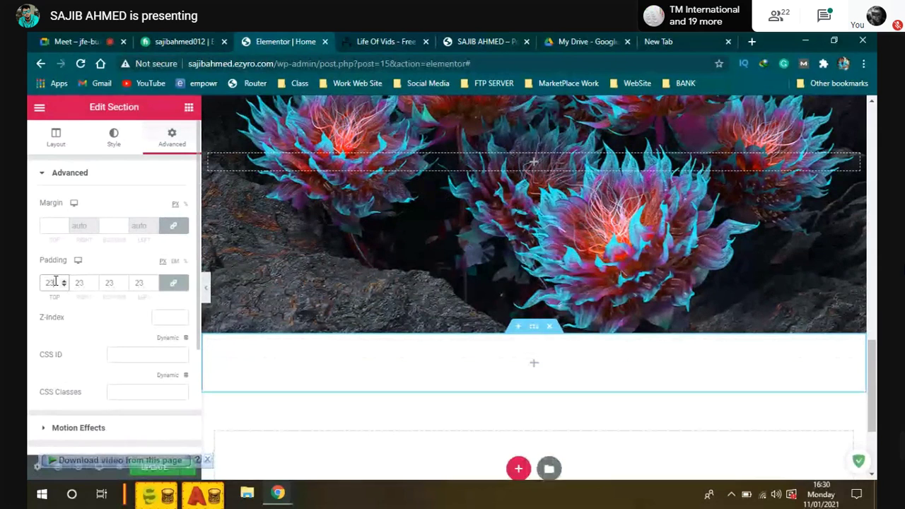
type("3")
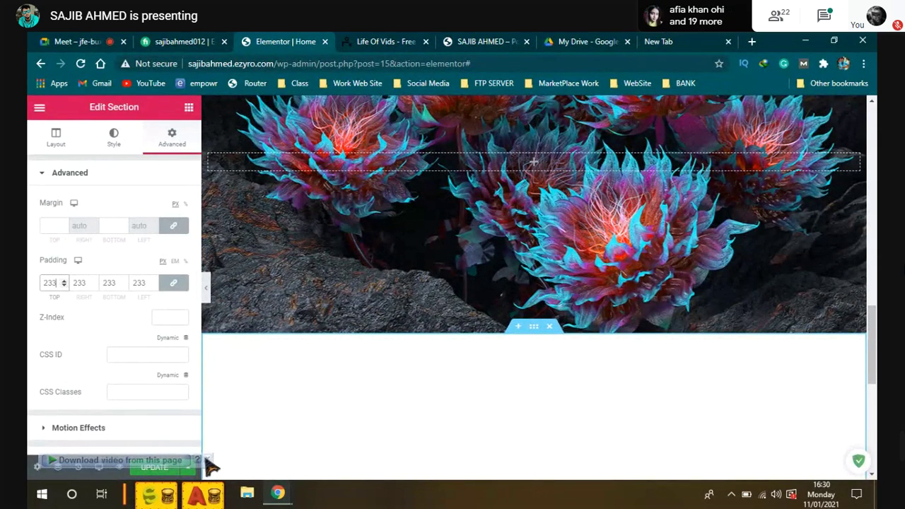
Cancel the Frozen-City.mp4 download and update the Elementor page with the padded video section
scroll(358, 423, "down", 5)
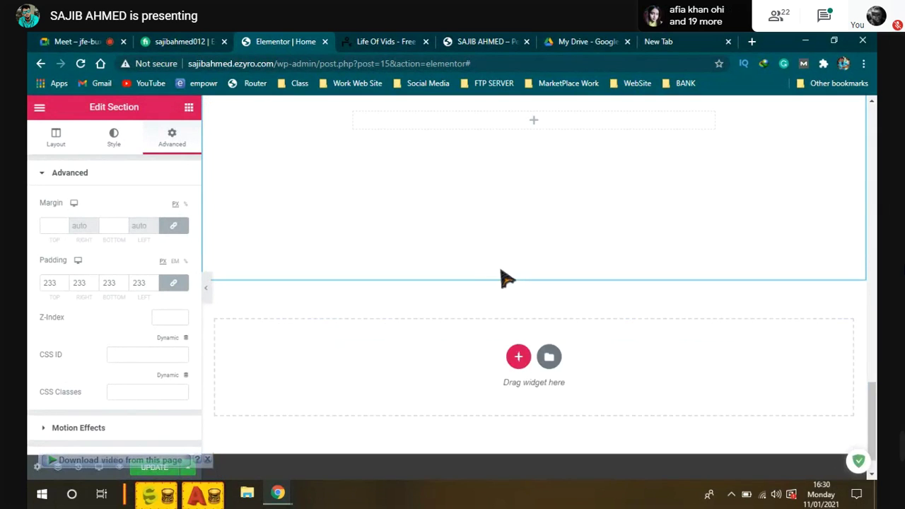
scroll(494, 277, "up", 3)
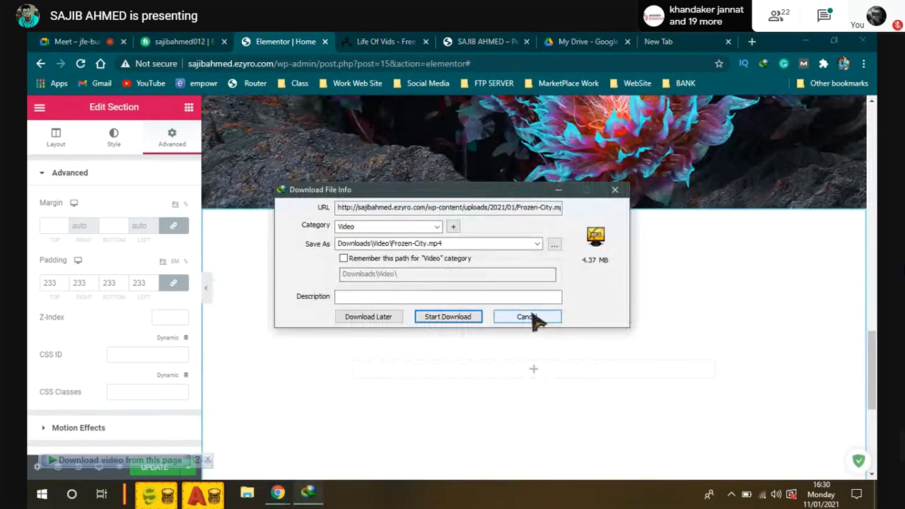
left_click(533, 318)
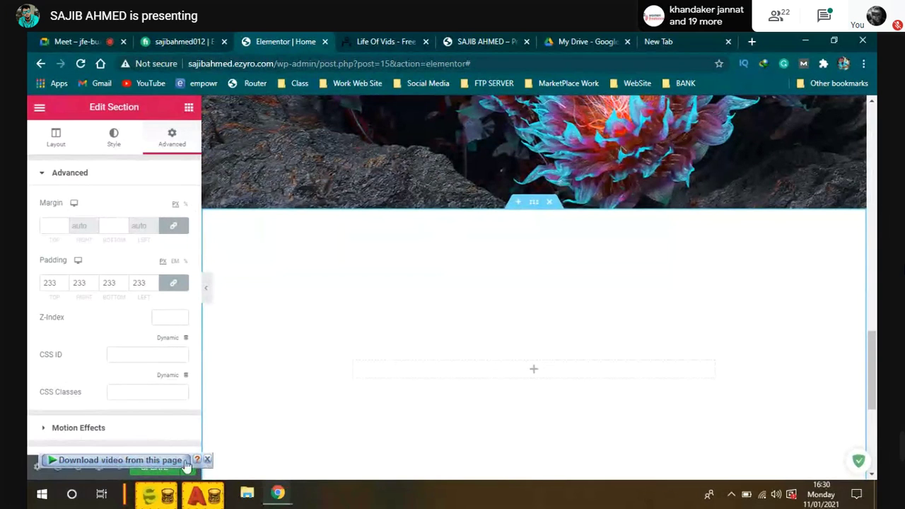
left_click(154, 472)
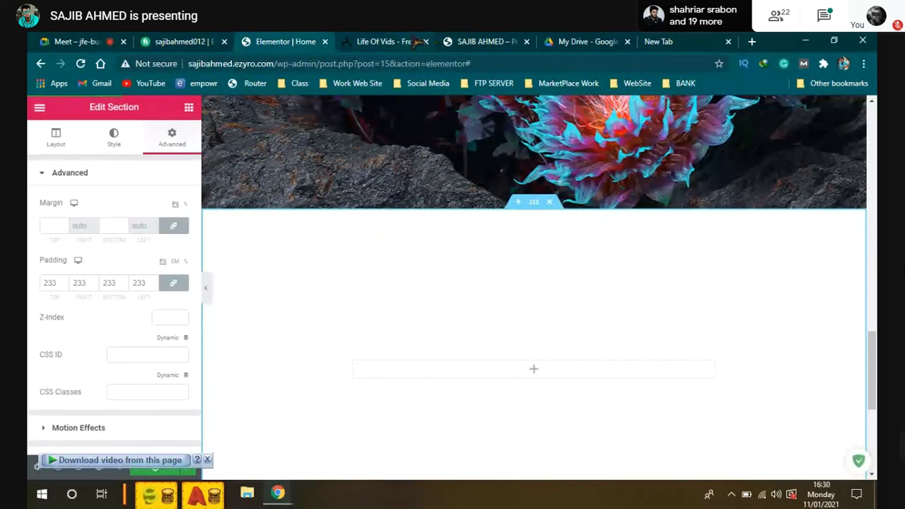
Switch to the live site, reload the home page and examine the section below the flower image
left_click(486, 43)
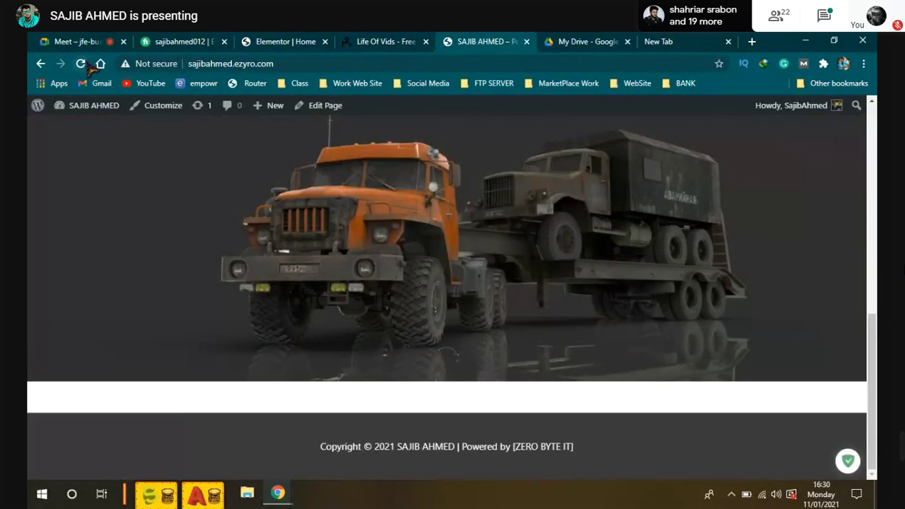
left_click(82, 64)
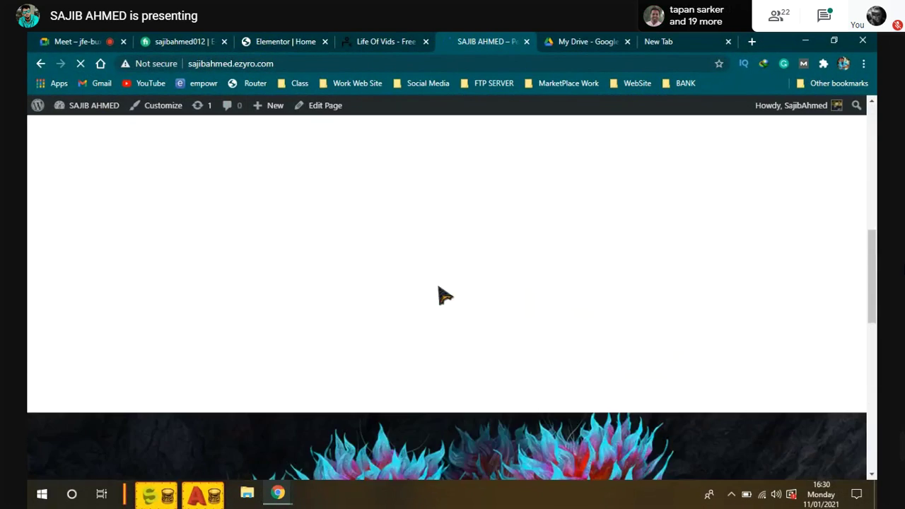
scroll(444, 296, "down", 5)
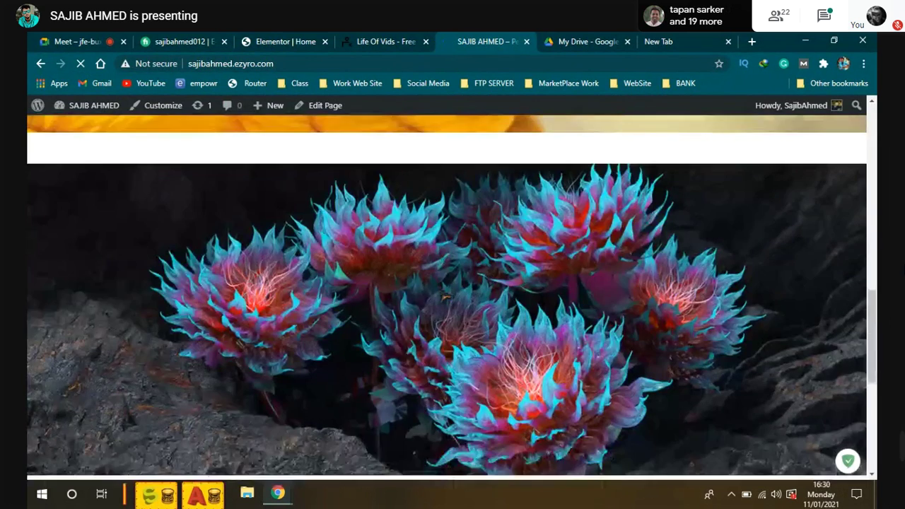
scroll(444, 295, "up", 1)
scroll(444, 296, "down", 1)
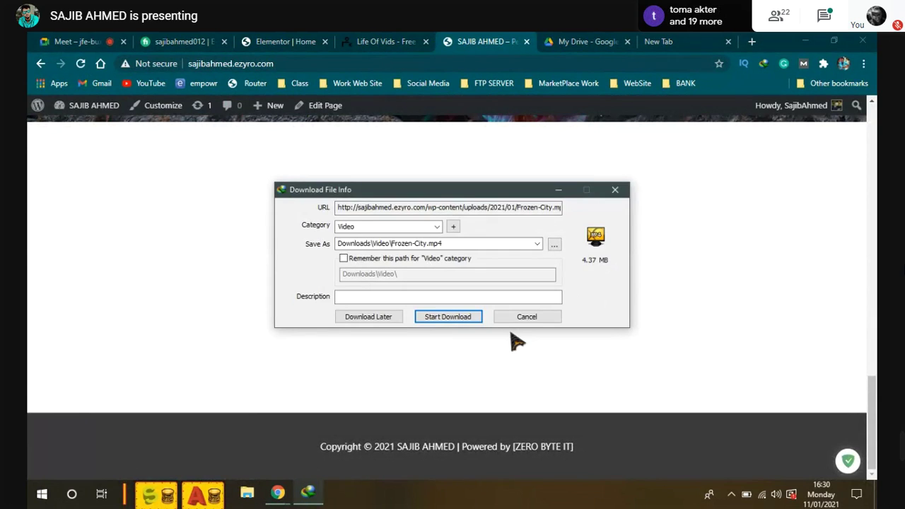
Cancel the Frozen-City.mp4 download, dismiss the download exception dialog and check the video section on the live page
left_click(528, 319)
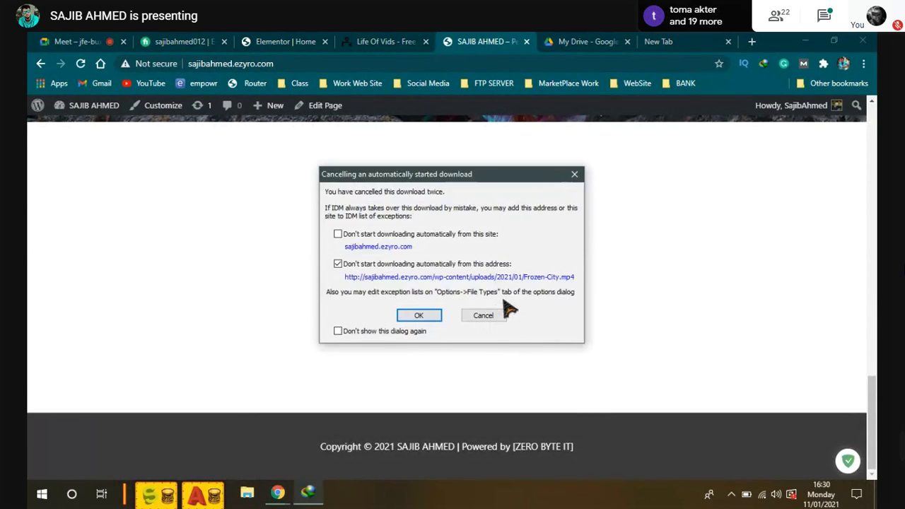
left_click(574, 177)
scroll(452, 310, "up", 2)
scroll(450, 307, "down", 2)
scroll(382, 290, "up", 3)
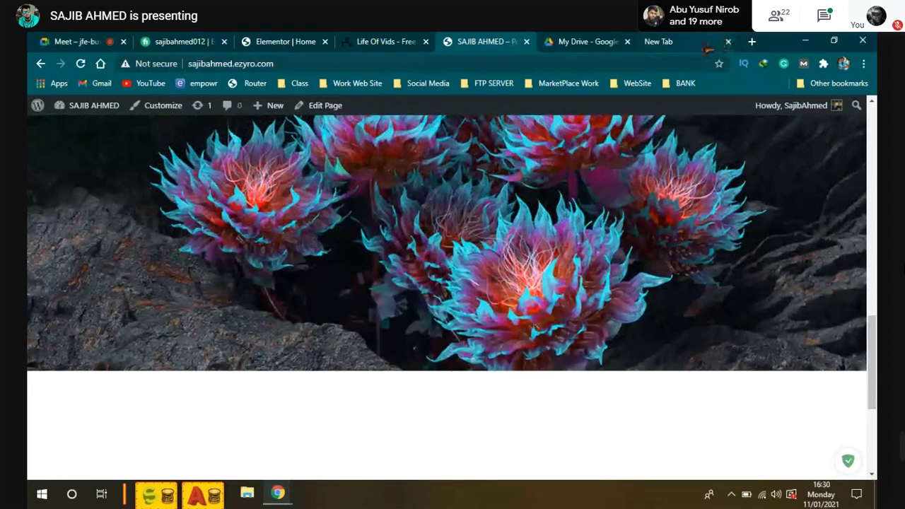
Search Google for "zero byte bd" in the empty browser tab and open the ZERO BYTE BD YouTube channel's playlists
left_click(654, 42)
left_click(525, 63)
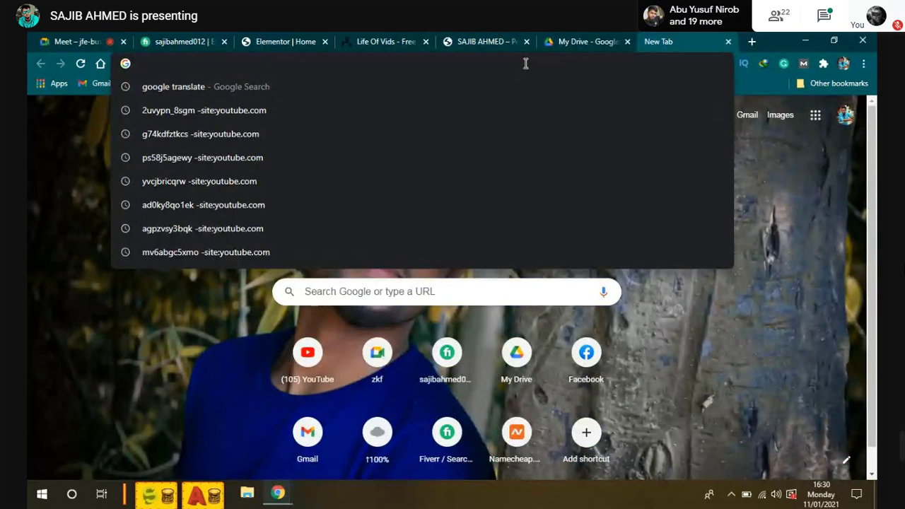
type("zeo")
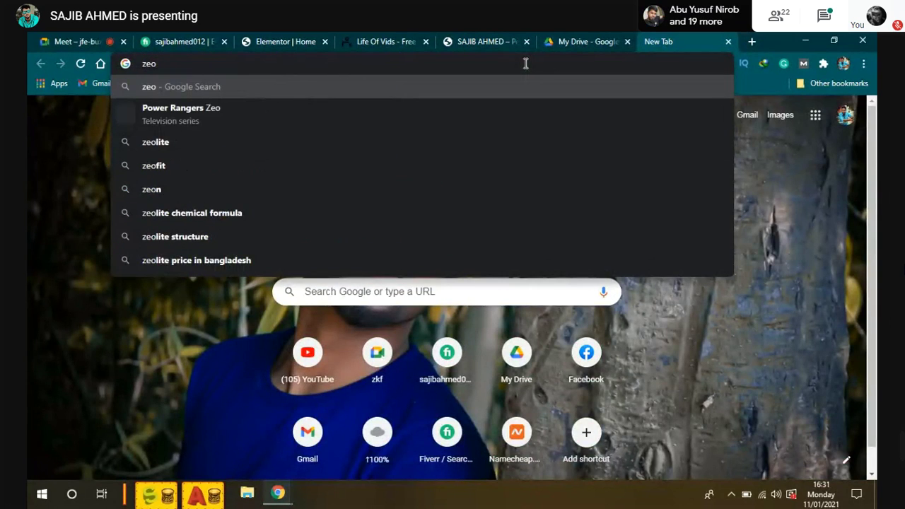
key("BackSpace")
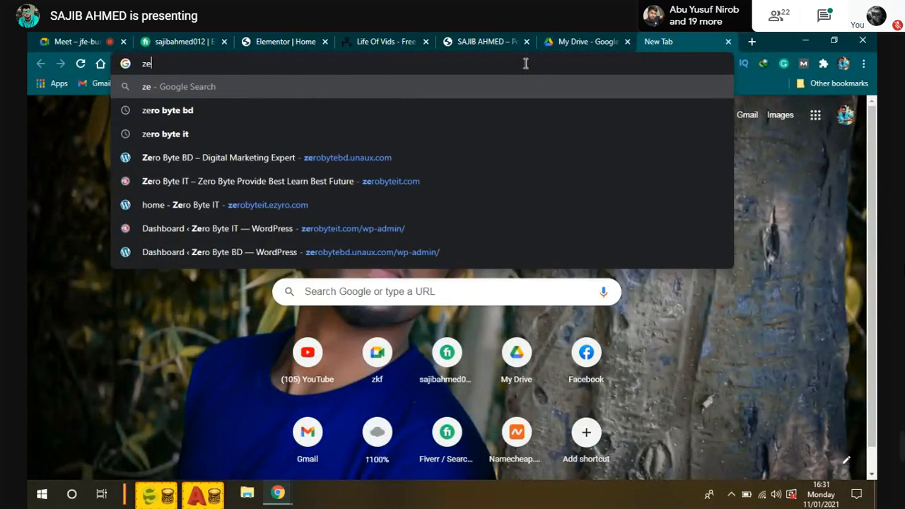
type("rp")
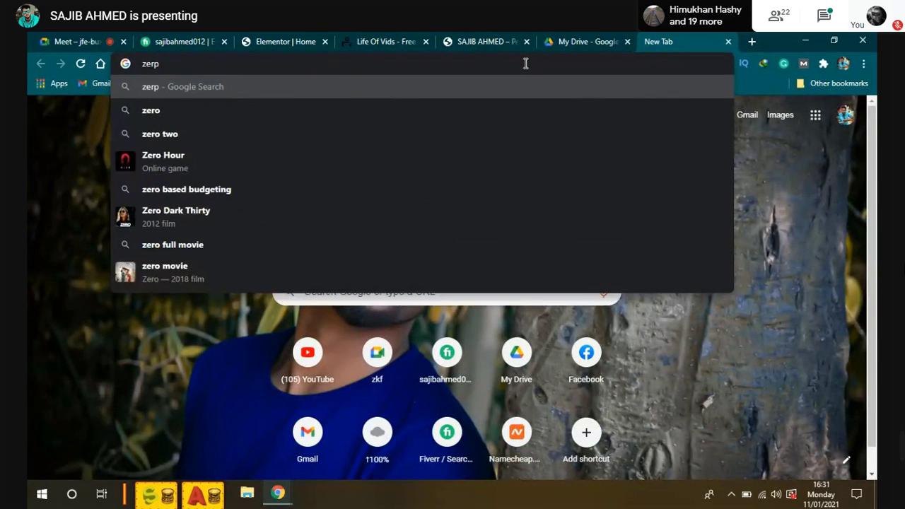
key("BackSpace")
type("o byte")
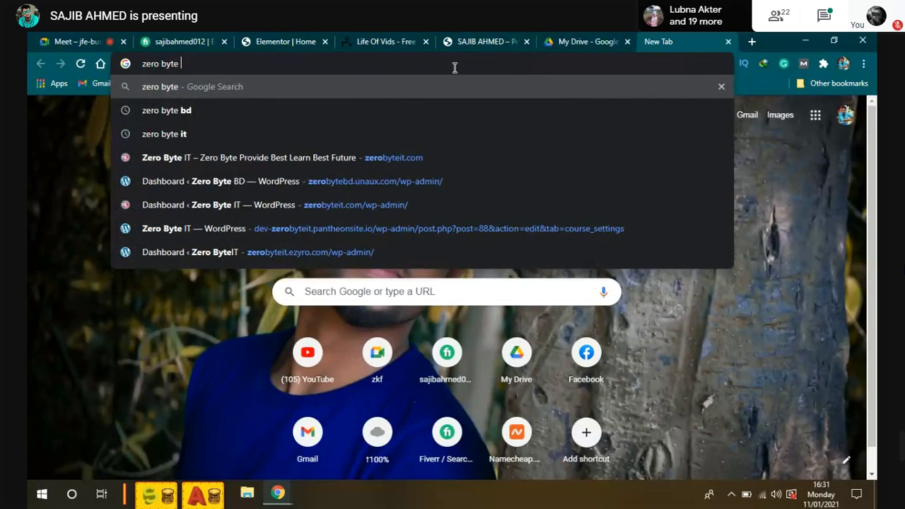
key("Down")
key("Return")
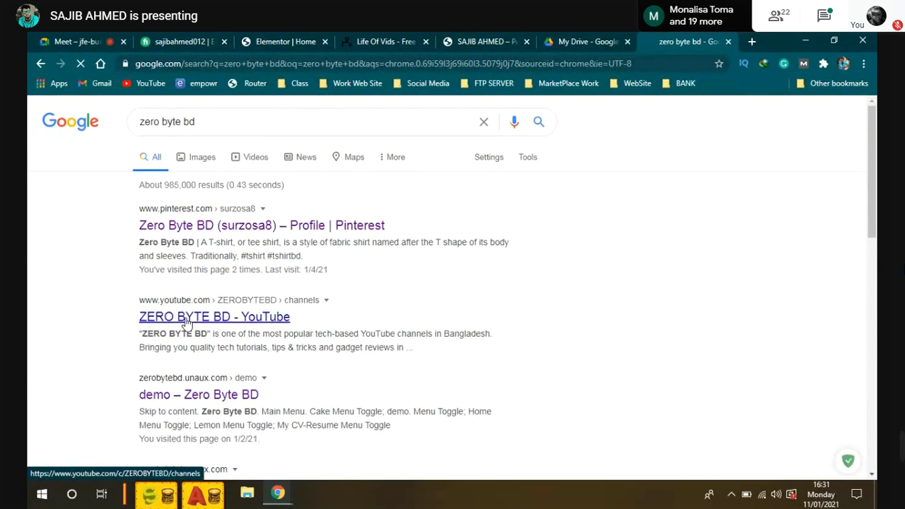
left_click(187, 320)
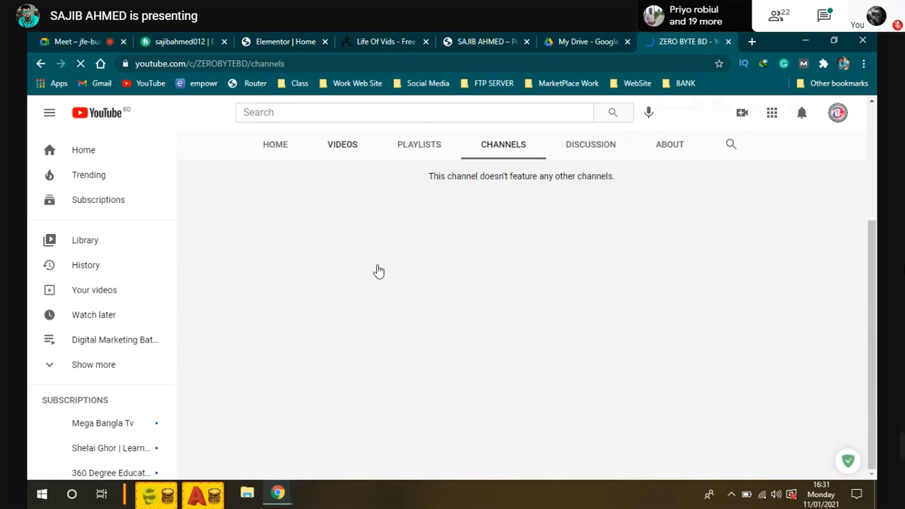
left_click(414, 150)
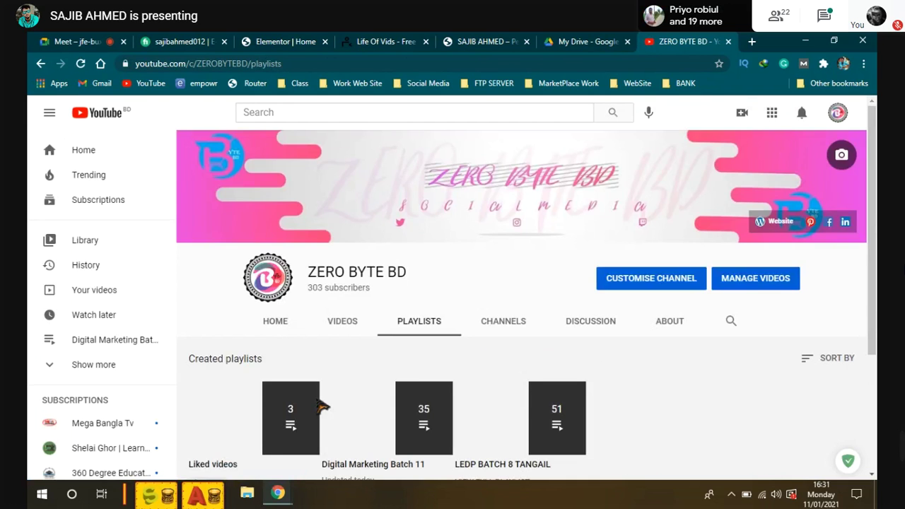
Open the Digital Marketing Batch 11 playlist, copy the URL of its first video and close the YouTube tab
scroll(302, 425, "down", 2)
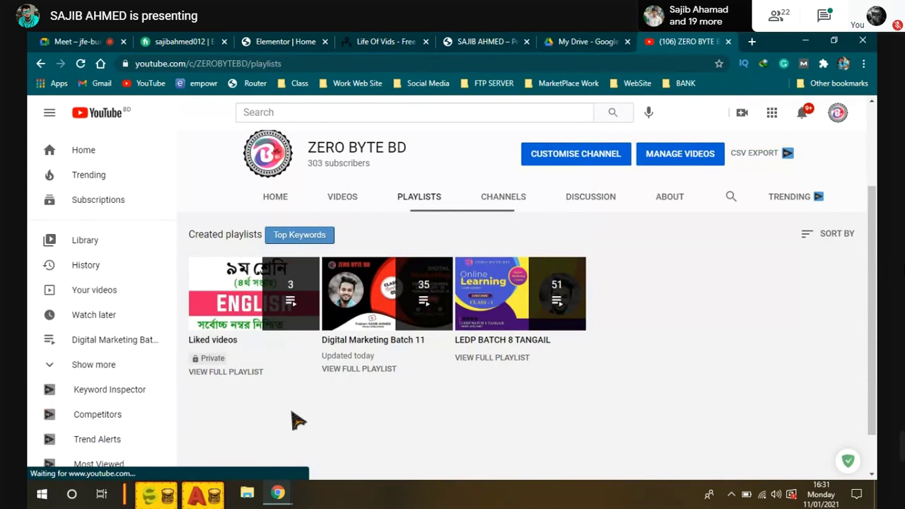
scroll(293, 416, "up", 1)
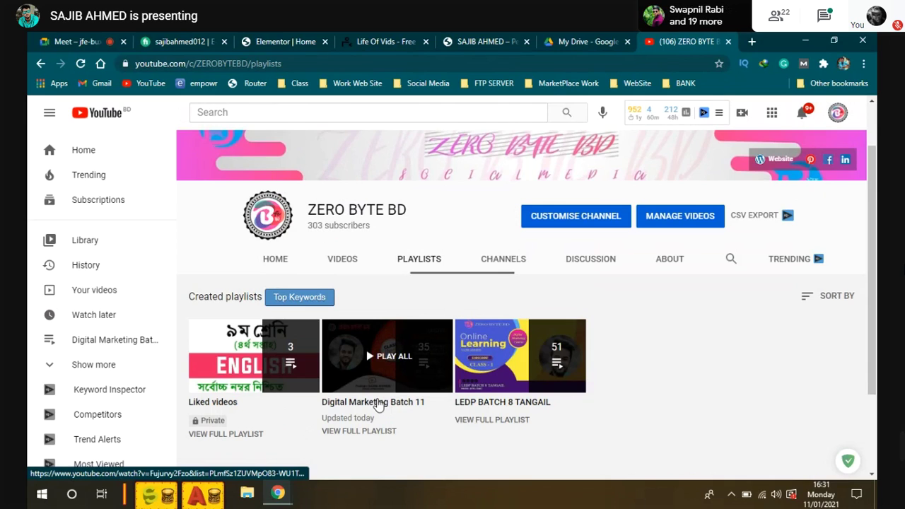
left_click(378, 404)
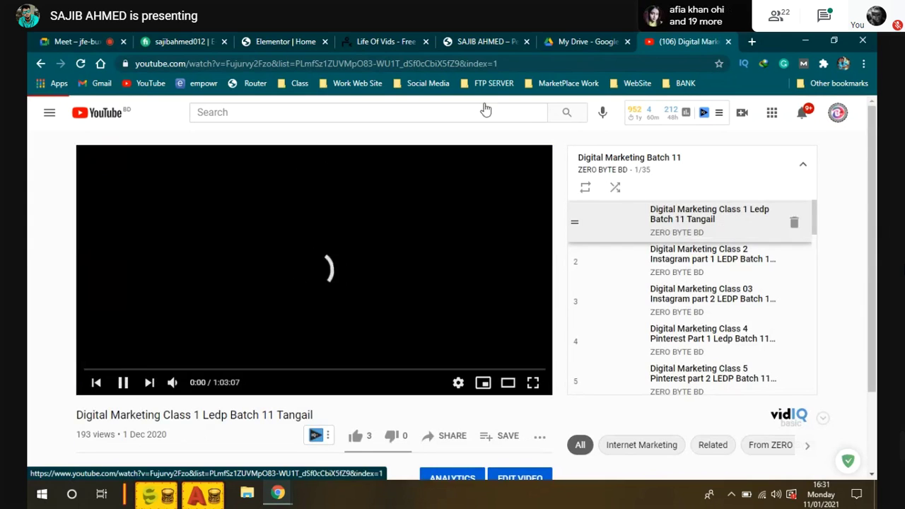
right_click(495, 65)
left_click(540, 151)
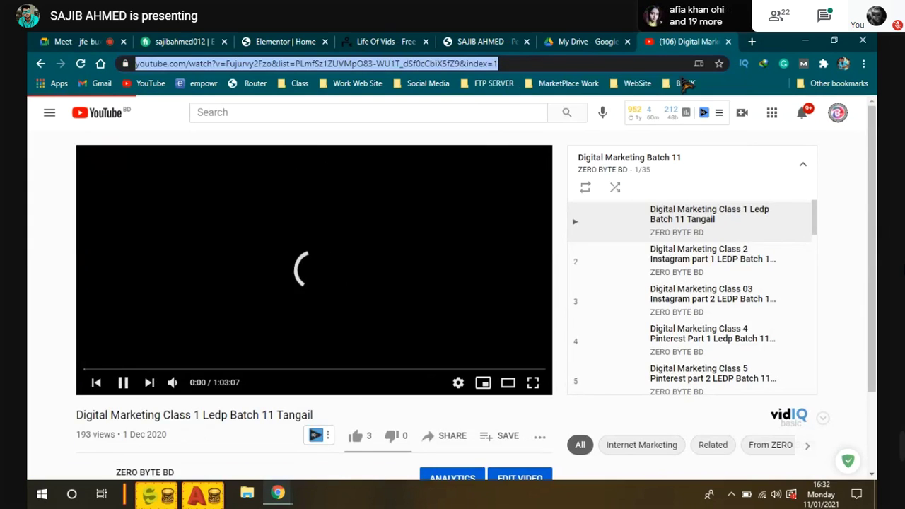
left_click(728, 42)
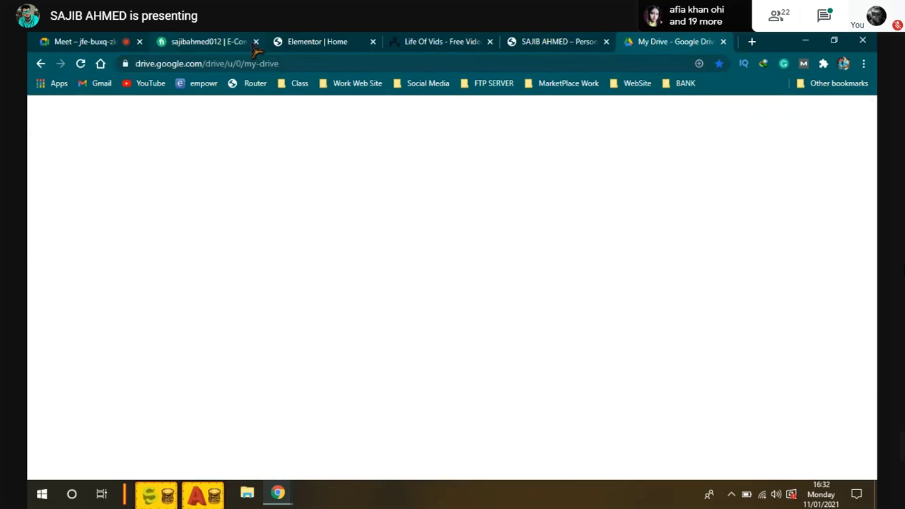
Replace the Elementor section's background video link with the copied YouTube URL, cancel the Frozen-City.mp4 download and update the page
left_click(283, 44)
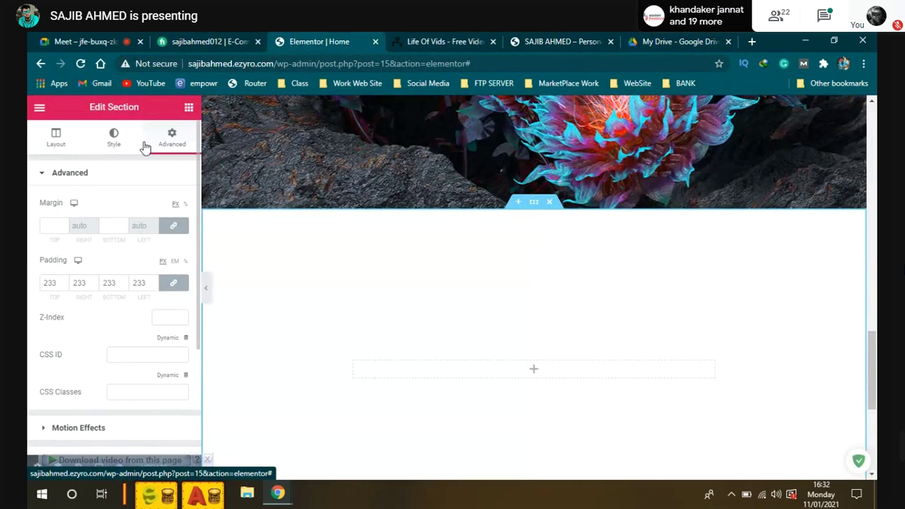
left_click(116, 139)
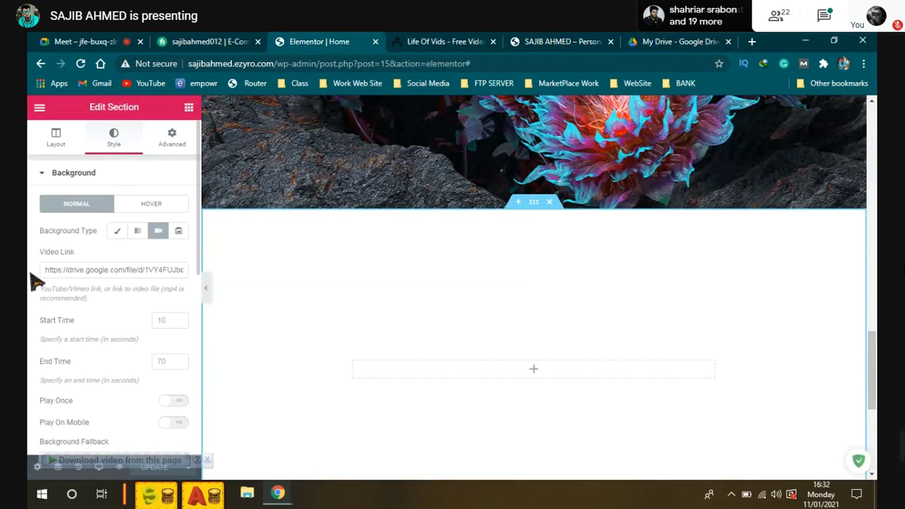
left_click_drag(41, 268, 394, 288)
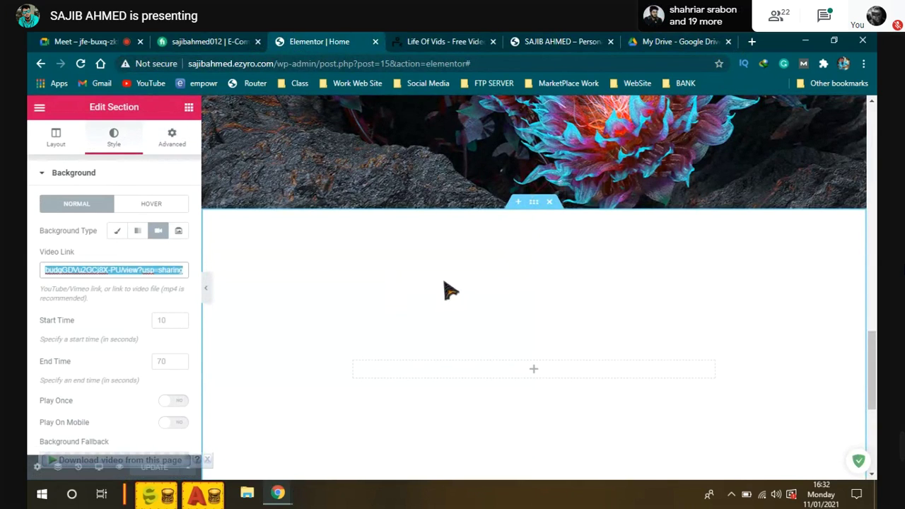
key("BackSpace")
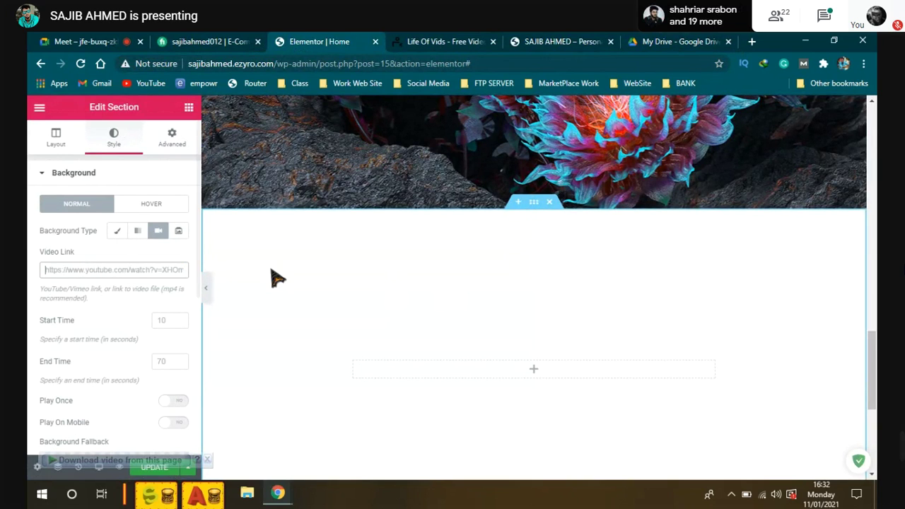
right_click(57, 269)
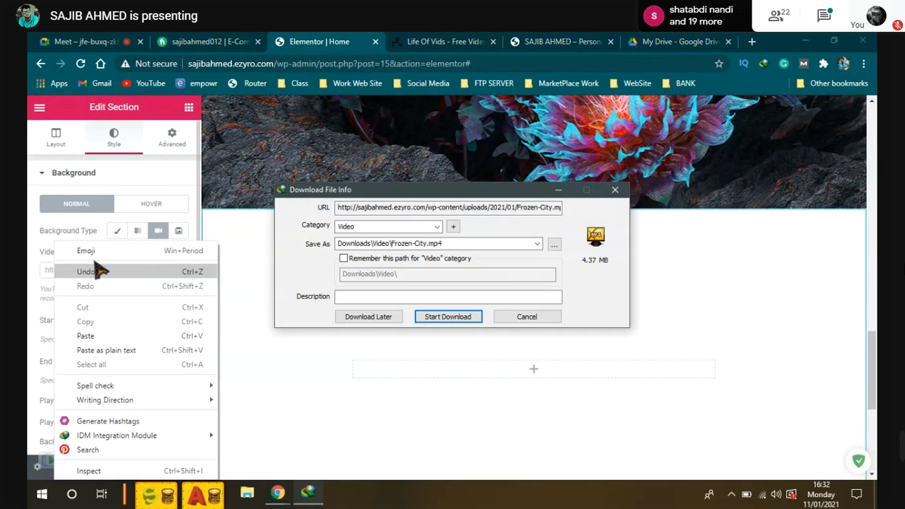
left_click(86, 336)
left_click(524, 316)
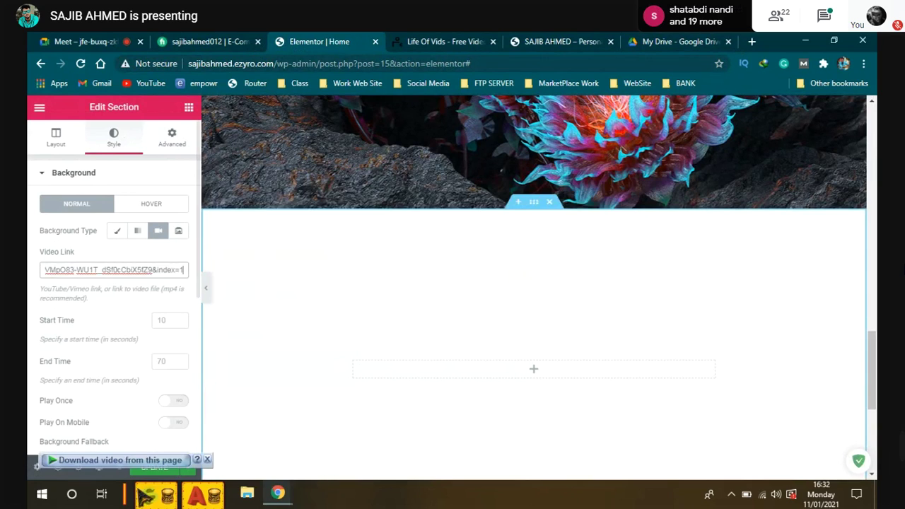
left_click(155, 471)
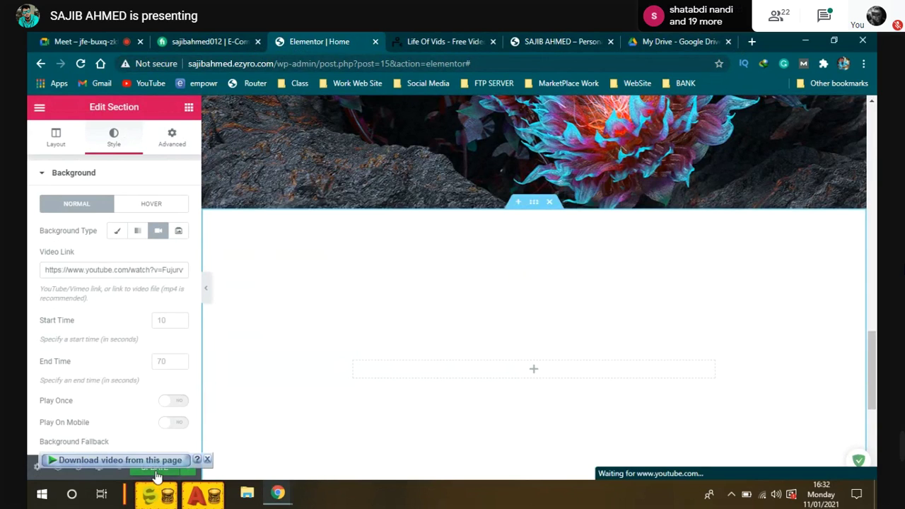
left_click(207, 460)
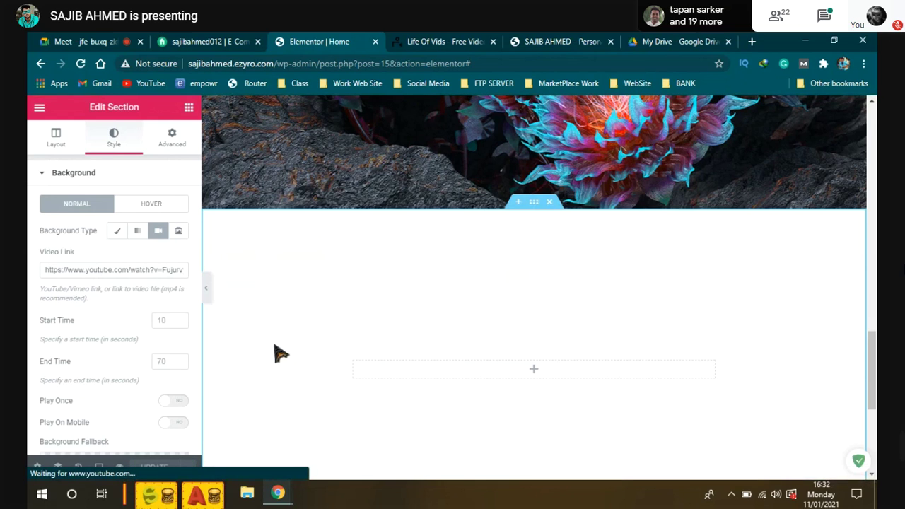
Check the YouTube video background on the live home page, dismissing the Frozen-City.mp4 download dialogs
left_click(432, 43)
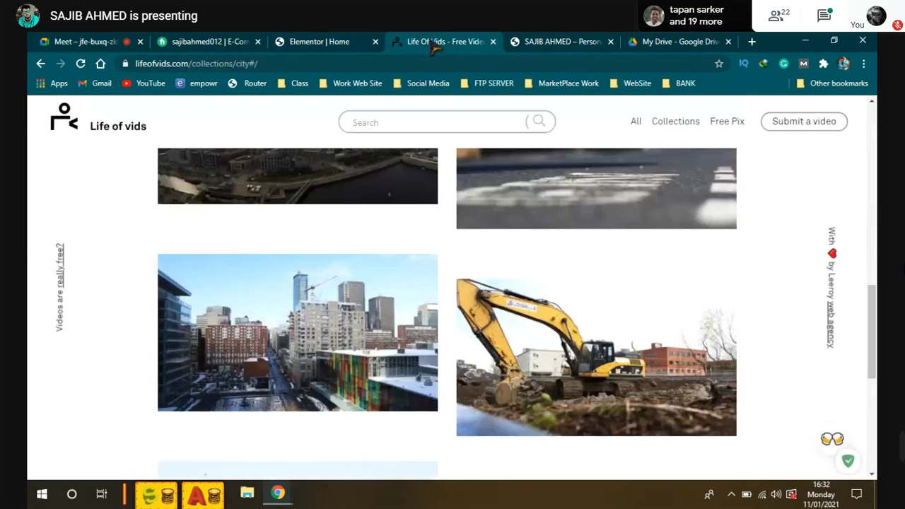
left_click(579, 42)
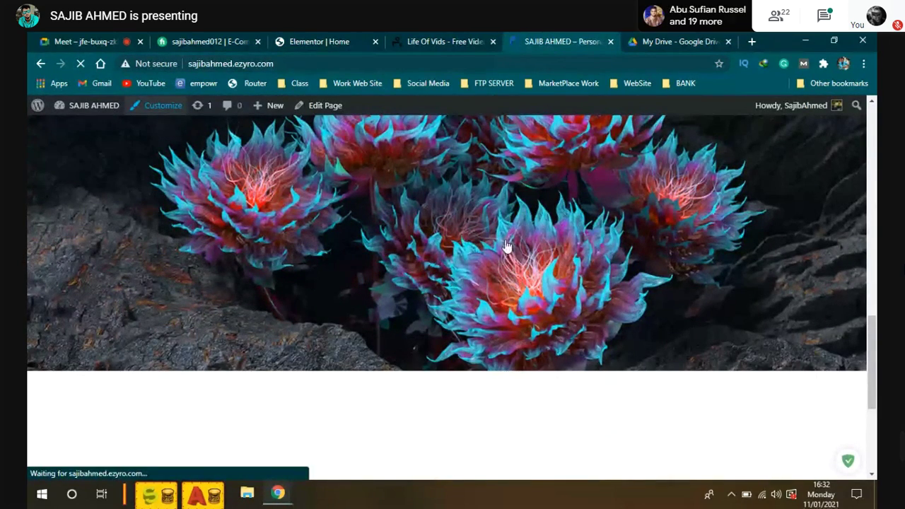
scroll(509, 248, "down", 5)
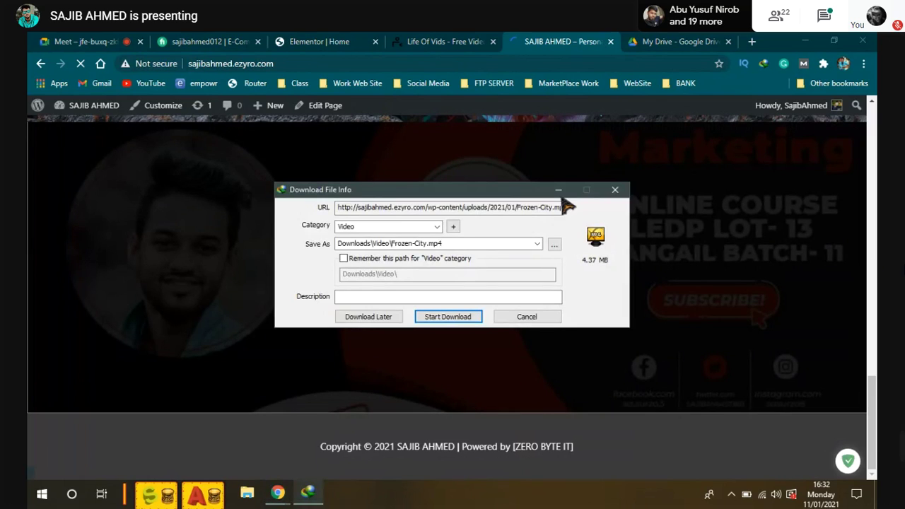
left_click(614, 189)
left_click(574, 172)
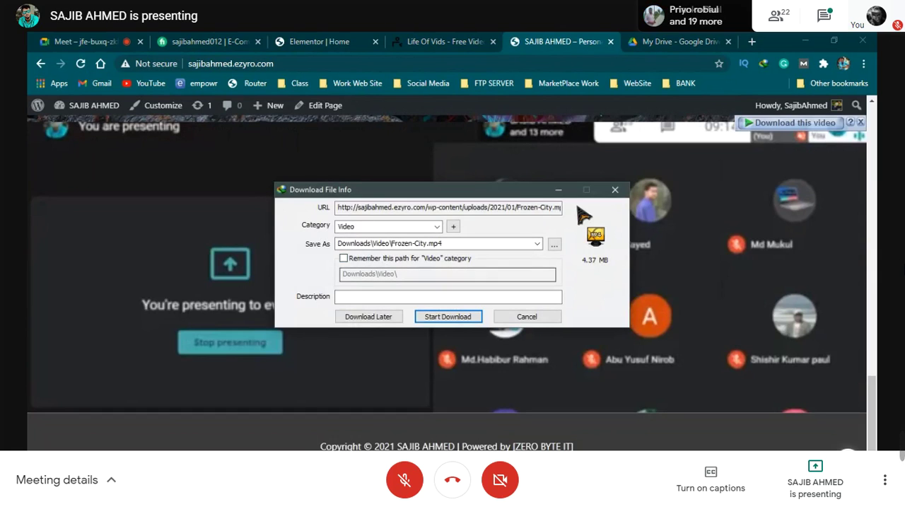
left_click(614, 191)
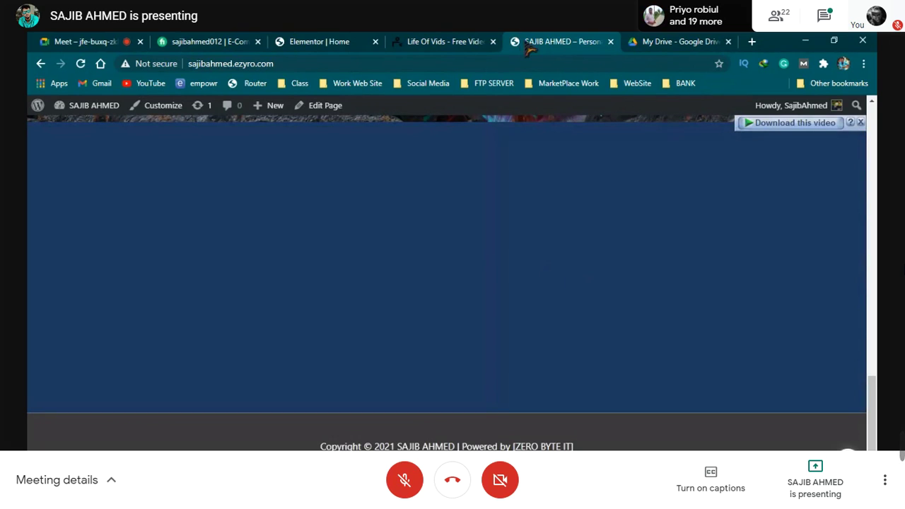
Return to the Elementor editor and examine the note about supported link types below the background video link
left_click(305, 43)
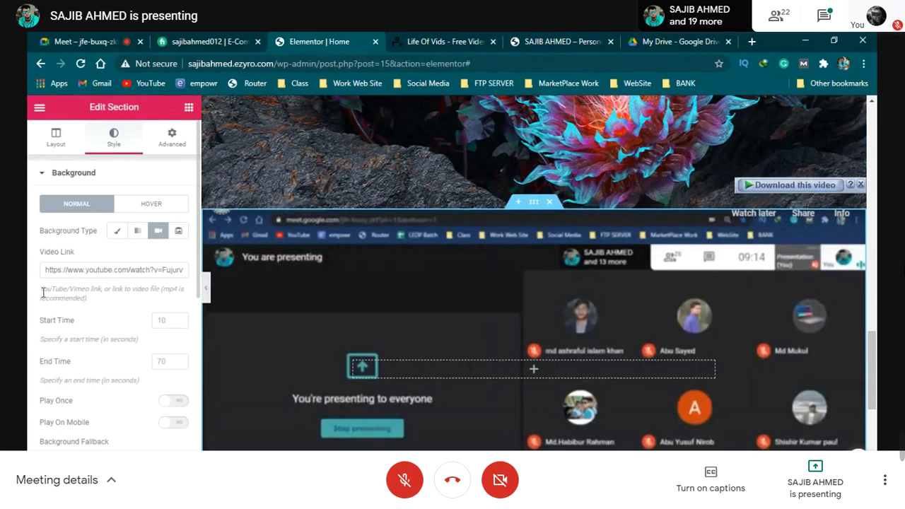
left_click_drag(42, 290, 63, 299)
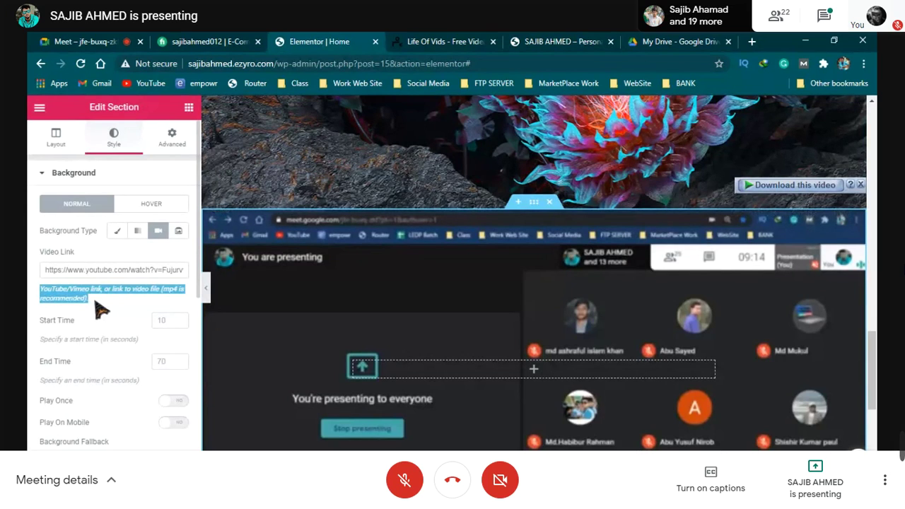
left_click(101, 310)
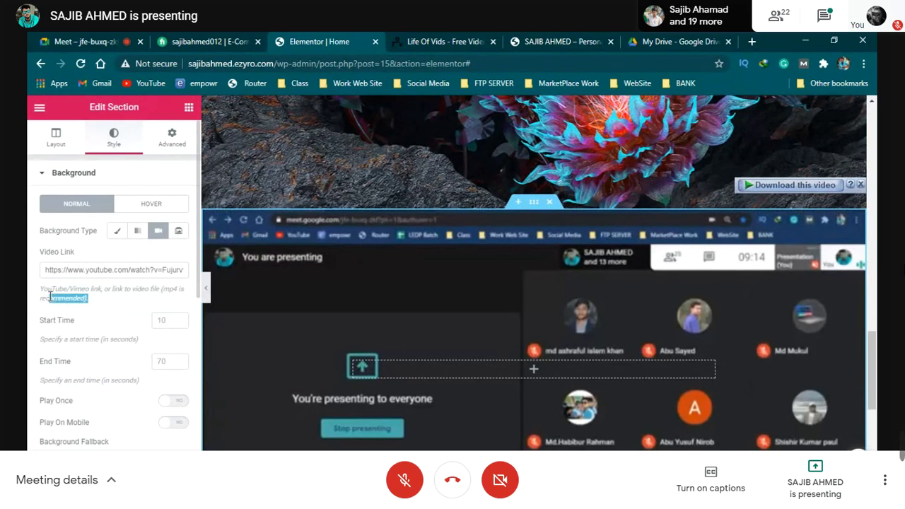
left_click_drag(50, 297, 47, 289)
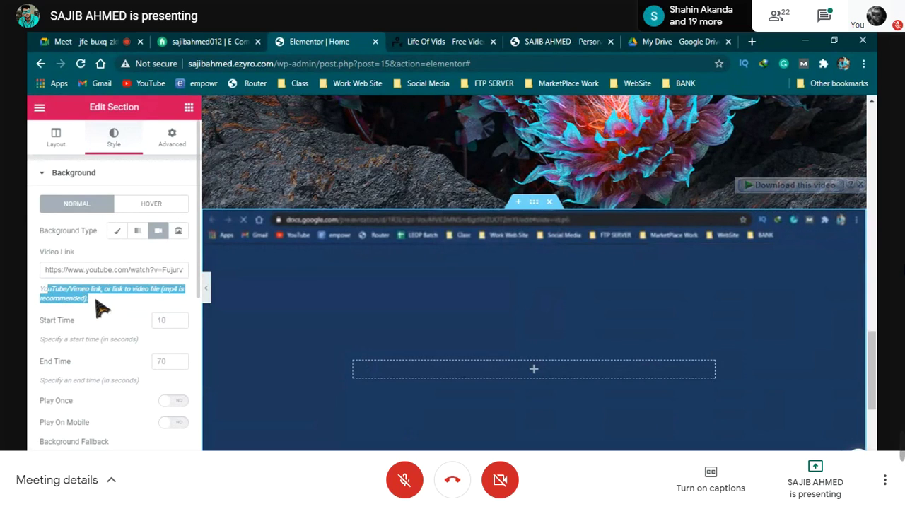
left_click(89, 300)
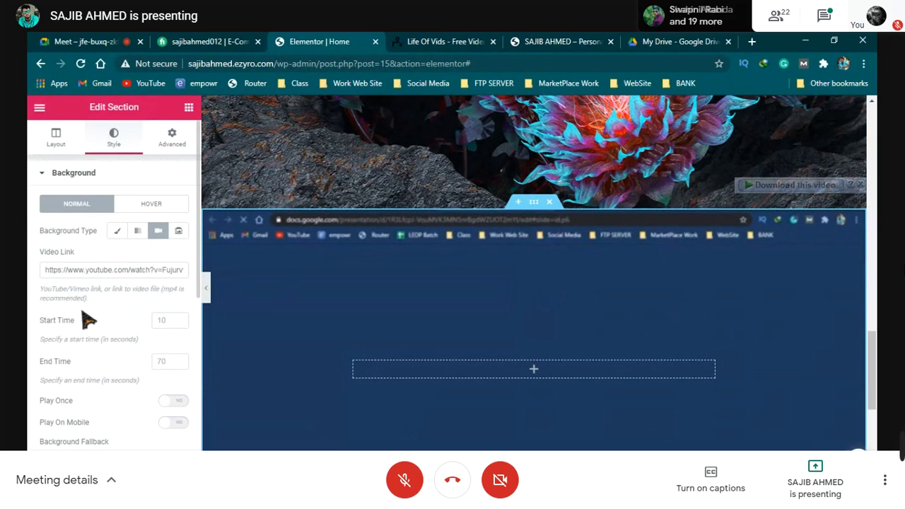
left_click_drag(89, 303, 30, 291)
left_click(125, 308)
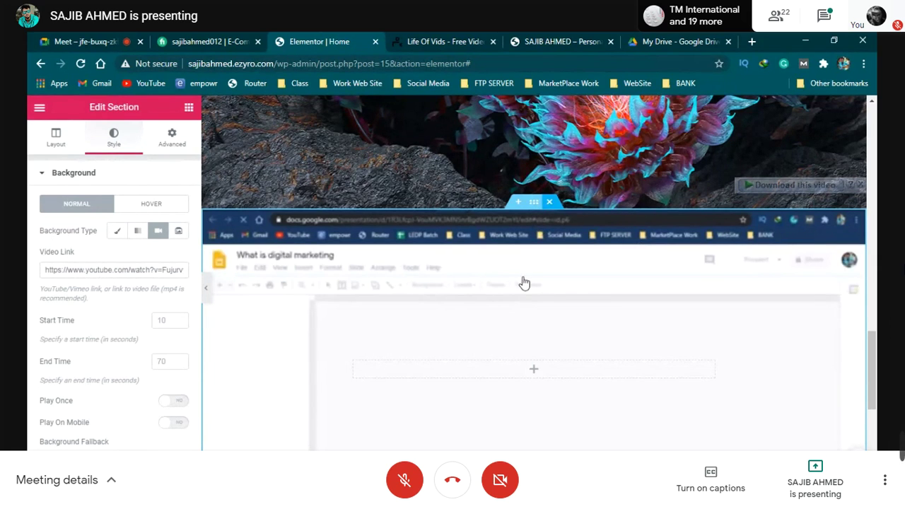
Delete the YouTube video section and the other extra sections from the Elementor page, keeping a single slideshow section
left_click(550, 203)
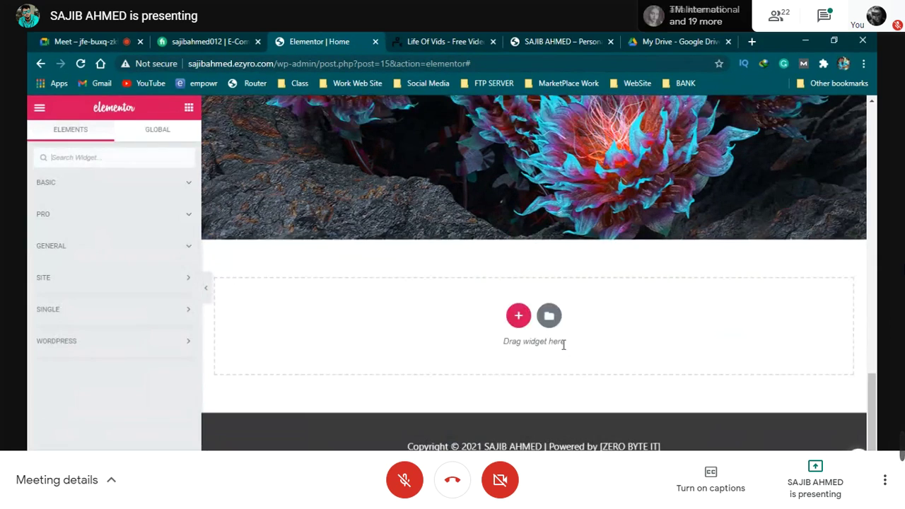
scroll(568, 347, "up", 1)
scroll(534, 283, "up", 10)
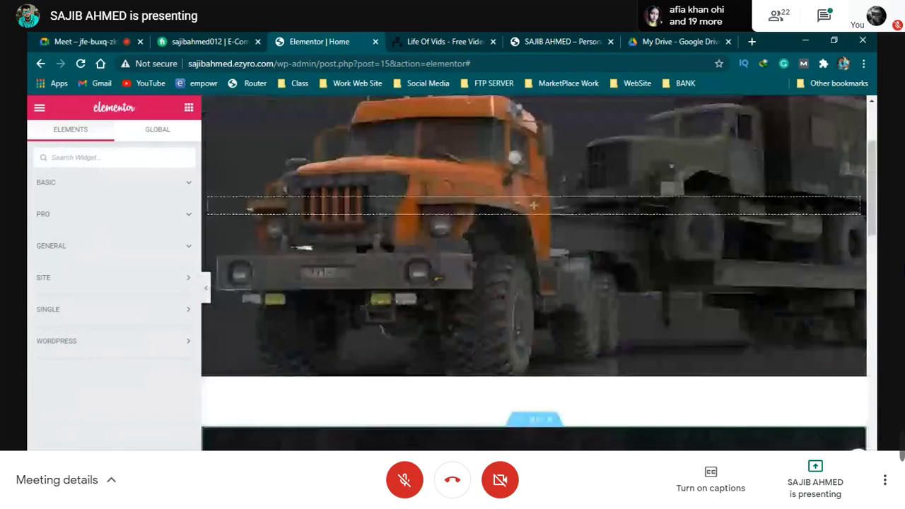
scroll(534, 283, "down", 3)
scroll(534, 151, "down", 5)
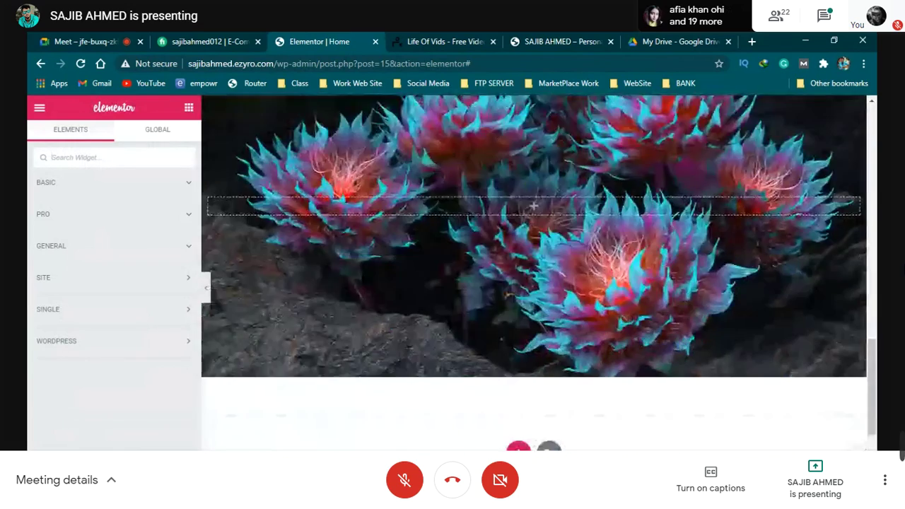
scroll(508, 295, "up", 8)
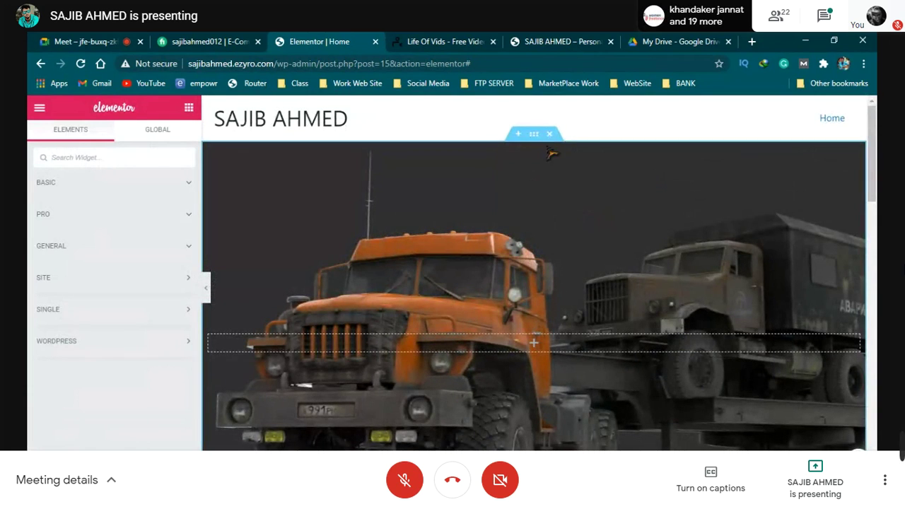
left_click(548, 138)
scroll(521, 230, "down", 5)
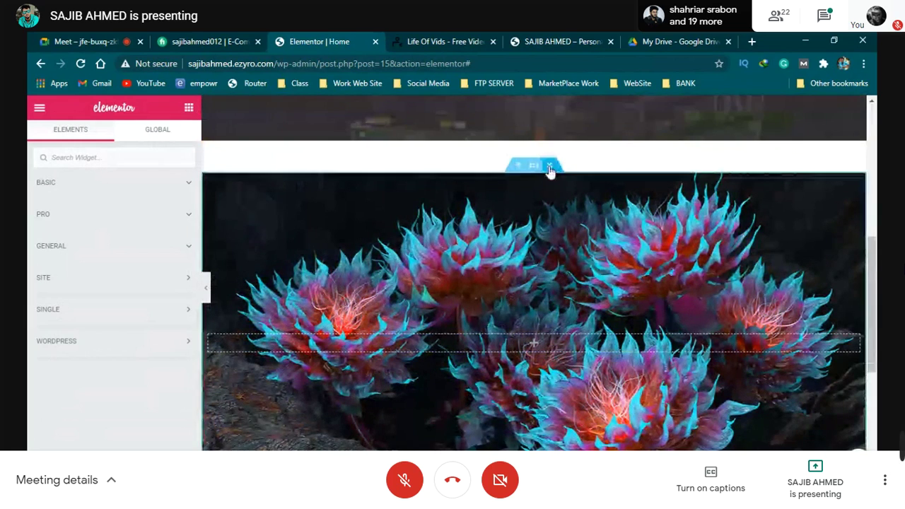
left_click(552, 168)
scroll(548, 226, "up", 5)
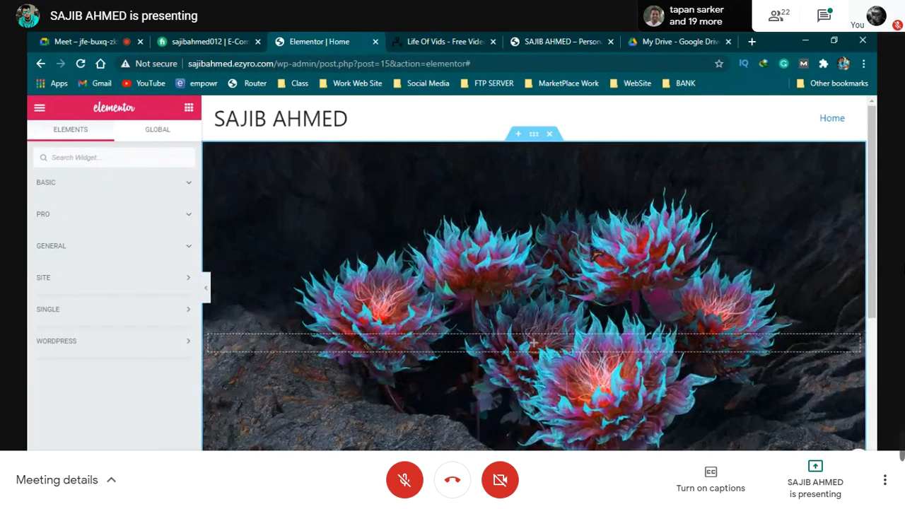
Reload the live home page, look over its sections and return to the slideshow section in the Elementor editor
left_click(558, 41)
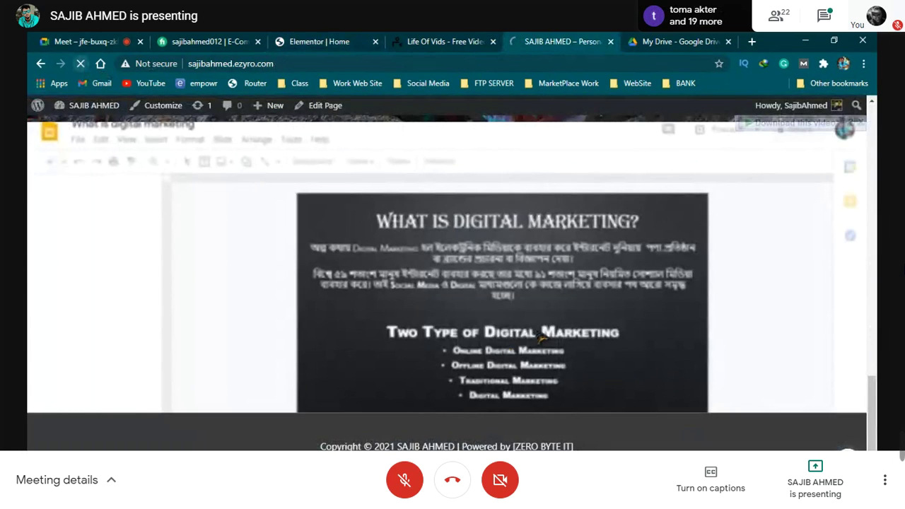
scroll(542, 338, "up", 3)
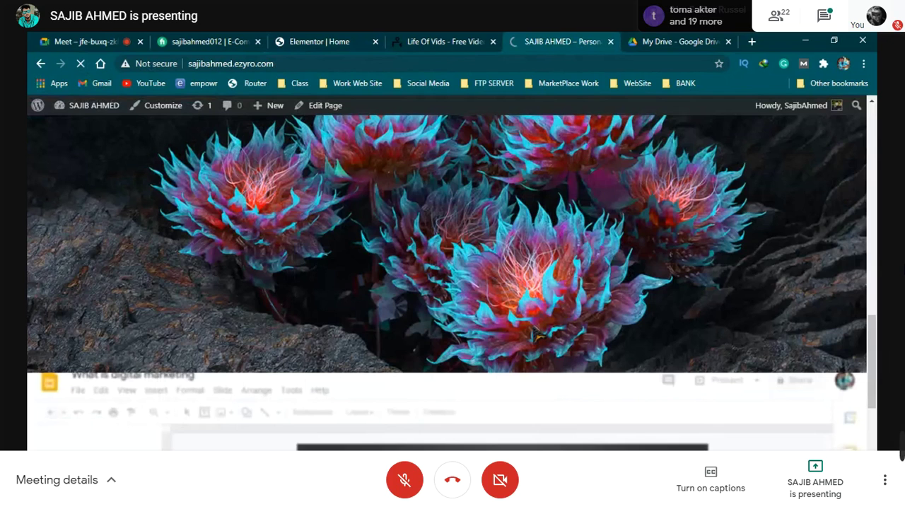
scroll(523, 328, "up", 2)
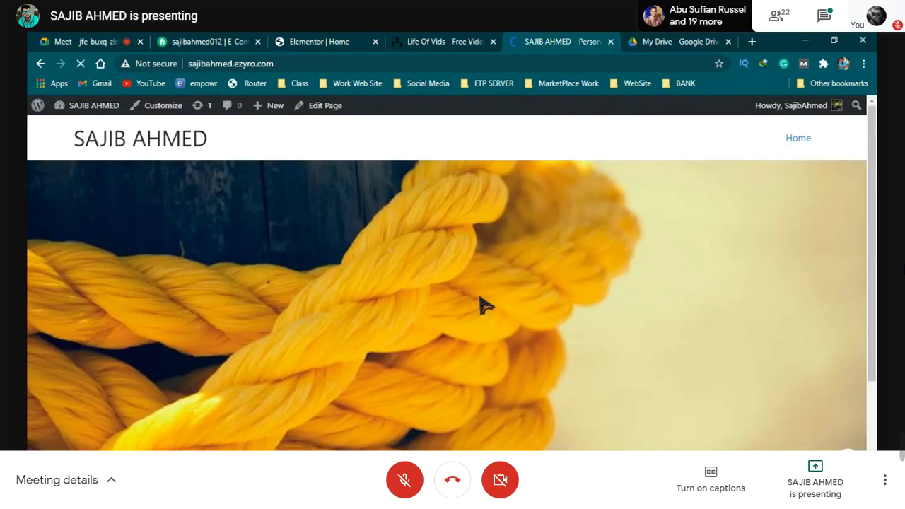
scroll(440, 297, "down", 3)
scroll(440, 297, "up", 3)
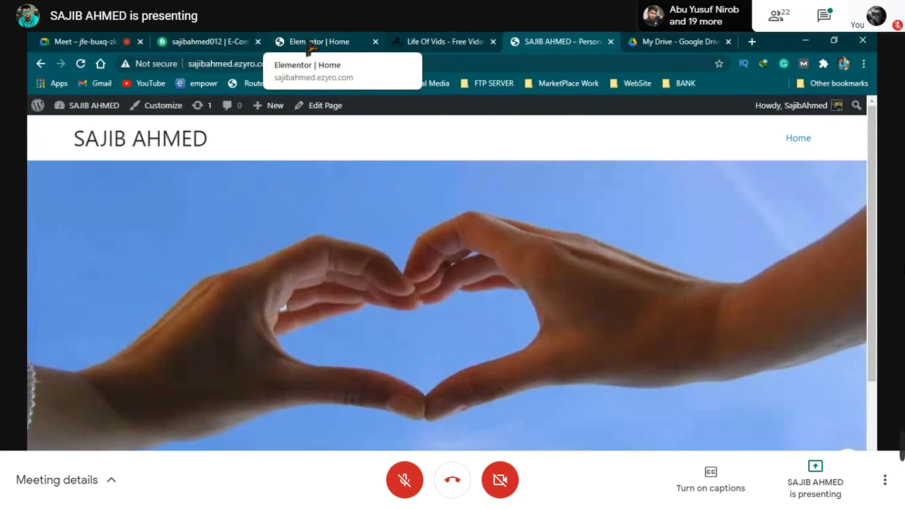
left_click(309, 42)
scroll(537, 254, "down", 1)
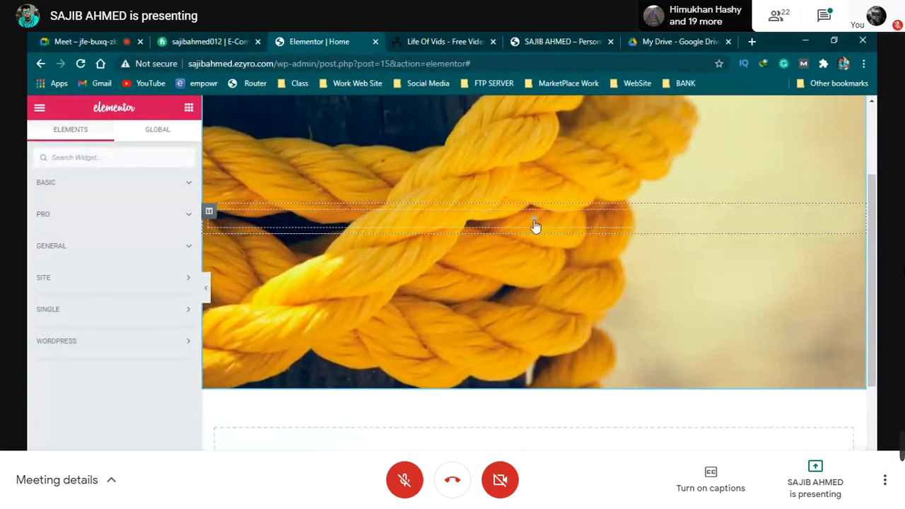
Add a Heading widget inside the slideshow section and set its title to "Welcom to"
scroll(548, 227, "up", 1)
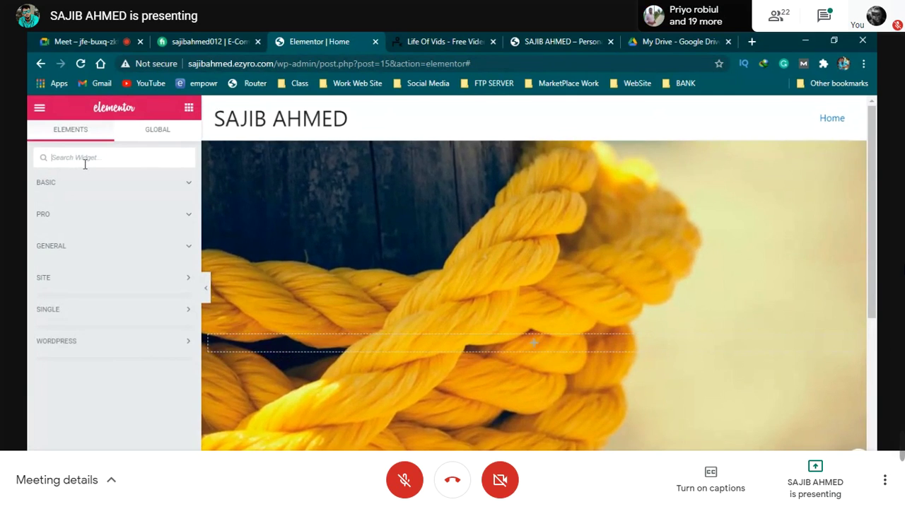
type("text")
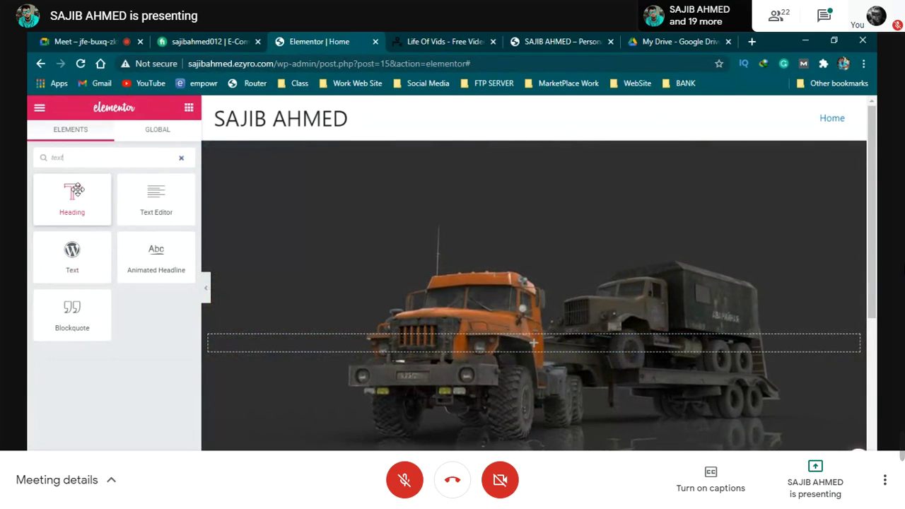
left_click_drag(71, 201, 528, 341)
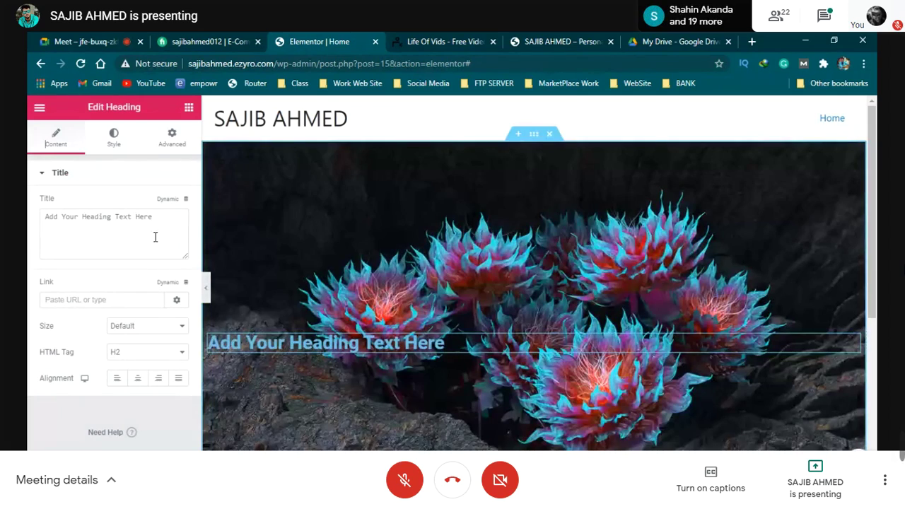
left_click_drag(154, 220, 41, 227)
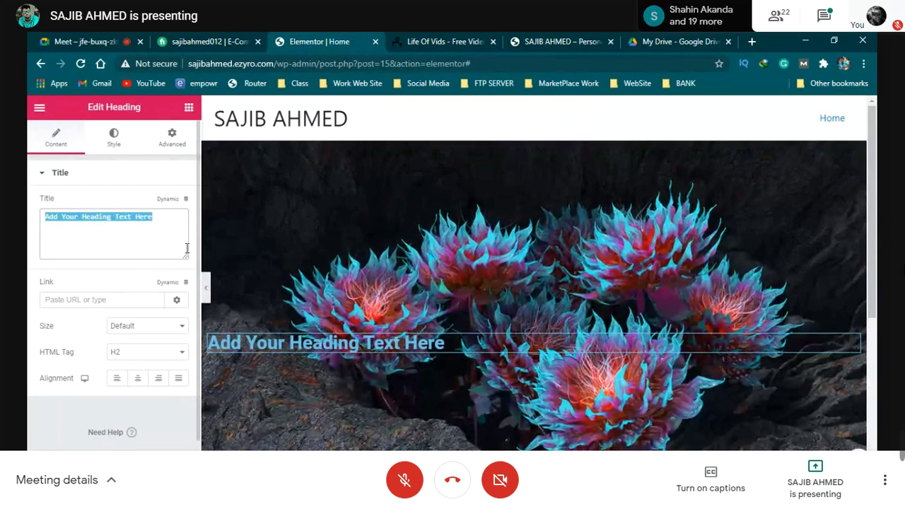
type("Welc")
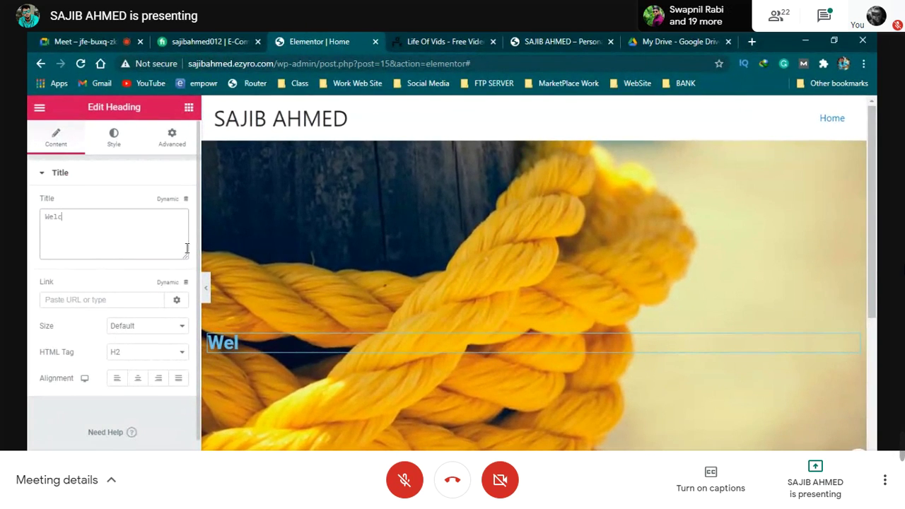
type("om to")
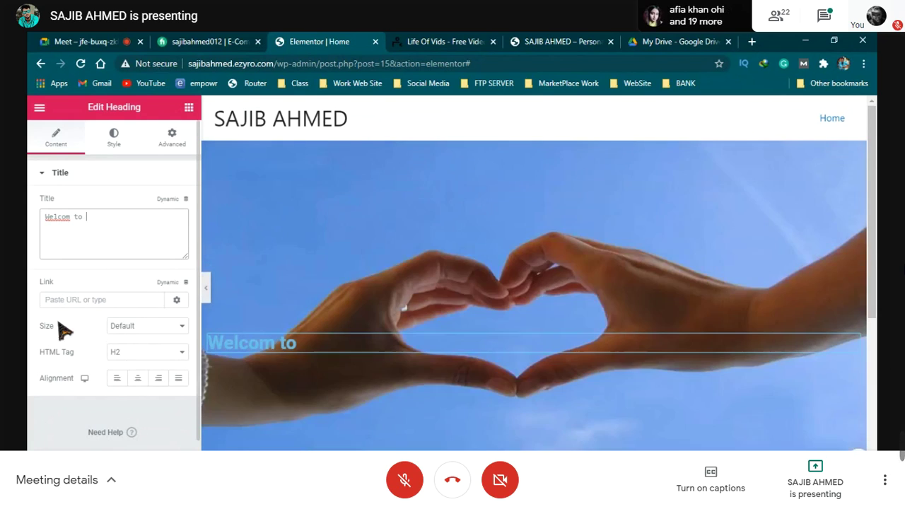
Try the XXL, Large and Medium sizes on the heading and return its size to Default
left_click(181, 329)
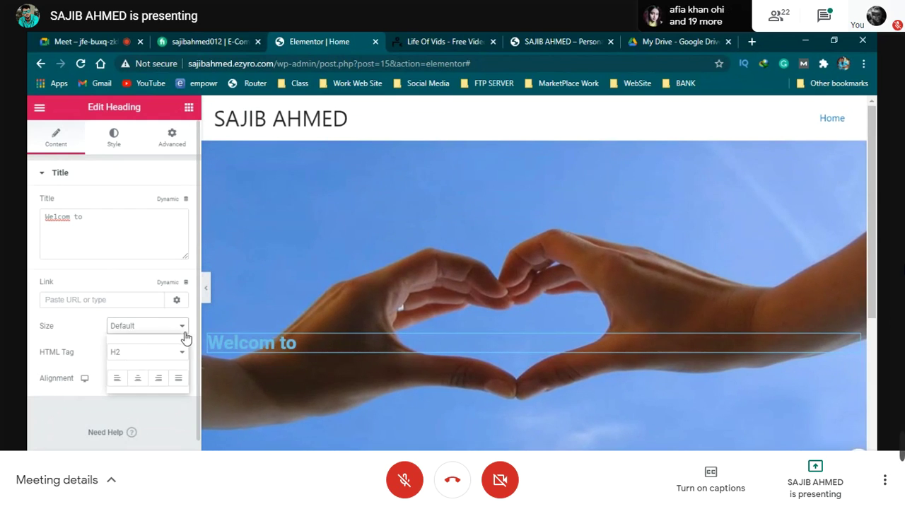
left_click(147, 339)
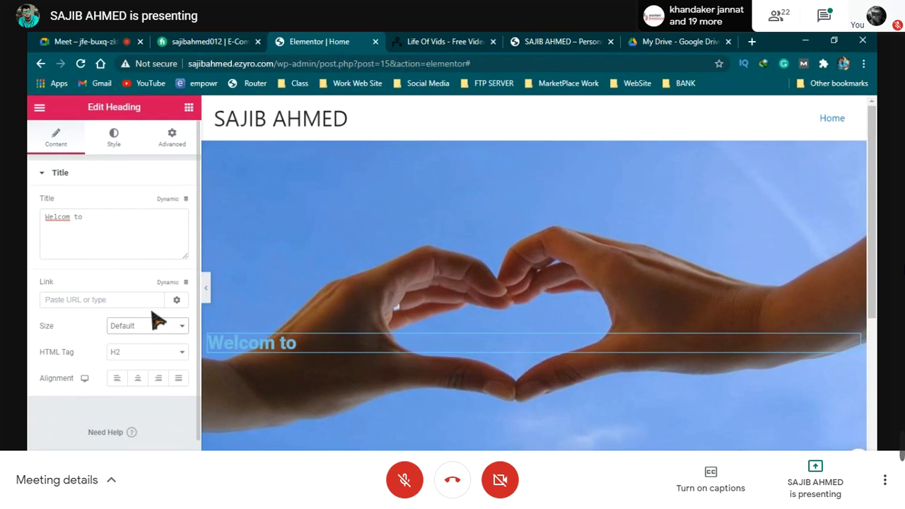
left_click(165, 328)
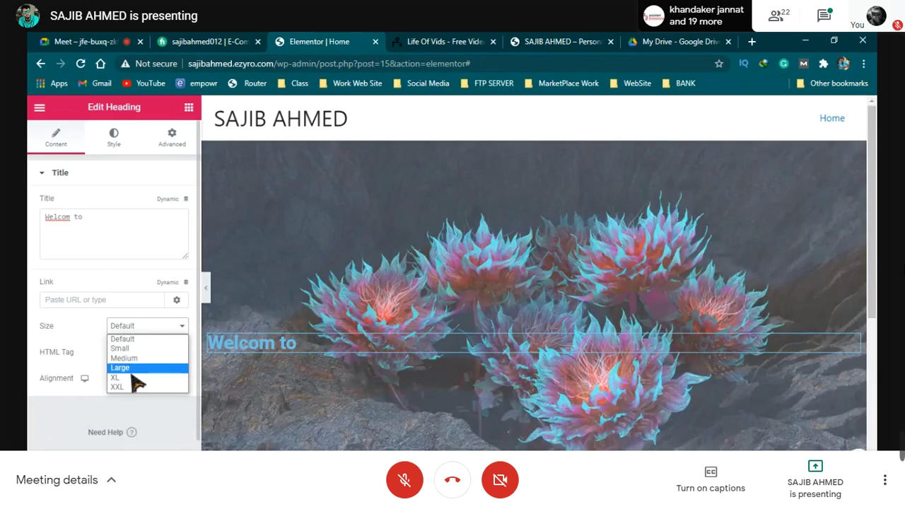
left_click(123, 386)
left_click(168, 329)
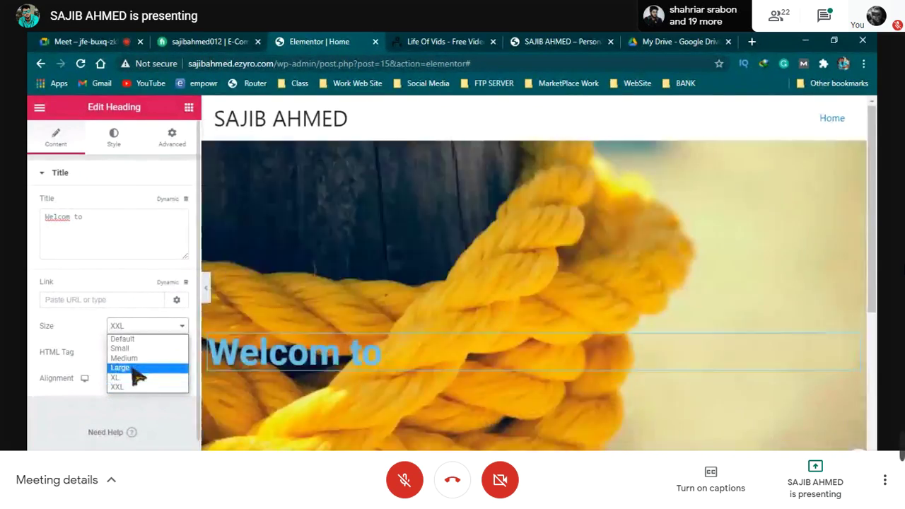
left_click(130, 369)
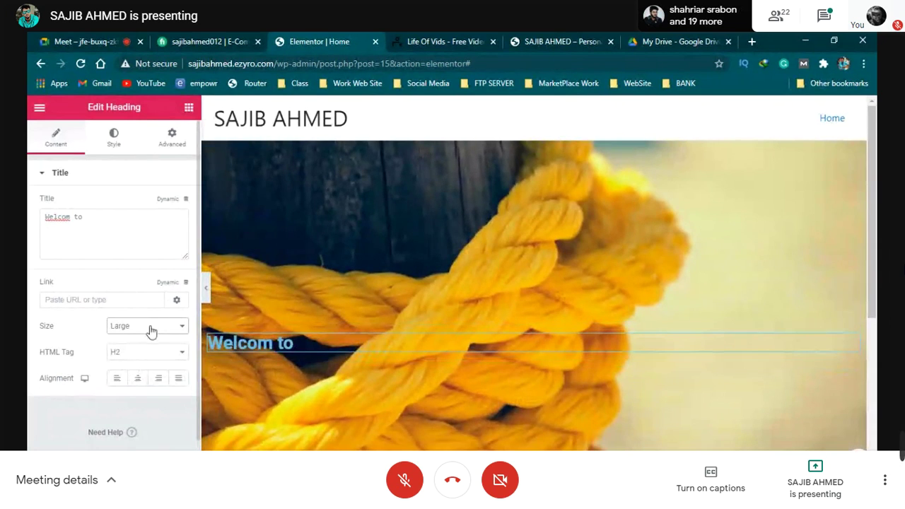
left_click(157, 326)
left_click(123, 360)
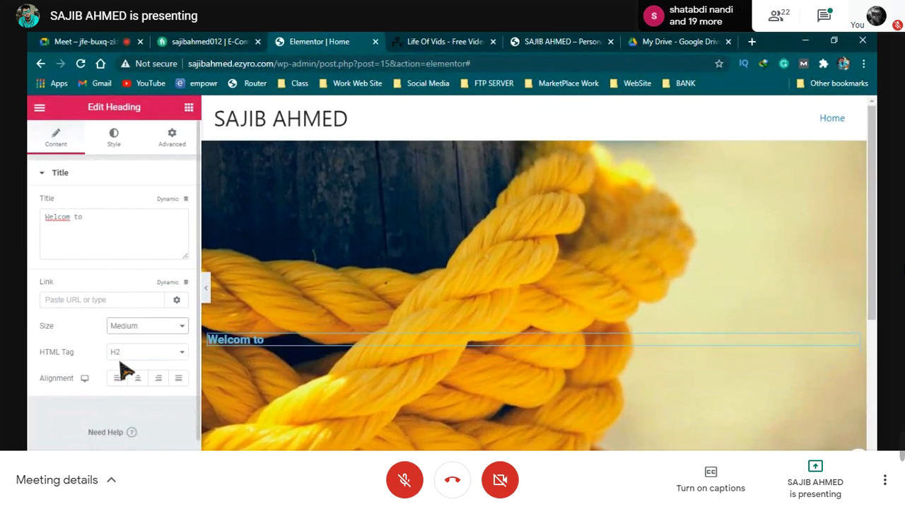
left_click(167, 327)
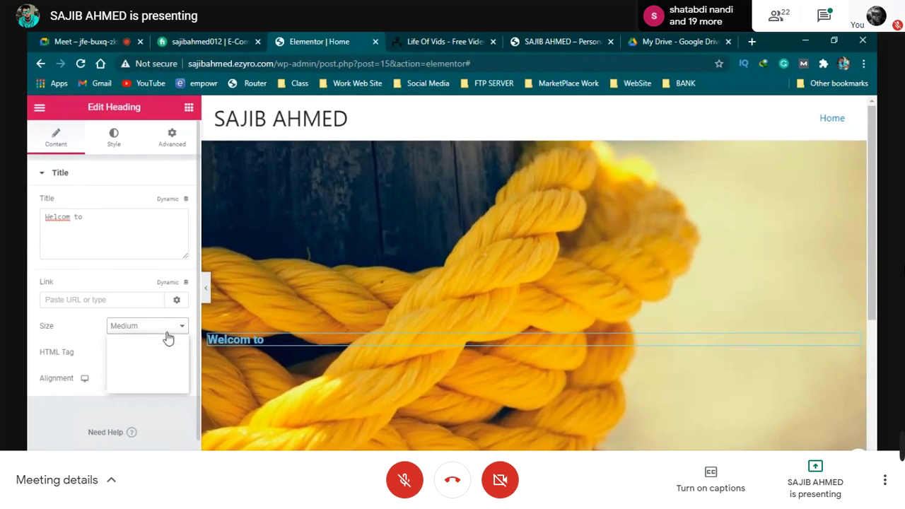
left_click(132, 340)
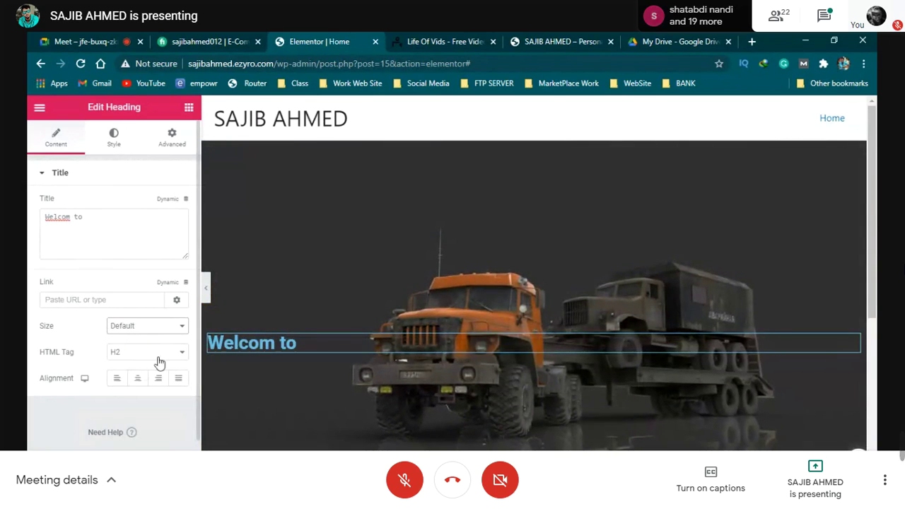
Set the heading's HTML tag to H1 and align the heading to the center
left_click(160, 357)
left_click(47, 357)
left_click(153, 354)
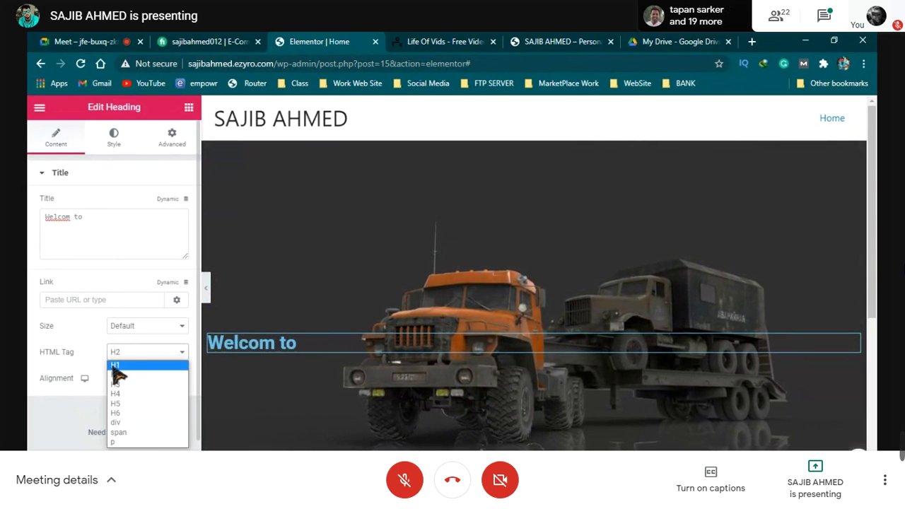
left_click(113, 365)
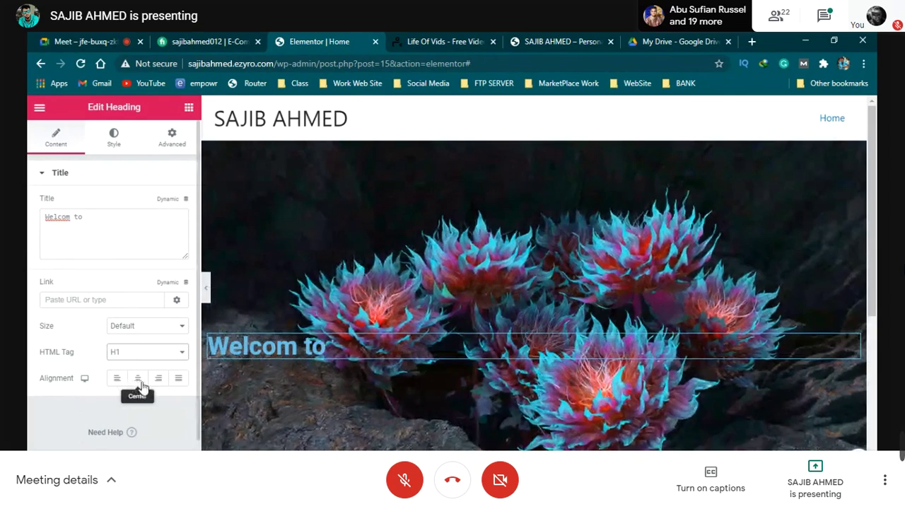
left_click(137, 379)
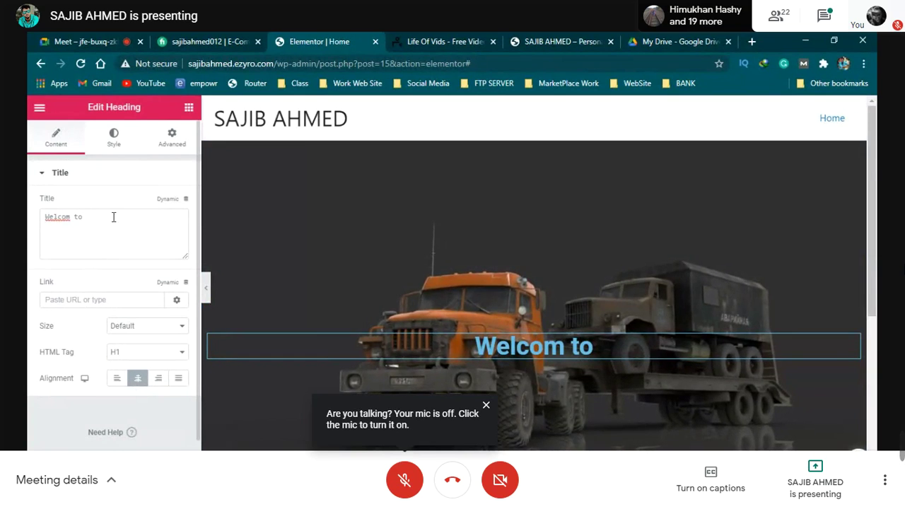
triple_click(113, 217)
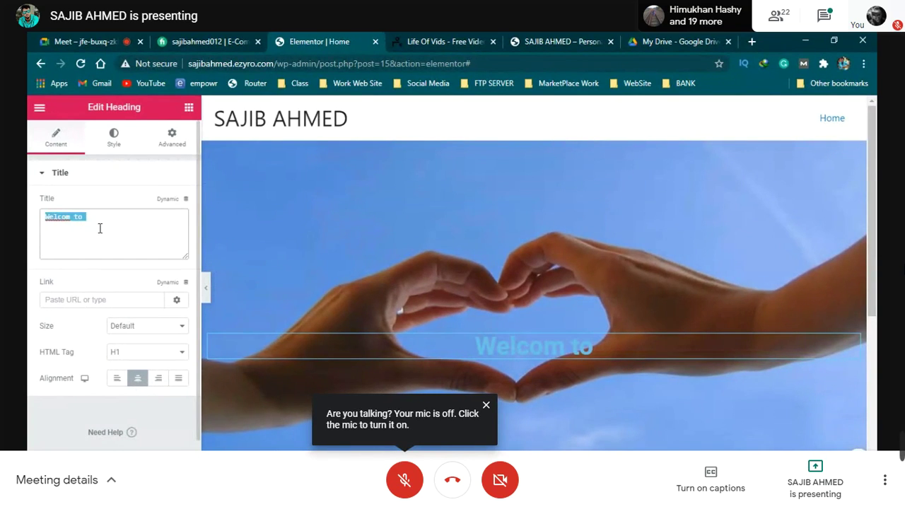
left_click(56, 330)
left_click_drag(57, 330, 160, 337)
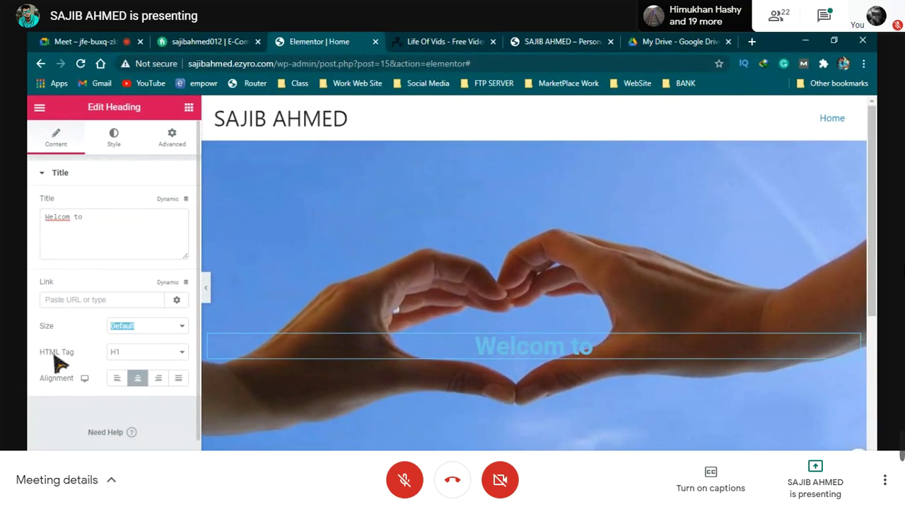
left_click(81, 355)
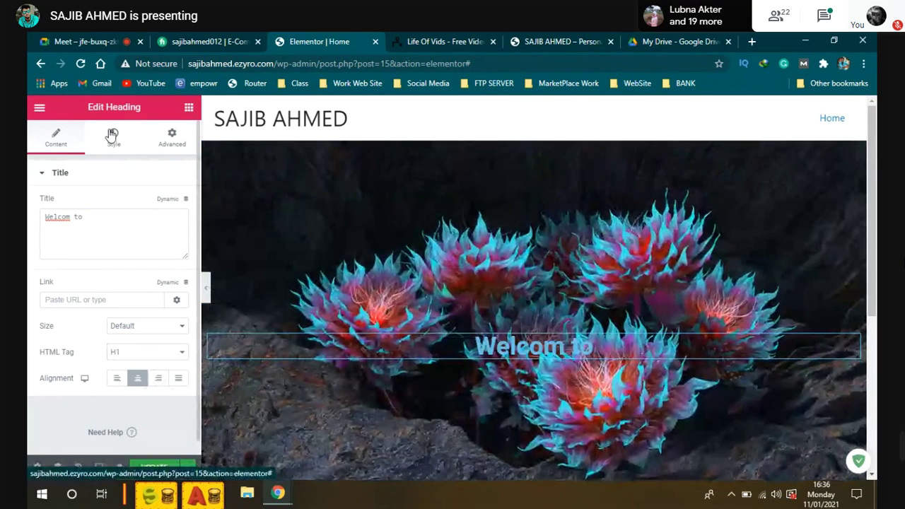
Try the green #61CE70 as the heading's text color, and set it to white, #FFFFFF
left_click(112, 135)
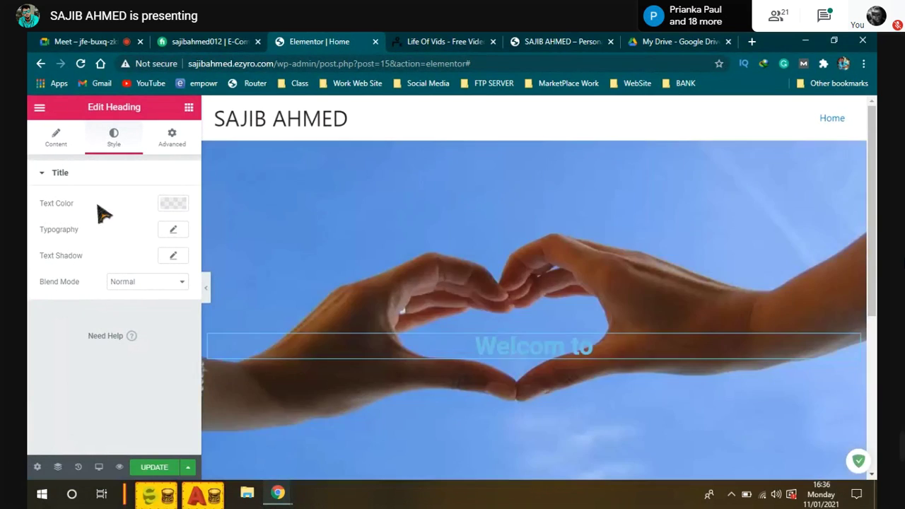
left_click(172, 204)
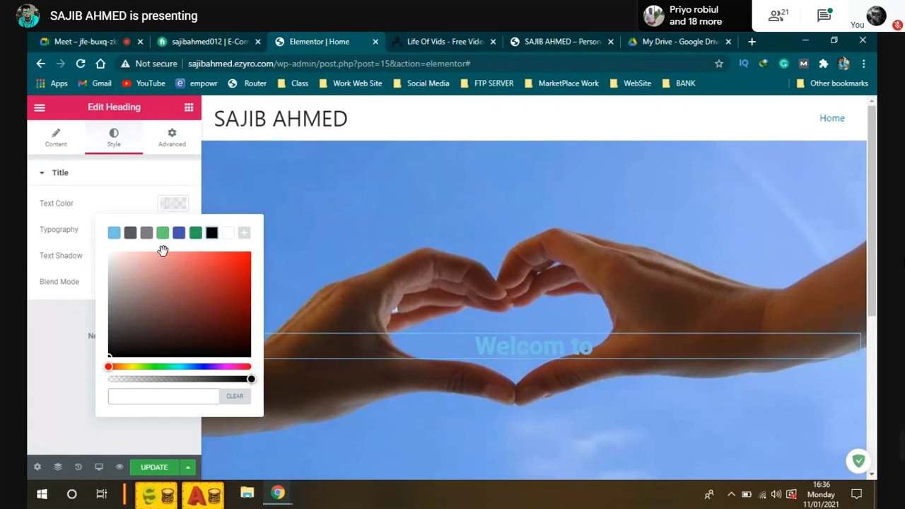
left_click(163, 233)
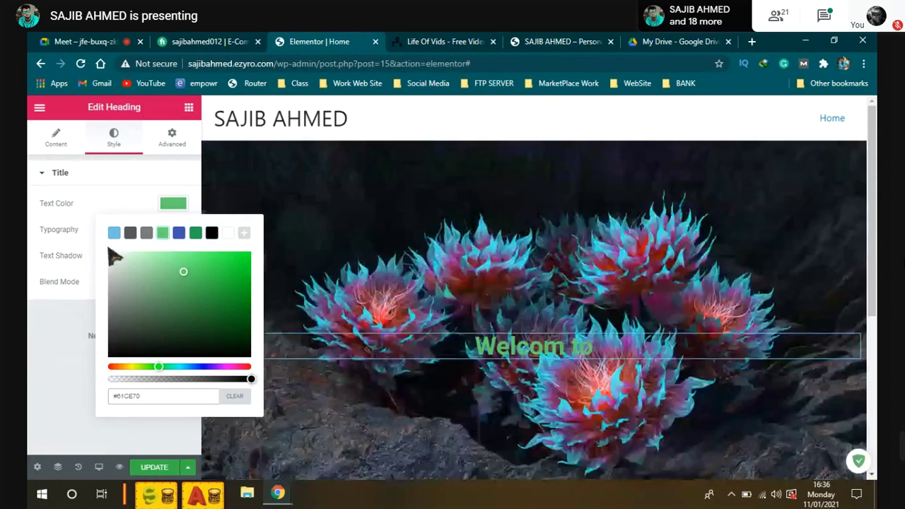
left_click(111, 253)
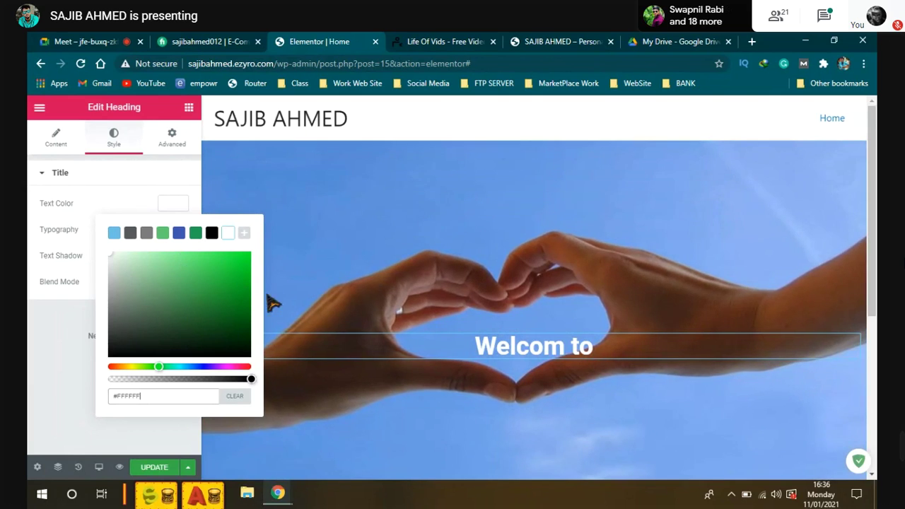
left_click(57, 354)
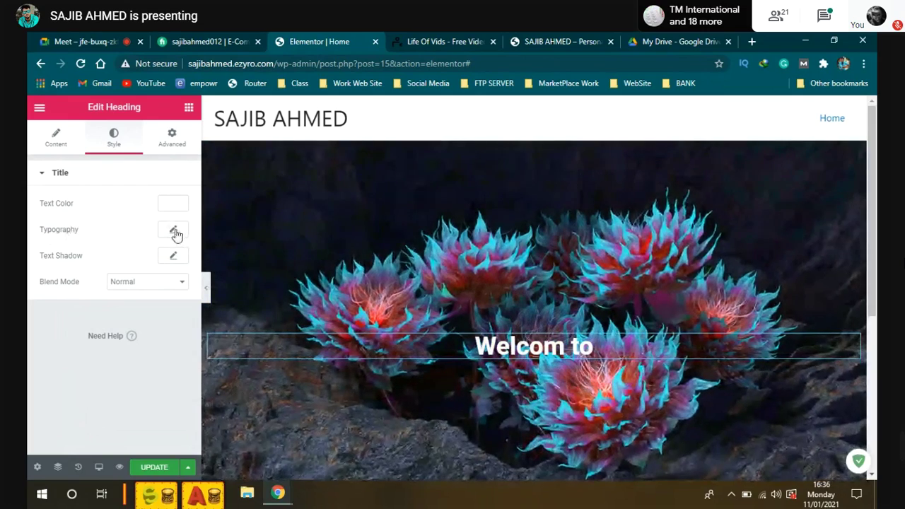
Search the font families in the heading's typography settings and set the family to Aladin
left_click(174, 231)
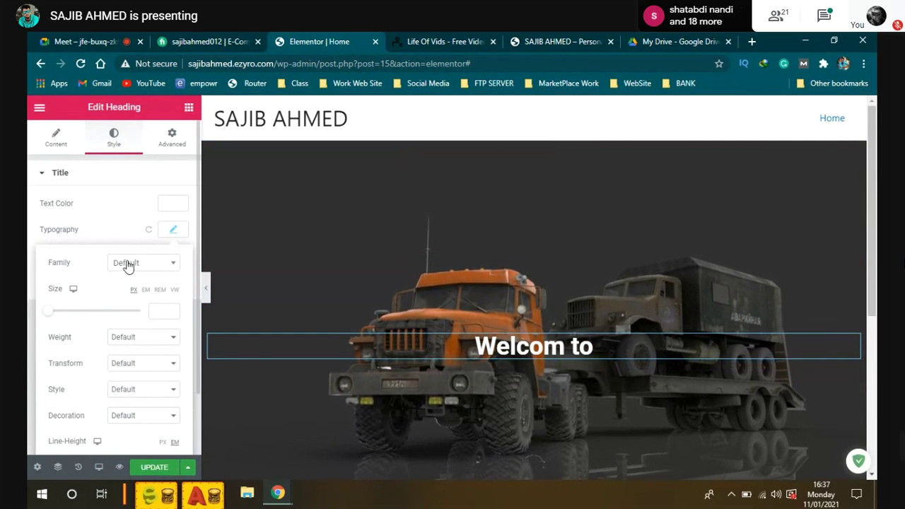
scroll(126, 262, "down", 1)
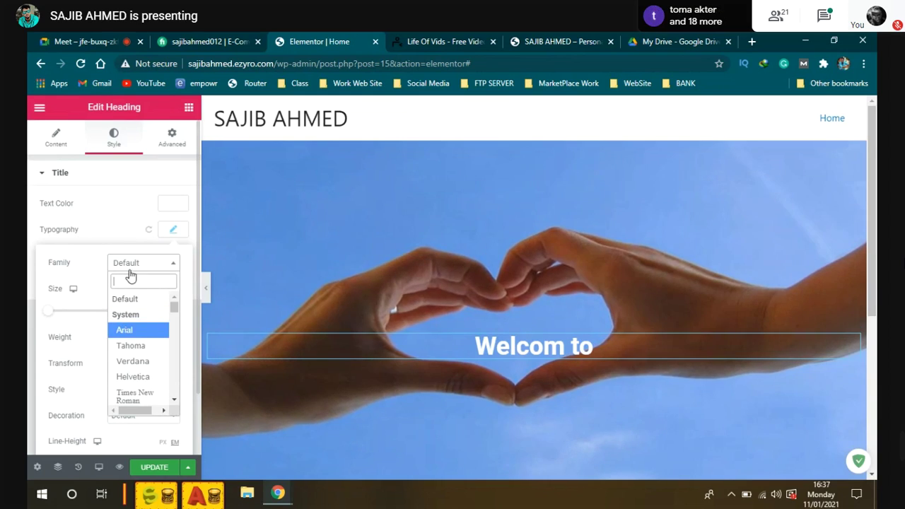
scroll(138, 332, "down", 2)
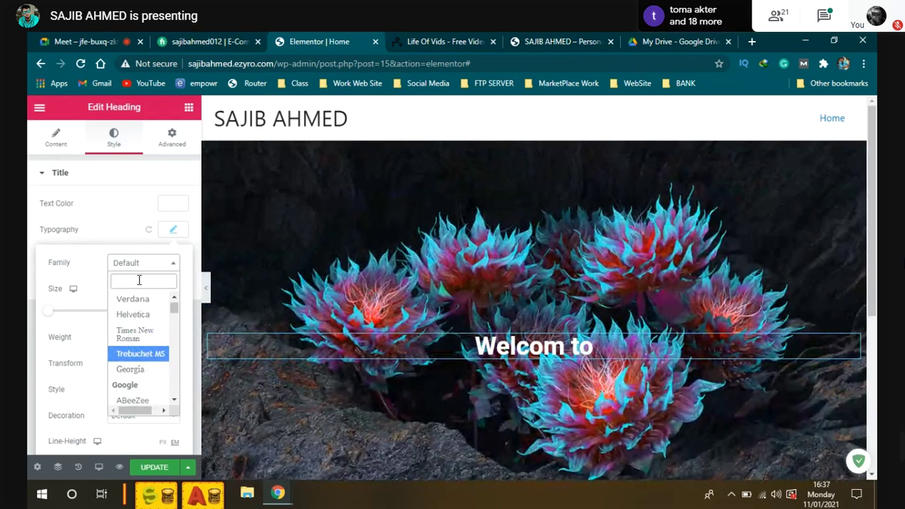
type("ali")
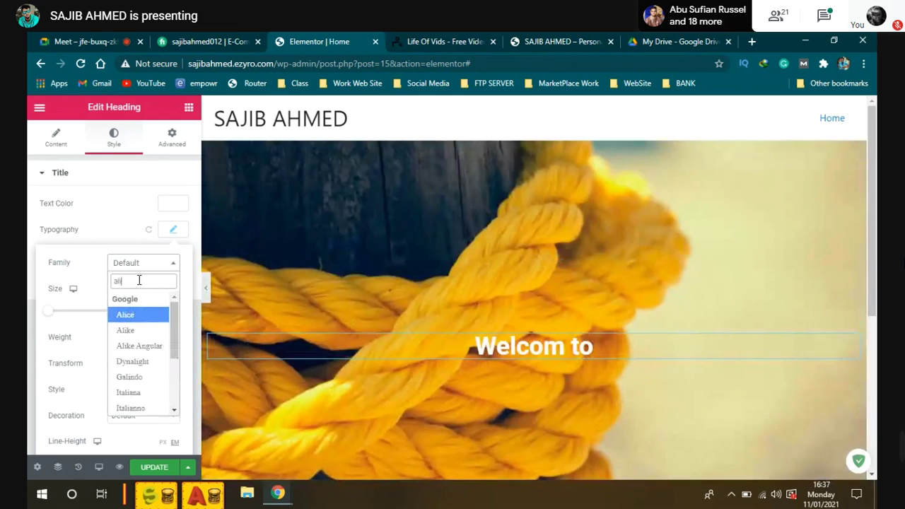
type("m")
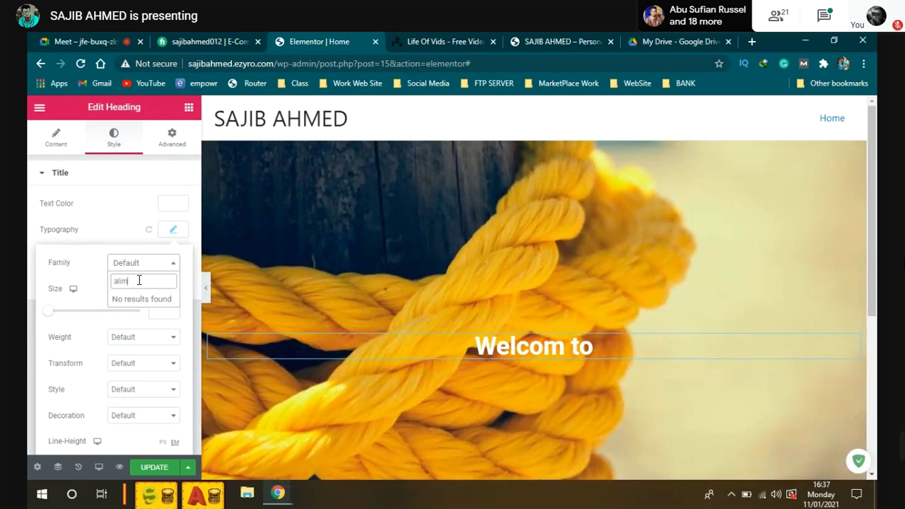
key("BackSpace")
key("BackSpace")
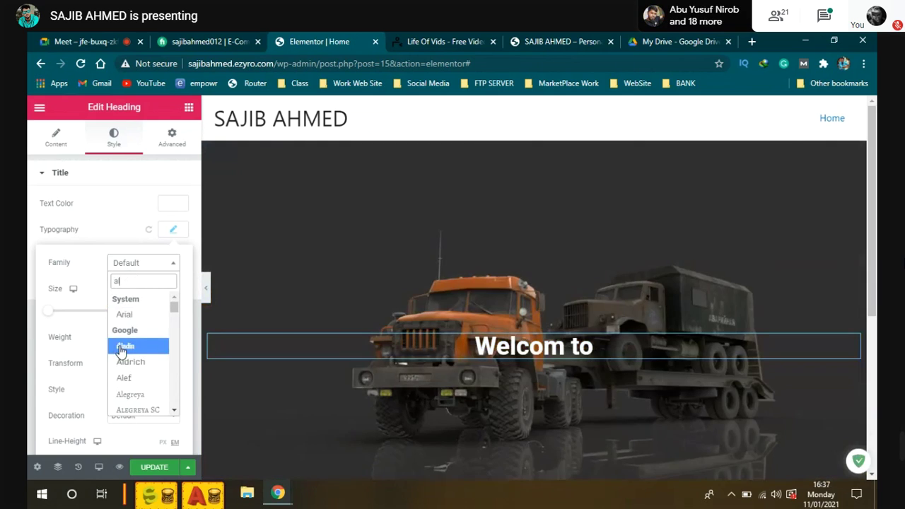
left_click(125, 346)
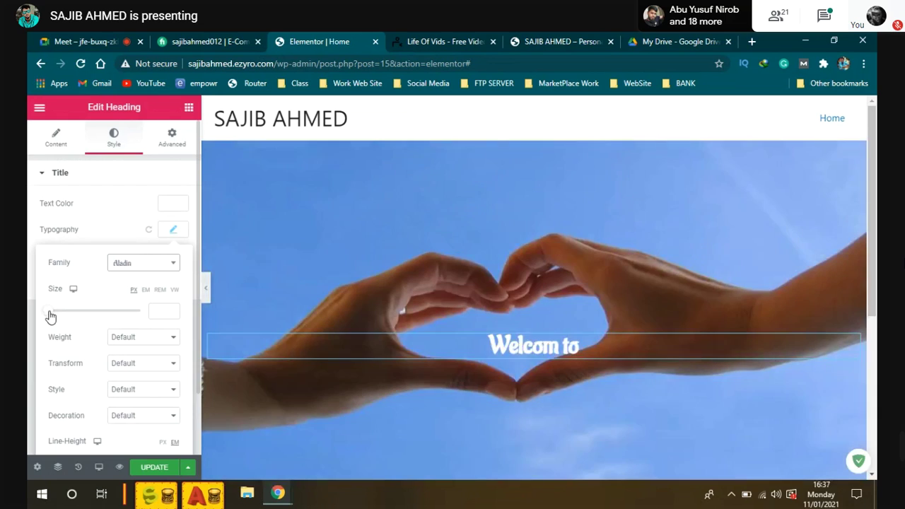
Set the heading's font size to 100 px in the typography settings
left_click_drag(56, 313, 98, 320)
left_click(171, 315)
left_click(171, 315)
left_click(171, 315)
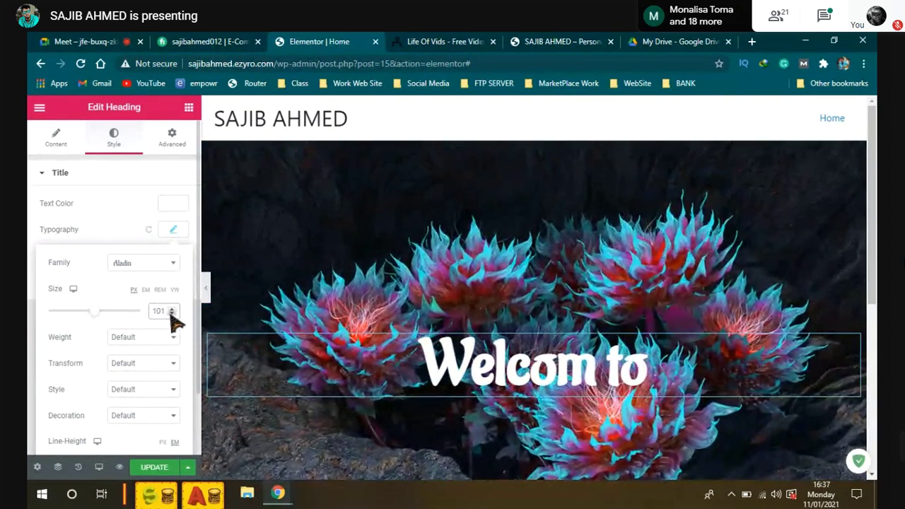
scroll(268, 286, "down", 2)
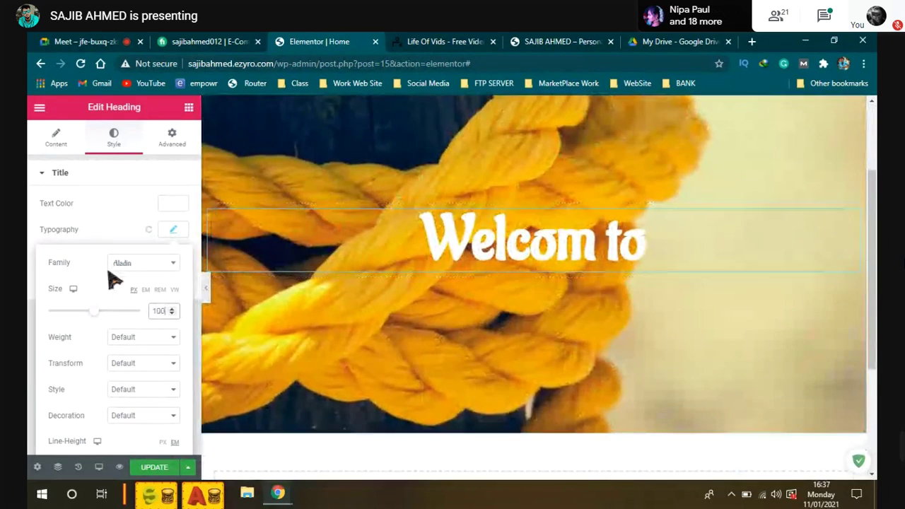
scroll(103, 337, "down", 1)
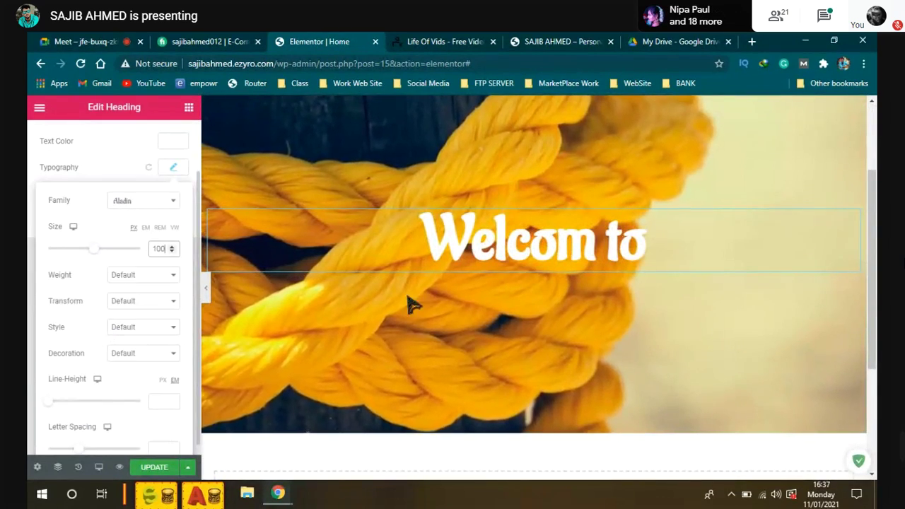
Try line heights of 0.1 and 0 em for the heading in its typography settings, and undo the line-height changes
scroll(396, 304, "up", 1)
left_click(159, 248)
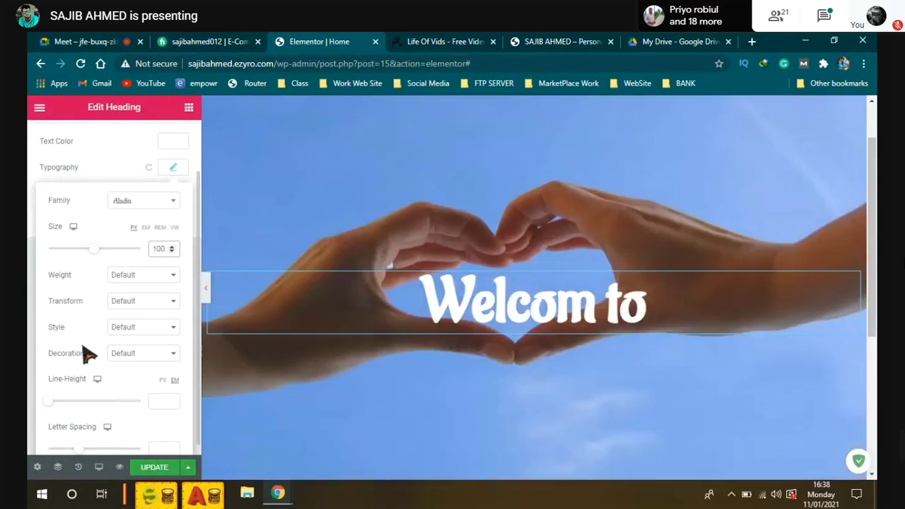
scroll(52, 396, "down", 1)
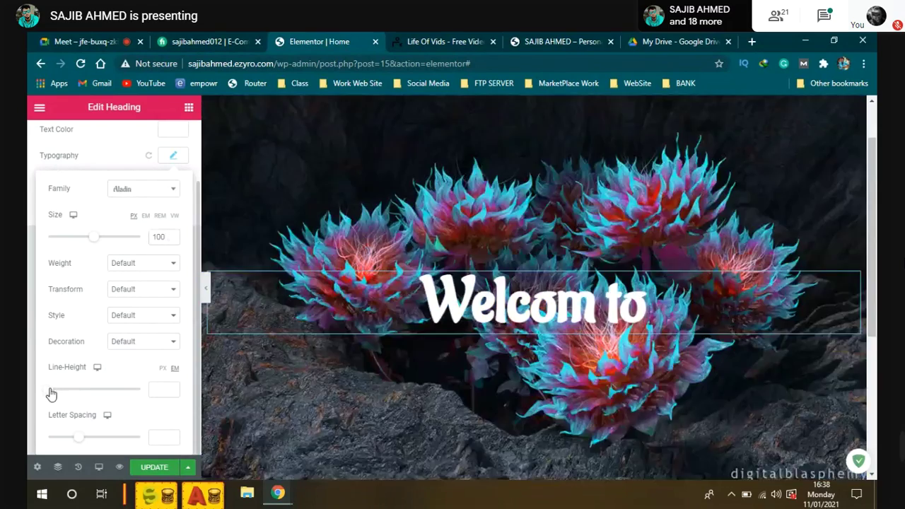
left_click_drag(54, 393, 31, 391)
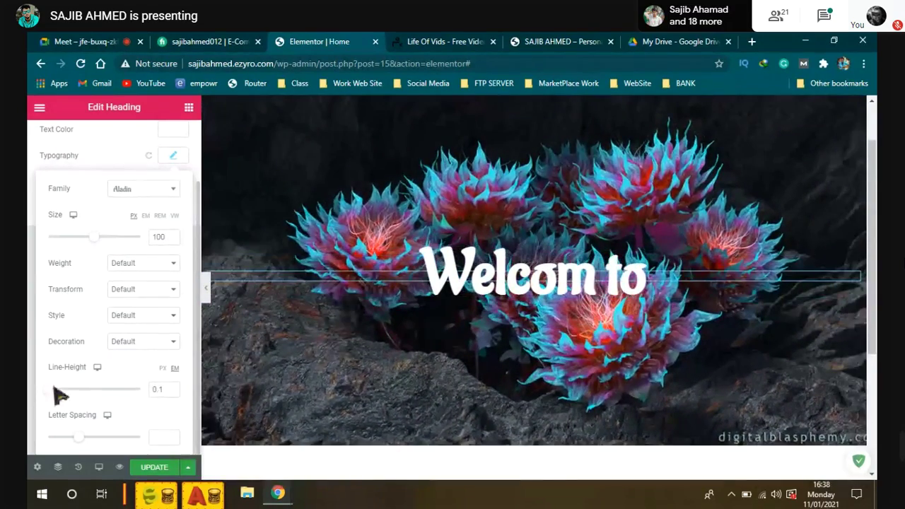
left_click(32, 389)
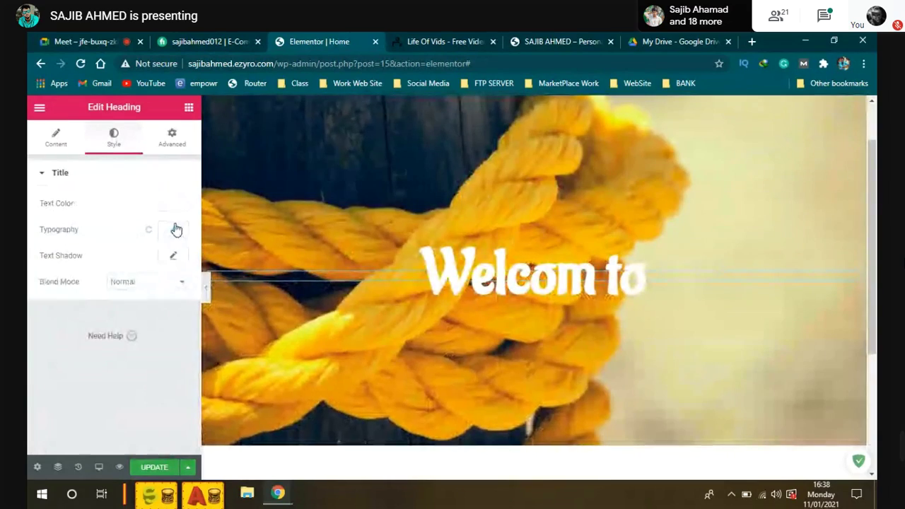
left_click(176, 229)
scroll(135, 402, "down", 1)
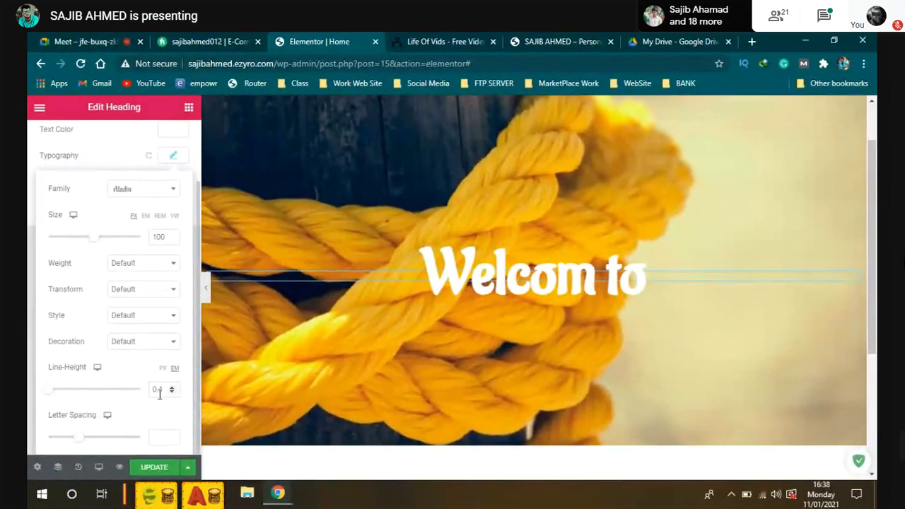
double_click(157, 389)
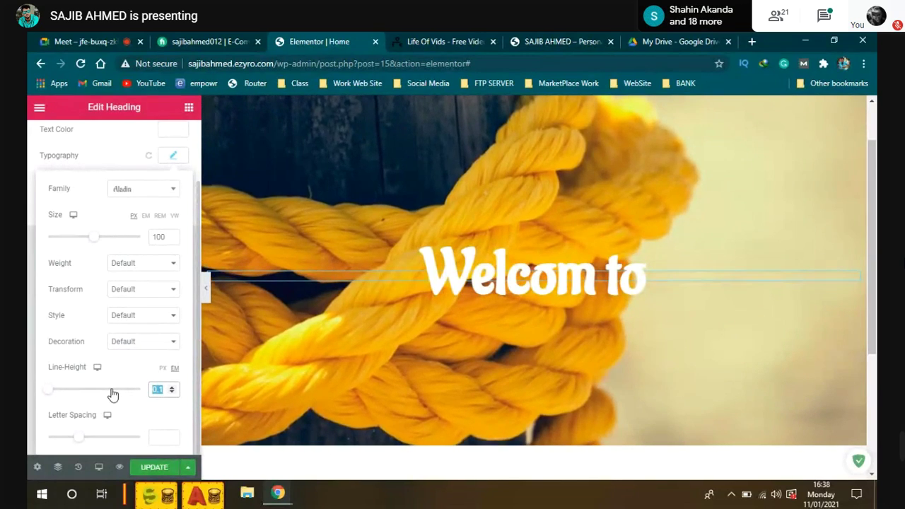
type("1")
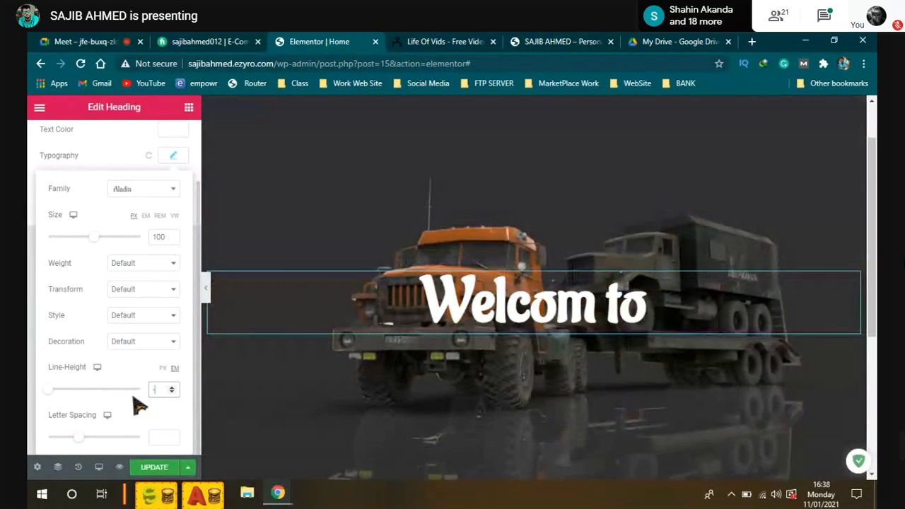
type("00")
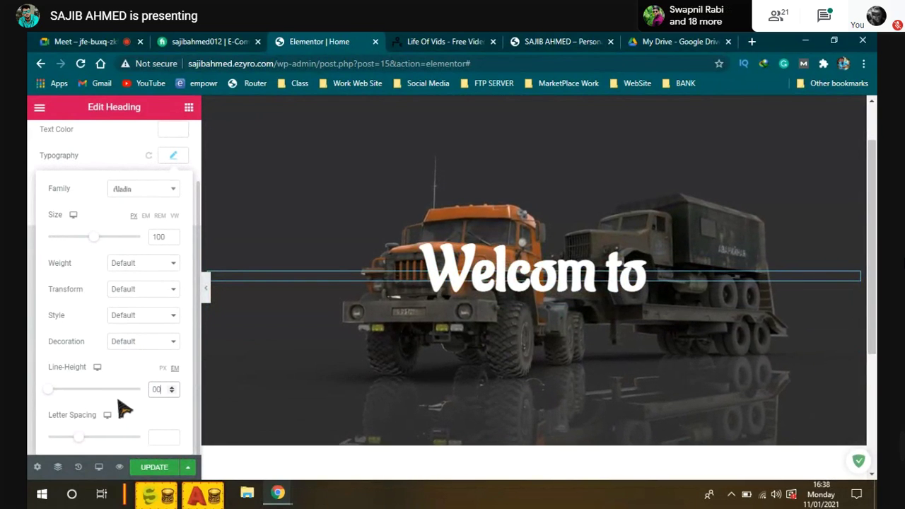
left_click(124, 409)
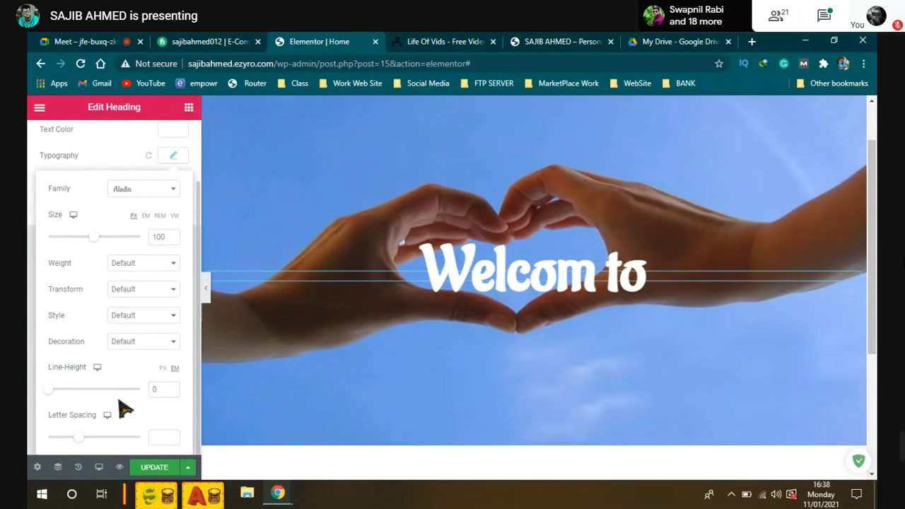
key("ctrl+z")
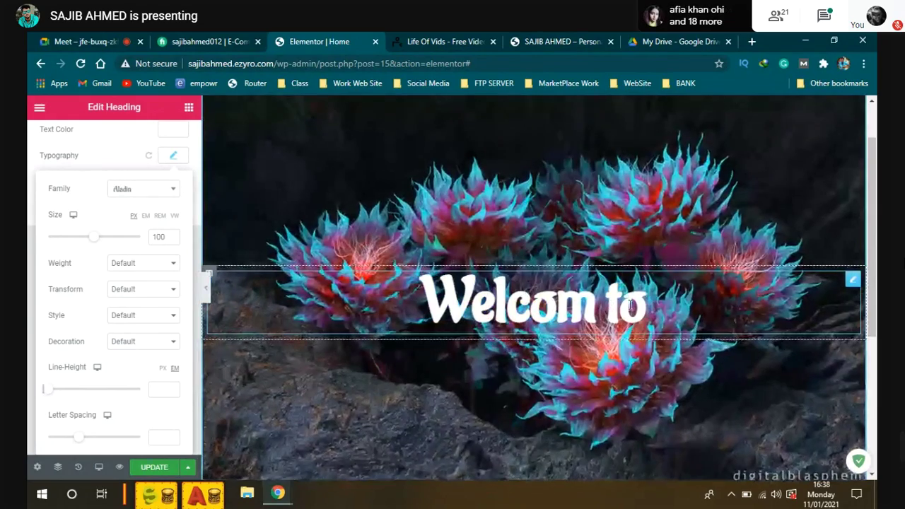
Try a letter spacing of 10 for the heading, reduce it to 6.9, and update the page
left_click_drag(77, 441, 154, 436)
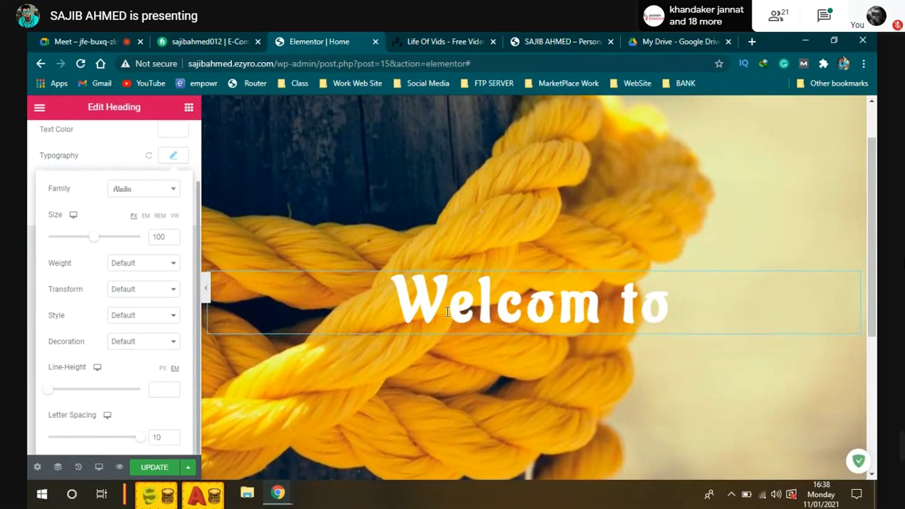
scroll(509, 313, "down", 2)
scroll(494, 262, "down", 1)
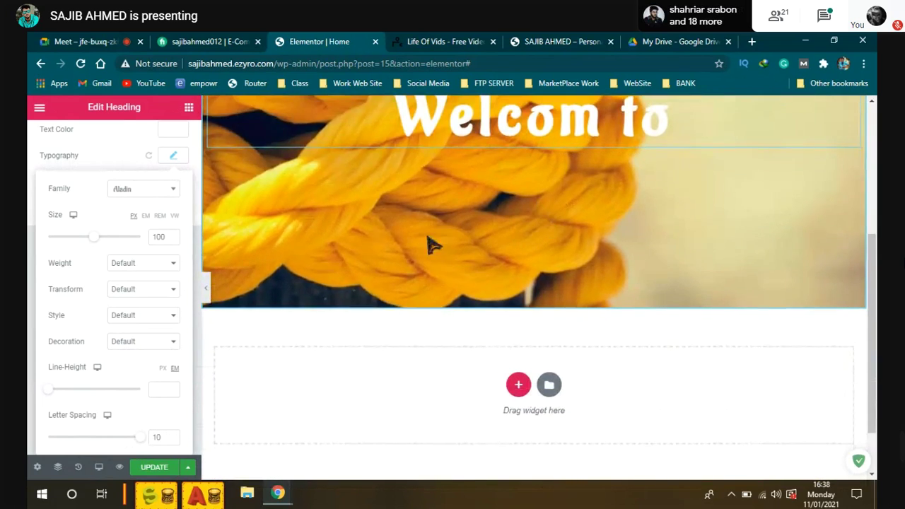
scroll(145, 424, "up", 1)
scroll(187, 395, "down", 1)
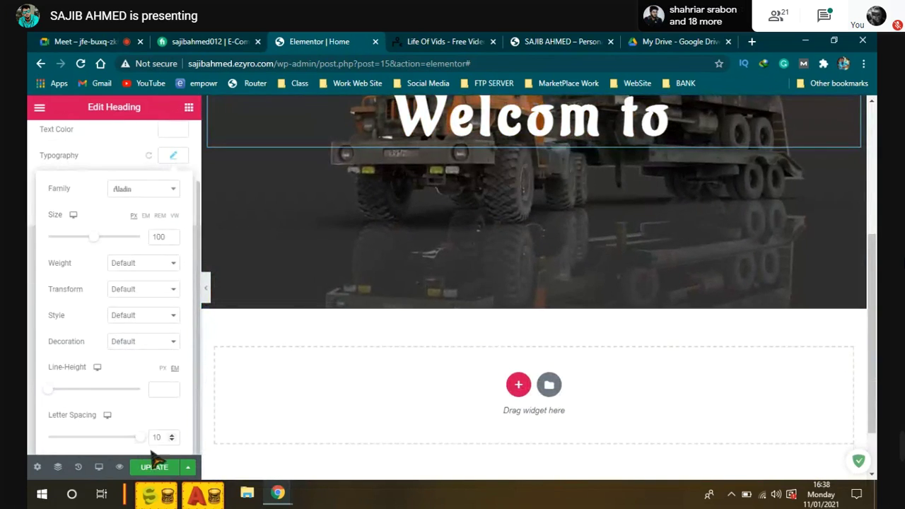
left_click_drag(138, 438, 121, 450)
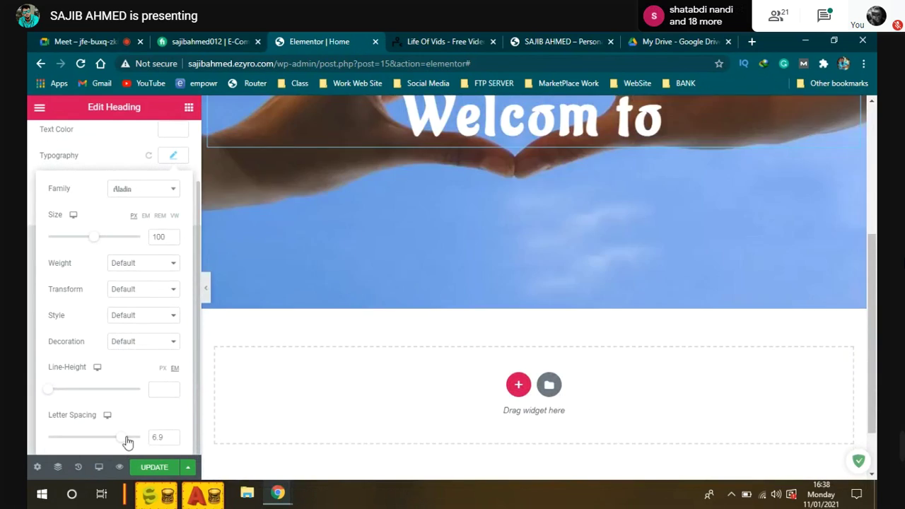
left_click(155, 467)
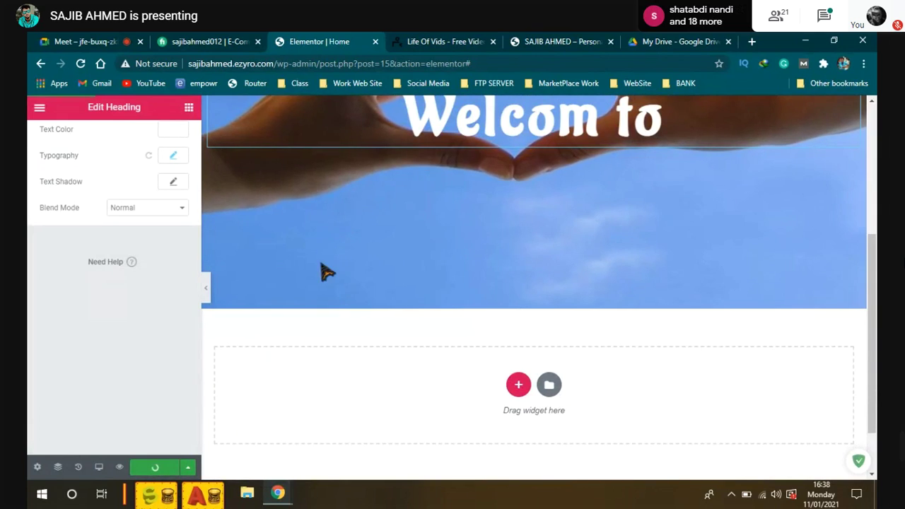
Try a font size of 99 px for the heading, set it back to 100 px, and update the page
scroll(489, 267, "up", 3)
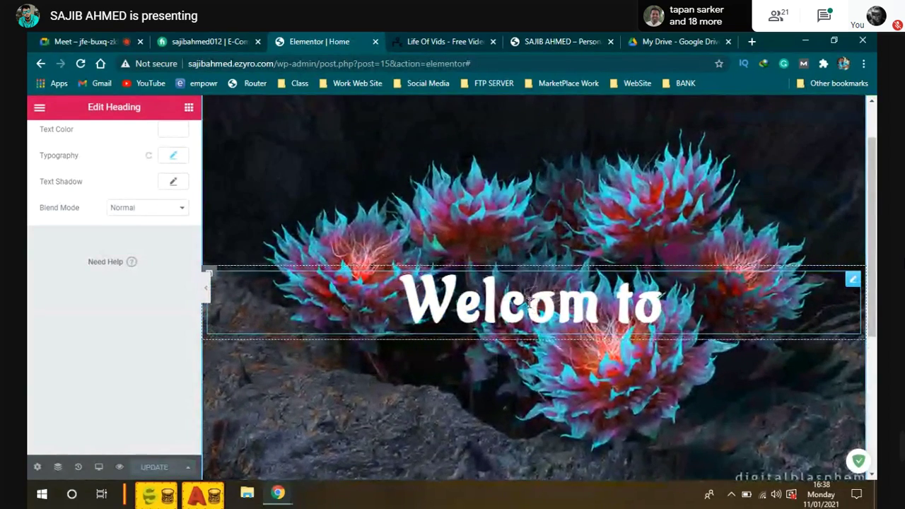
scroll(474, 308, "up", 2)
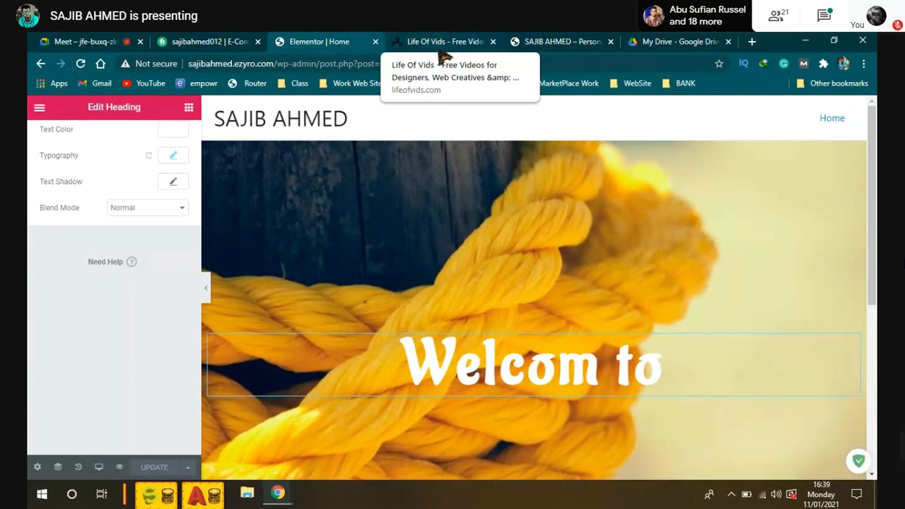
scroll(90, 199, "up", 2)
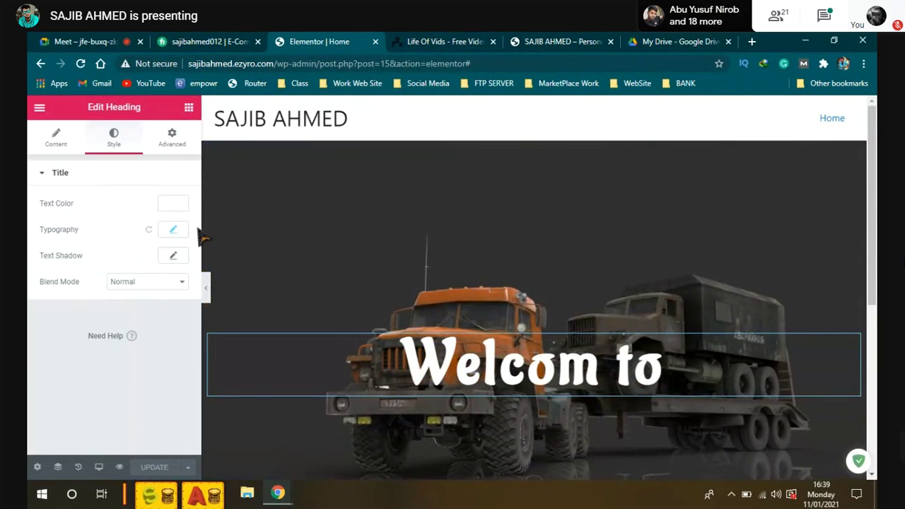
left_click(173, 231)
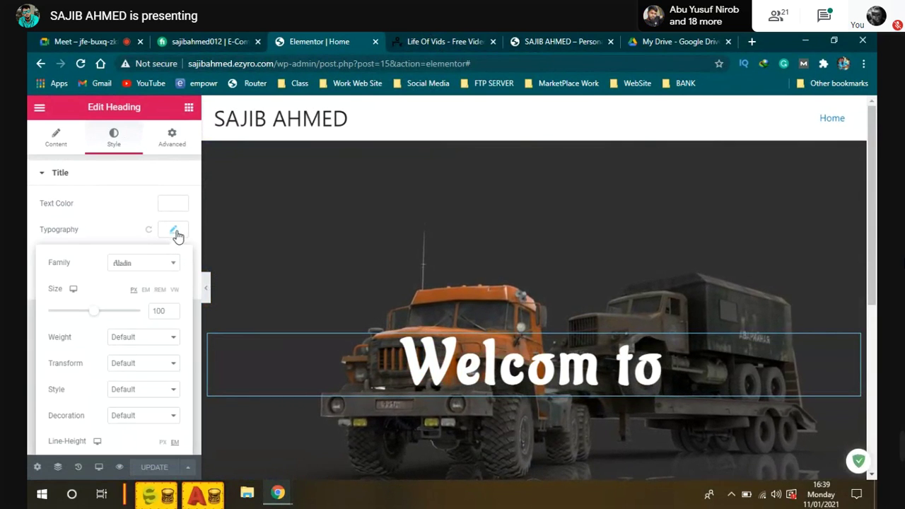
mouse_move(91, 314)
left_mouse_down()
mouse_move(37, 314)
mouse_move(141, 313)
mouse_move(91, 317)
left_mouse_up()
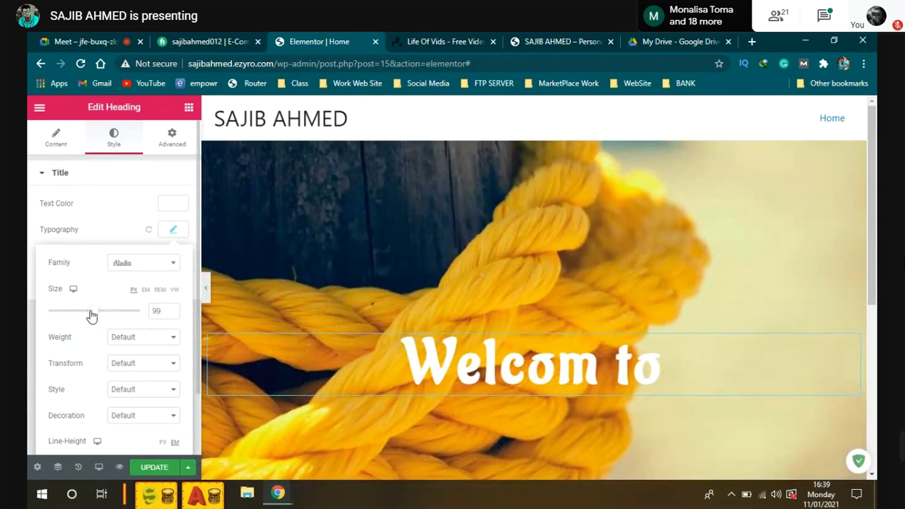
left_click_drag(91, 317, 93, 316)
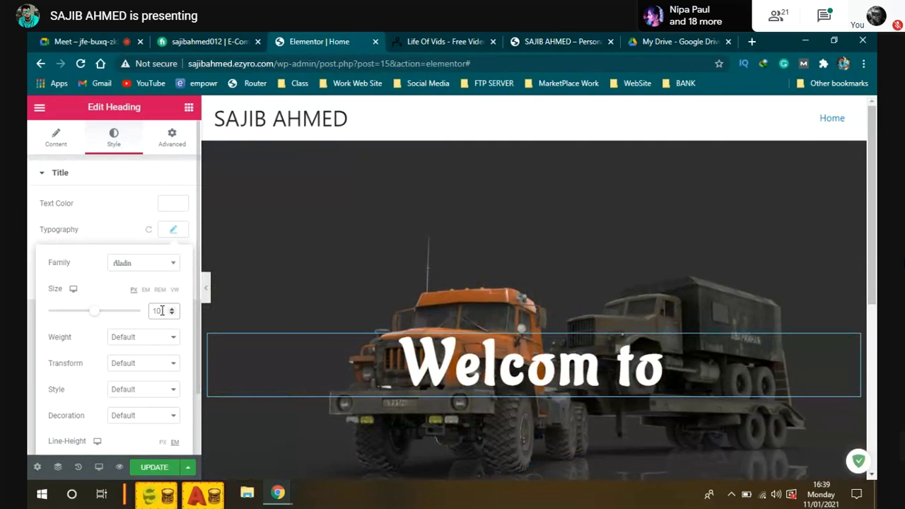
key("BackSpace")
type("0")
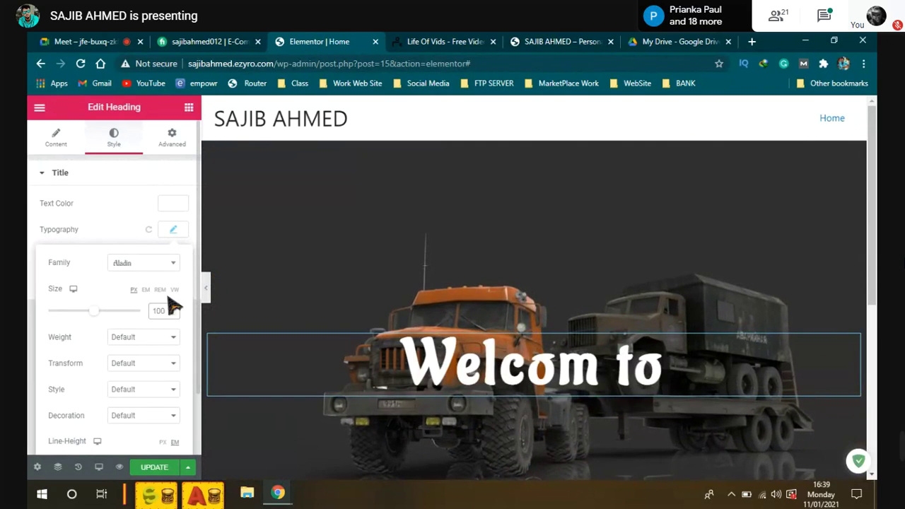
scroll(162, 310, "down", 1)
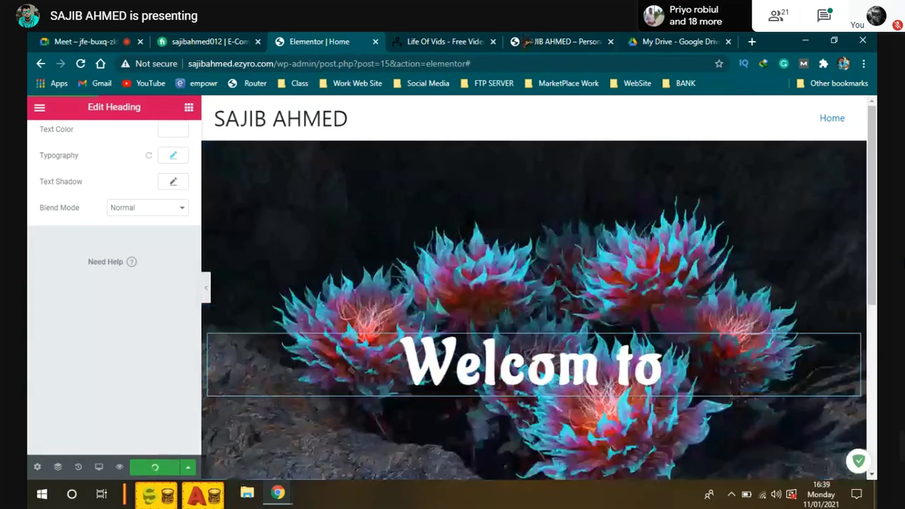
Reload the live site's home page and examine the heading over the slideshow, highlighting its text
left_click(438, 41)
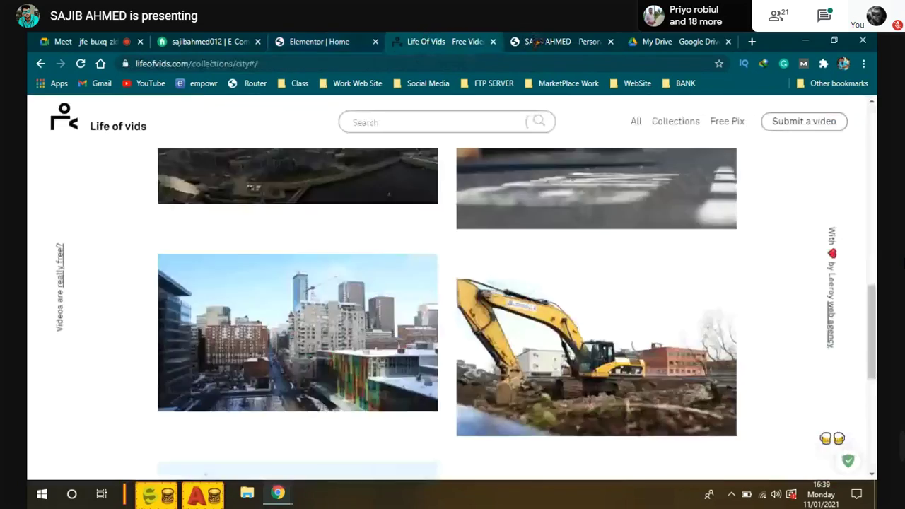
left_click(566, 43)
left_click(80, 64)
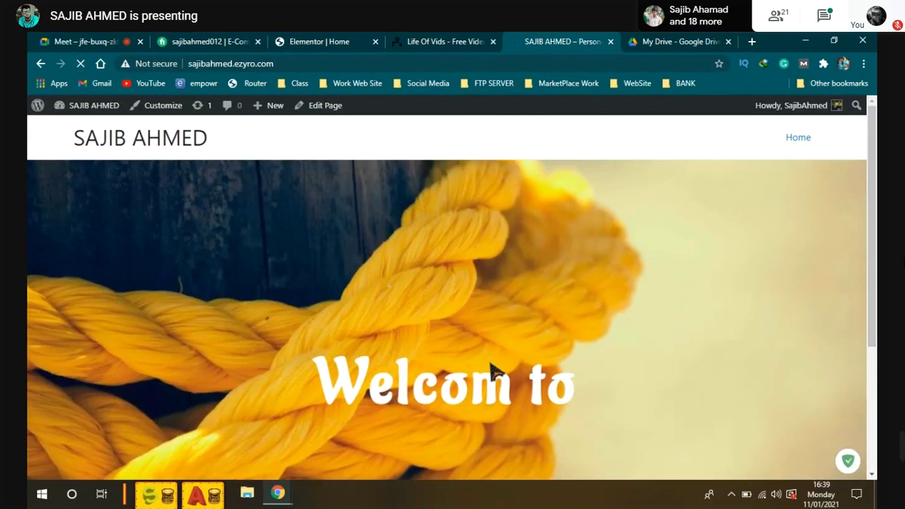
scroll(493, 360, "down", 3)
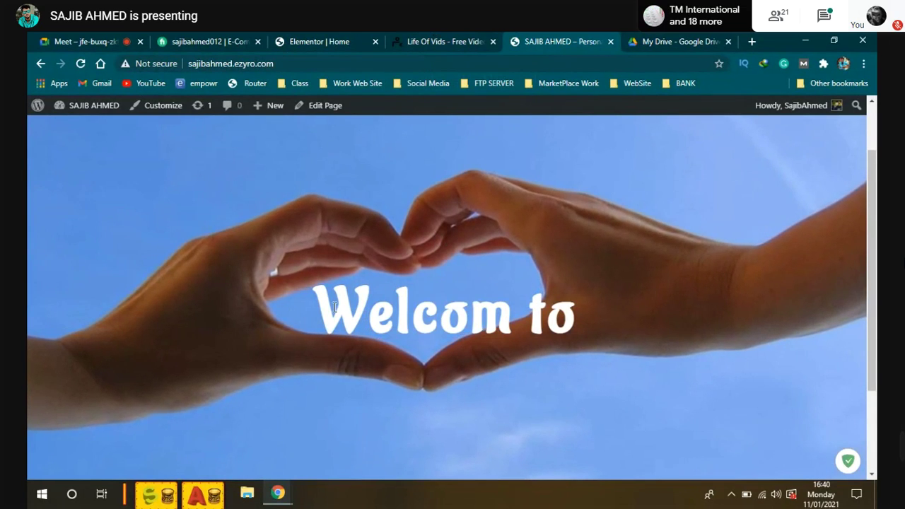
scroll(389, 233, "up", 1)
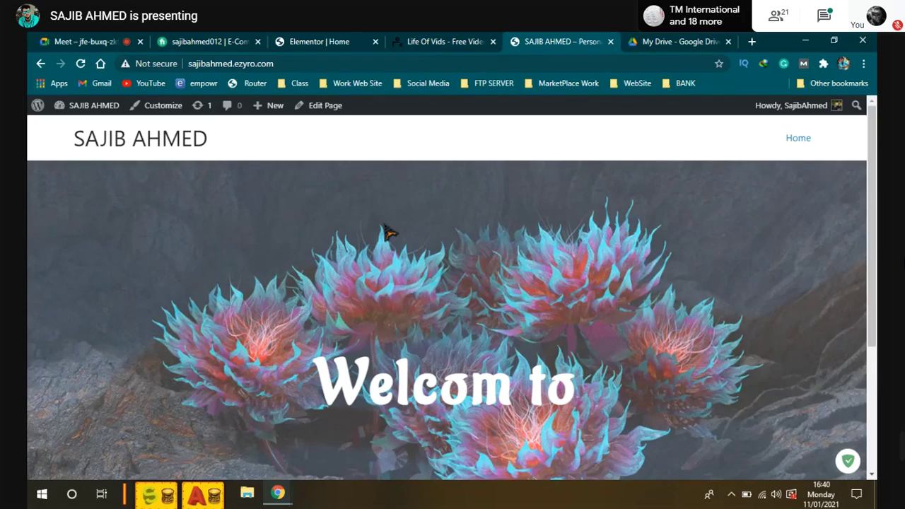
scroll(389, 233, "down", 1)
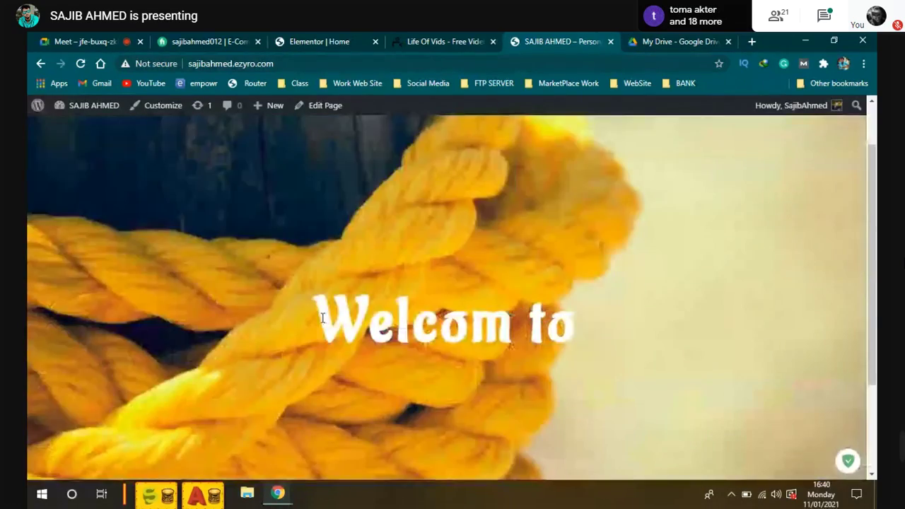
left_click_drag(317, 322, 578, 326)
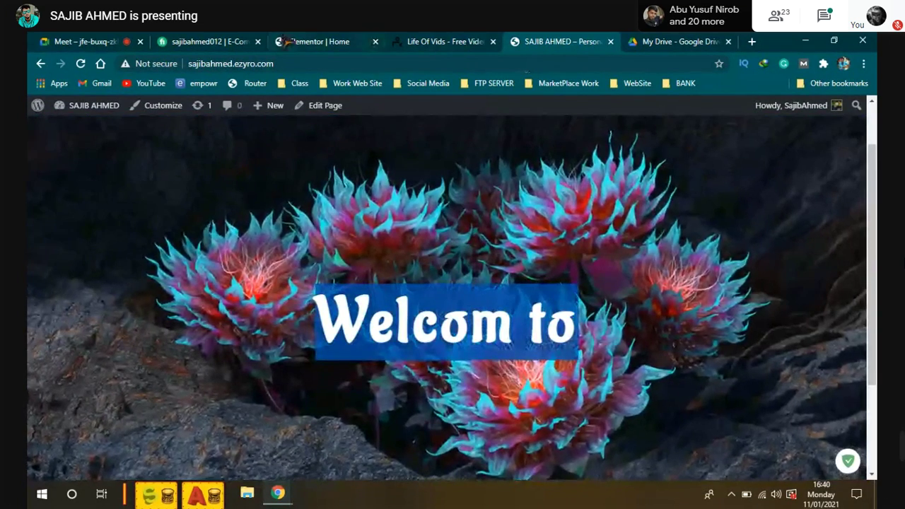
Return to the Elementor editor, unlink the heading's margin values in its advanced settings, and try a top margin of 50 px
left_click(287, 42)
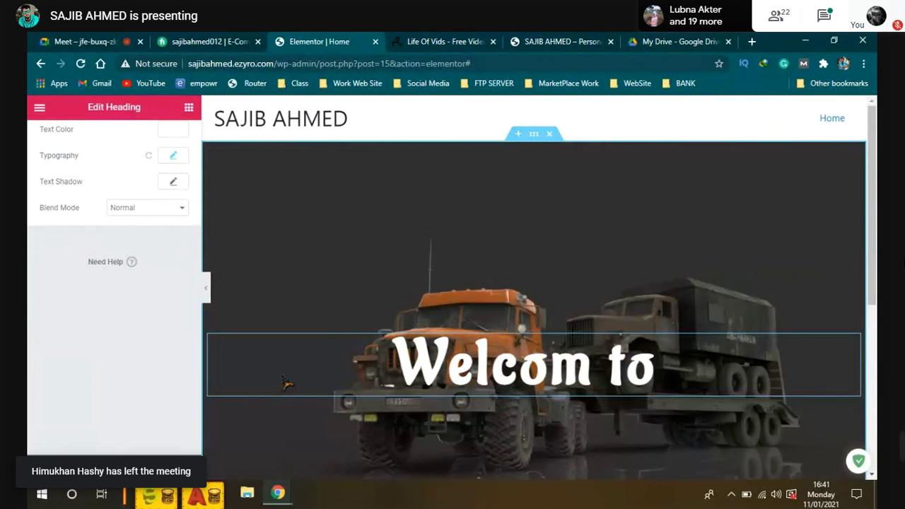
scroll(36, 138, "up", 2)
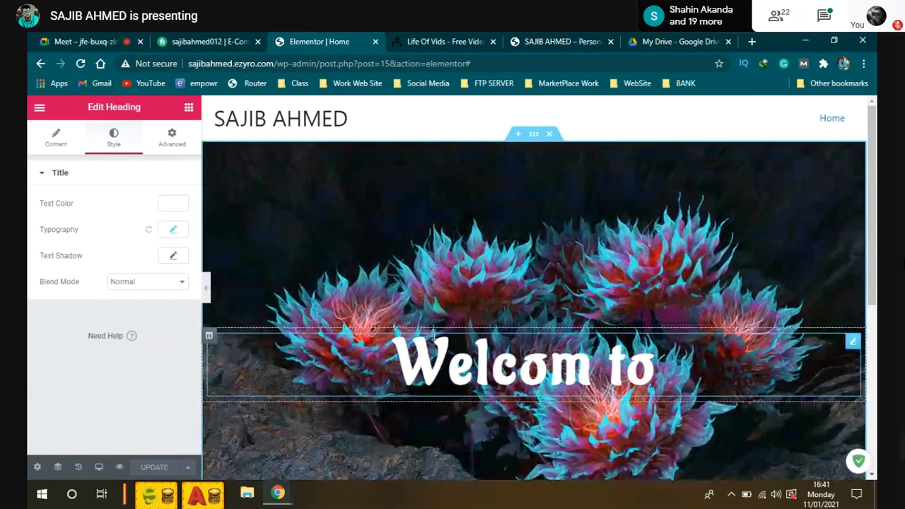
left_click(174, 140)
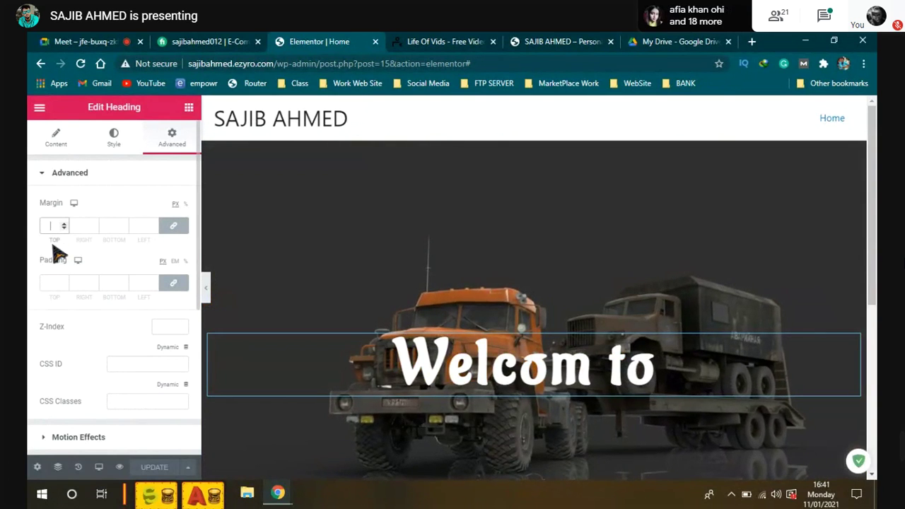
left_click(174, 226)
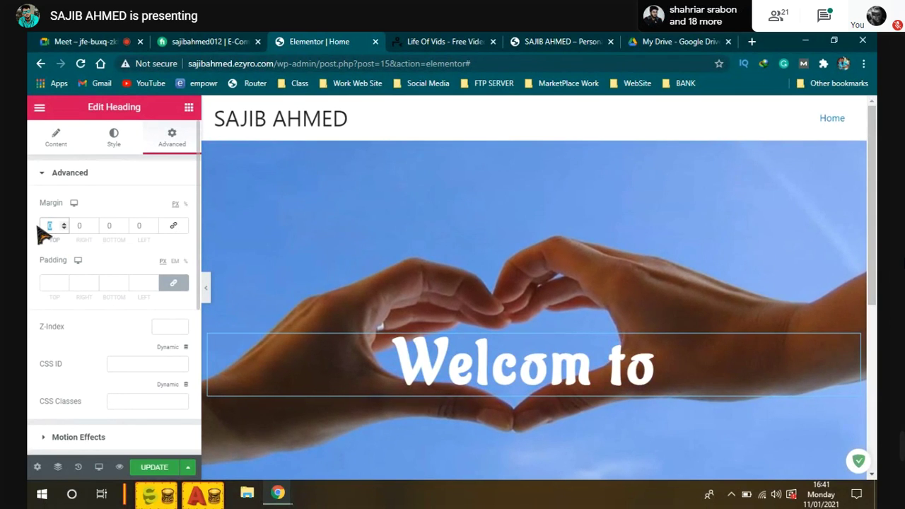
type("50")
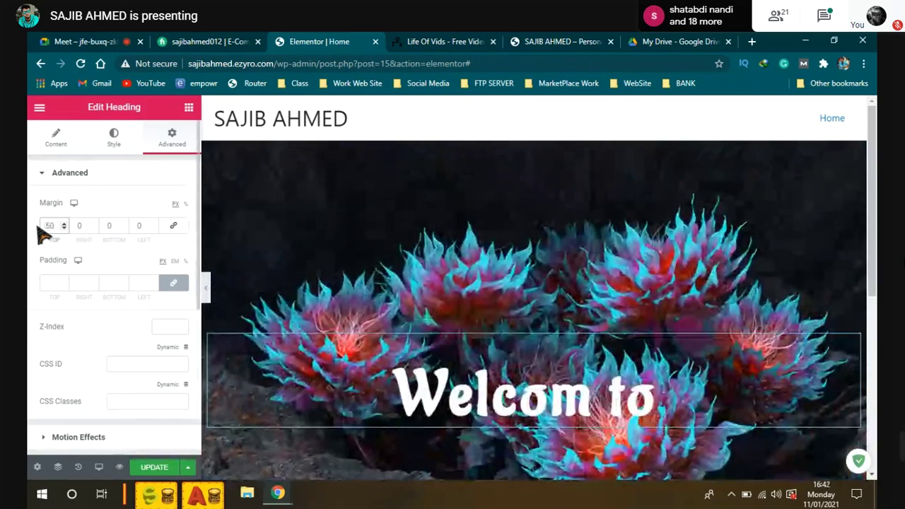
Try a top margin of 100 px and a bottom margin of 100 px for the heading
key("BackSpace")
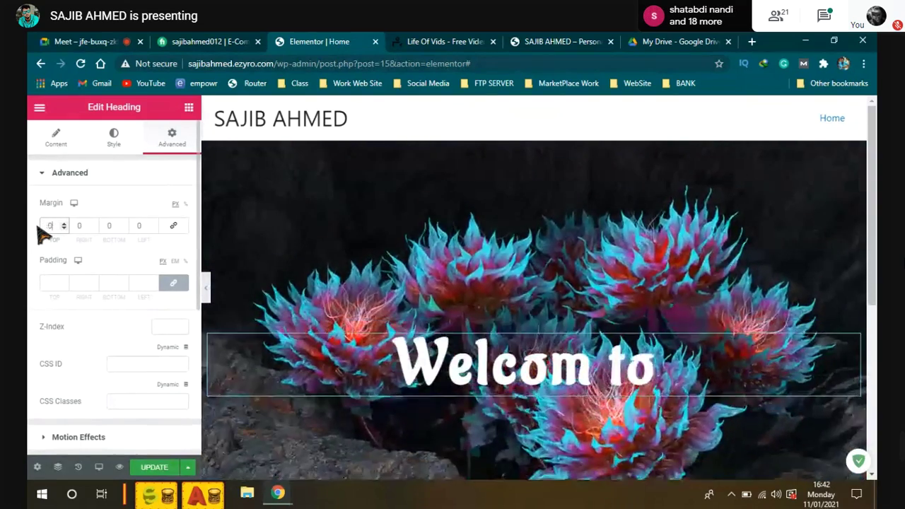
key("BackSpace")
type("0")
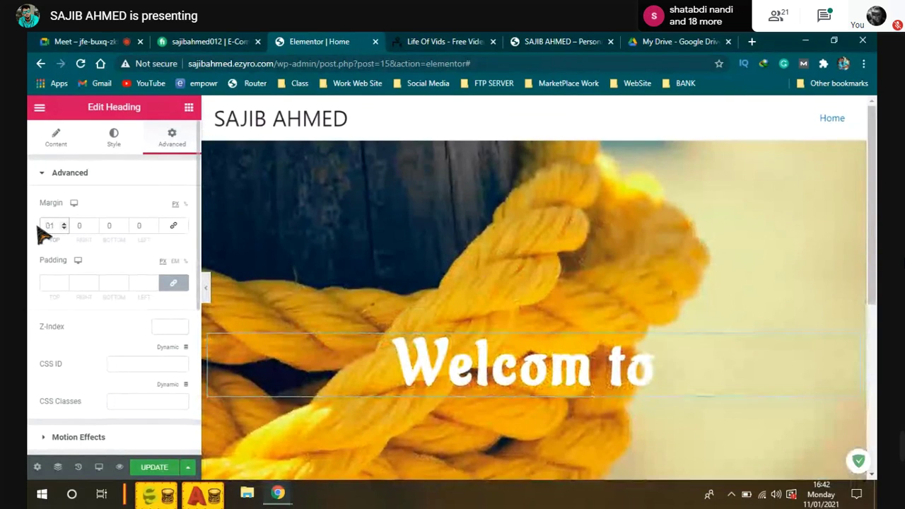
type("1")
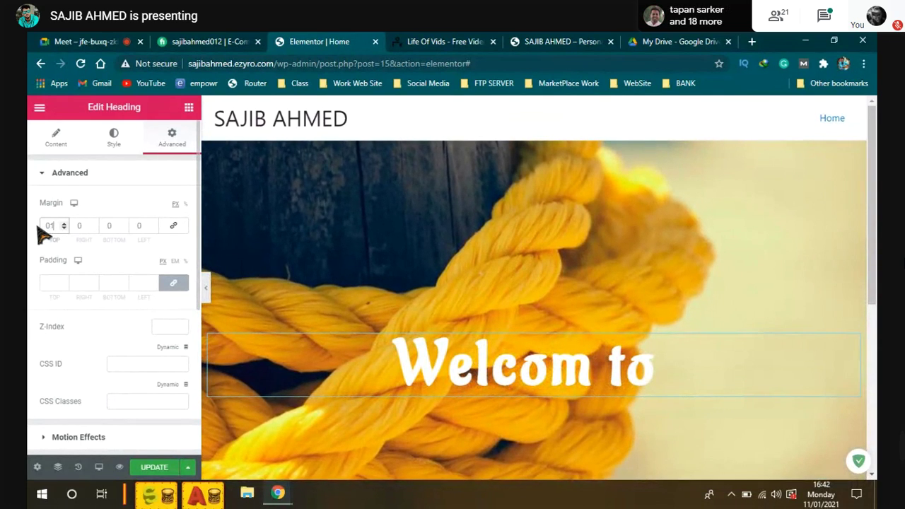
type("00")
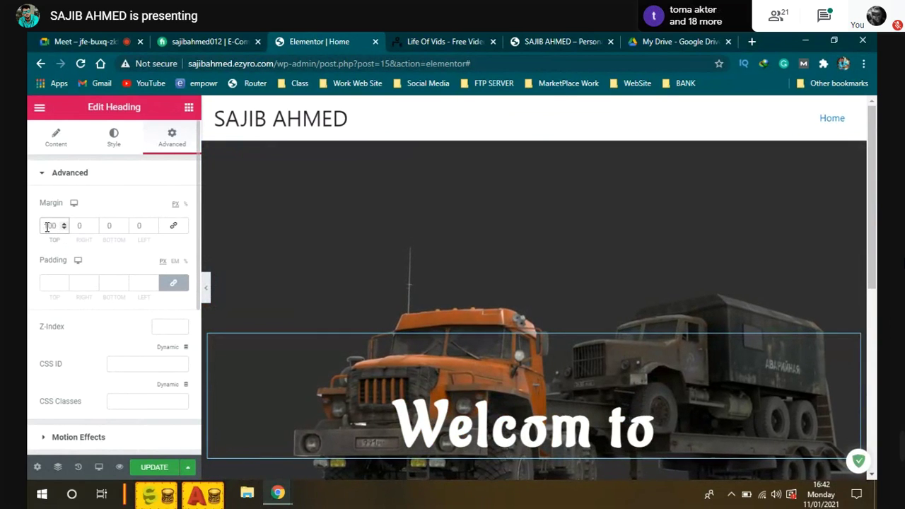
scroll(417, 283, "down", 3)
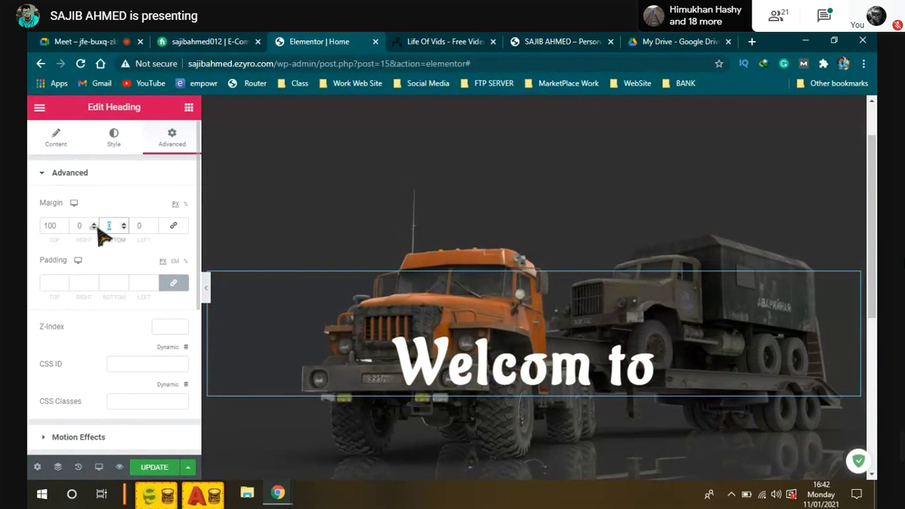
type("1")
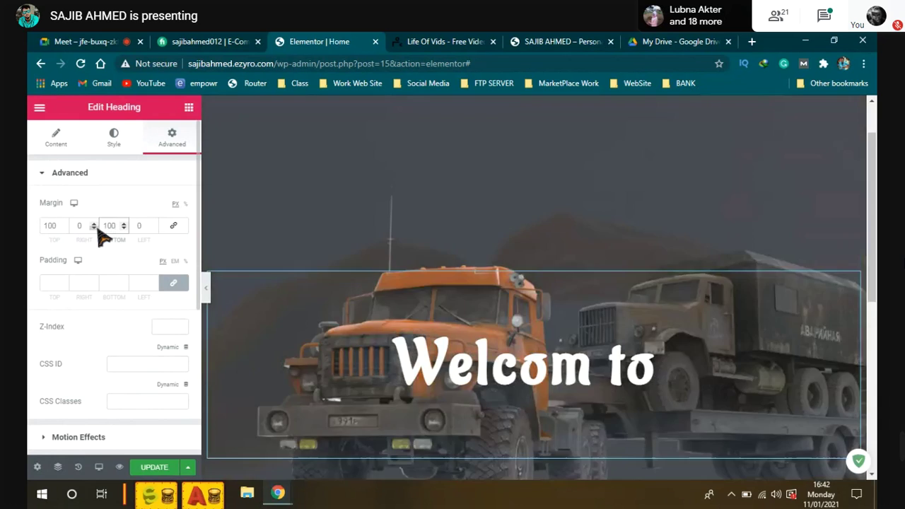
type("00")
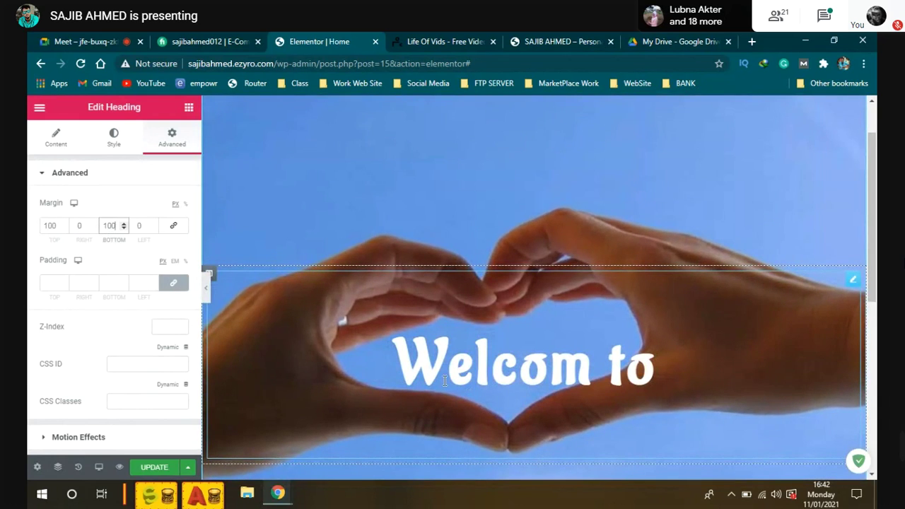
Reset the heading's top and bottom margins to 0
double_click(47, 225)
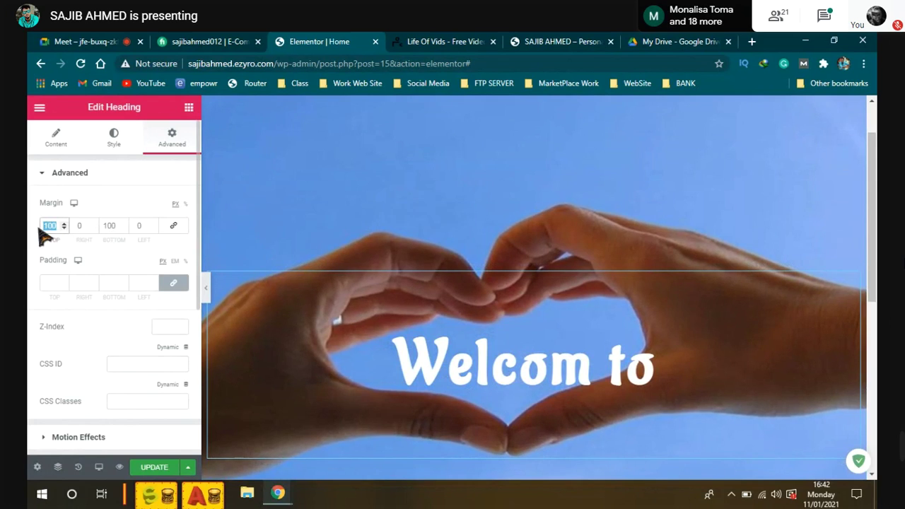
type("0")
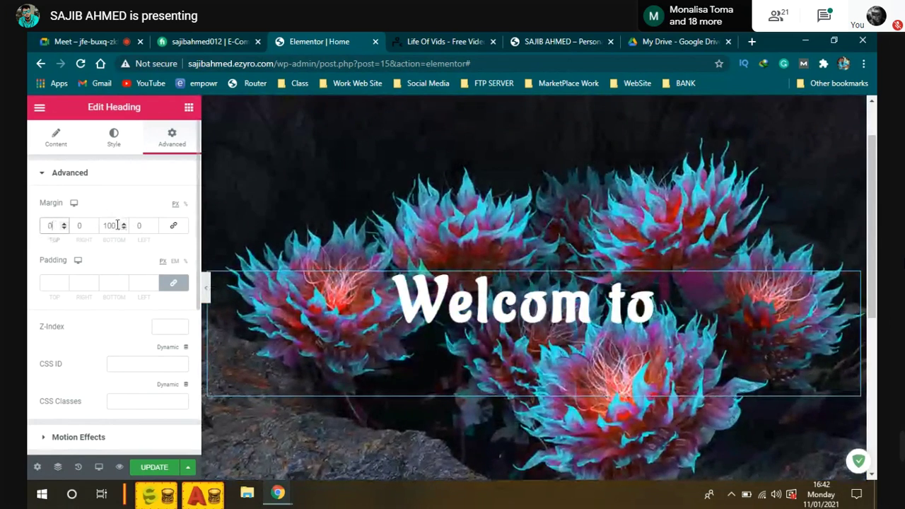
double_click(113, 225)
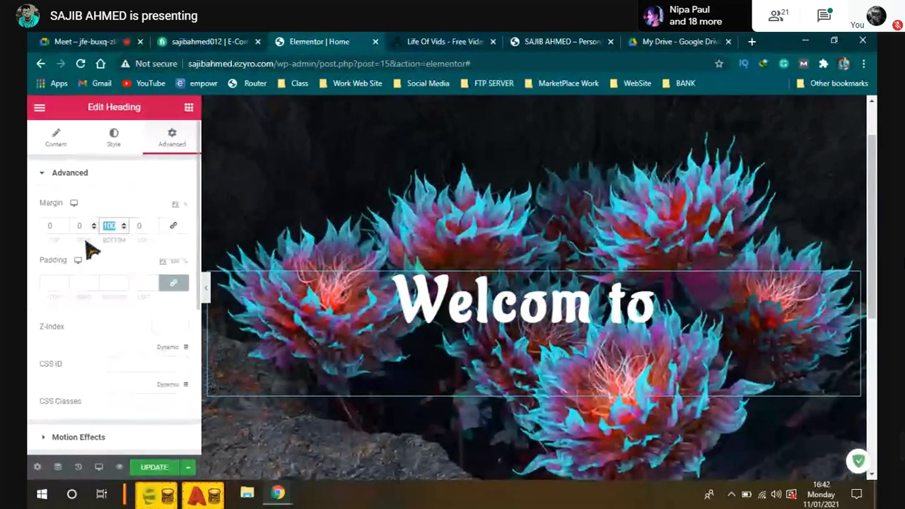
type("0")
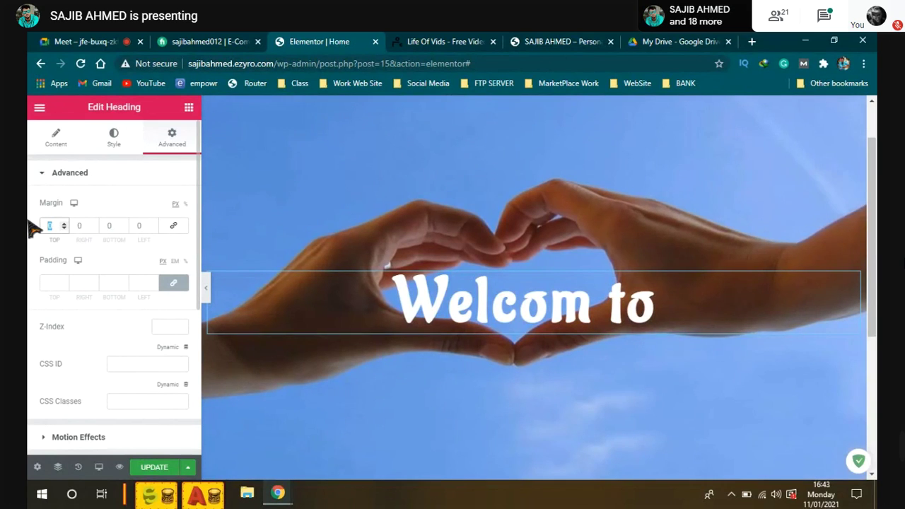
Try top margins of 200 px and -200 px for the heading and examine its placement in the section
type("2")
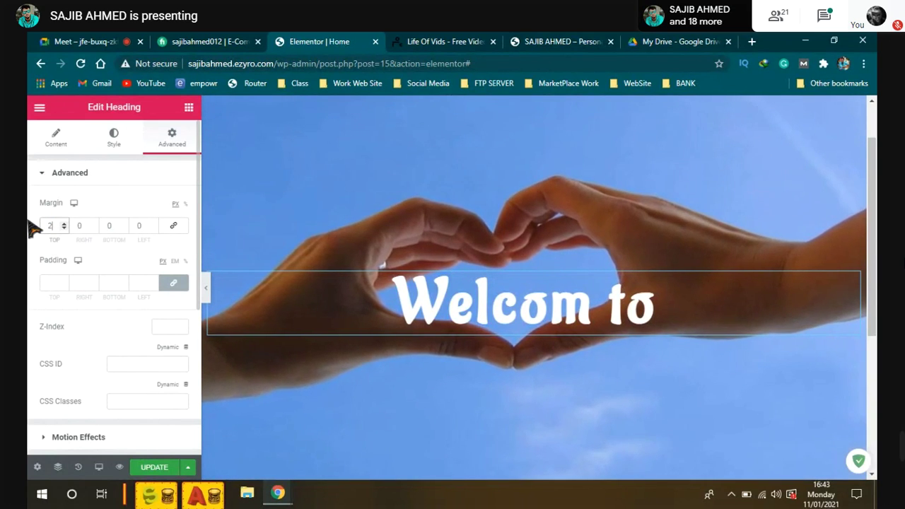
type("00")
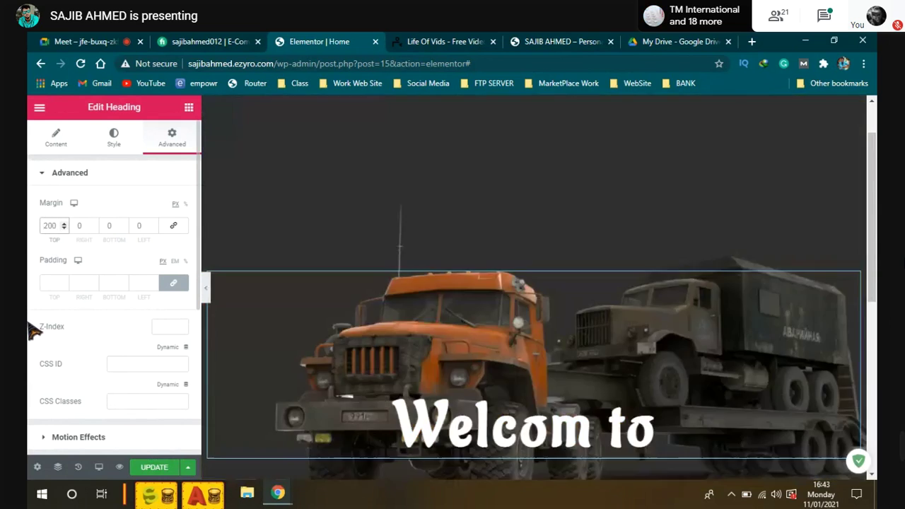
type("-")
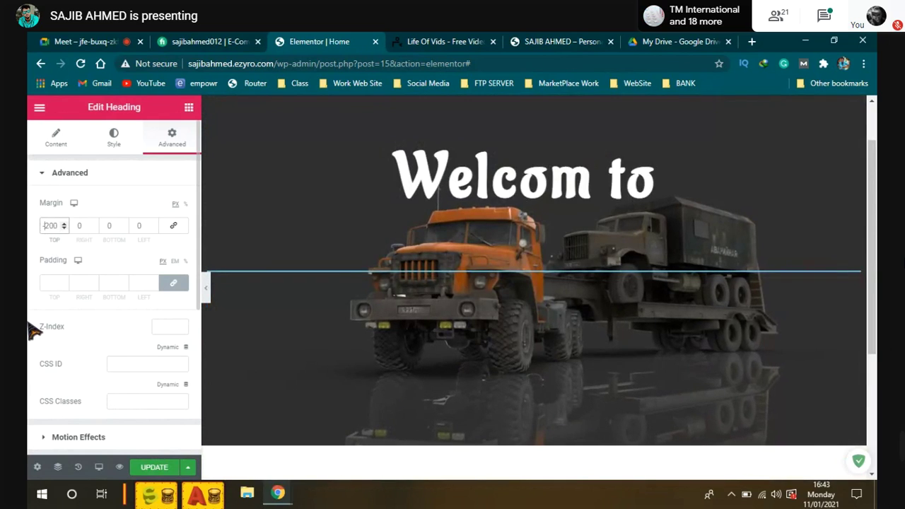
scroll(640, 336, "up", 1)
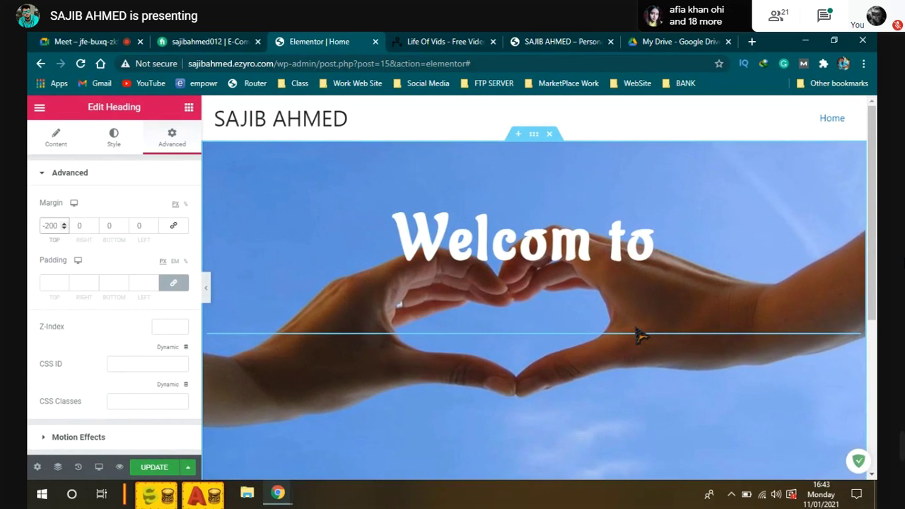
scroll(640, 337, "down", 3)
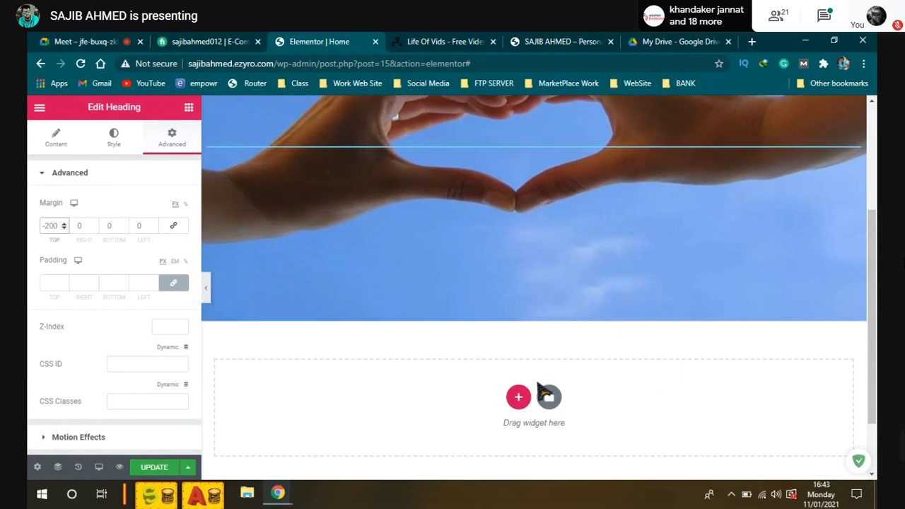
scroll(540, 391, "up", 1)
scroll(541, 391, "up", 2)
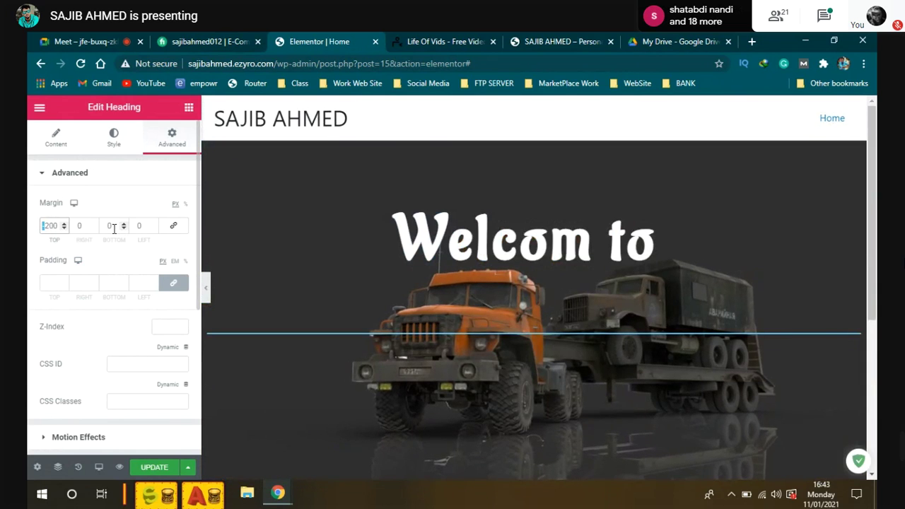
Reset the heading's top margin to 0 and try a bottom margin of 200 px
left_click(107, 227)
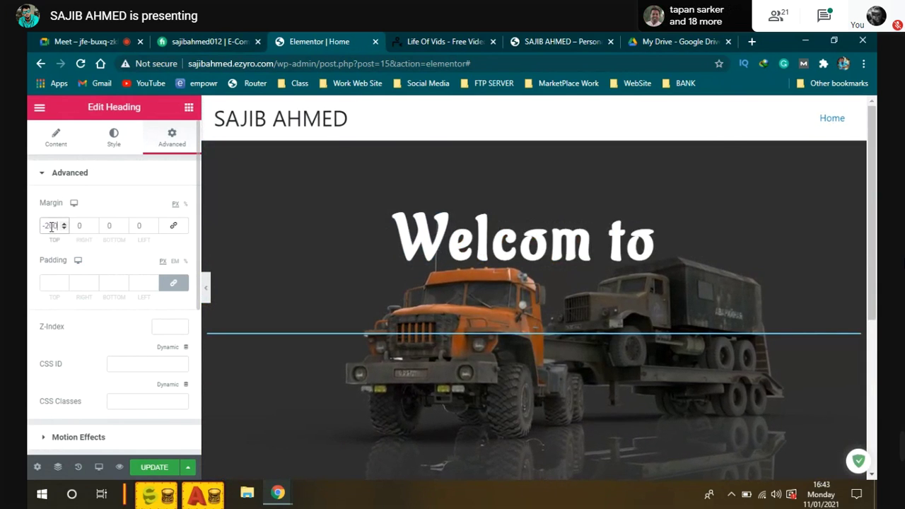
key("BackSpace")
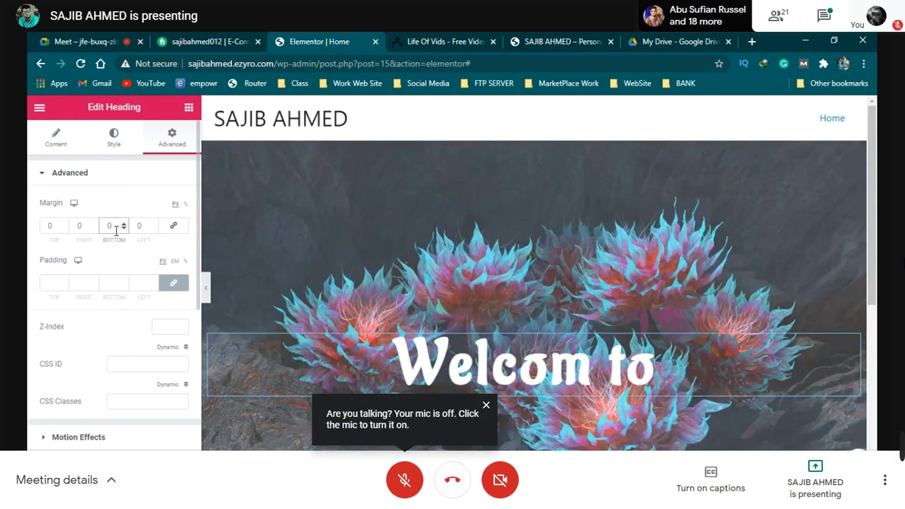
type("1")
key("BackSpace")
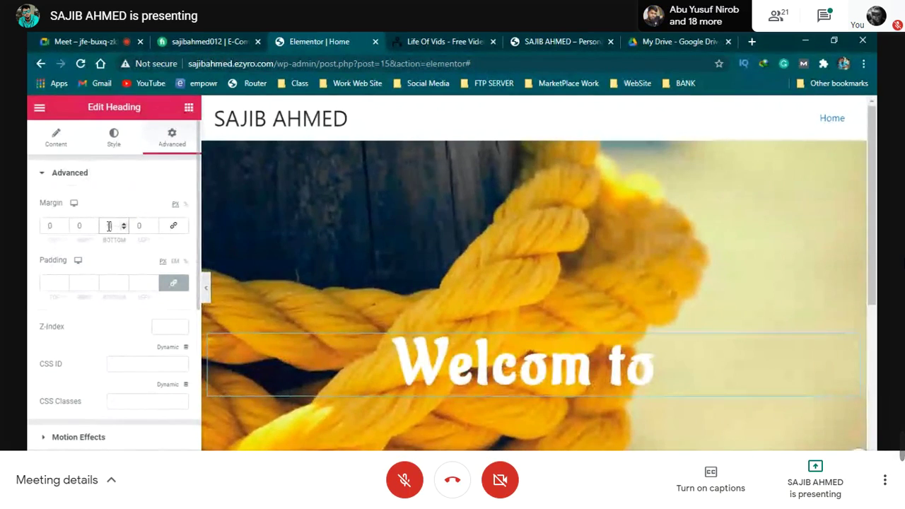
type("2000")
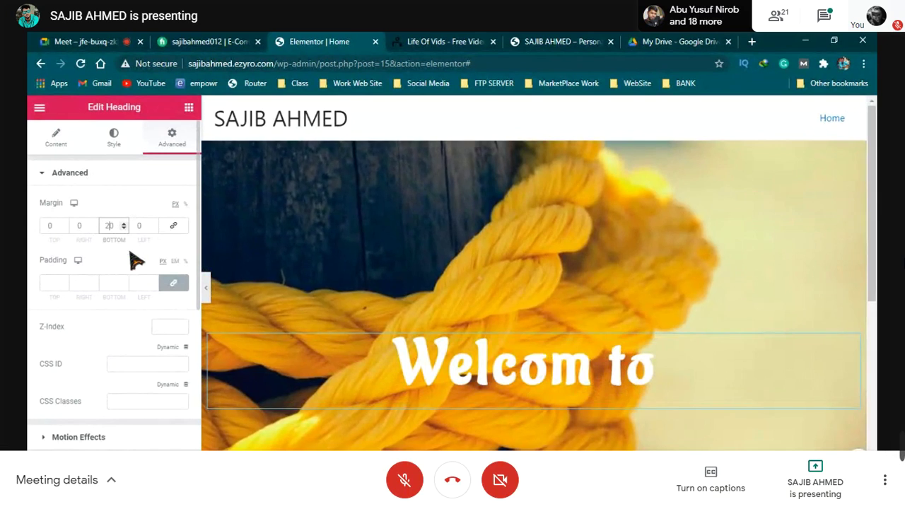
key("BackSpace")
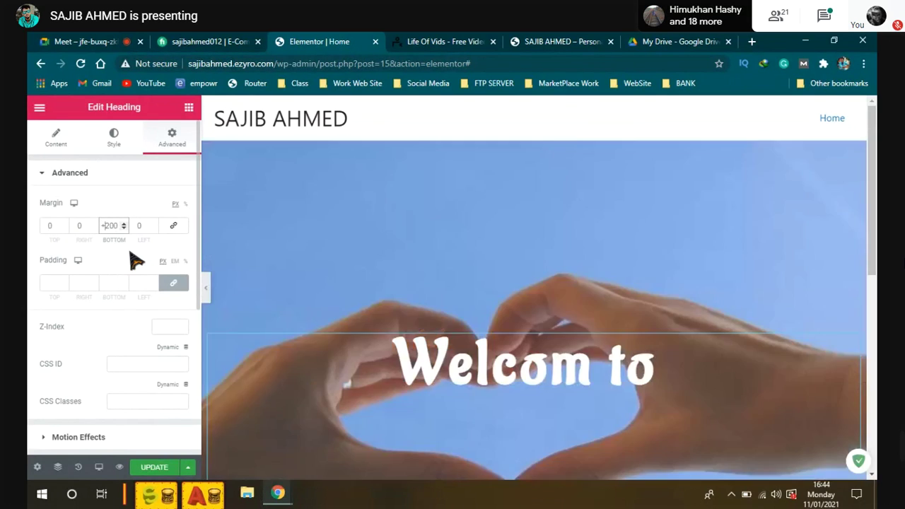
scroll(579, 382, "down", 3)
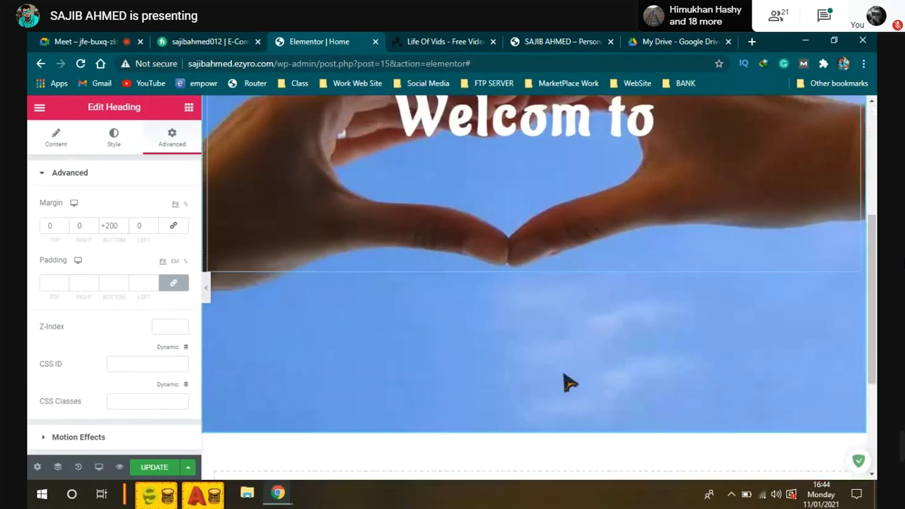
scroll(542, 309, "up", 2)
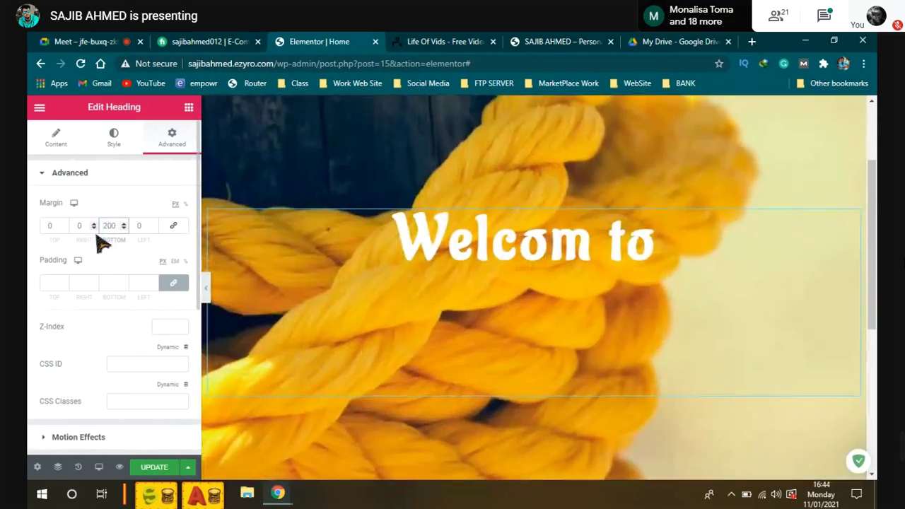
Try negative bottom margins of -200, -500 and -700 px for the heading
scroll(420, 231, "up", 2)
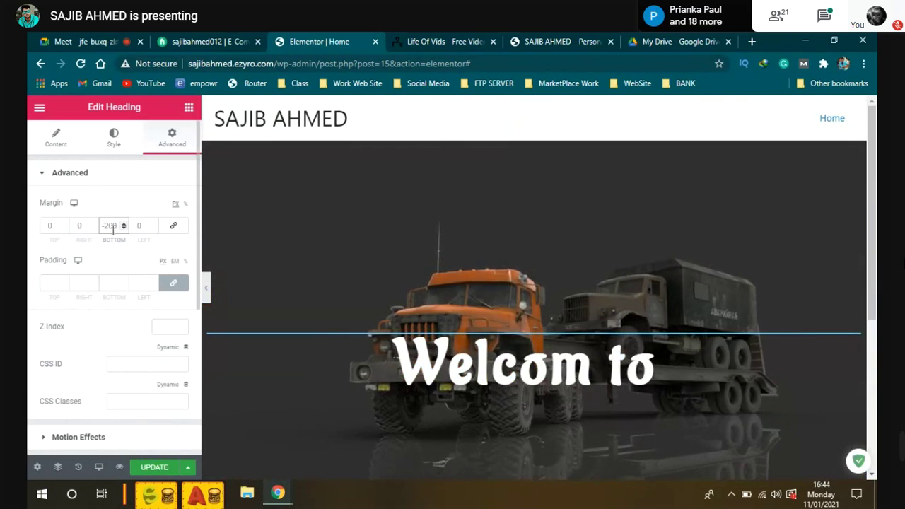
key("BackSpace")
type("5")
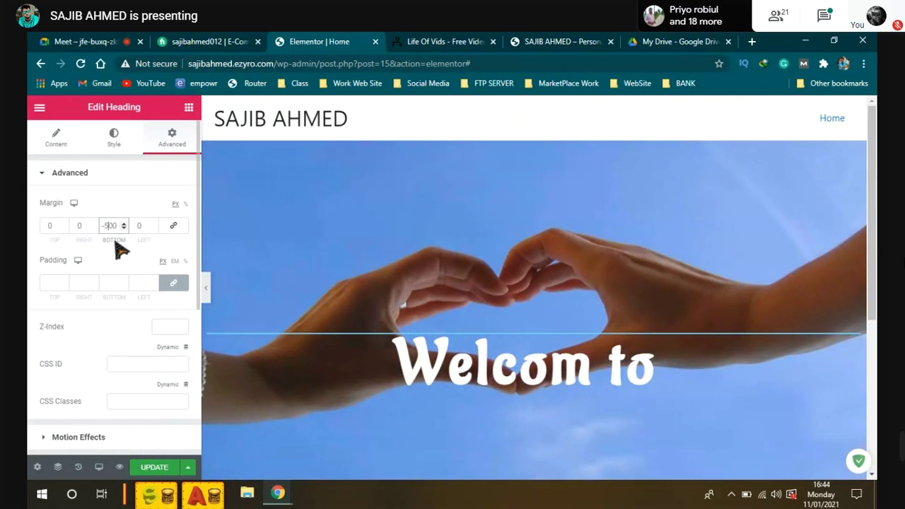
scroll(511, 269, "down", 4)
scroll(511, 268, "up", 2)
scroll(511, 268, "up", 1)
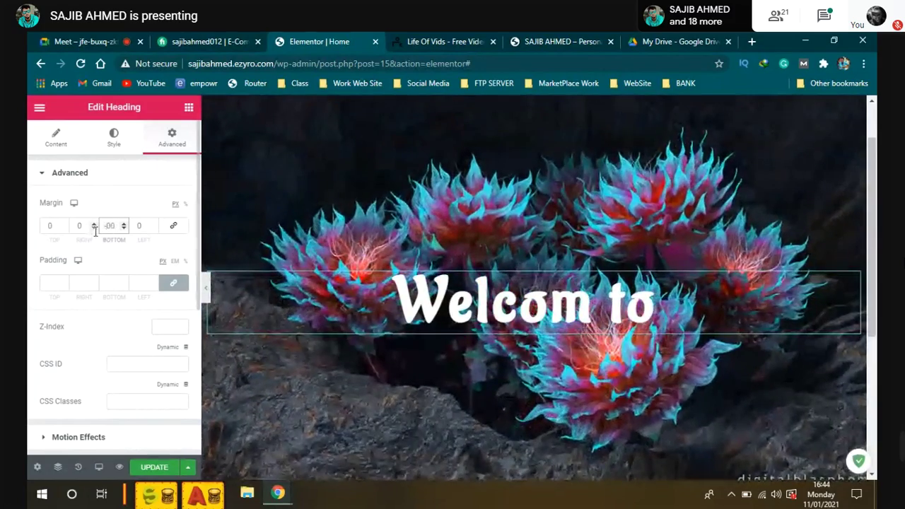
type("7")
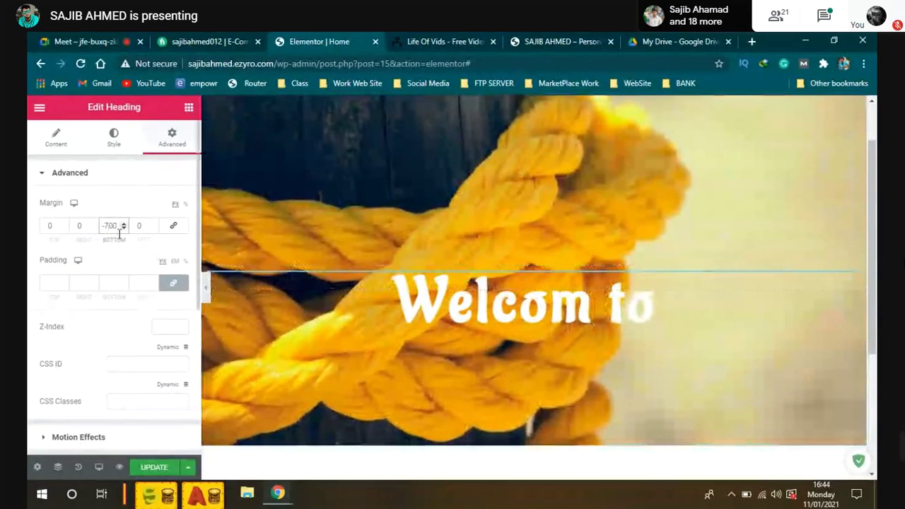
Reset the heading's bottom margin to 0 and set its top margin to 200 px
key("BackSpace")
left_click_drag(116, 224, 41, 236)
key("BackSpace")
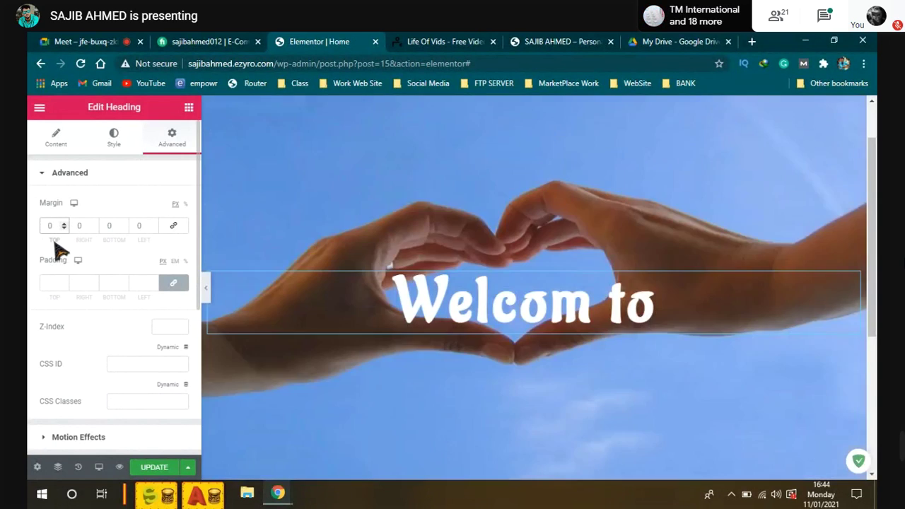
type("200")
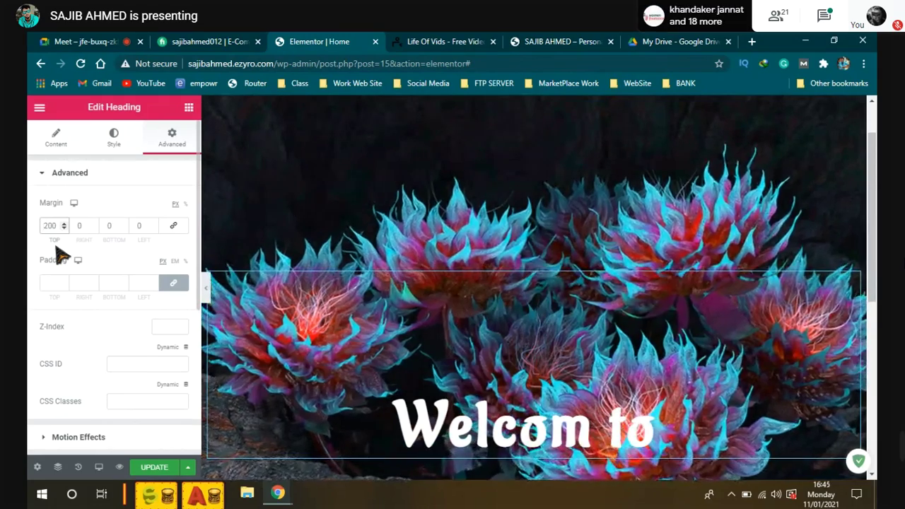
Set the "Welcom to" heading's top margin to -200 px and update the page
type("-")
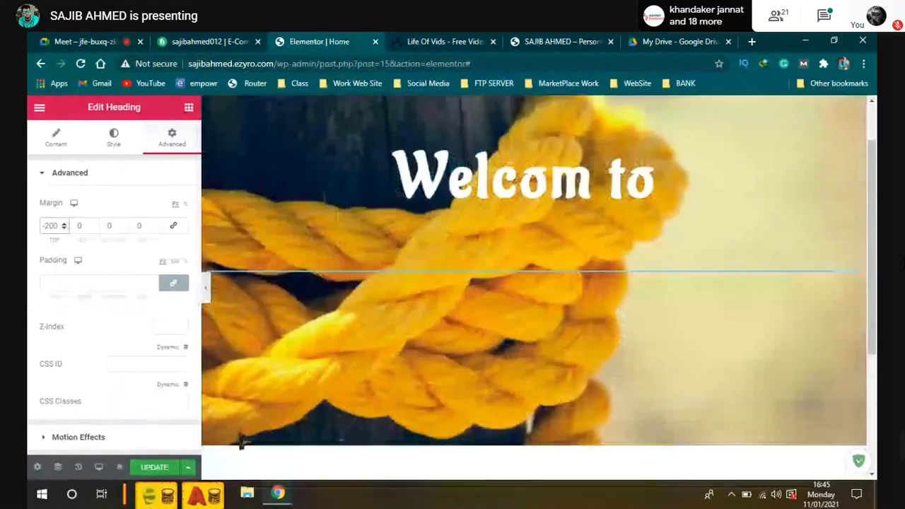
left_click(151, 467)
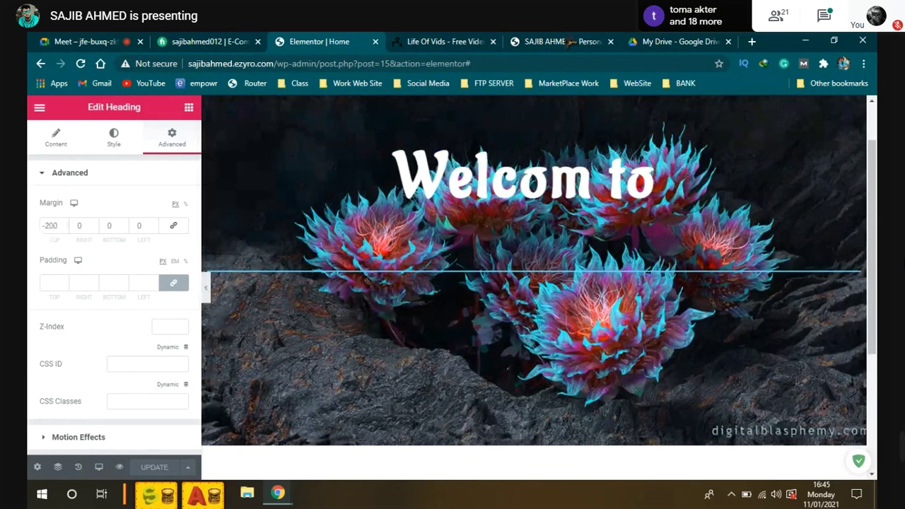
Reload the published home page and examine the heading's placement over the slideshow
left_click(566, 41)
left_click(79, 64)
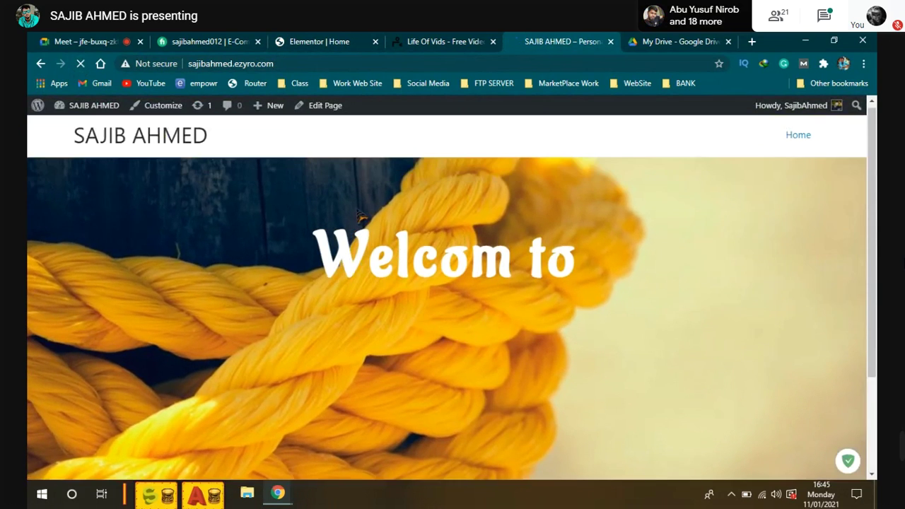
scroll(470, 398, "down", 1)
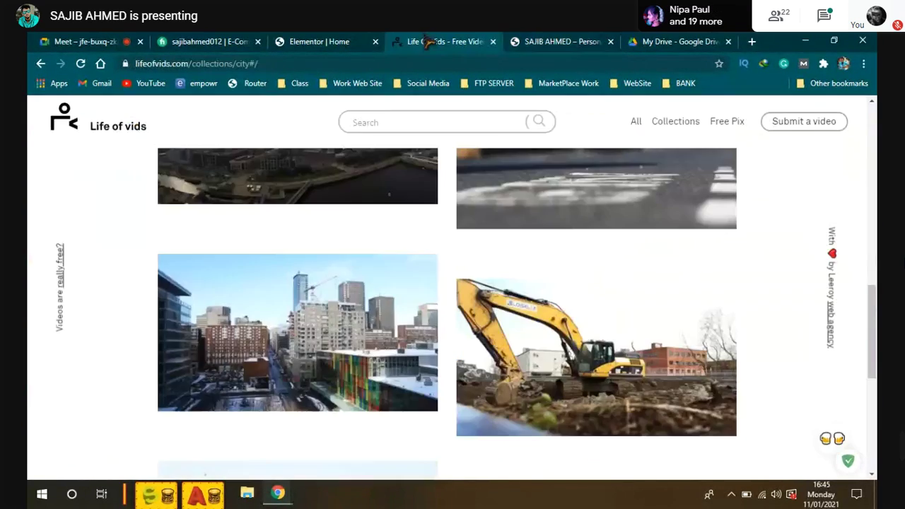
Move the Life Of Vids browser tab ahead of the Elementor tab and return to the "Welcom to" heading in the editor
left_click(442, 41)
left_click(332, 41)
left_click(441, 41)
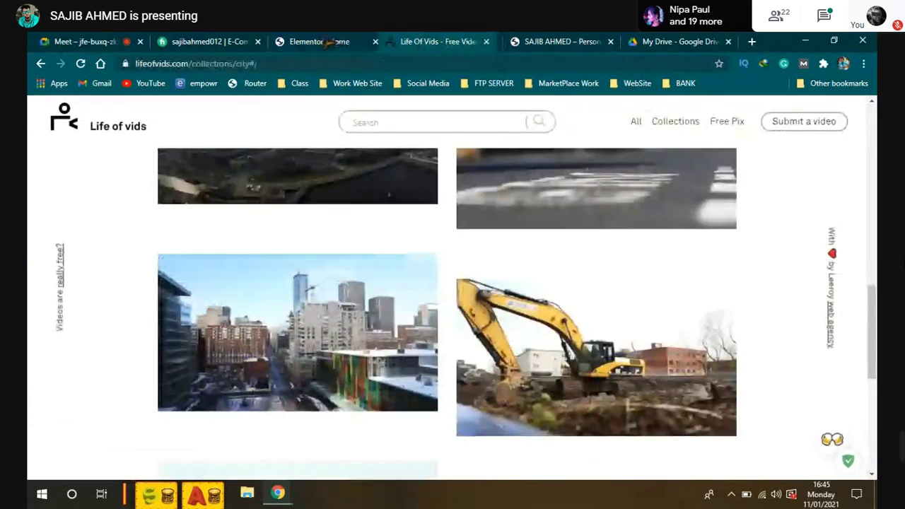
left_click_drag(442, 41, 326, 41)
left_click(428, 42)
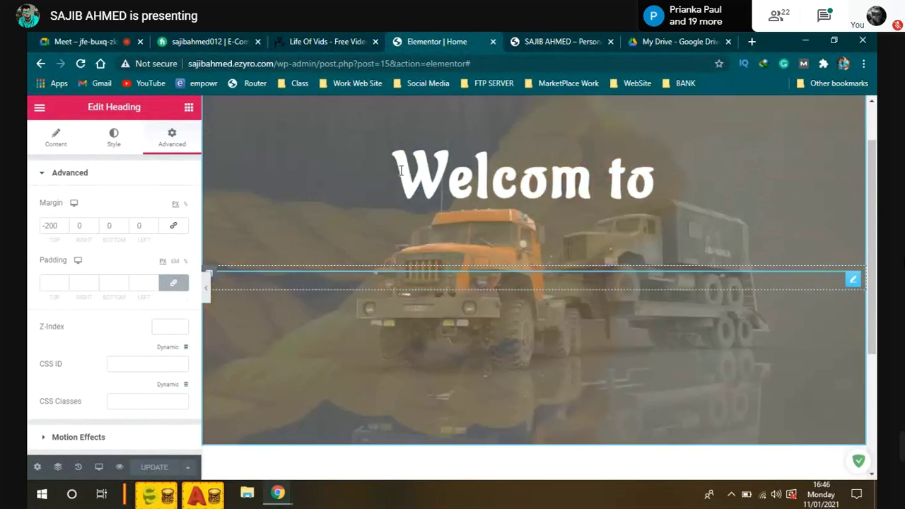
left_click_drag(397, 184, 651, 174)
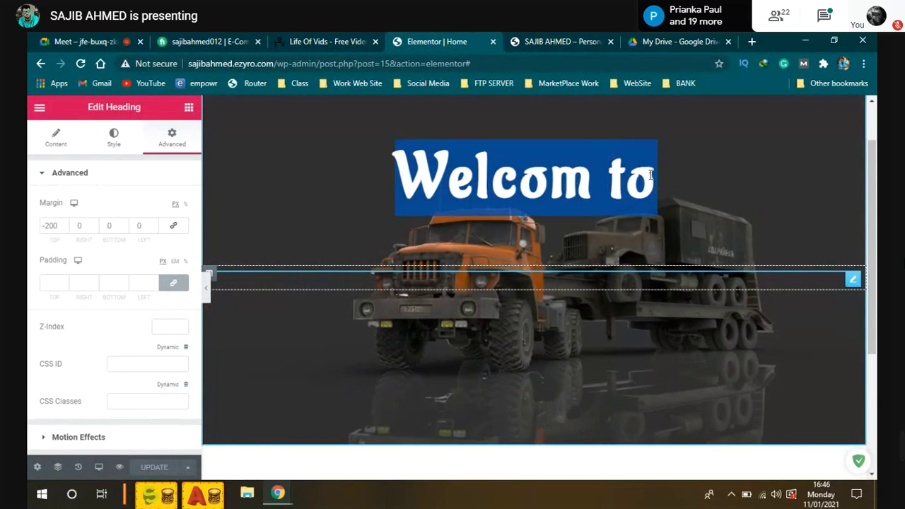
left_click(652, 194)
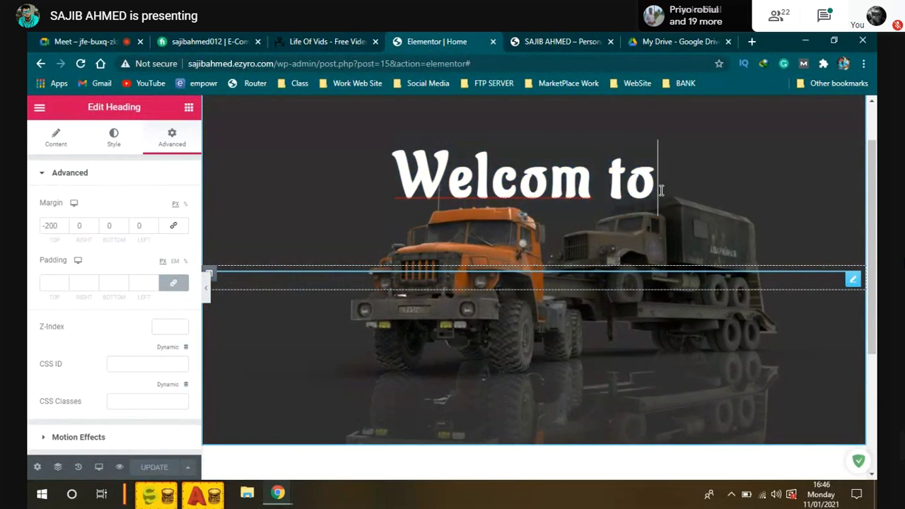
Find the Heading widget among the elements and add it below the "Welcom to" heading in the slideshow section
left_click(189, 108)
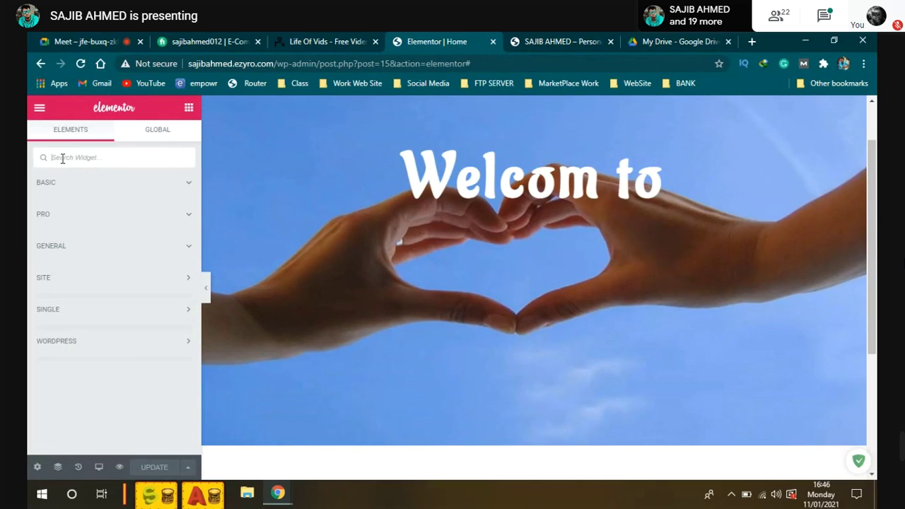
type("t")
left_click_drag(138, 193, 488, 265)
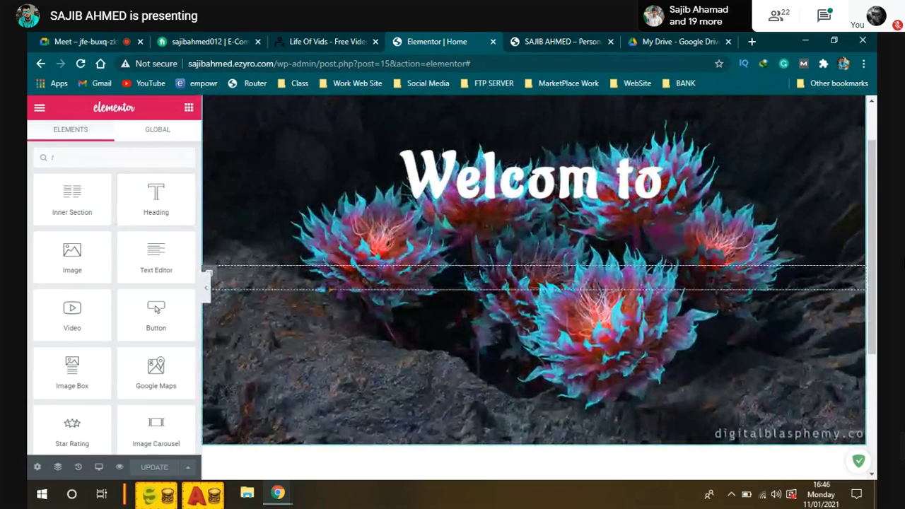
left_click_drag(161, 208, 497, 179)
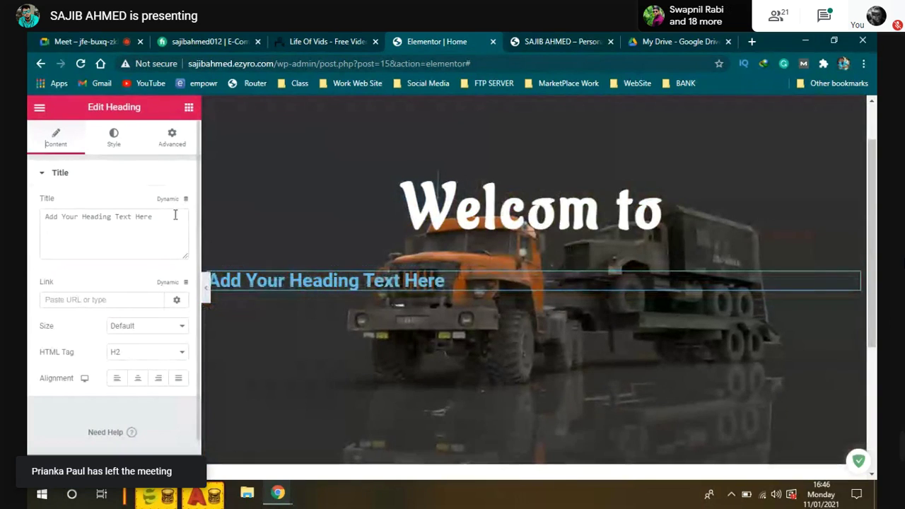
Replace the new heading's placeholder title with "My Web Site"
left_click_drag(152, 217, 44, 221)
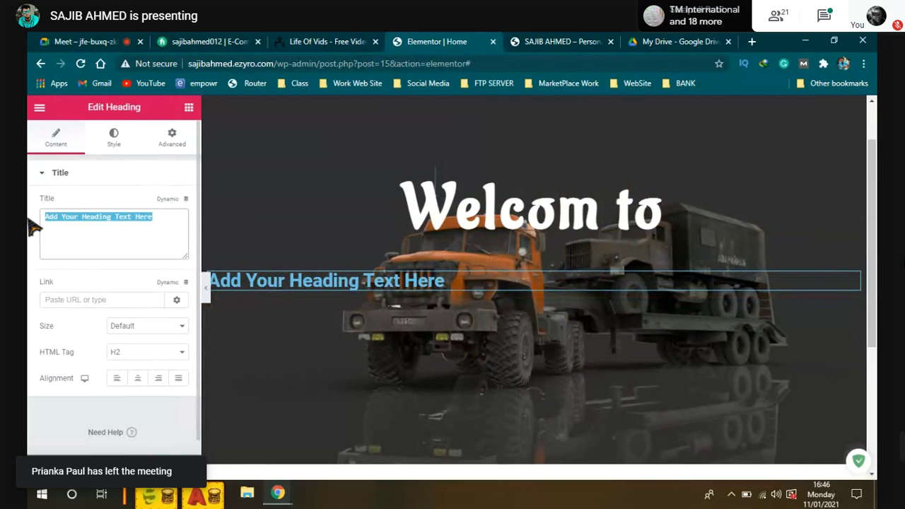
type("My")
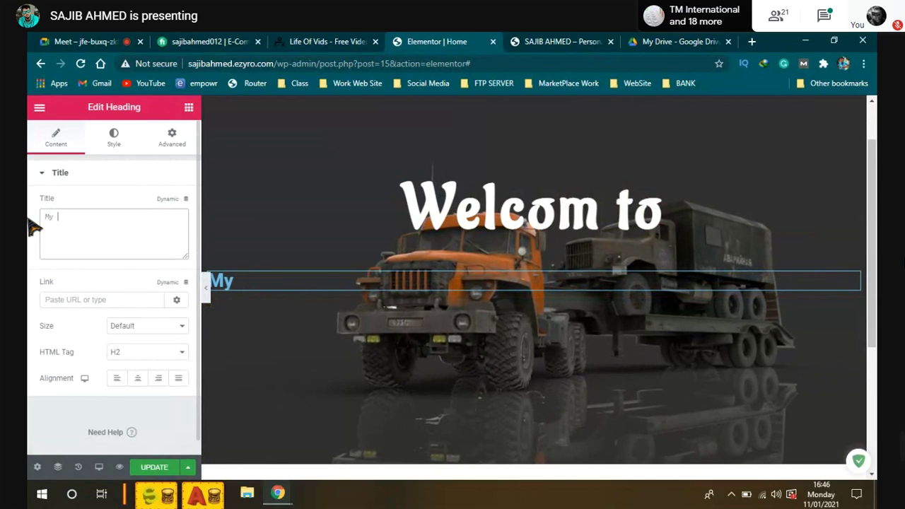
type(" Web Site")
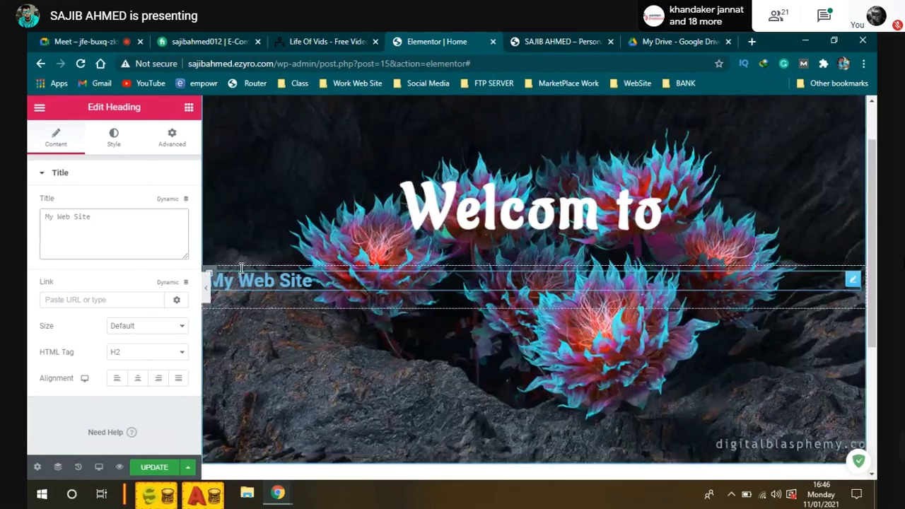
Set the "My Web Site" heading's HTML tag to H1 and center its alignment
left_click(166, 352)
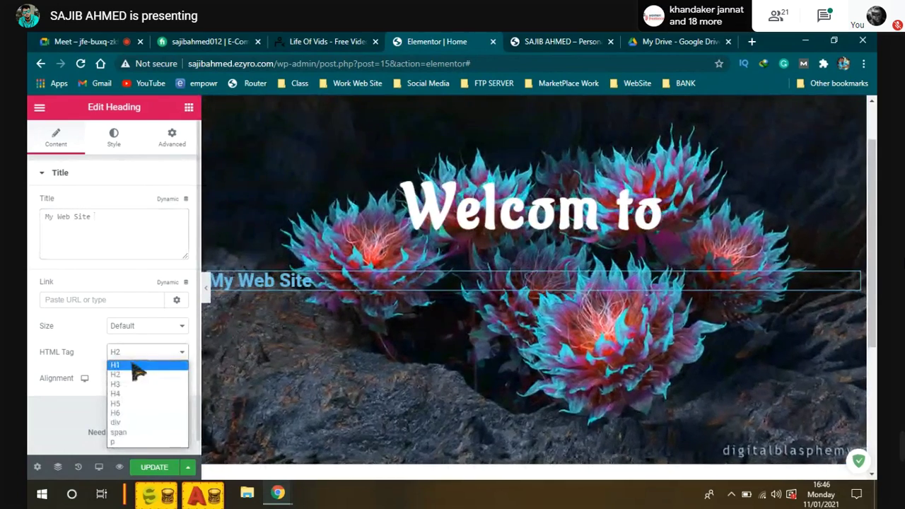
left_click(133, 364)
left_click(141, 381)
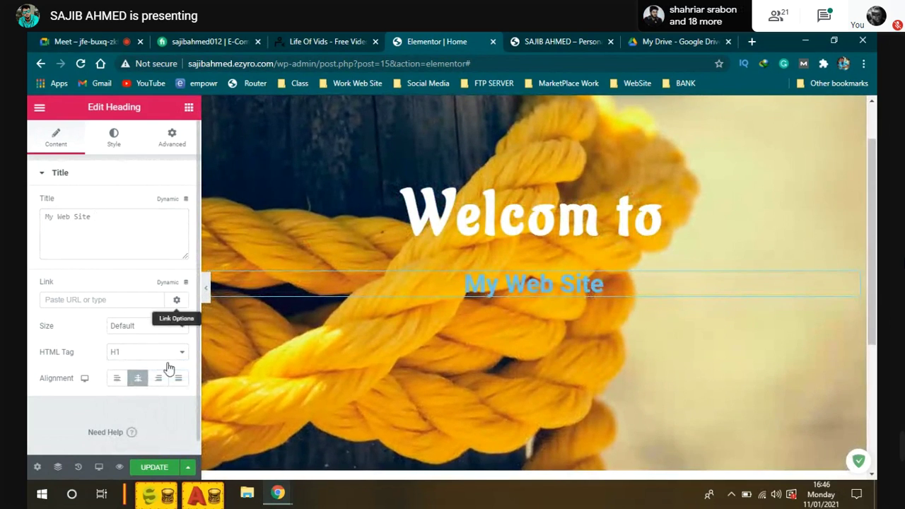
Try red and magenta shades for the "My Web Site" heading, and set its text color to white (#FFFFFF)
left_click(113, 142)
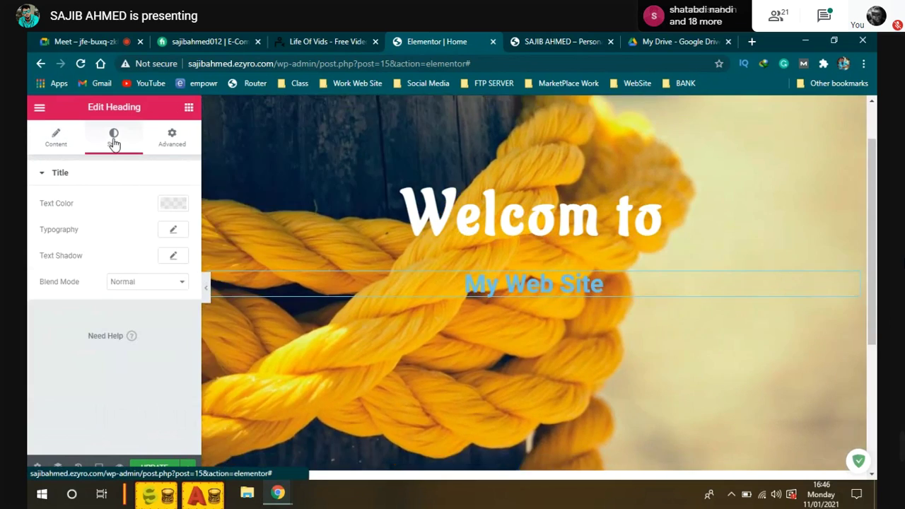
left_click(174, 204)
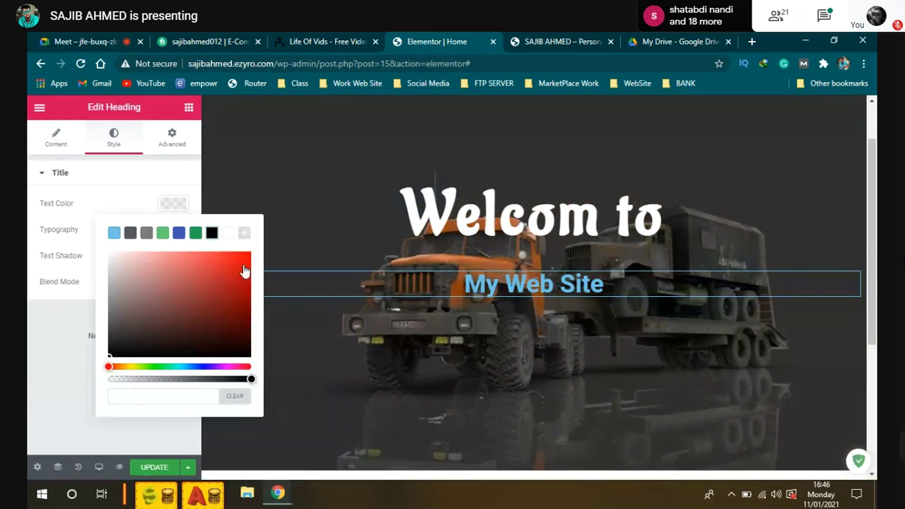
left_click_drag(252, 260, 250, 292)
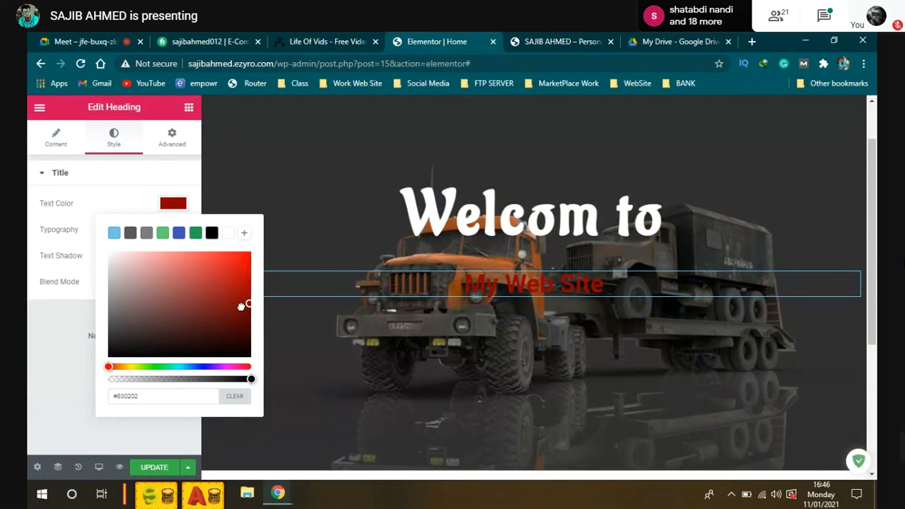
left_click(224, 285)
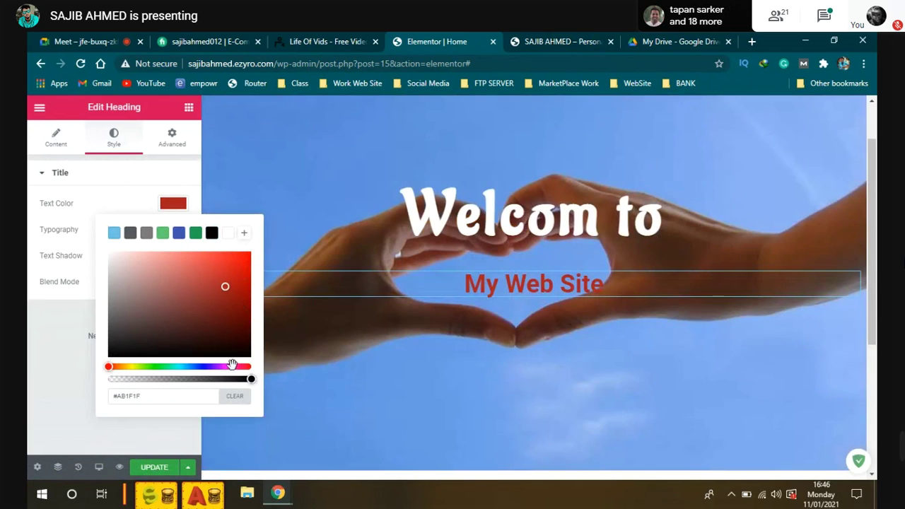
left_click(230, 367)
left_click(242, 263)
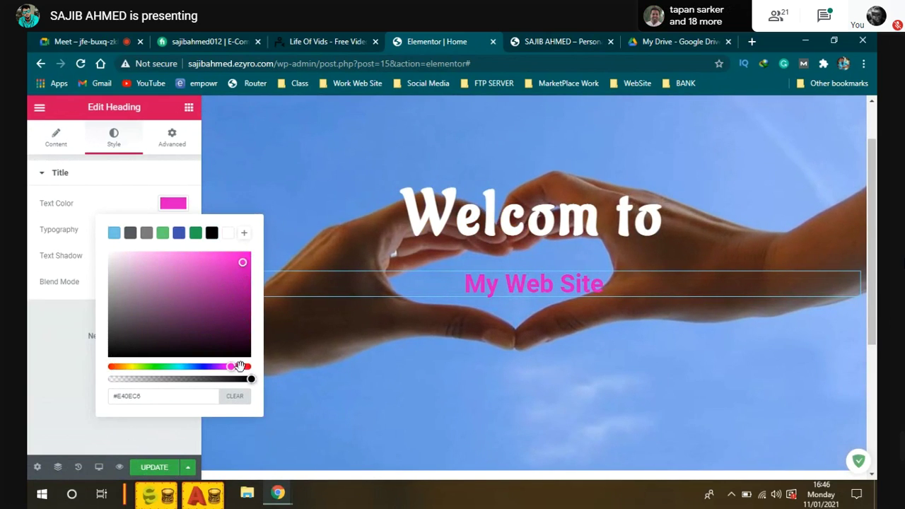
left_click(248, 367)
left_click(249, 253)
left_click_drag(249, 254, 91, 250)
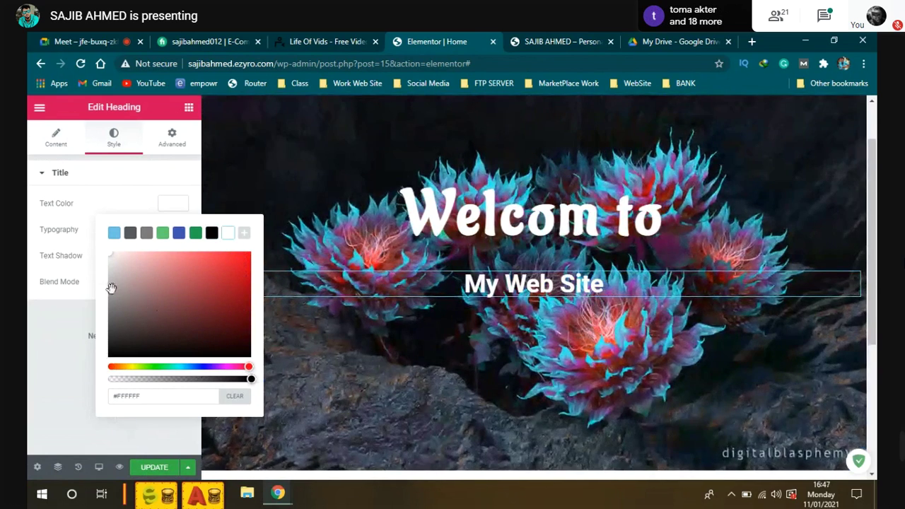
left_click(92, 307)
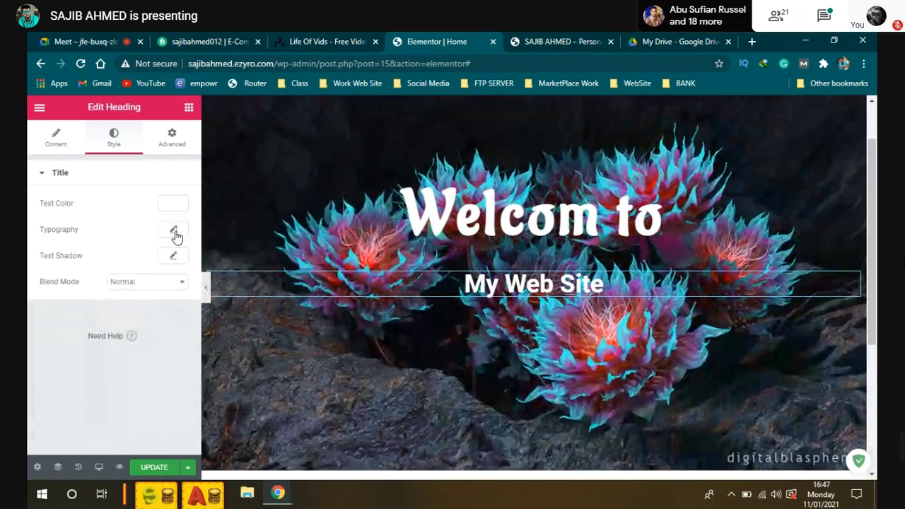
Set the "My Web Site" heading's font family to Aladin and its size to 112 px
left_click(173, 230)
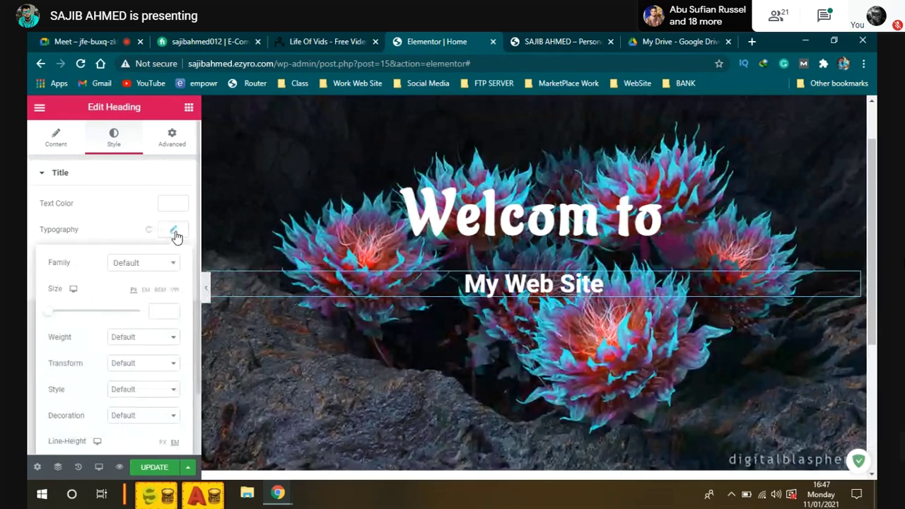
left_click(146, 269)
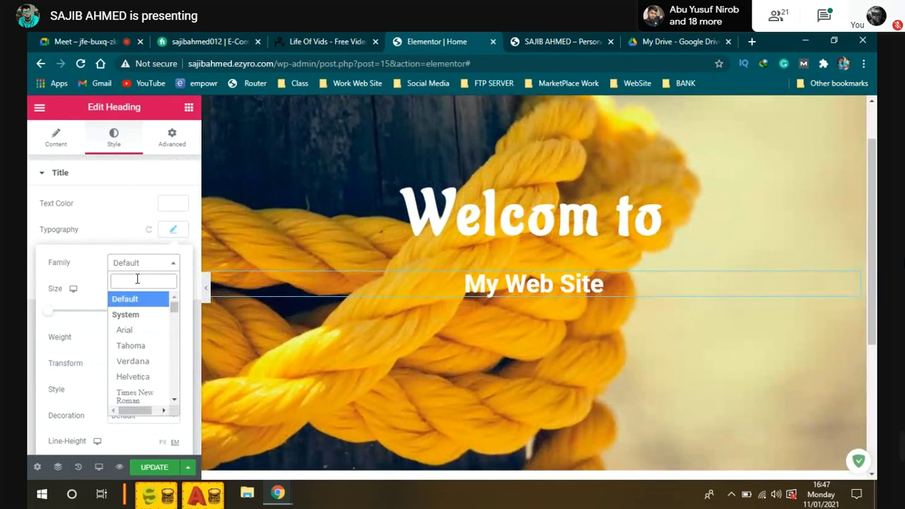
type("alg")
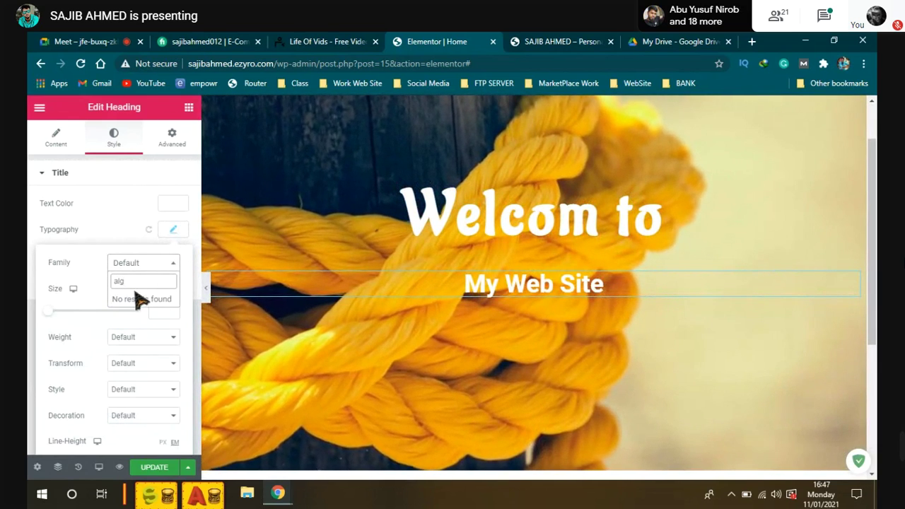
key("BackSpace")
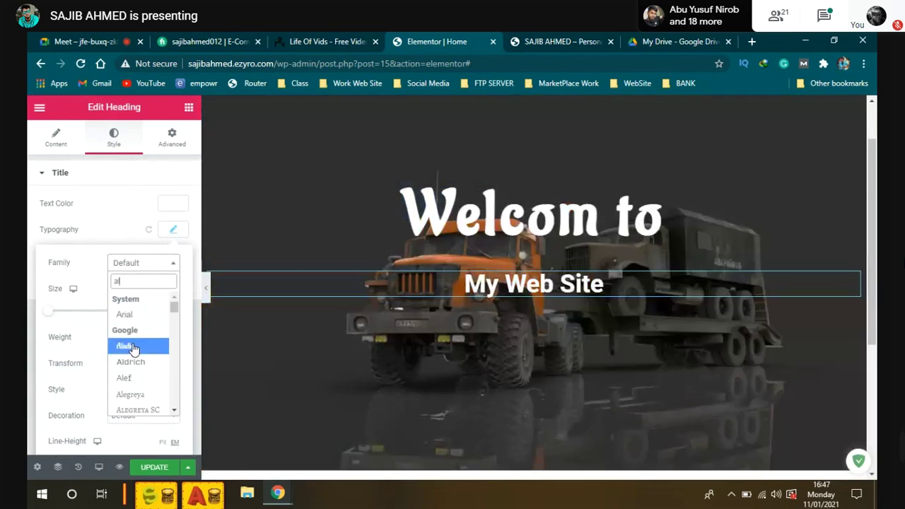
left_click(122, 345)
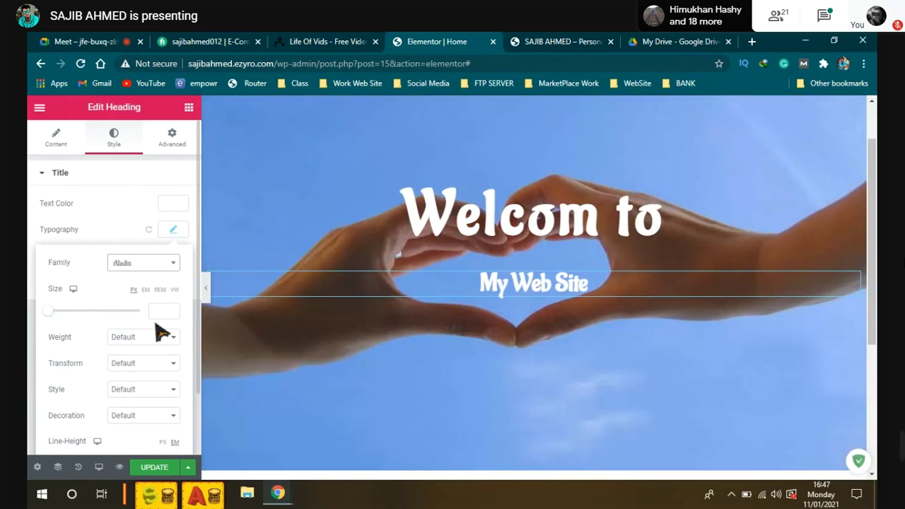
left_click_drag(82, 313, 98, 314)
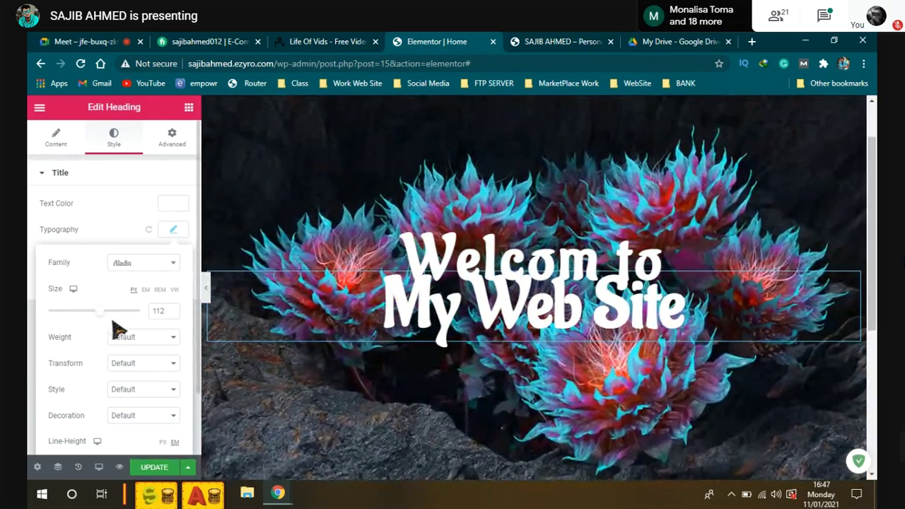
Set the "My Web Site" heading's line height to 0.1 em and its letter spacing to 10
scroll(113, 321, "down", 1)
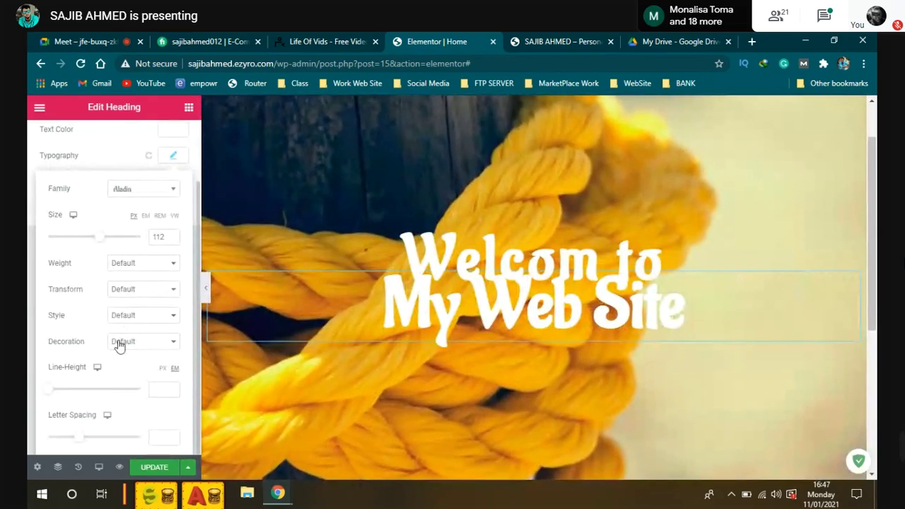
left_click(59, 391)
left_click_drag(59, 395, 51, 396)
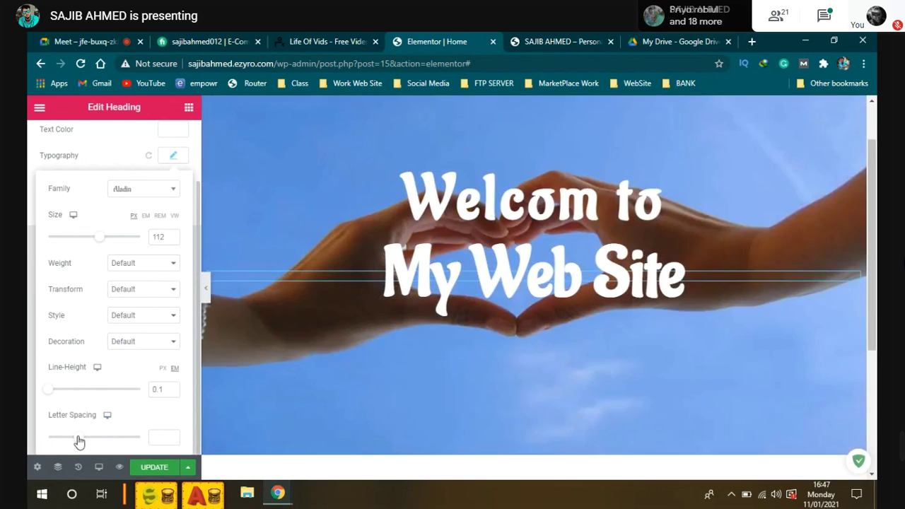
left_click_drag(78, 438, 150, 432)
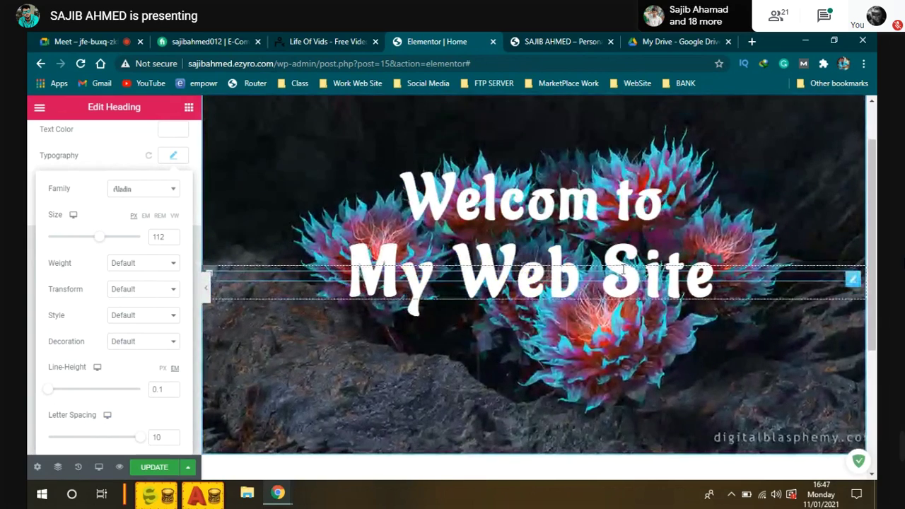
Unlink the margin values of the "My Web Site" heading and set its top margin to 20 px
scroll(173, 156, "up", 2)
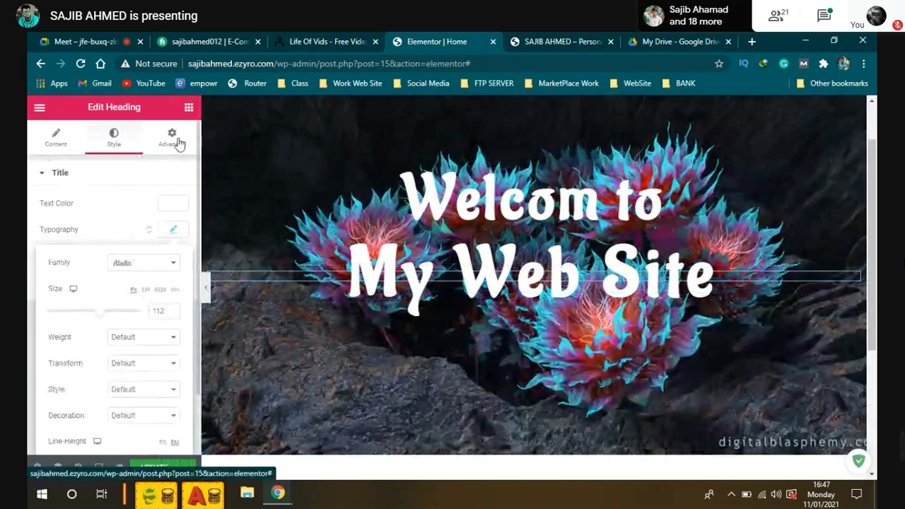
left_click(173, 138)
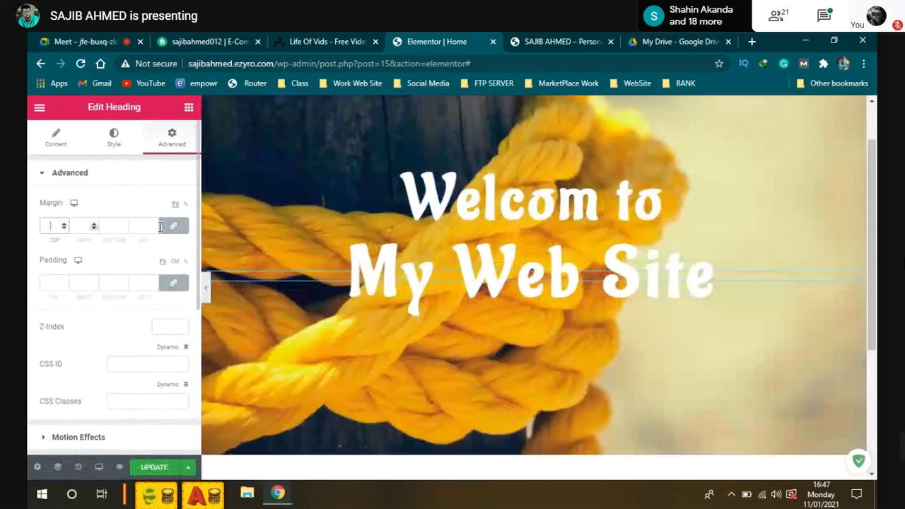
left_click(183, 227)
left_click_drag(58, 225, 43, 234)
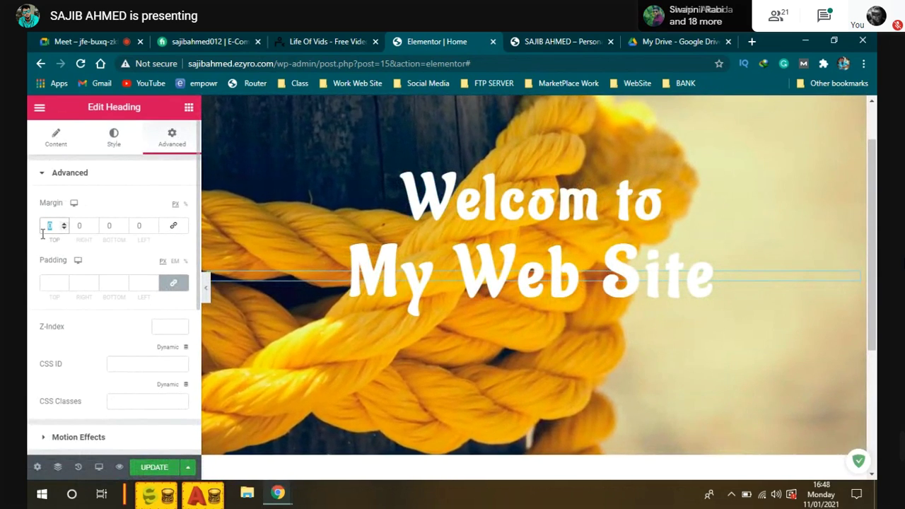
type("200")
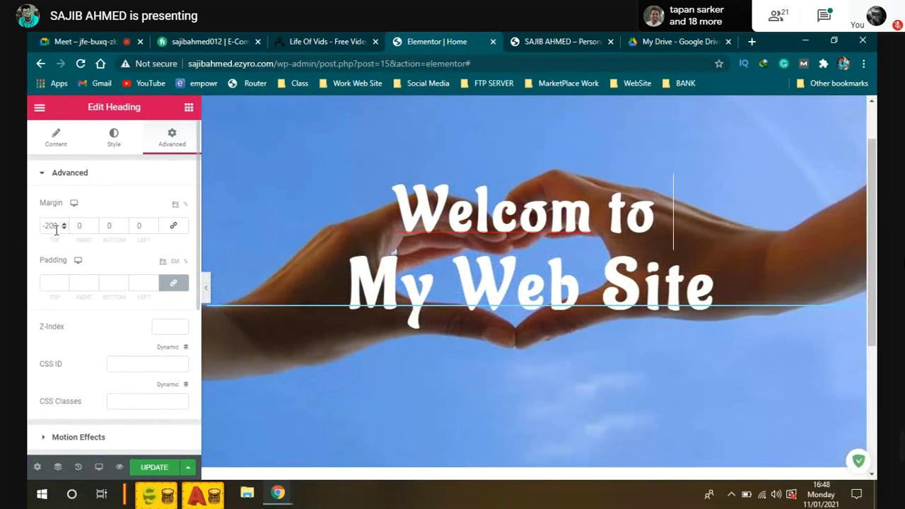
Set the "Welcom to" heading's font size to 80 px
left_click(102, 145)
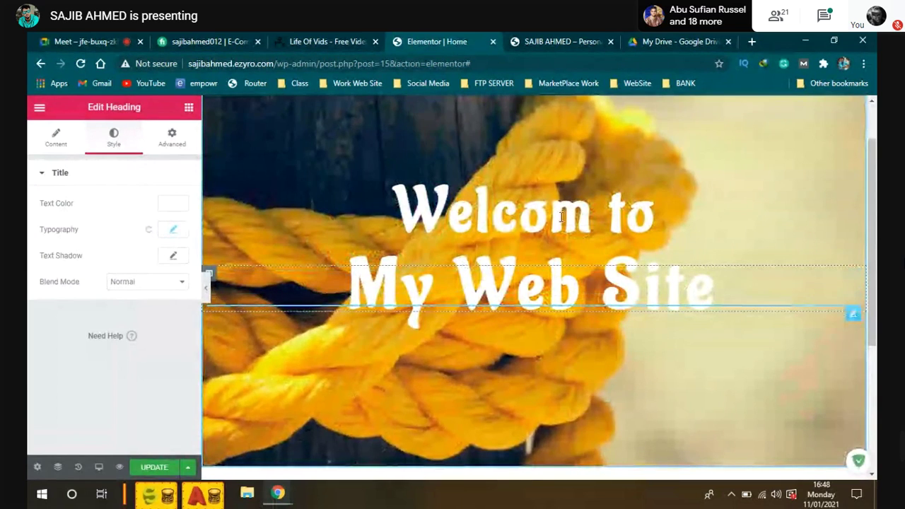
left_click(174, 230)
left_click_drag(166, 310, 133, 308)
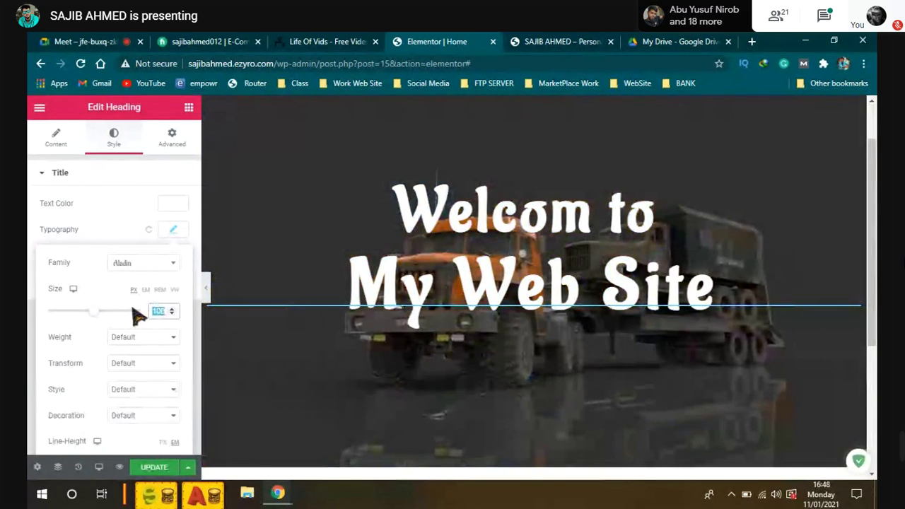
type("80")
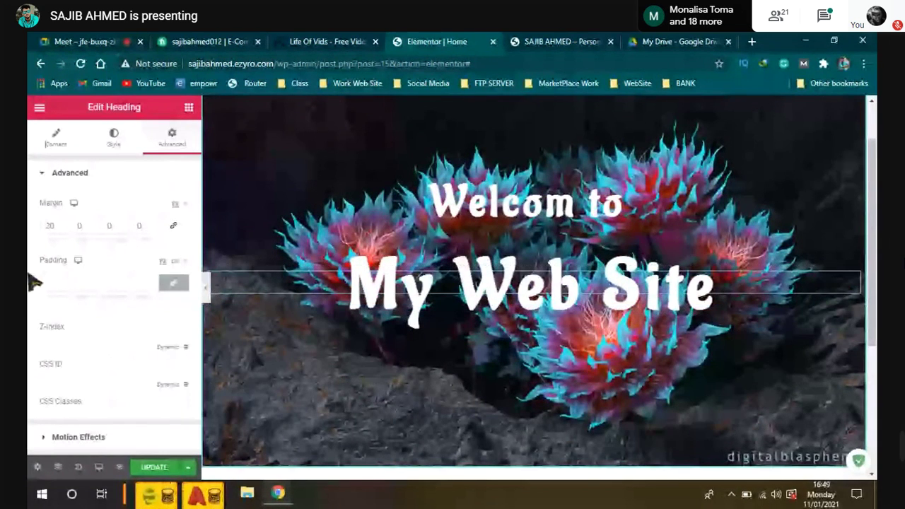
Update the home page in Elementor and reload the live site to show the restyled headings
left_click_drag(50, 226, 45, 230)
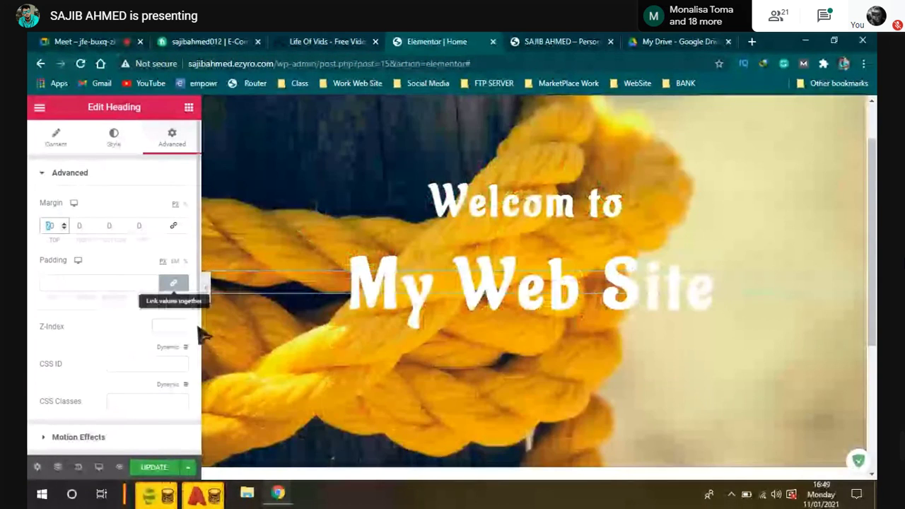
left_click(152, 468)
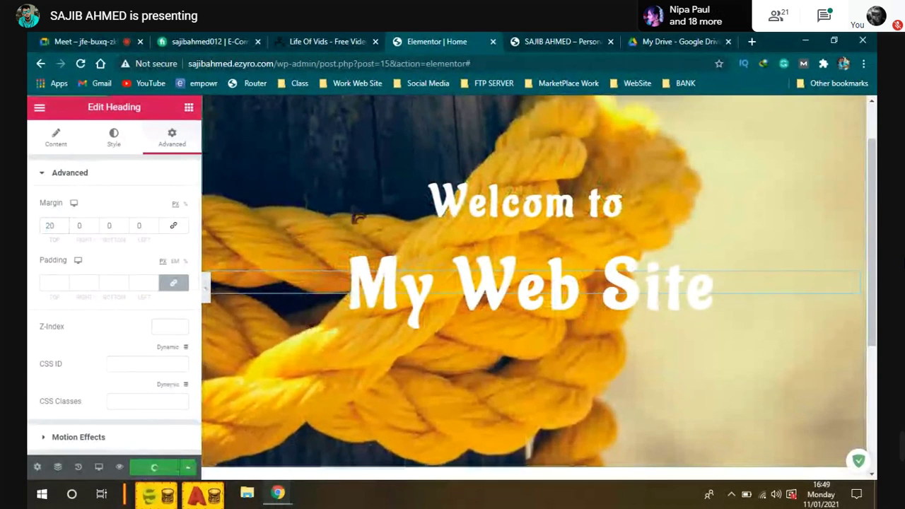
left_click(558, 41)
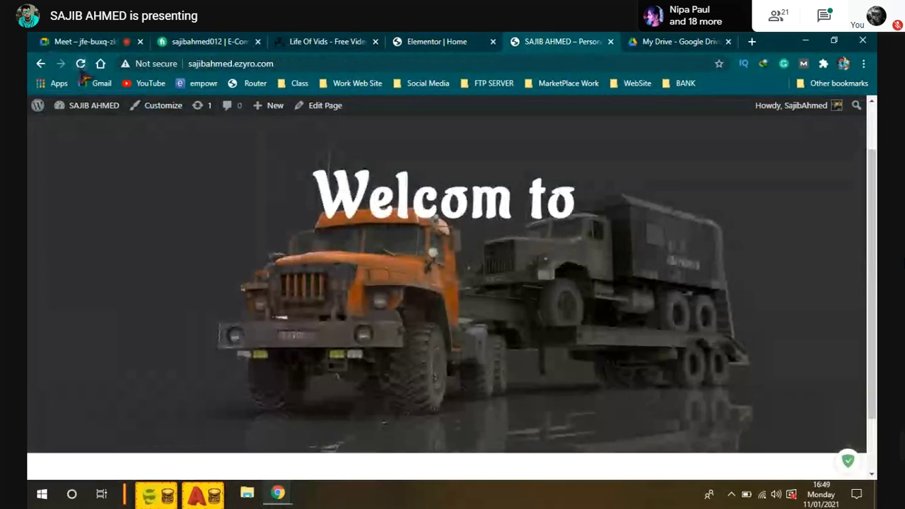
left_click(80, 63)
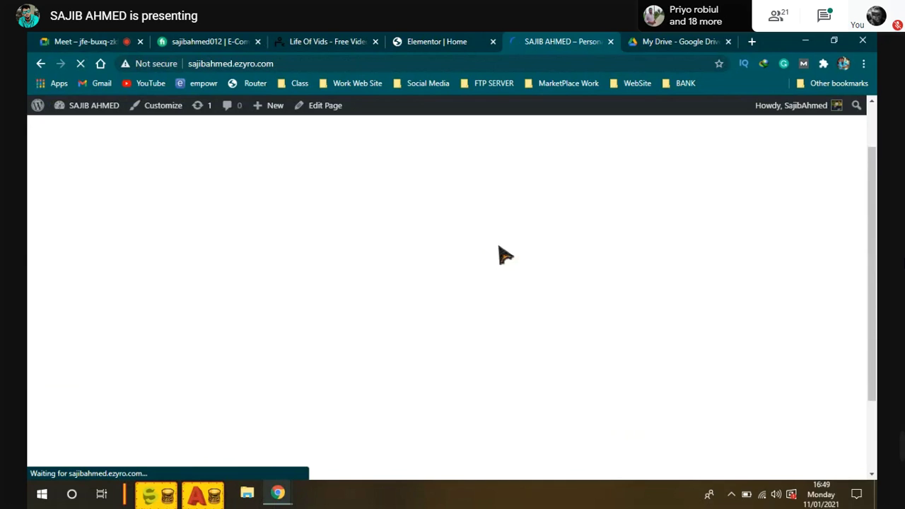
Turn on the microphone in the Google Meet call and check the computer's battery status
key("F11")
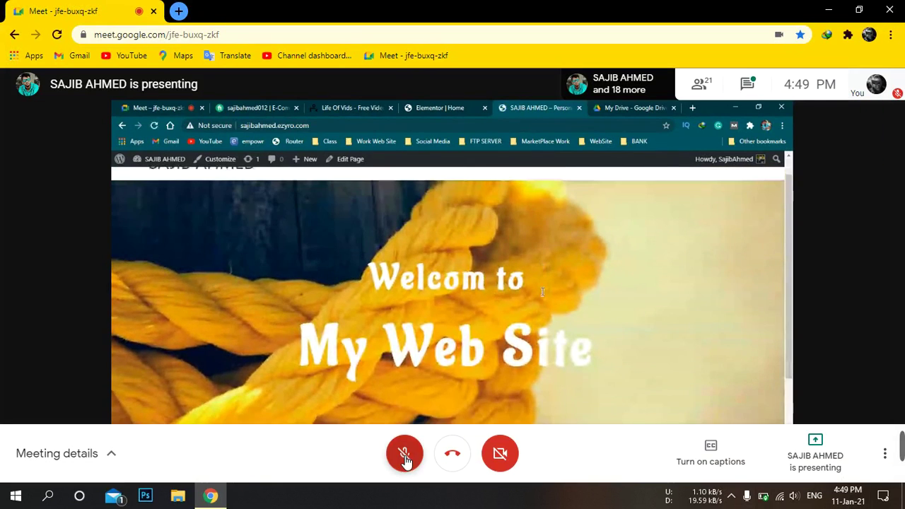
left_click(405, 456)
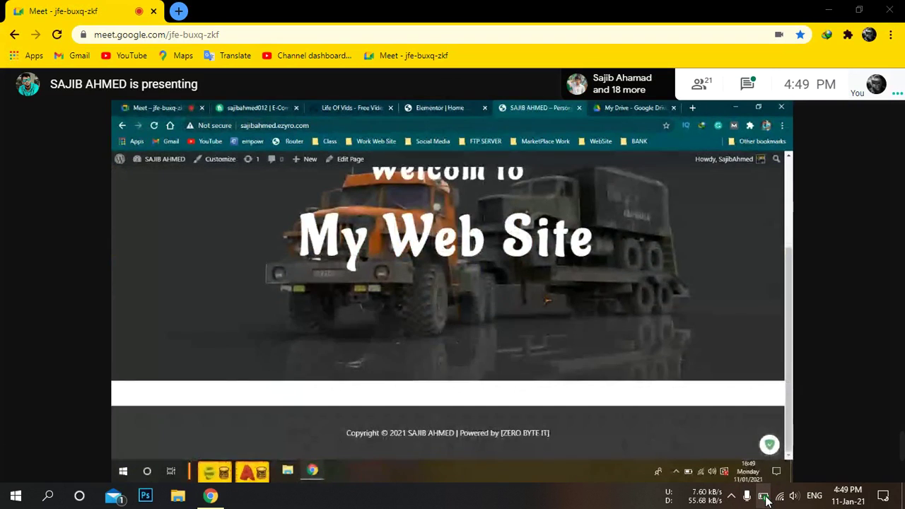
left_click(764, 497)
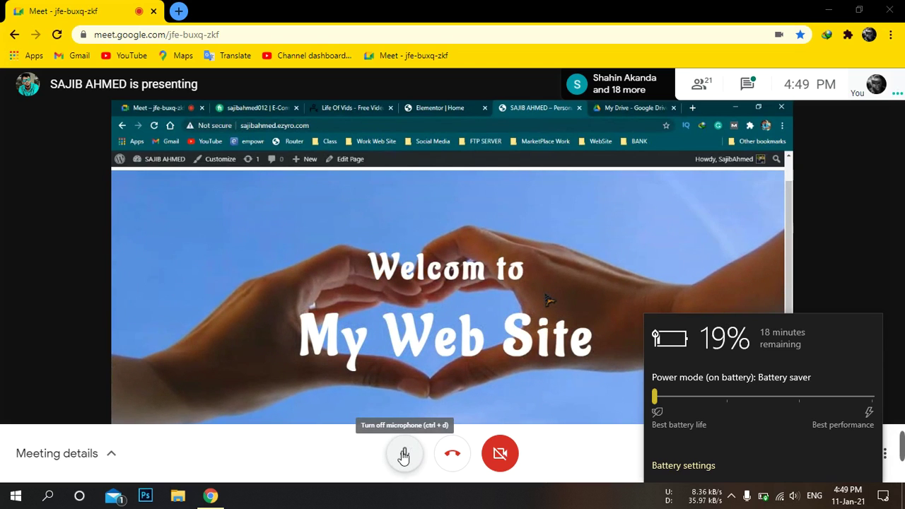
left_click(764, 497)
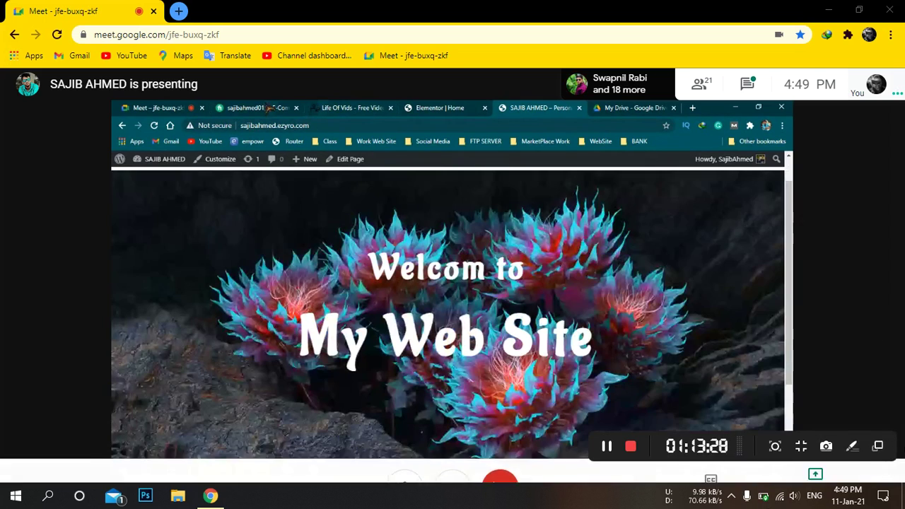